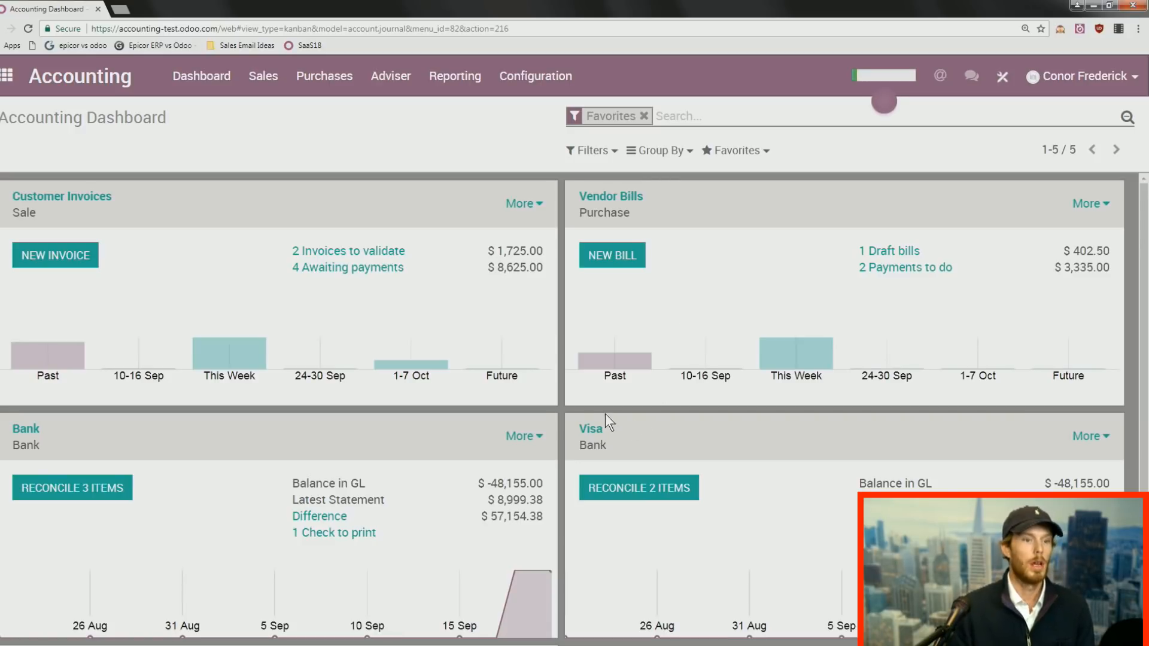
Review the Bank, Visa and Cash journal cards on the accounting dashboard and return to the customer invoices overview.
{"action": "scroll", "coordinate": [395, 503], "scroll_direction": "down", "scroll_amount": 1}
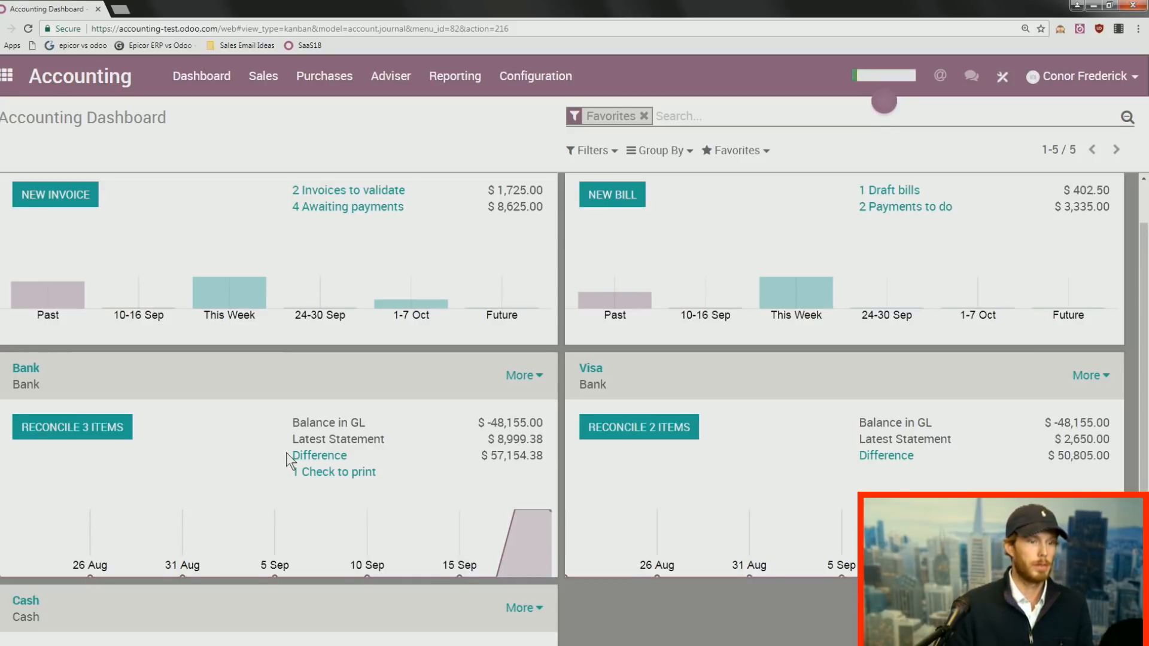
{"action": "scroll", "coordinate": [286, 453], "scroll_direction": "down", "scroll_amount": 1}
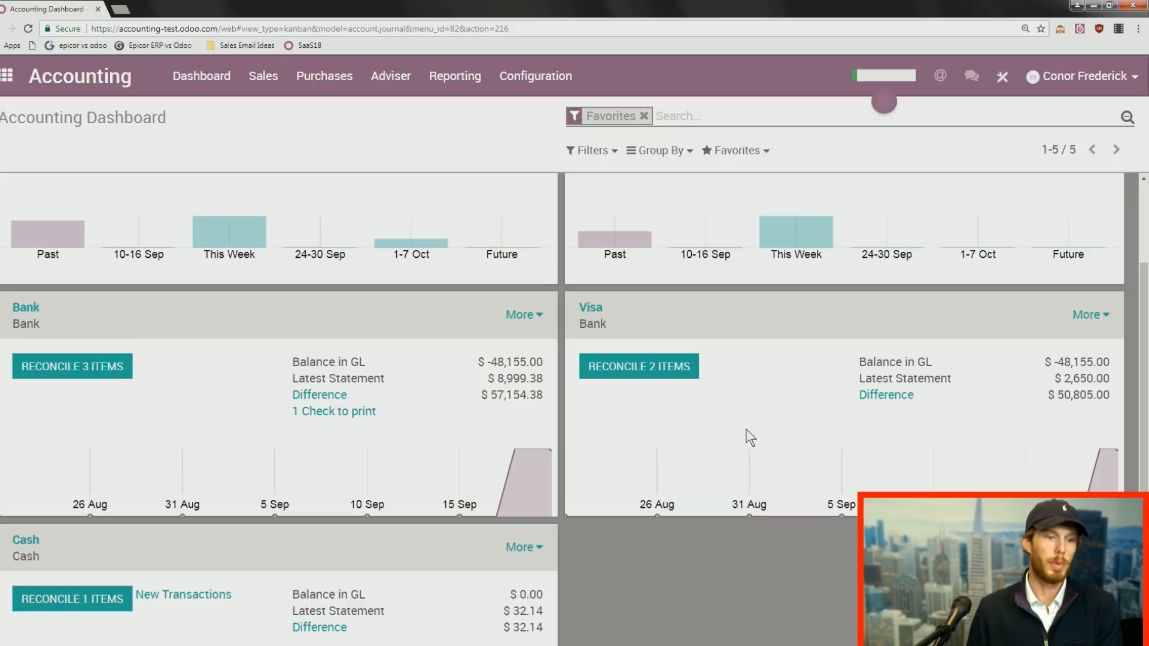
{"action": "scroll", "coordinate": [728, 446], "scroll_direction": "down", "scroll_amount": 2}
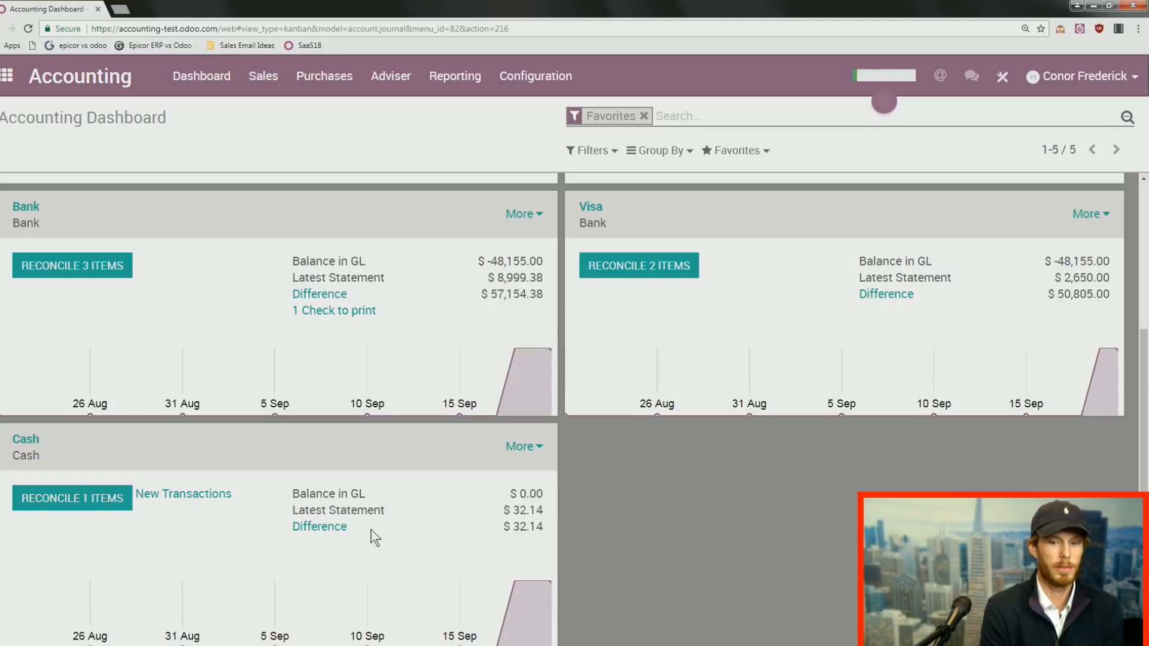
{"action": "scroll", "coordinate": [357, 521], "scroll_direction": "up", "scroll_amount": 4}
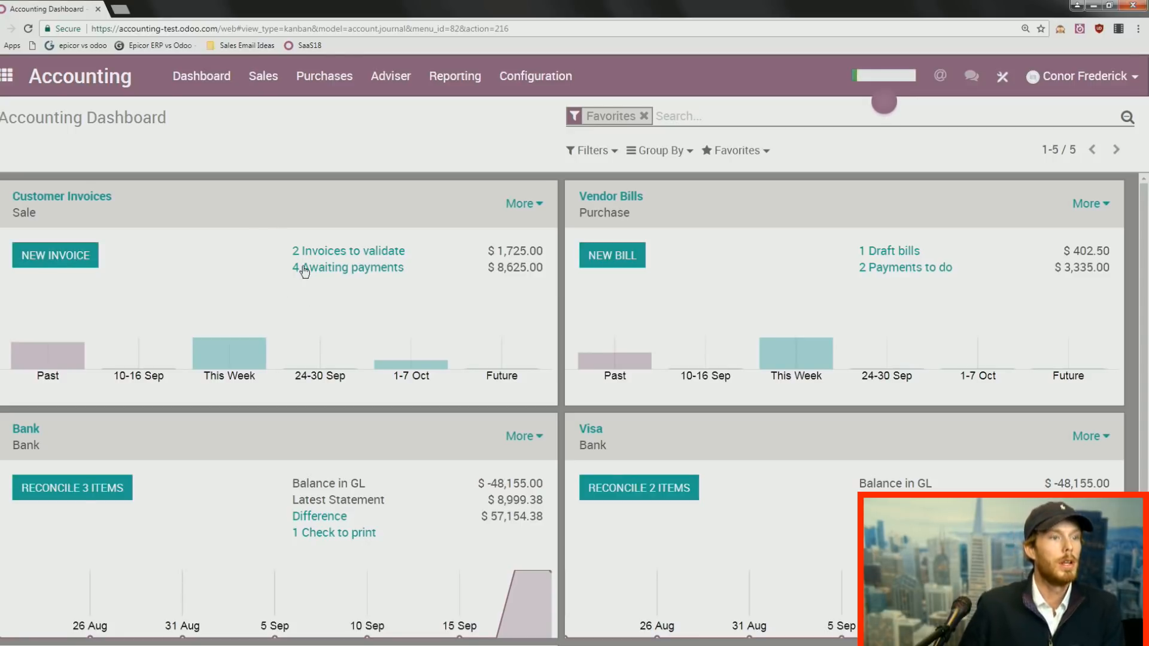
Open the Chart of Accounts and look through the account codes, names and types.
{"action": "left_click", "coordinate": [390, 88]}
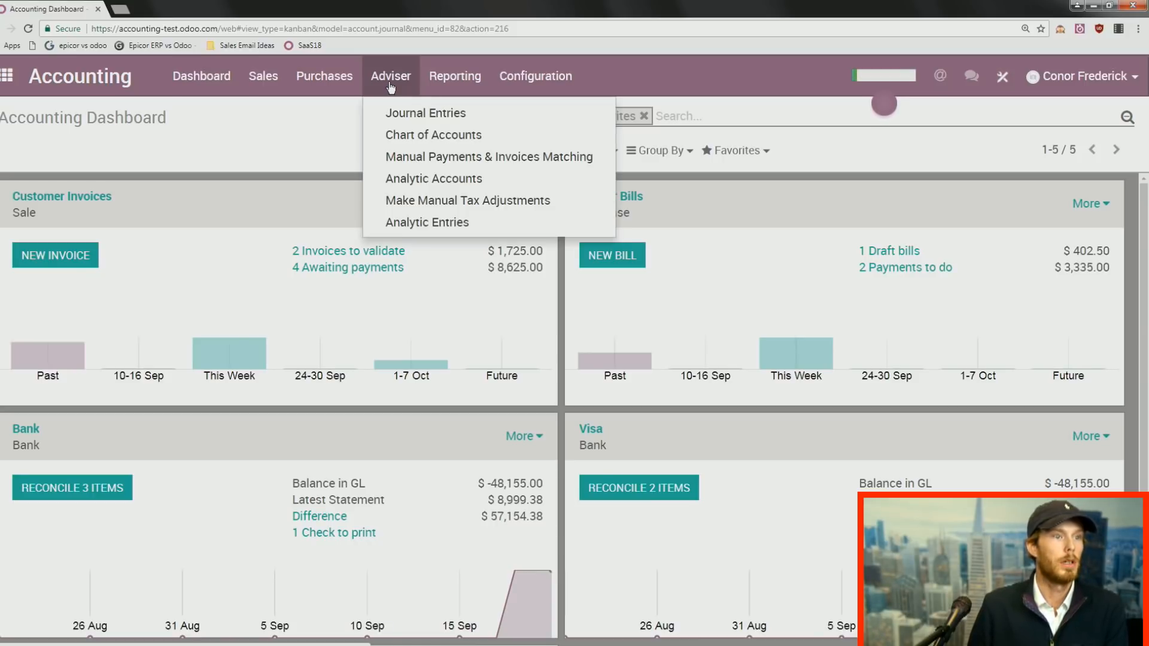
{"action": "left_click", "coordinate": [398, 135]}
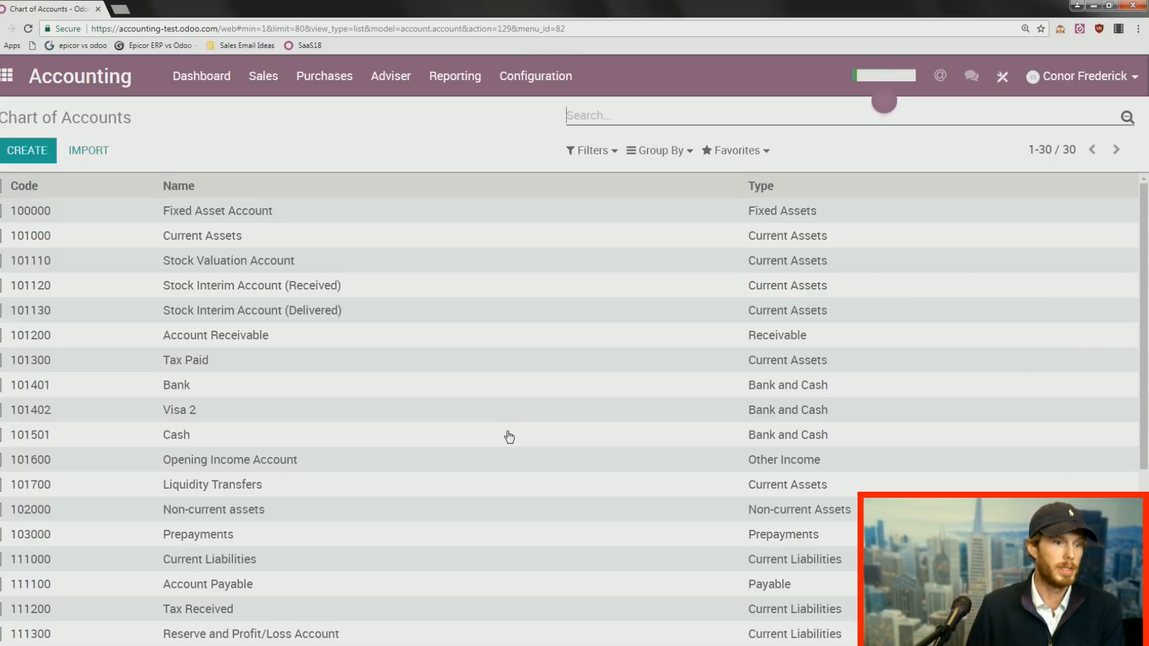
{"action": "scroll", "coordinate": [506, 446], "scroll_direction": "down", "scroll_amount": 2}
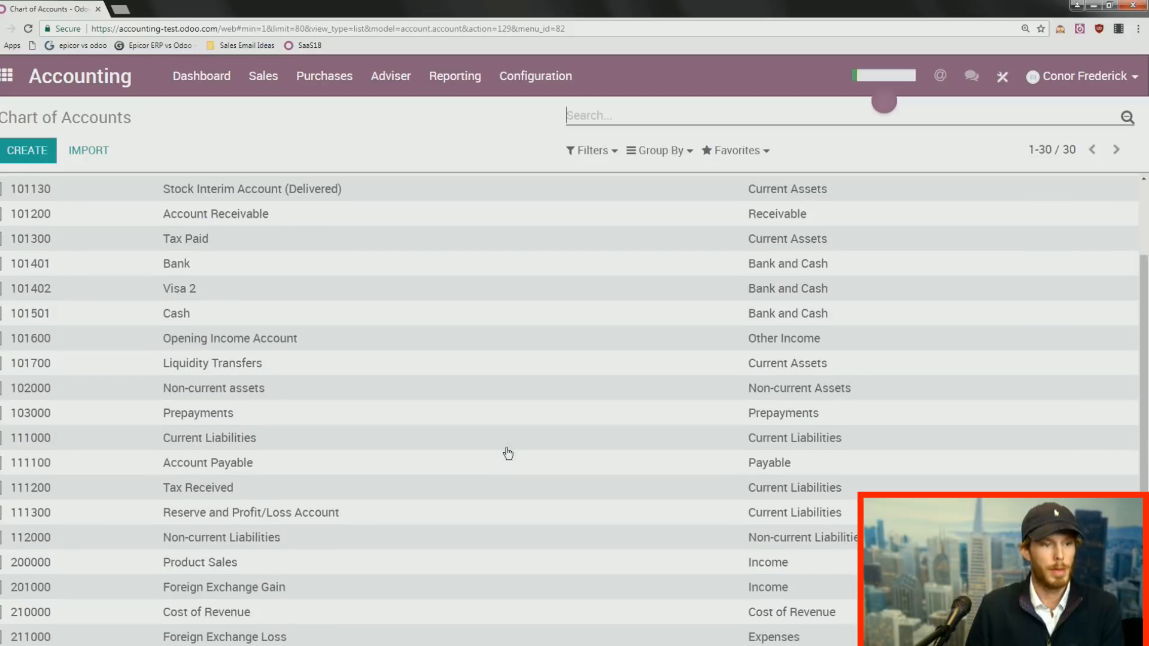
{"action": "scroll", "coordinate": [508, 453], "scroll_direction": "down", "scroll_amount": 1}
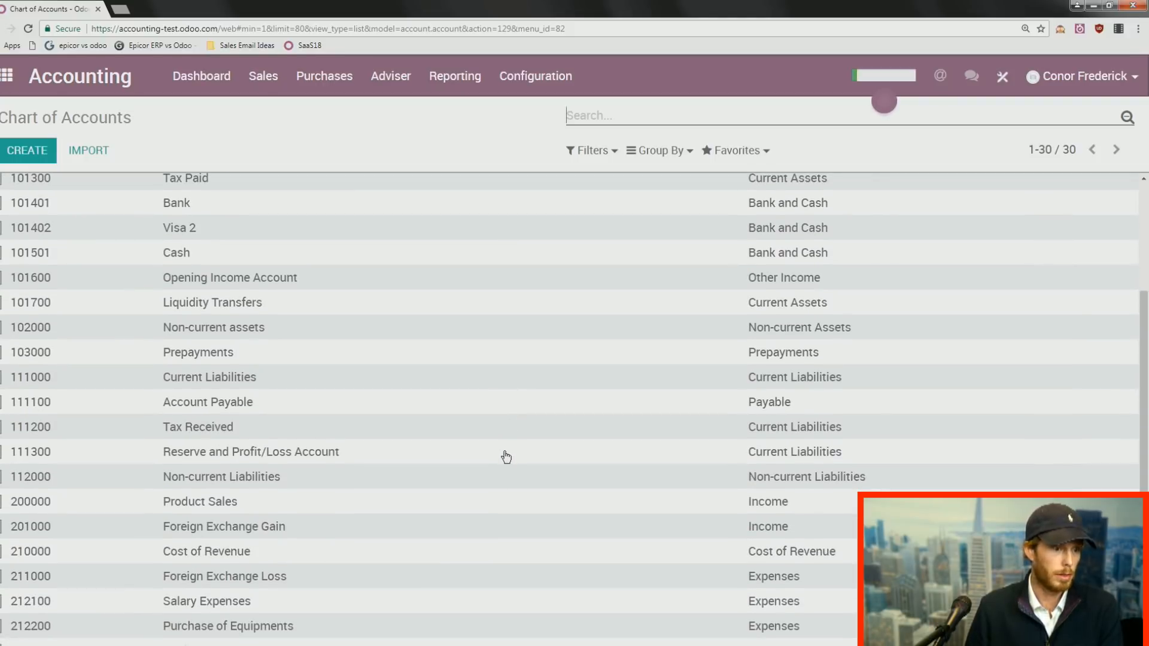
{"action": "scroll", "coordinate": [506, 457], "scroll_direction": "up", "scroll_amount": 3}
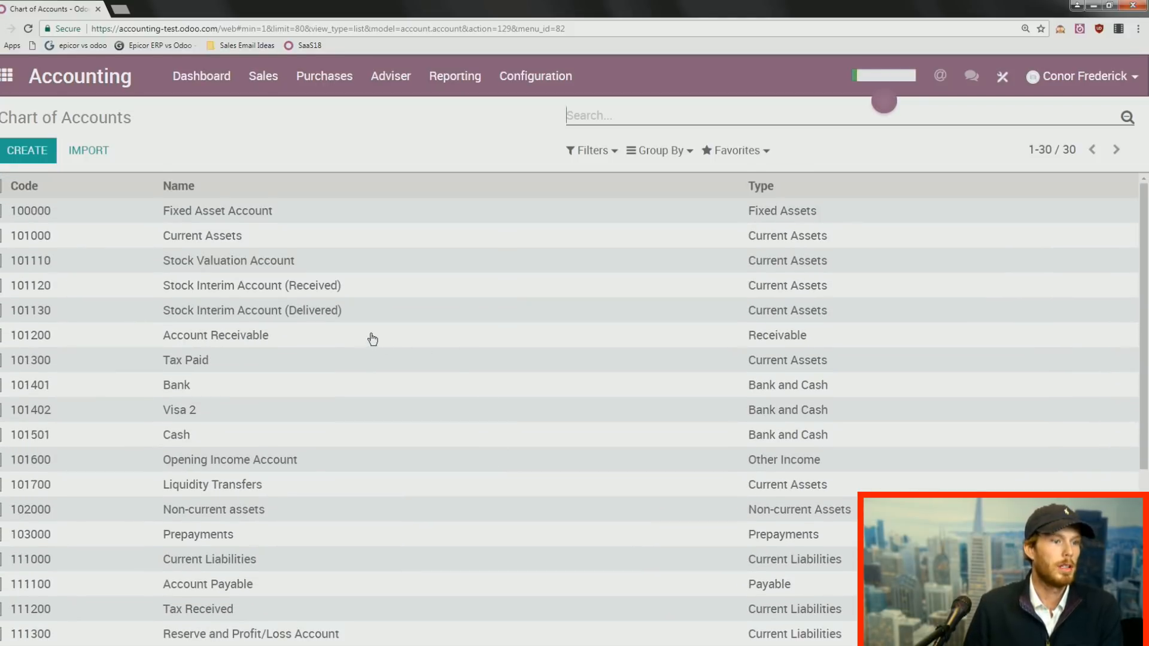
Open the Account Receivable account for editing and examine its code, name and available account types without changing them.
{"action": "left_click", "coordinate": [374, 337]}
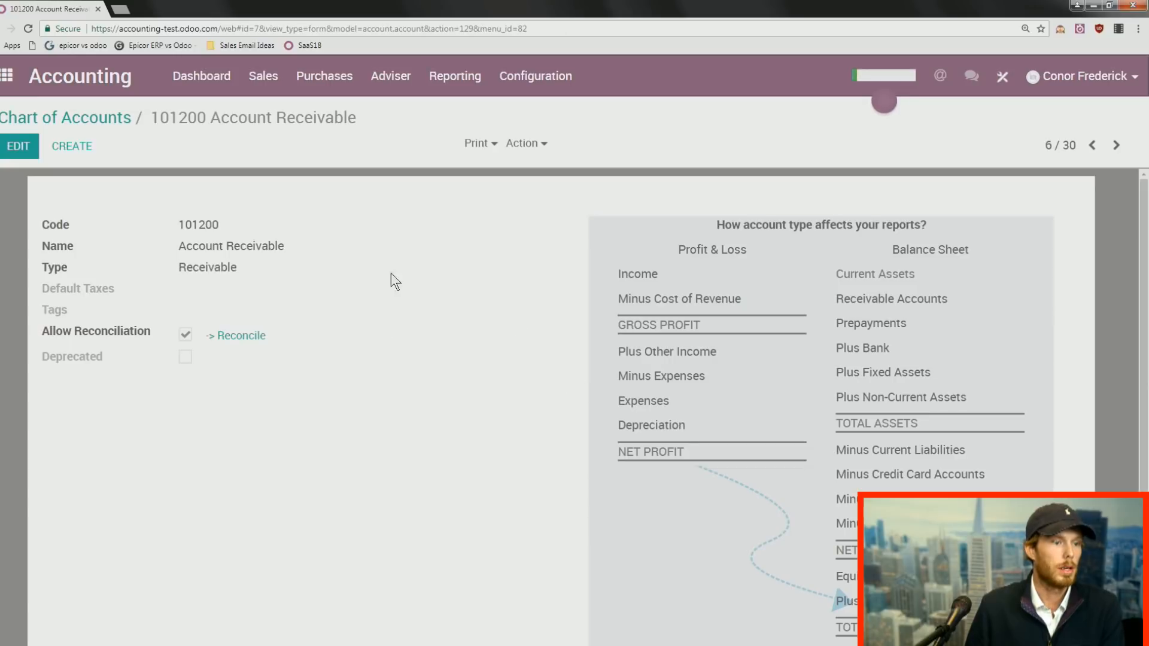
{"action": "left_click", "coordinate": [17, 146]}
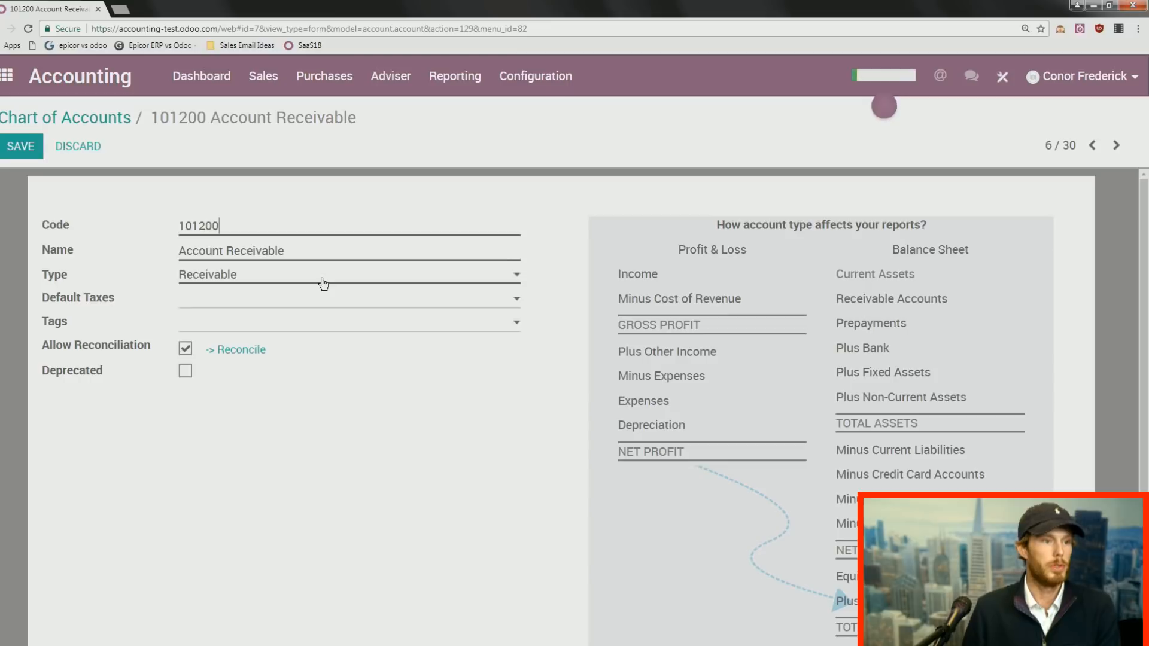
{"action": "left_click_drag", "start_coordinate": [264, 228], "coordinate": [135, 229]}
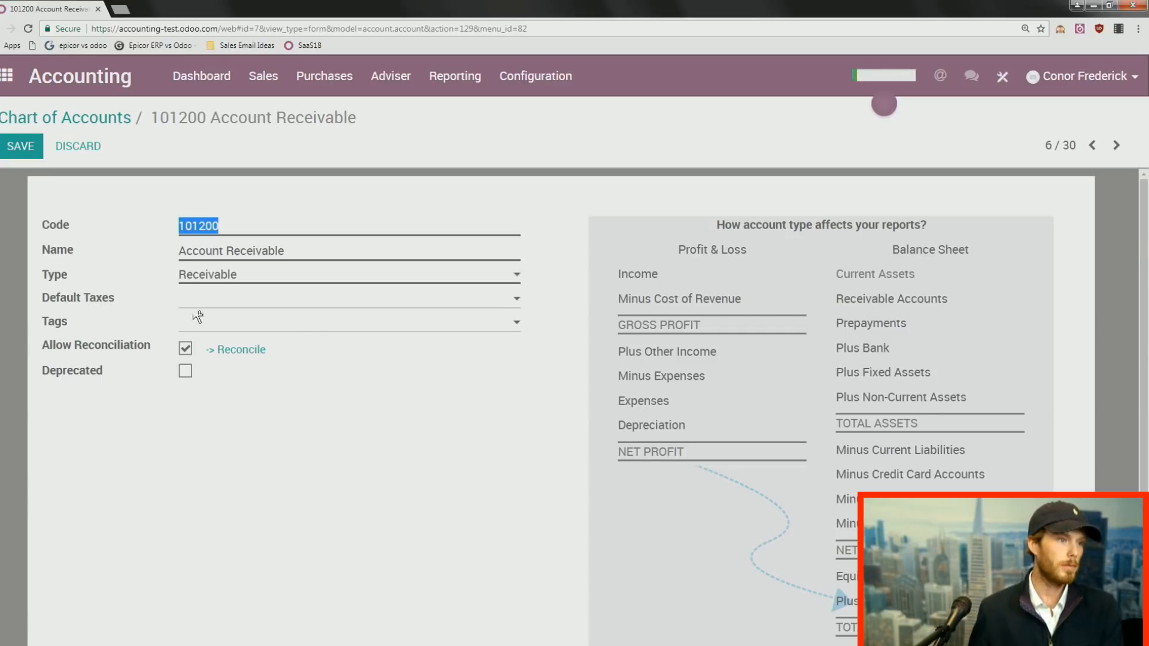
{"action": "left_click", "coordinate": [233, 249]}
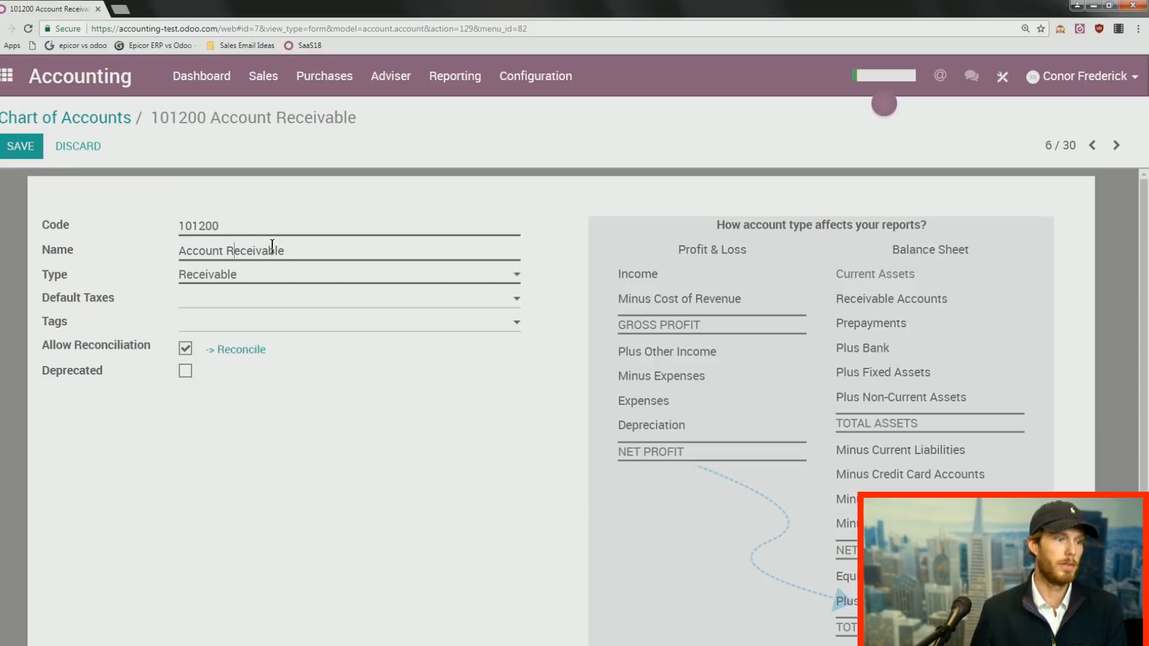
{"action": "triple_click", "coordinate": [241, 250]}
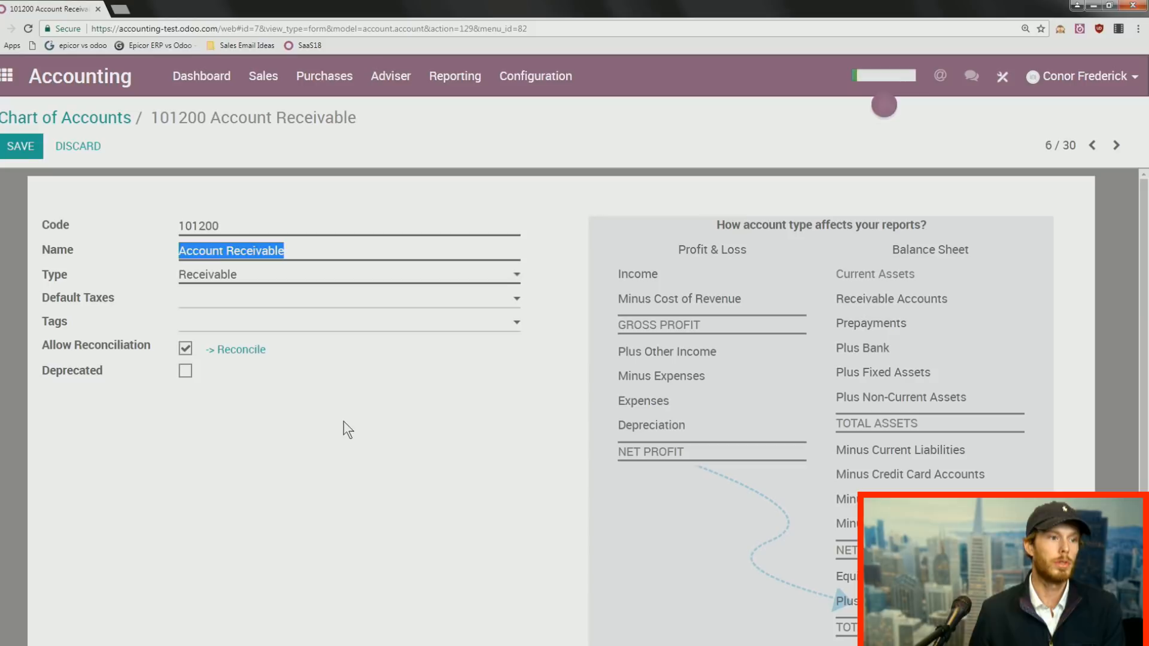
{"action": "left_click", "coordinate": [234, 279]}
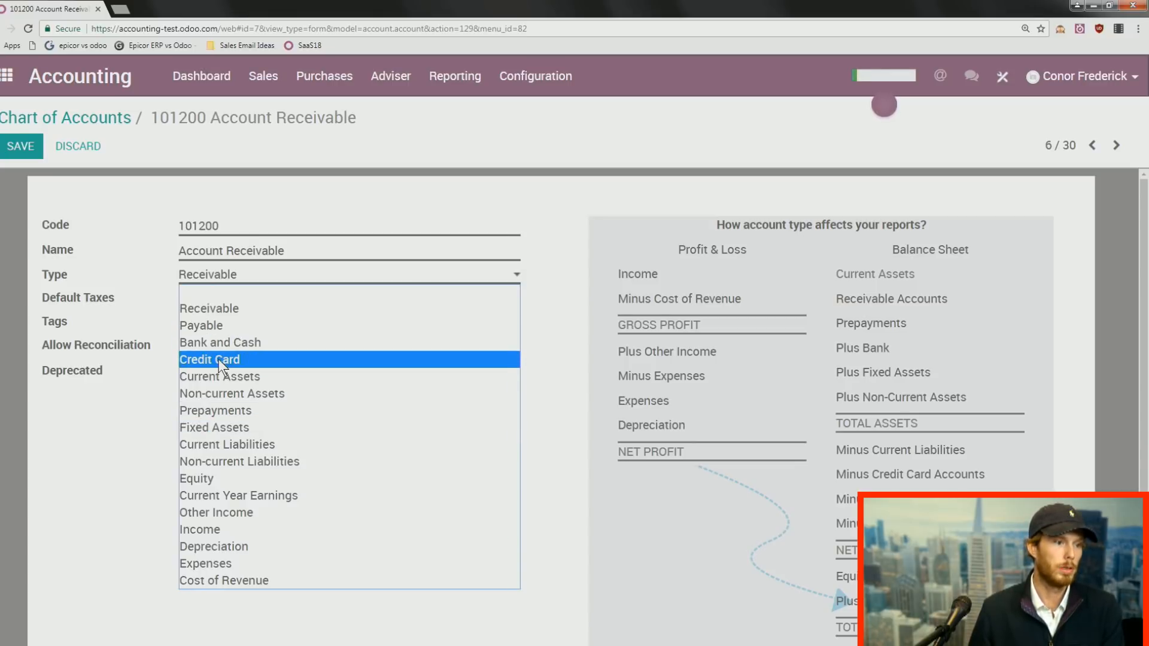
{"action": "left_click", "coordinate": [143, 228]}
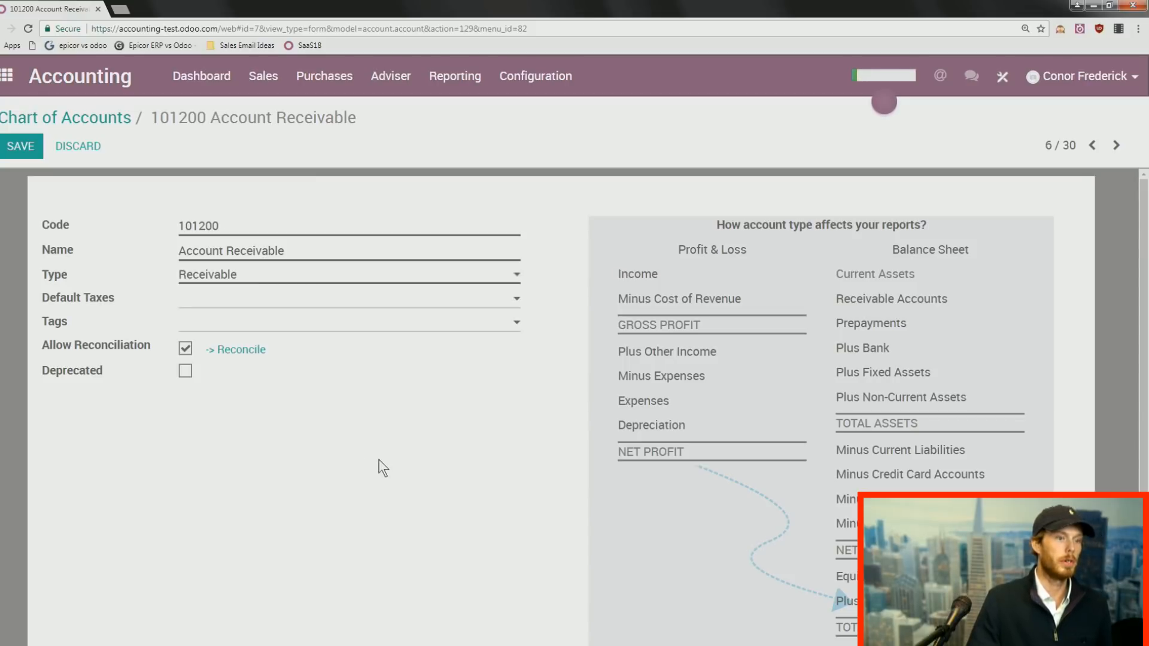
Examine how account types feed the Profit & Loss and Balance Sheet reports, including net profit, and return to the account list.
{"action": "scroll", "coordinate": [377, 460], "scroll_direction": "down", "scroll_amount": 2}
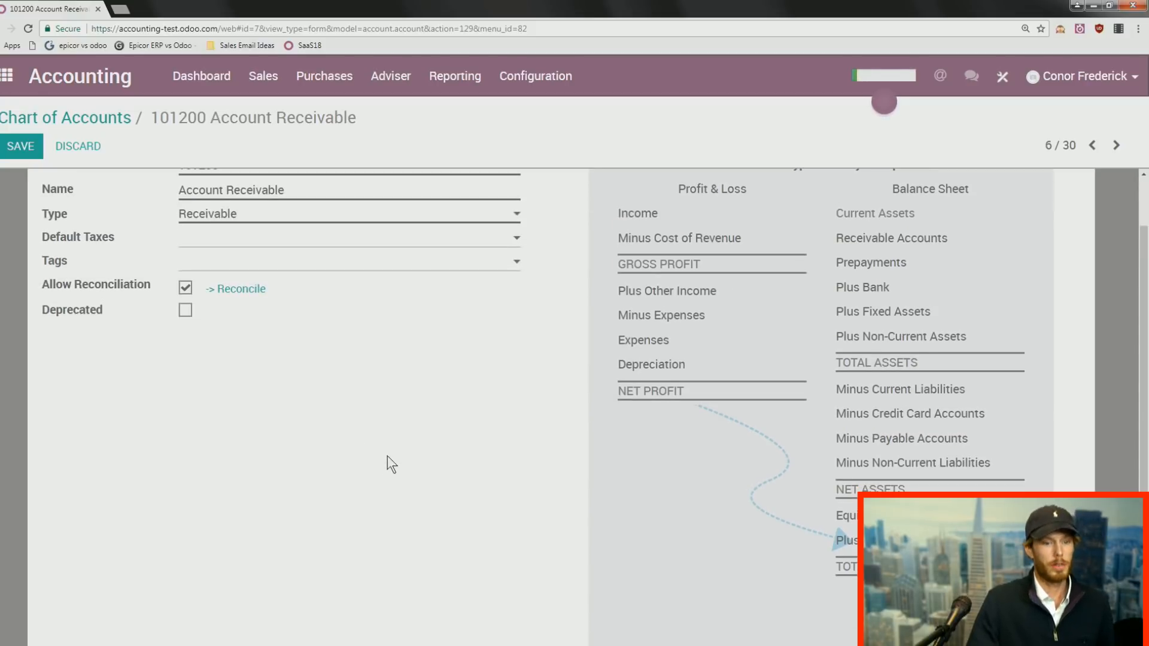
{"action": "scroll", "coordinate": [388, 456], "scroll_direction": "down", "scroll_amount": 2}
{"action": "scroll", "coordinate": [391, 456], "scroll_direction": "up", "scroll_amount": 4}
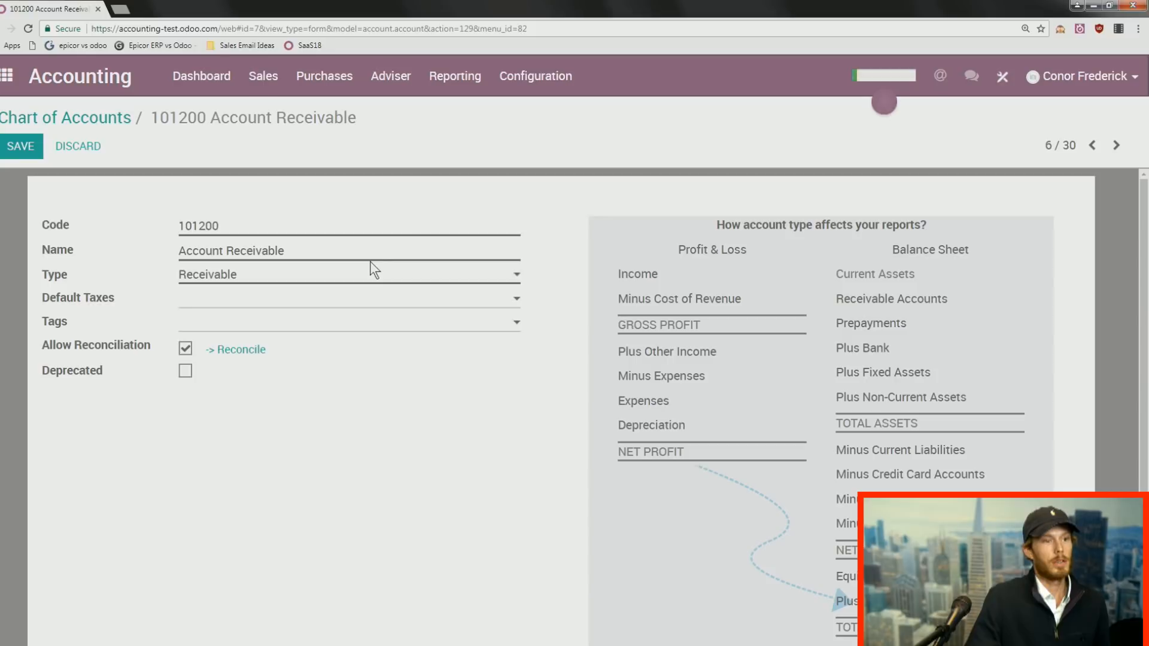
{"action": "left_click_drag", "start_coordinate": [625, 451], "coordinate": [667, 451]}
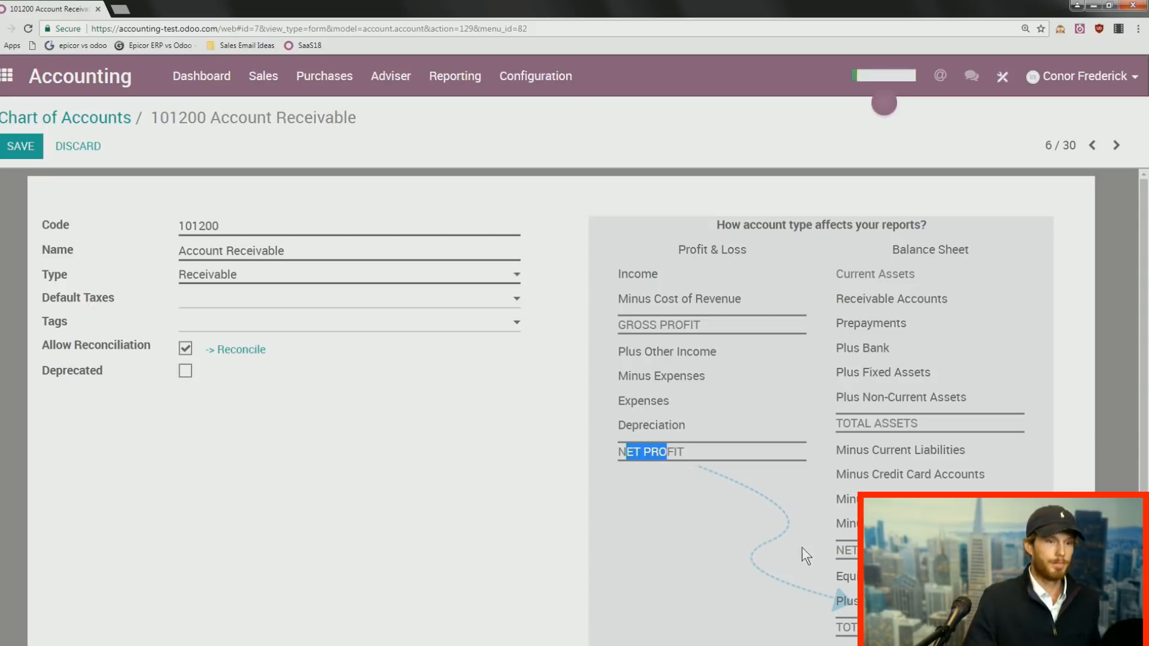
{"action": "left_click", "coordinate": [75, 118]}
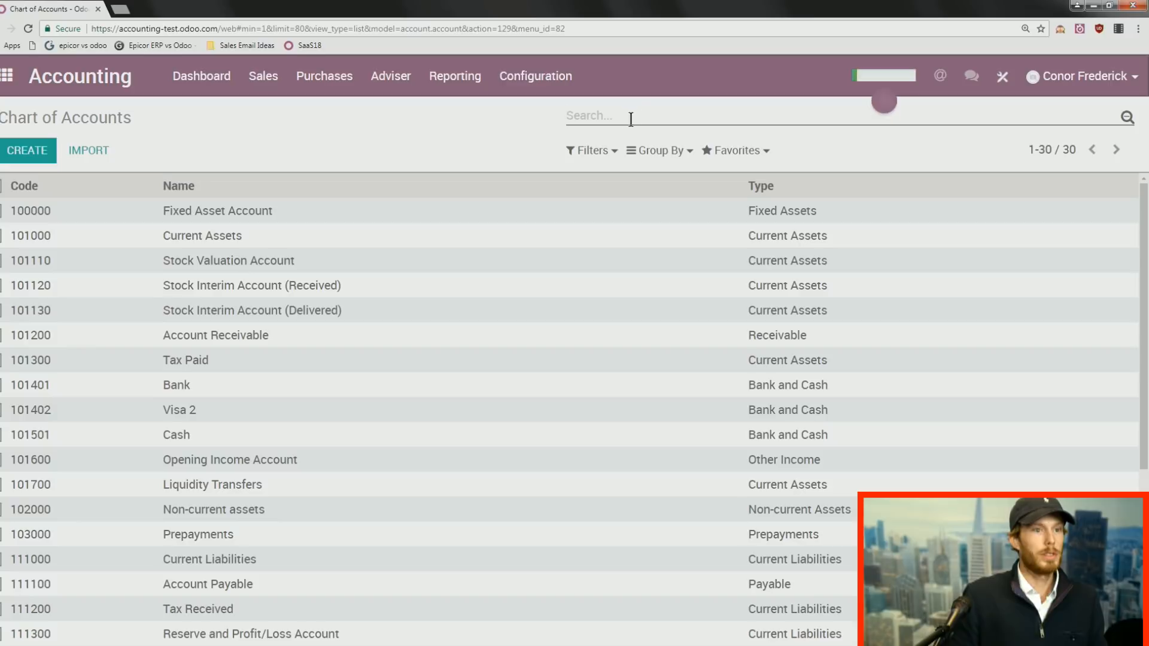
Filter the chart of accounts with a custom filter for accounts where Allow Reconciliation is true.
{"action": "left_click", "coordinate": [601, 152]}
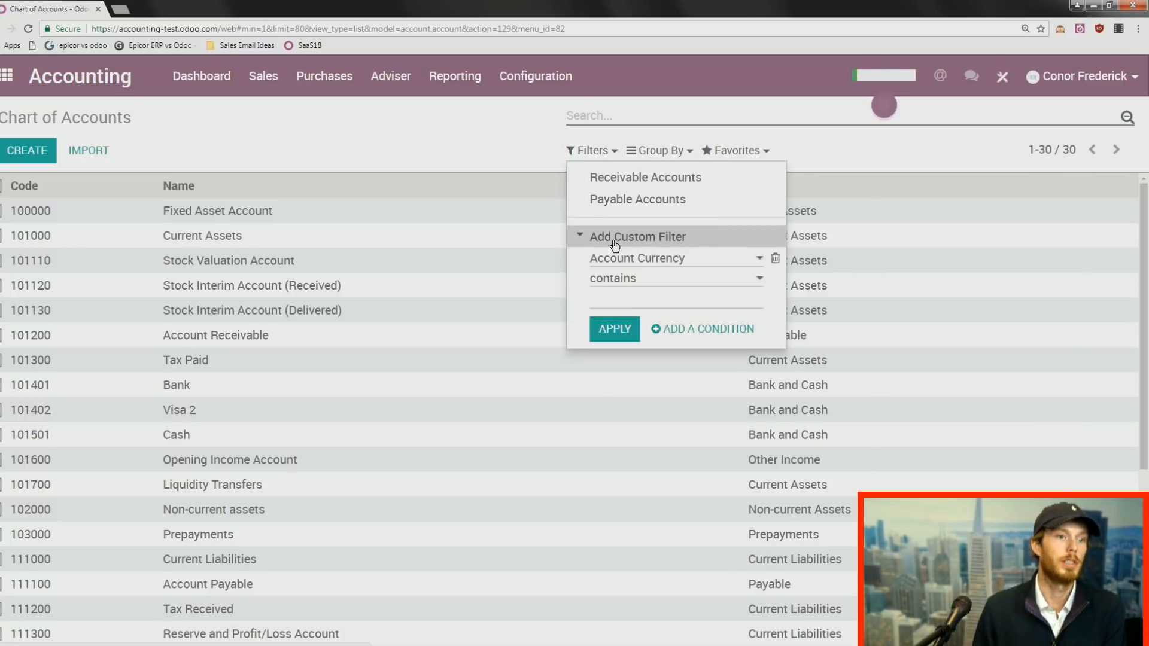
{"action": "left_click", "coordinate": [640, 262]}
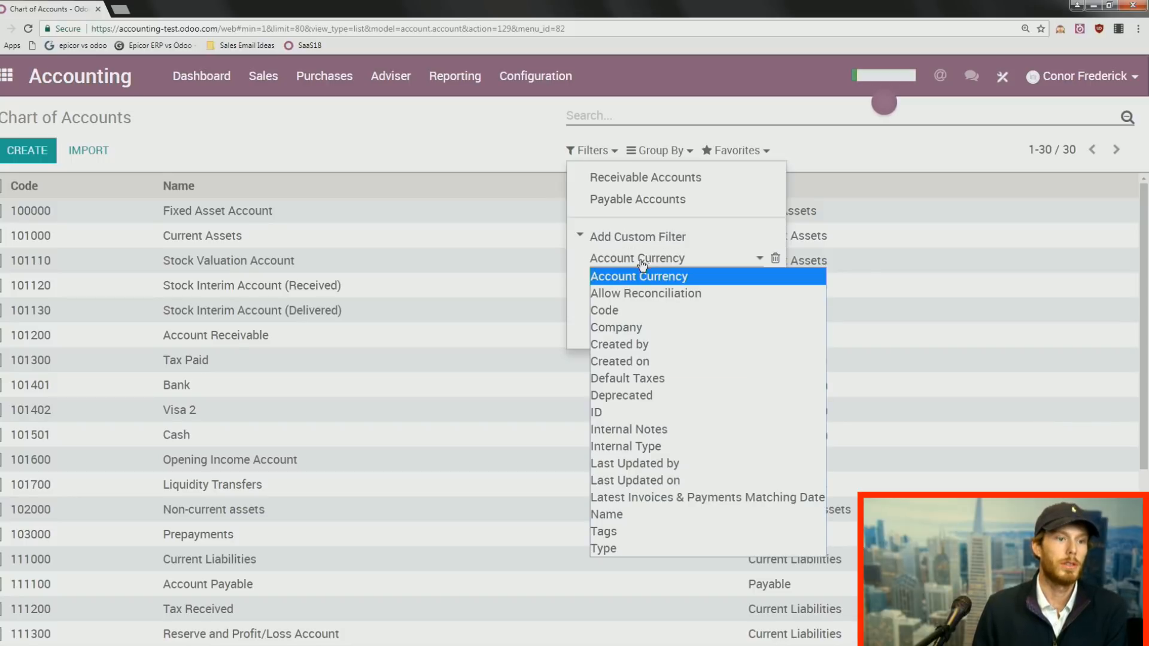
{"action": "left_click", "coordinate": [627, 293]}
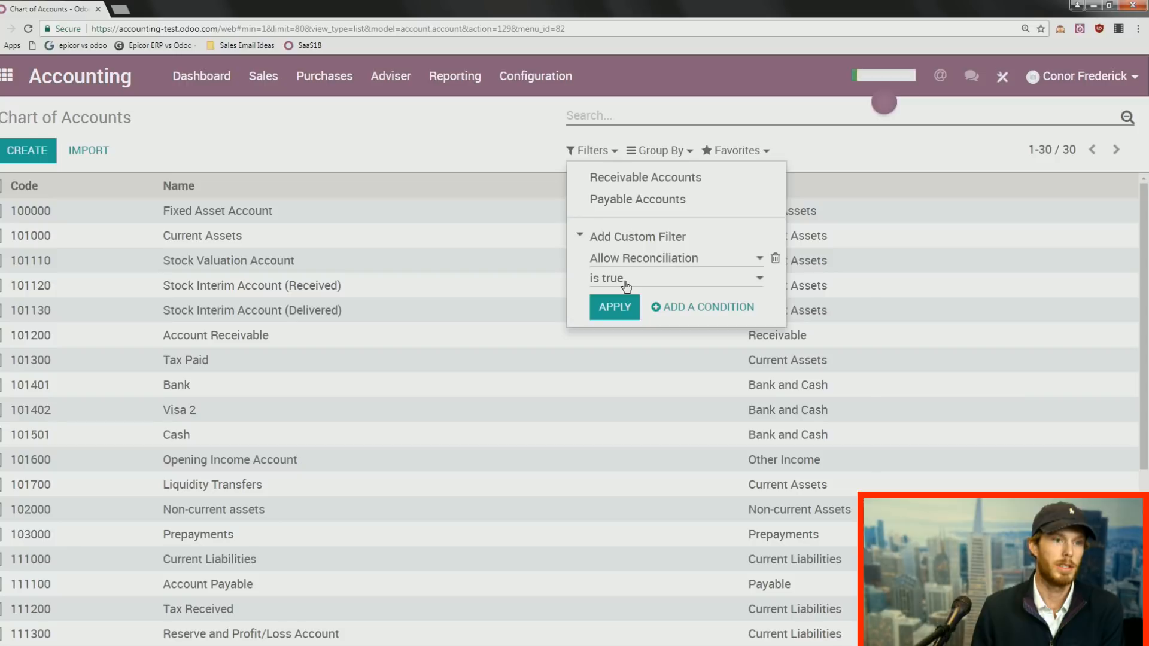
{"action": "left_click", "coordinate": [620, 309]}
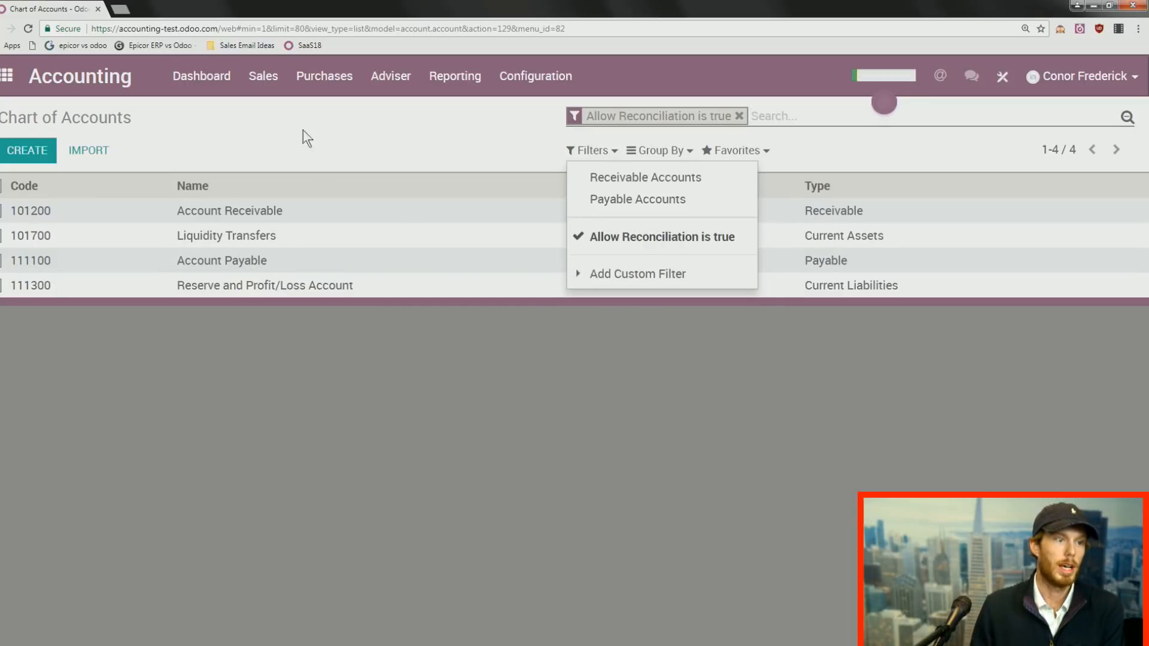
{"action": "left_click", "coordinate": [291, 159]}
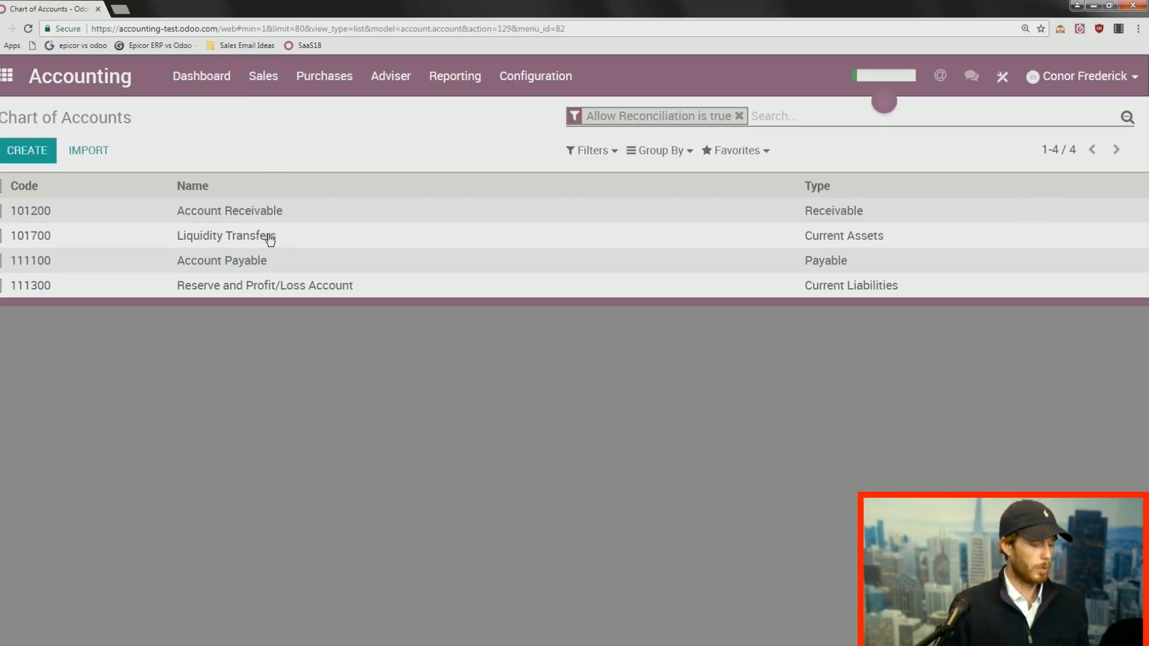
Go back to the accounting dashboard and look over all the journal cards shown there.
{"action": "left_click", "coordinate": [198, 76]}
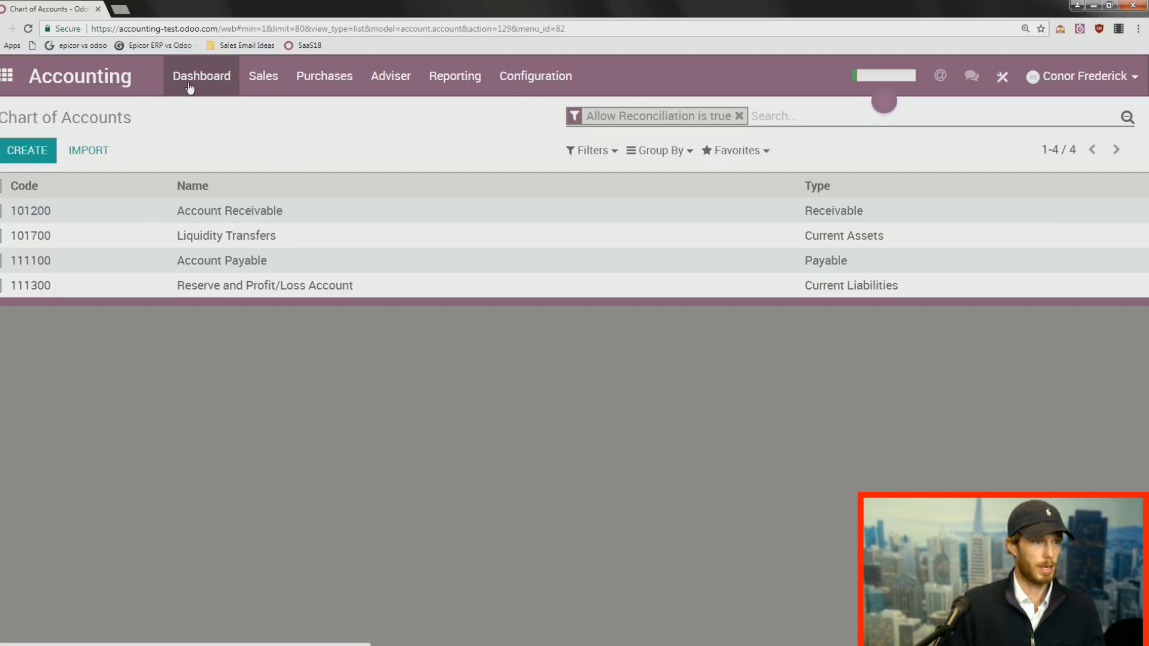
{"action": "scroll", "coordinate": [407, 330], "scroll_direction": "down", "scroll_amount": 2}
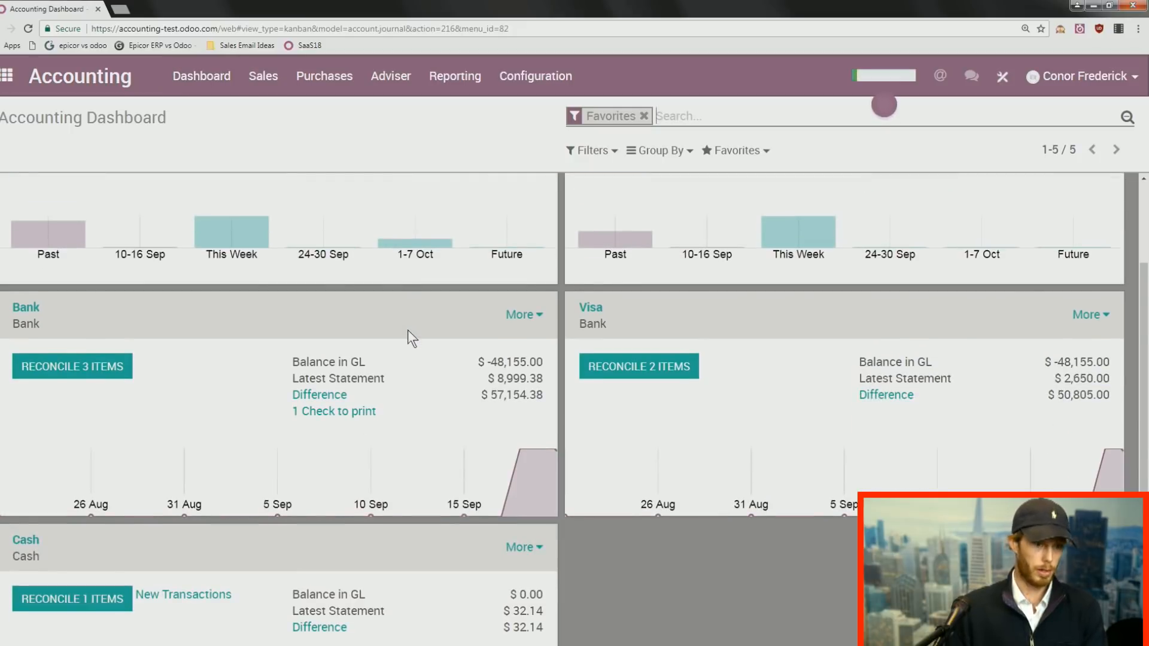
{"action": "scroll", "coordinate": [413, 386], "scroll_direction": "down", "scroll_amount": 2}
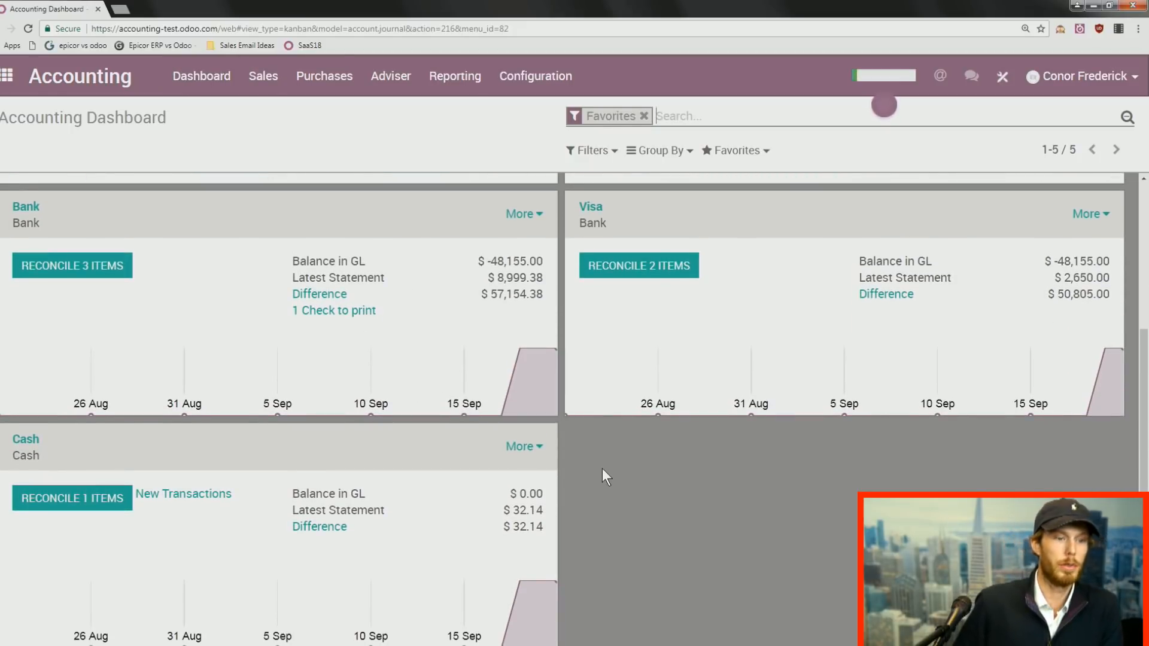
{"action": "scroll", "coordinate": [598, 472], "scroll_direction": "up", "scroll_amount": 3}
{"action": "scroll", "coordinate": [589, 455], "scroll_direction": "up", "scroll_amount": 1}
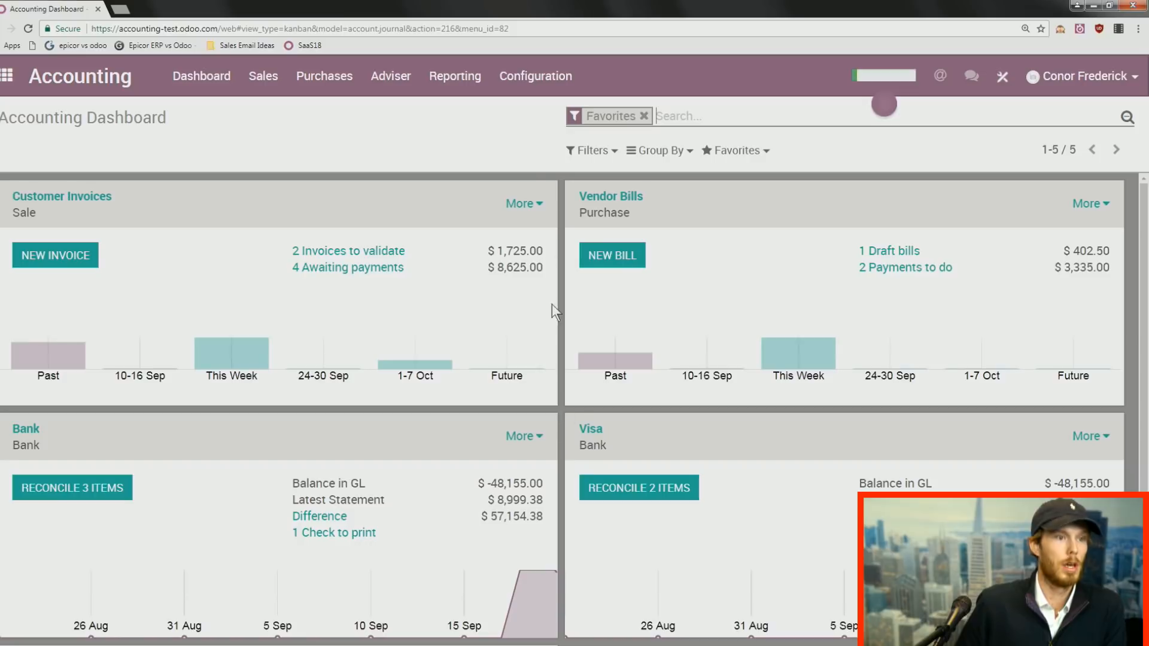
Open the Journals list, examine a blank new journal's type options and short code field, and return without saving it.
{"action": "left_click", "coordinate": [523, 83]}
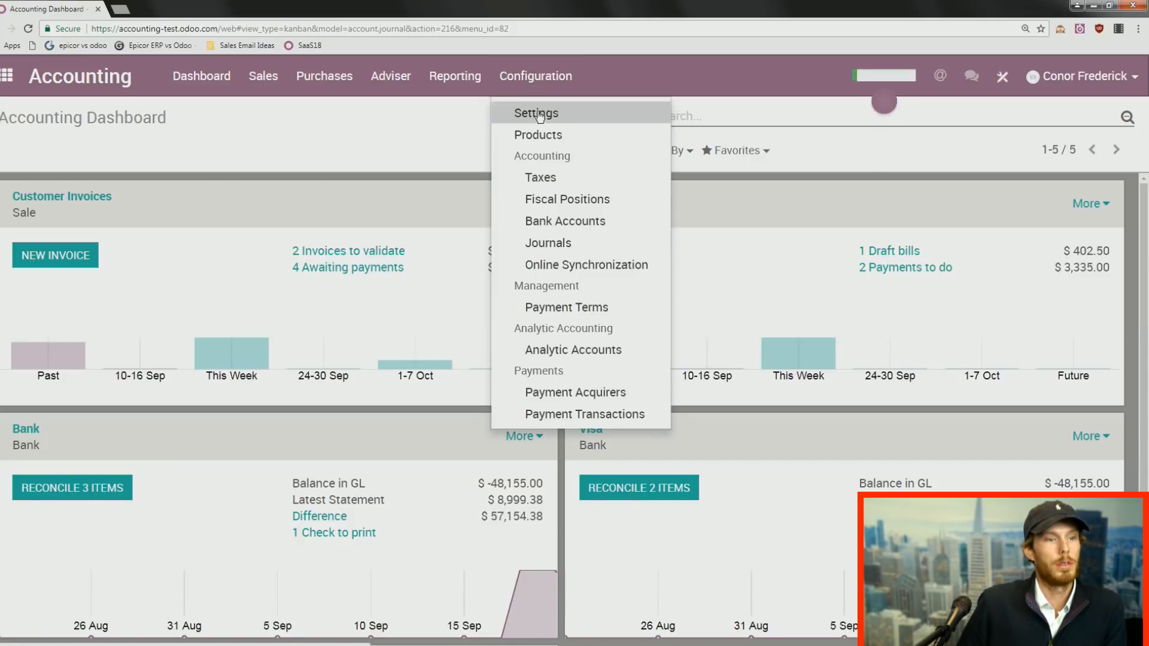
{"action": "left_click", "coordinate": [548, 244]}
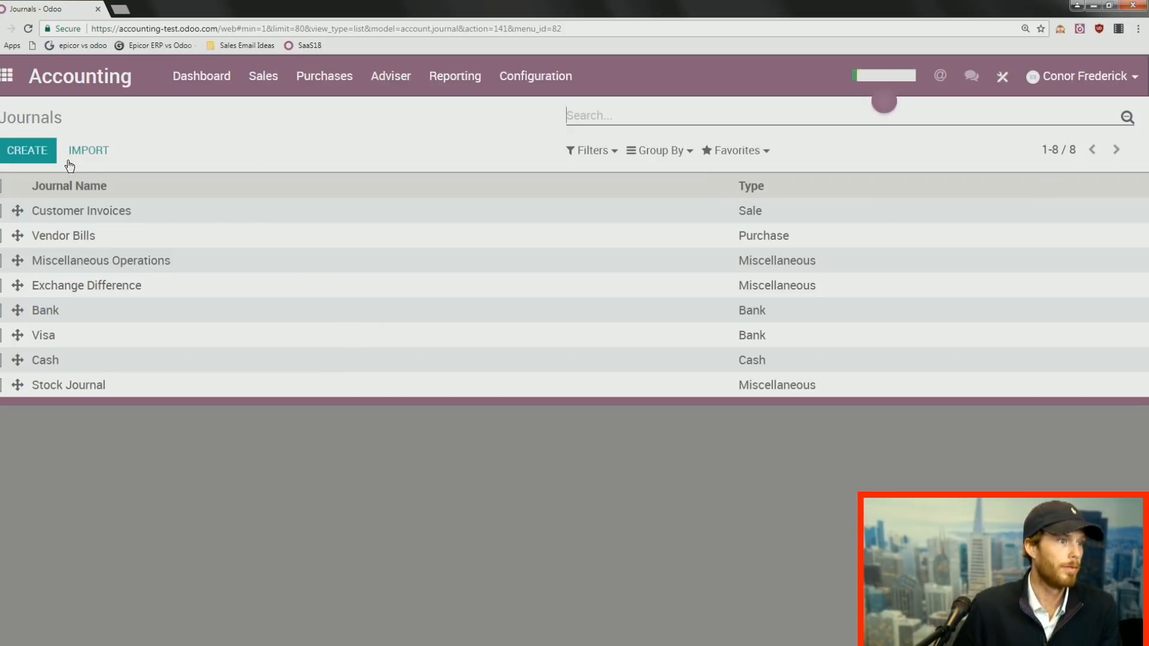
{"action": "left_click", "coordinate": [33, 153]}
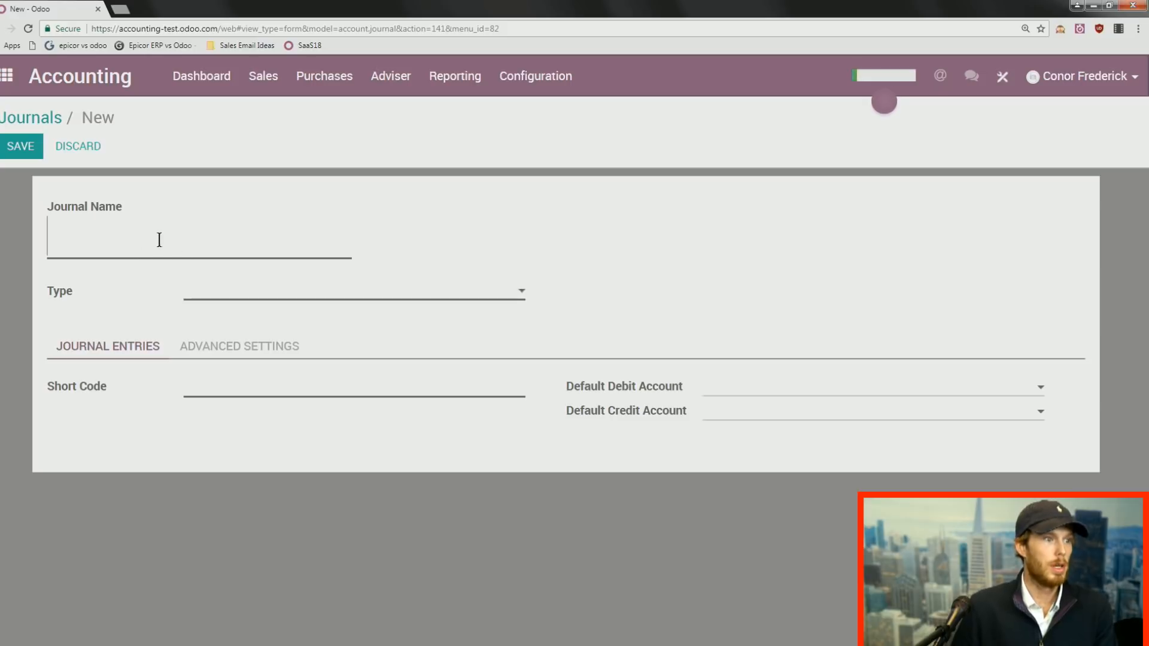
{"action": "left_click", "coordinate": [233, 298]}
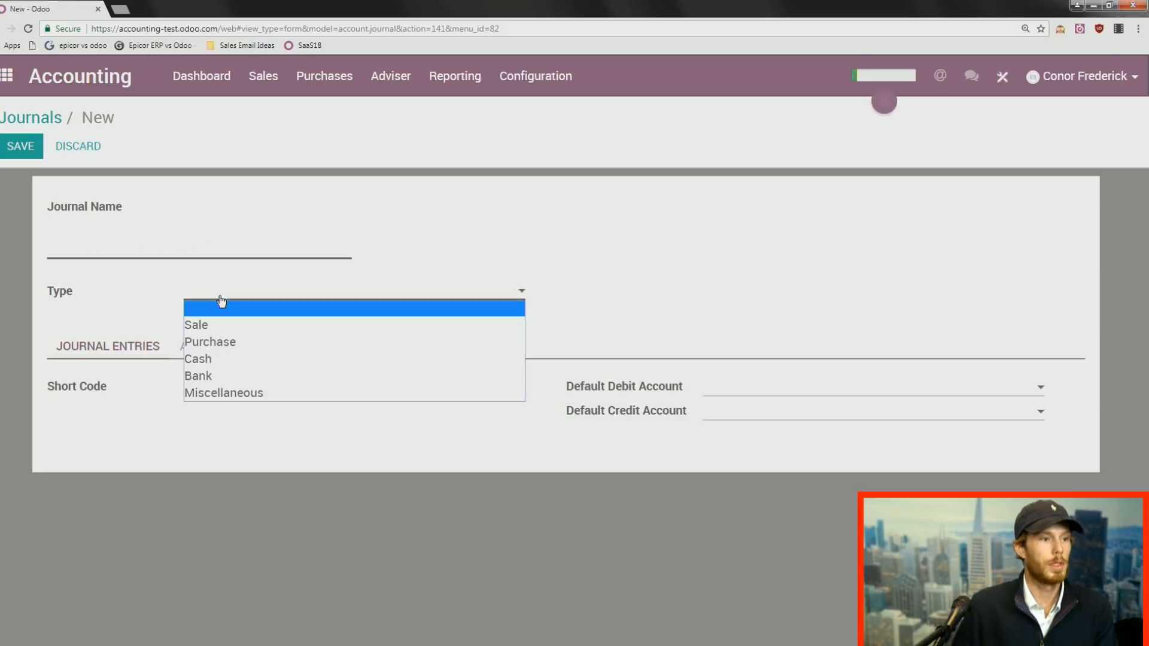
{"action": "left_click", "coordinate": [169, 310]}
{"action": "left_click", "coordinate": [226, 385]}
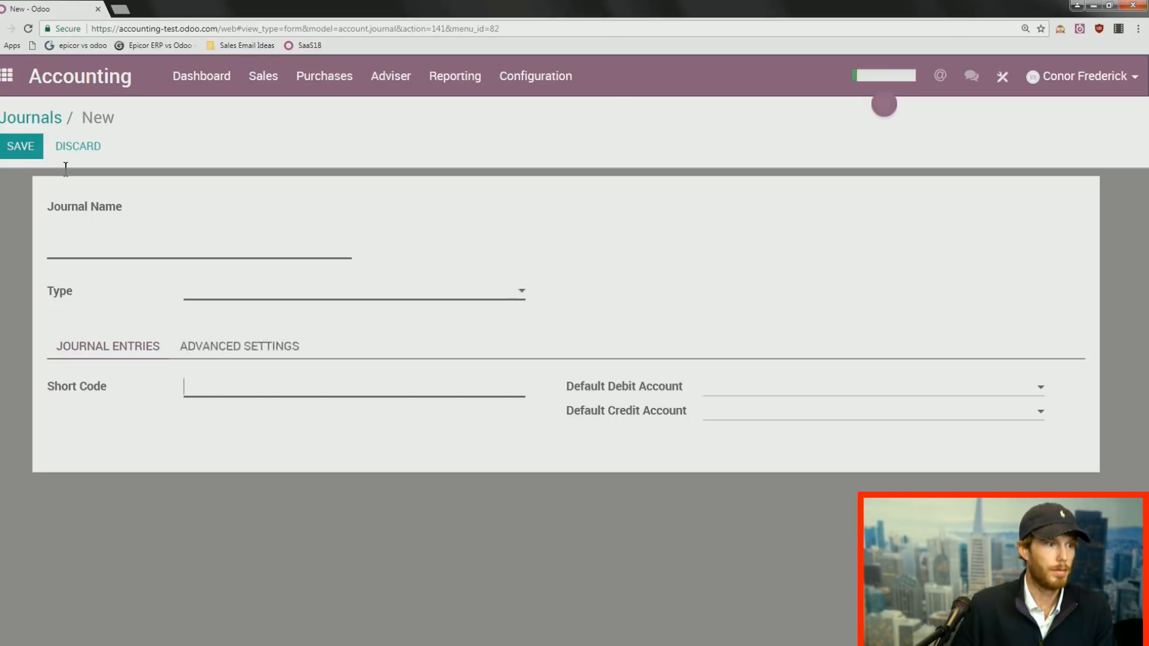
{"action": "left_click", "coordinate": [36, 117]}
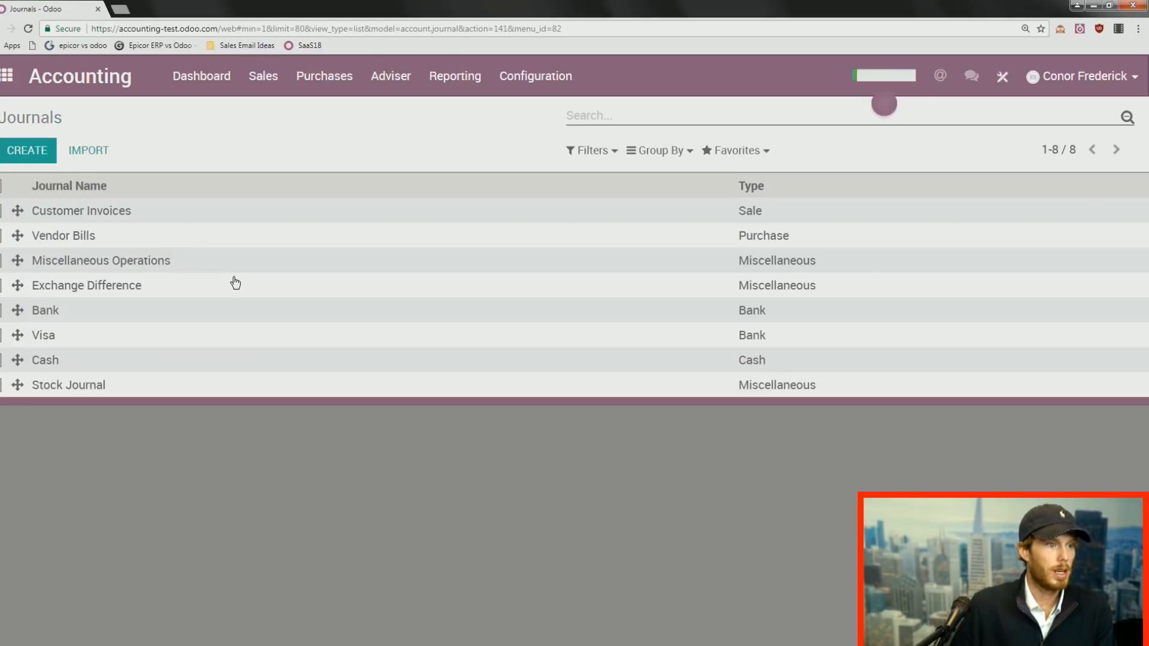
Open the Bank journal for editing and examine its short code, default accounts, debit and payment methods, and bank account settings.
{"action": "left_click", "coordinate": [117, 315]}
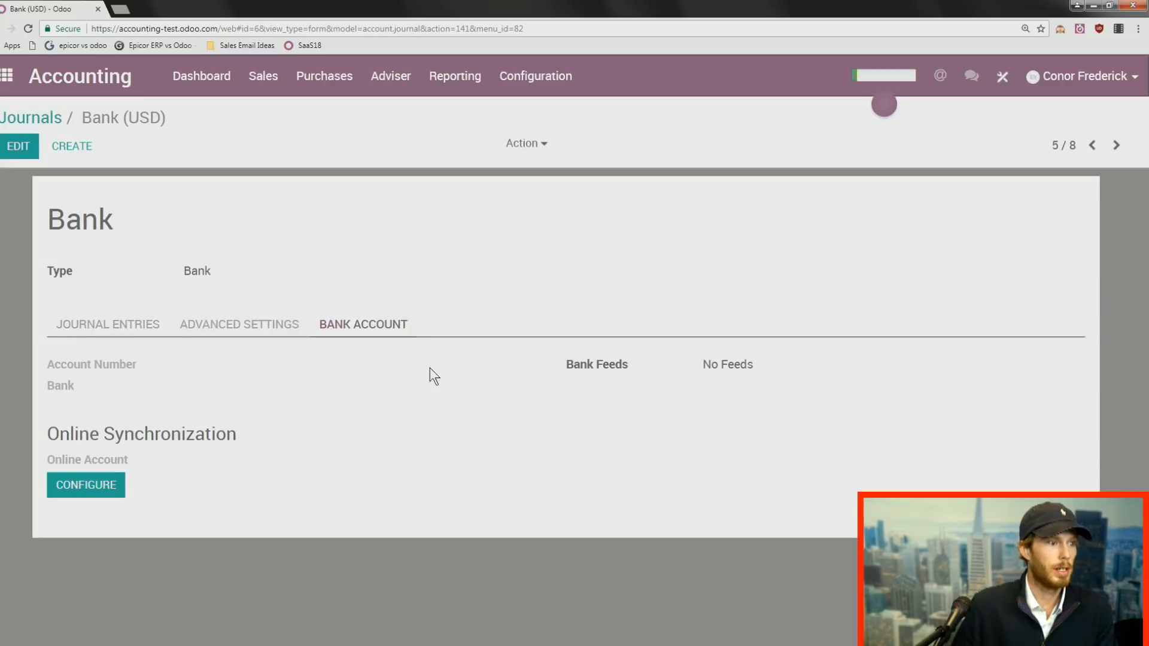
{"action": "key", "text": "alt+a"}
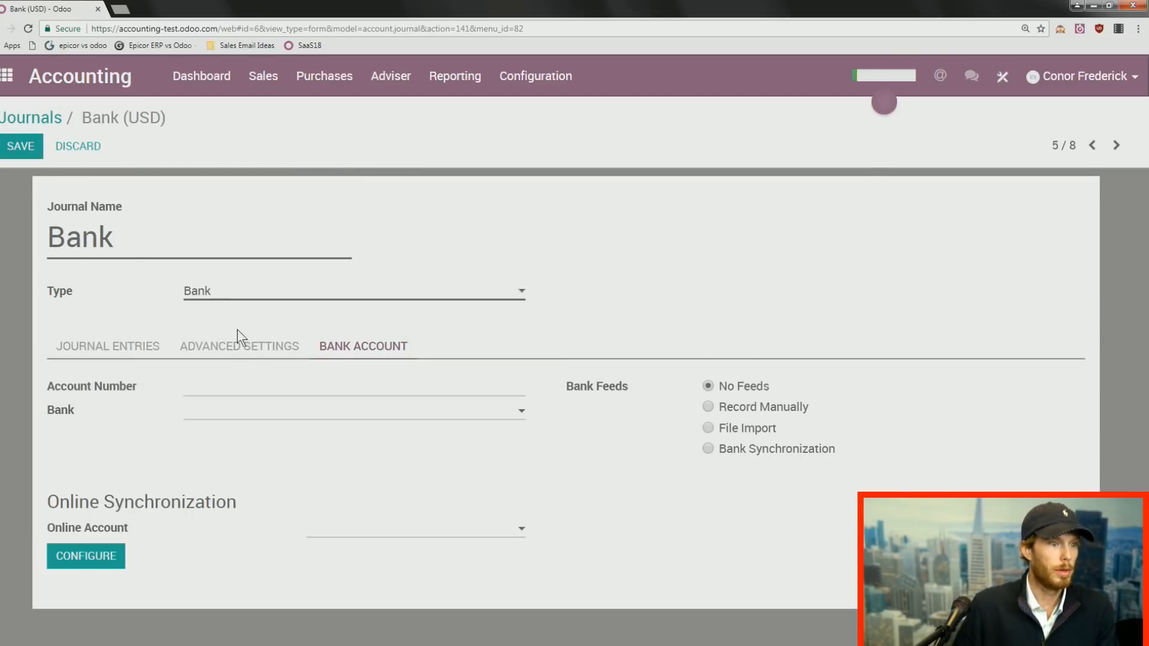
{"action": "left_click", "coordinate": [154, 351]}
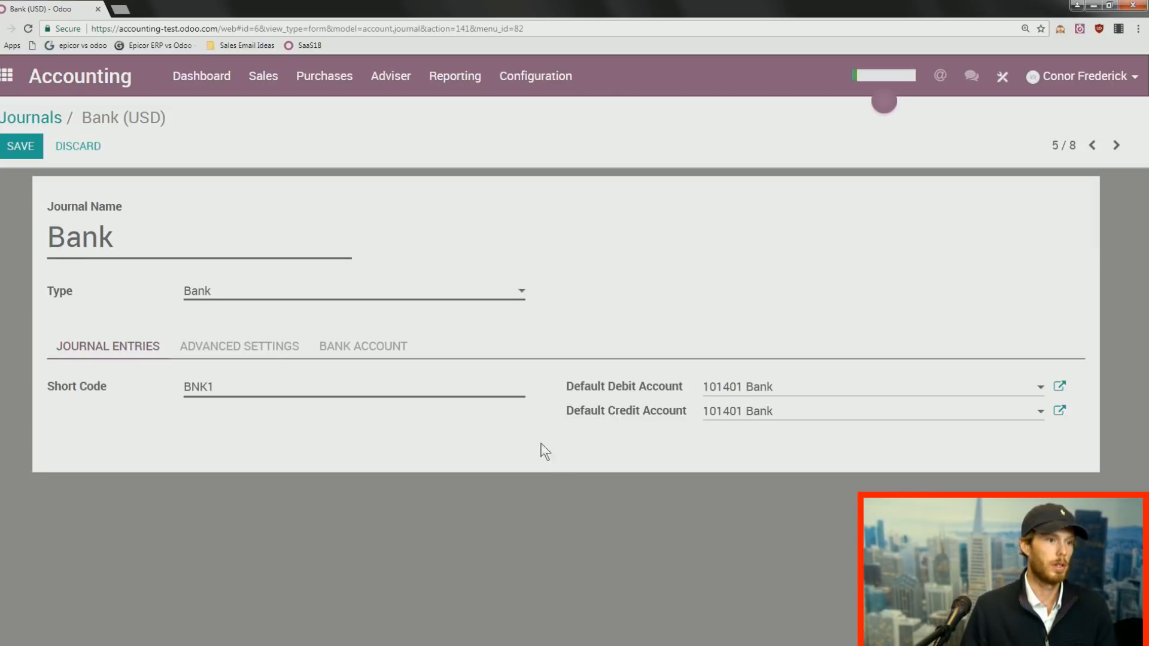
{"action": "left_click", "coordinate": [273, 347]}
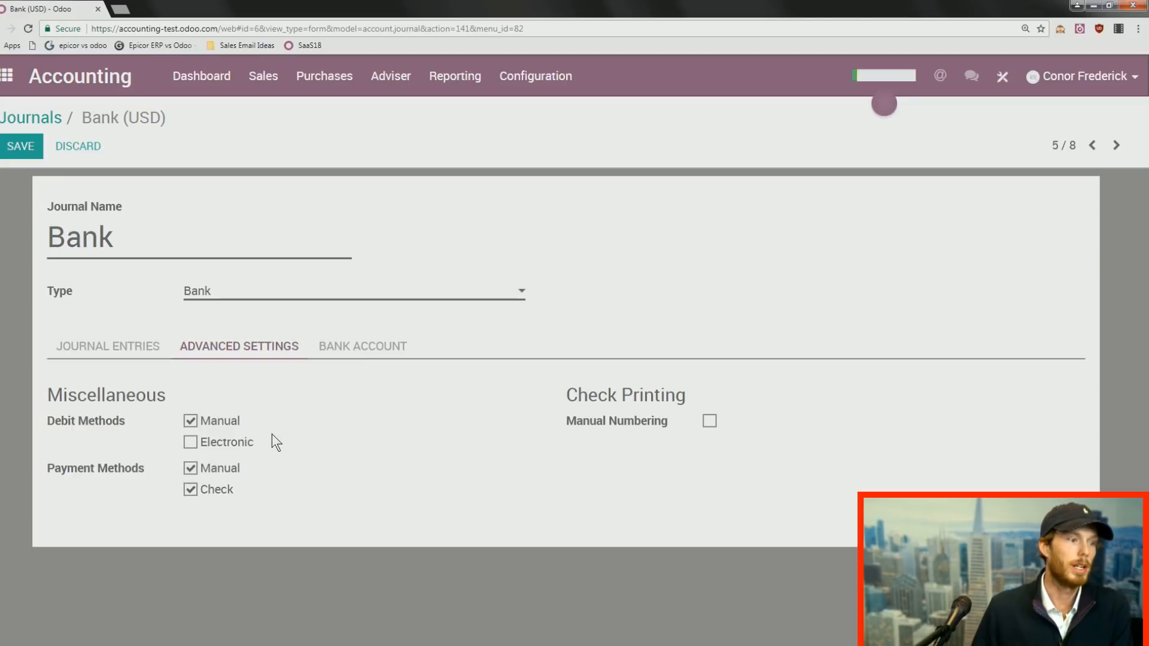
{"action": "left_click", "coordinate": [357, 347]}
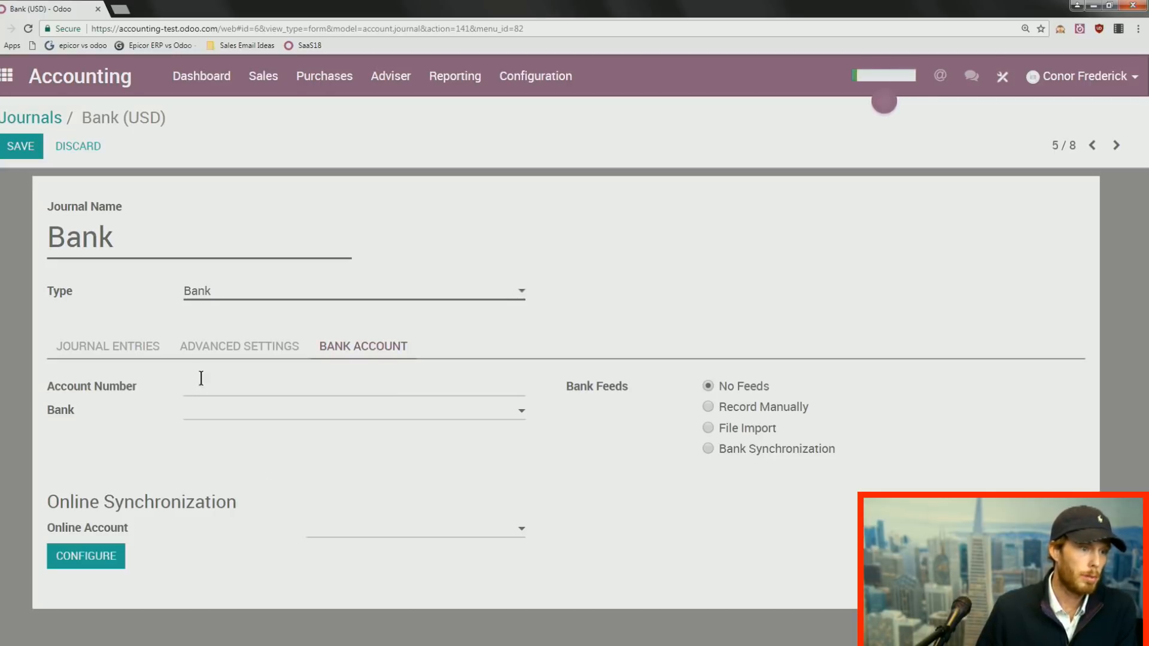
{"action": "left_click", "coordinate": [231, 419]}
{"action": "key", "text": "Escape"}
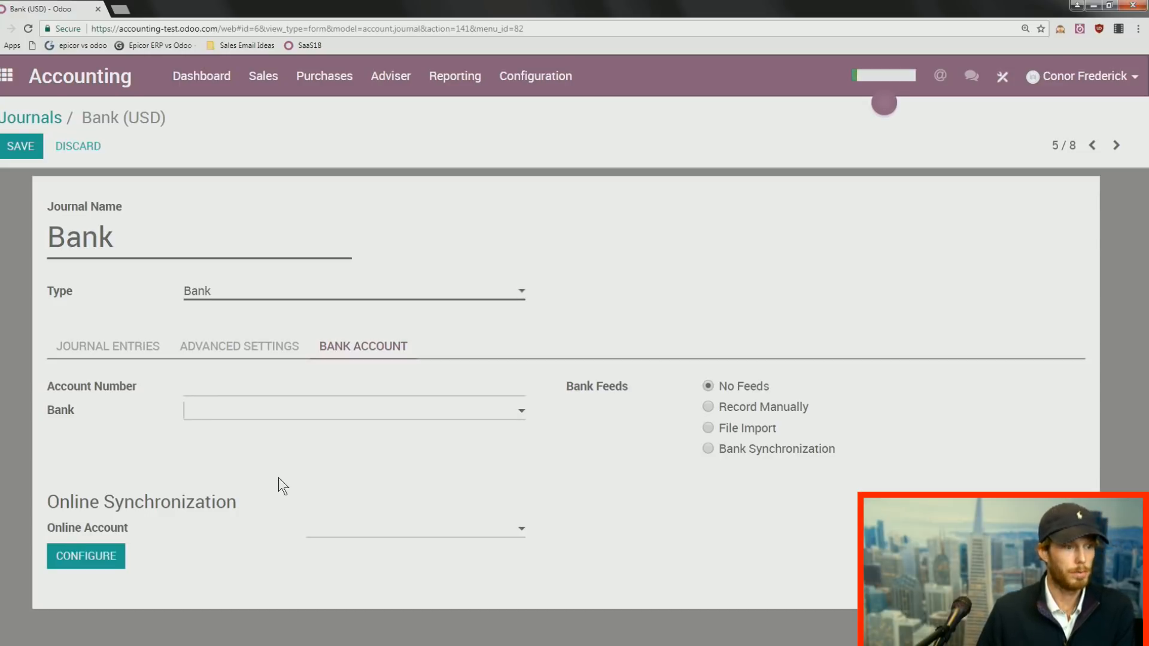
{"action": "left_click", "coordinate": [116, 555]}
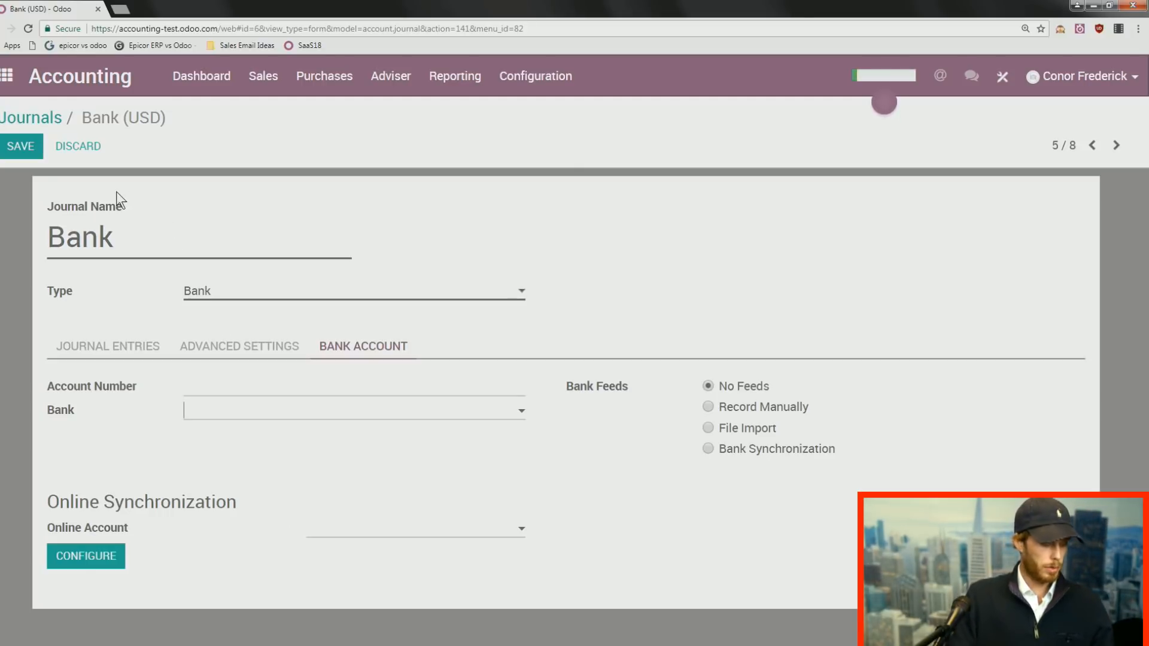
Return to the accounting dashboard and look over the Bank and Visa journal cards.
{"action": "left_click", "coordinate": [206, 75]}
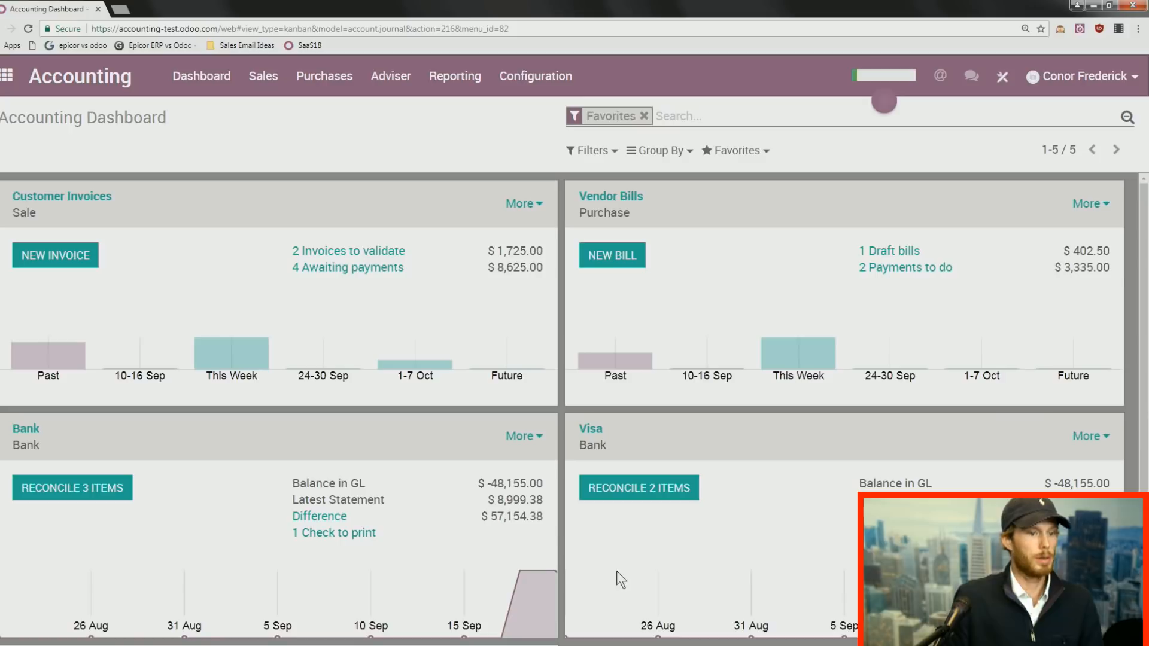
{"action": "scroll", "coordinate": [555, 525], "scroll_direction": "down", "scroll_amount": 1}
{"action": "scroll", "coordinate": [557, 524], "scroll_direction": "up", "scroll_amount": 1}
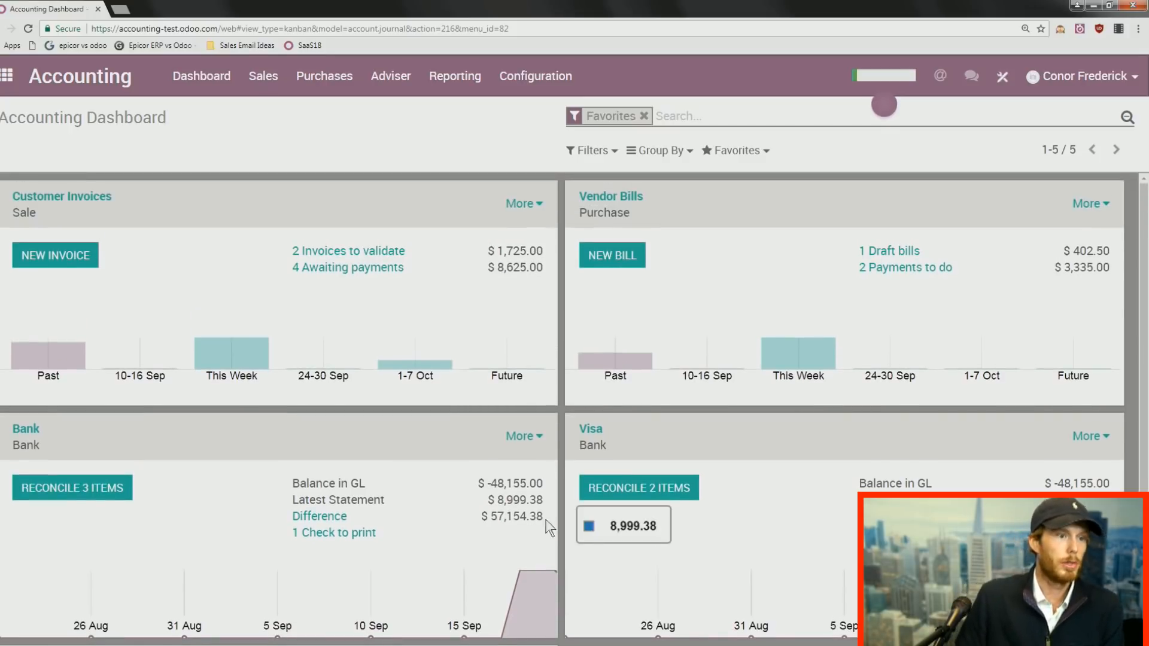
Open the Deloitte record from the Customers list and look over its address and contact details.
{"action": "left_click", "coordinate": [267, 78]}
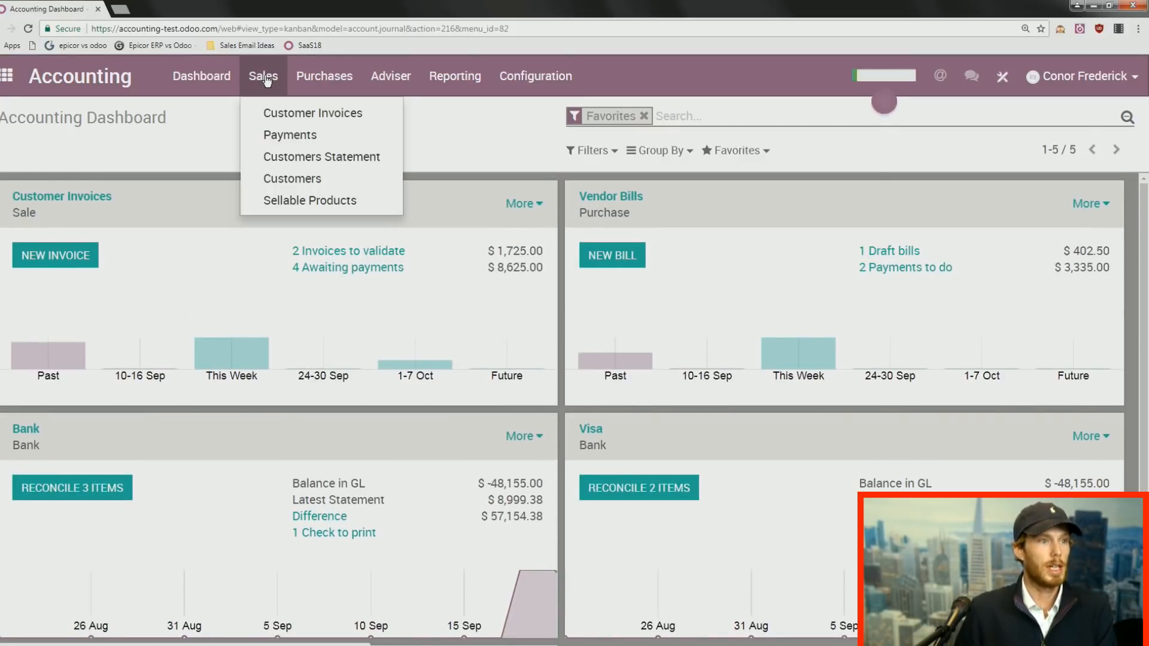
{"action": "left_click", "coordinate": [277, 179]}
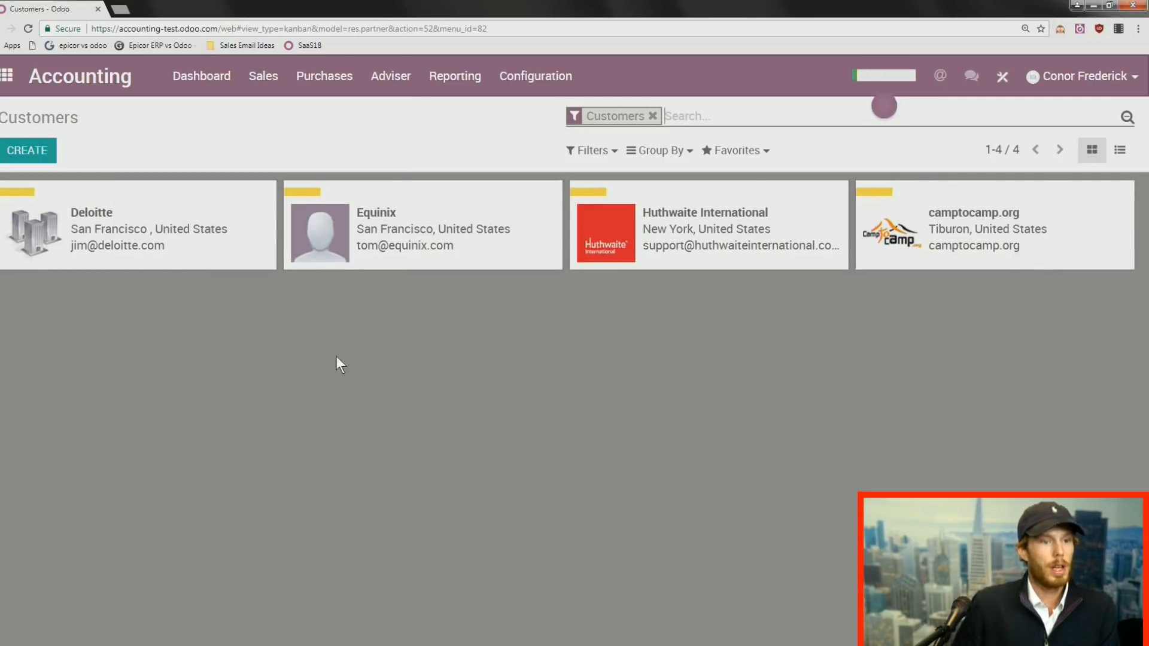
{"action": "left_click", "coordinate": [243, 239]}
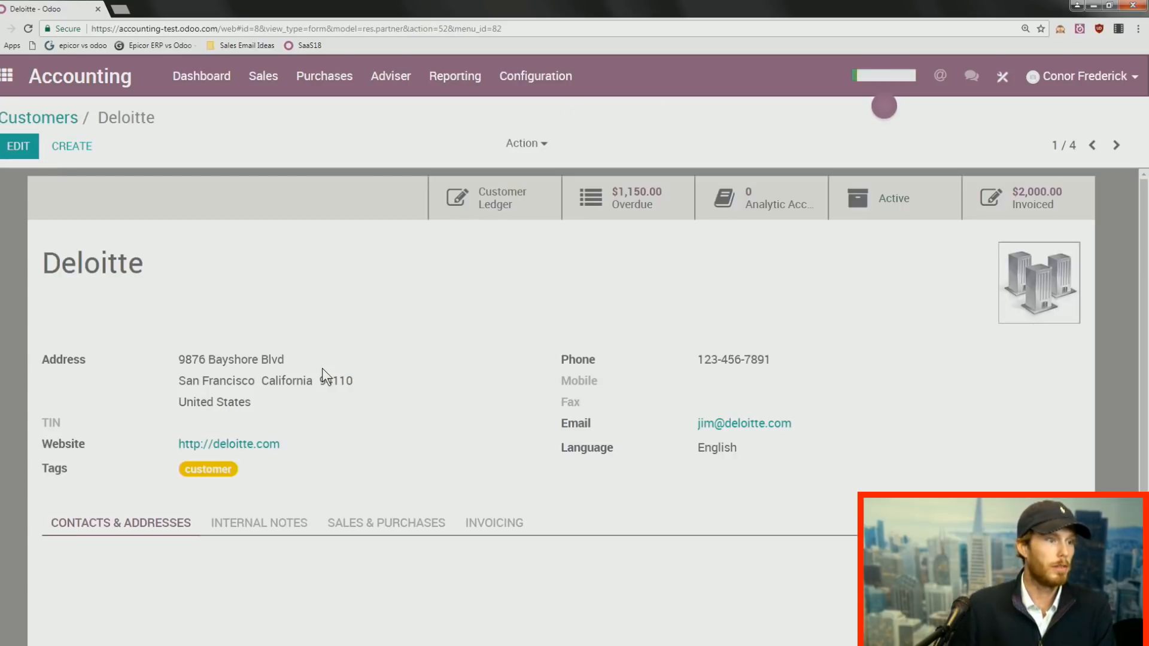
{"action": "scroll", "coordinate": [377, 398], "scroll_direction": "down", "scroll_amount": 1}
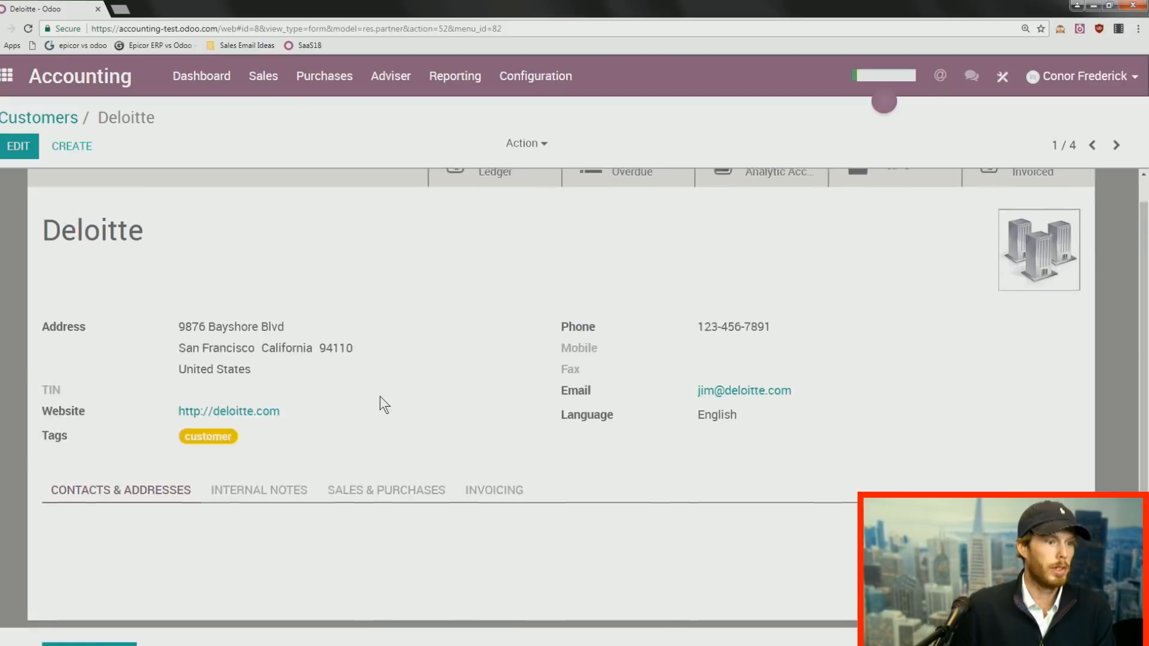
{"action": "scroll", "coordinate": [386, 389], "scroll_direction": "up", "scroll_amount": 1}
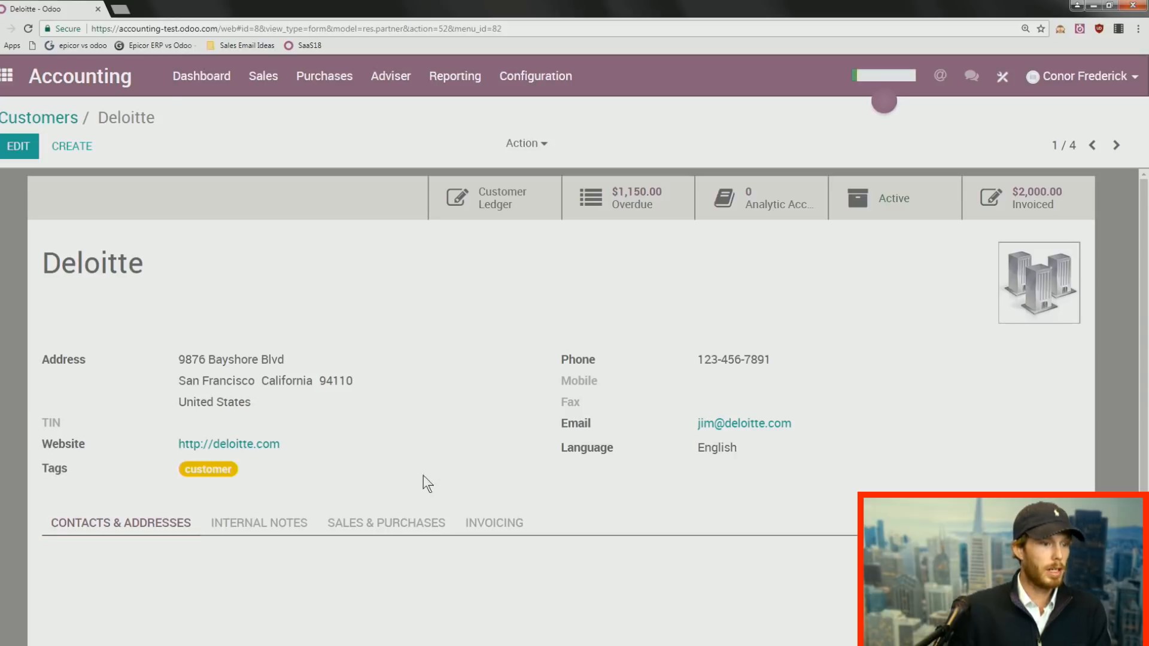
Put the Deloitte customer into edit mode and examine its invoicing settings, especially the receivable and payable accounts under Accounting Entries.
{"action": "left_click", "coordinate": [470, 529]}
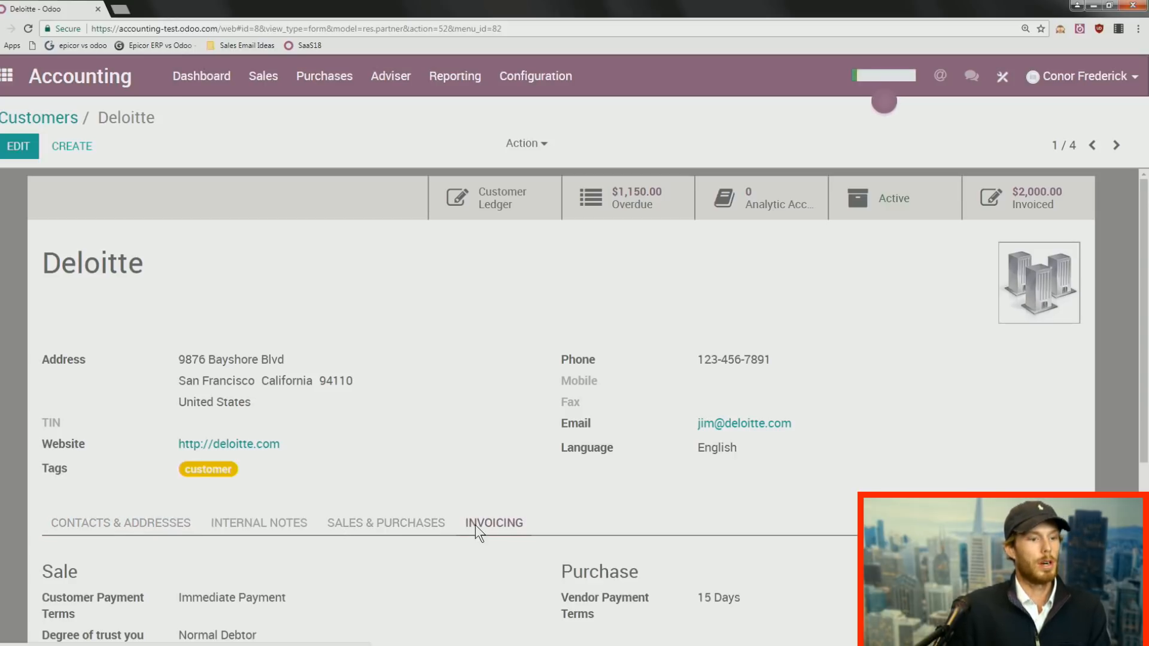
{"action": "left_click", "coordinate": [24, 155]}
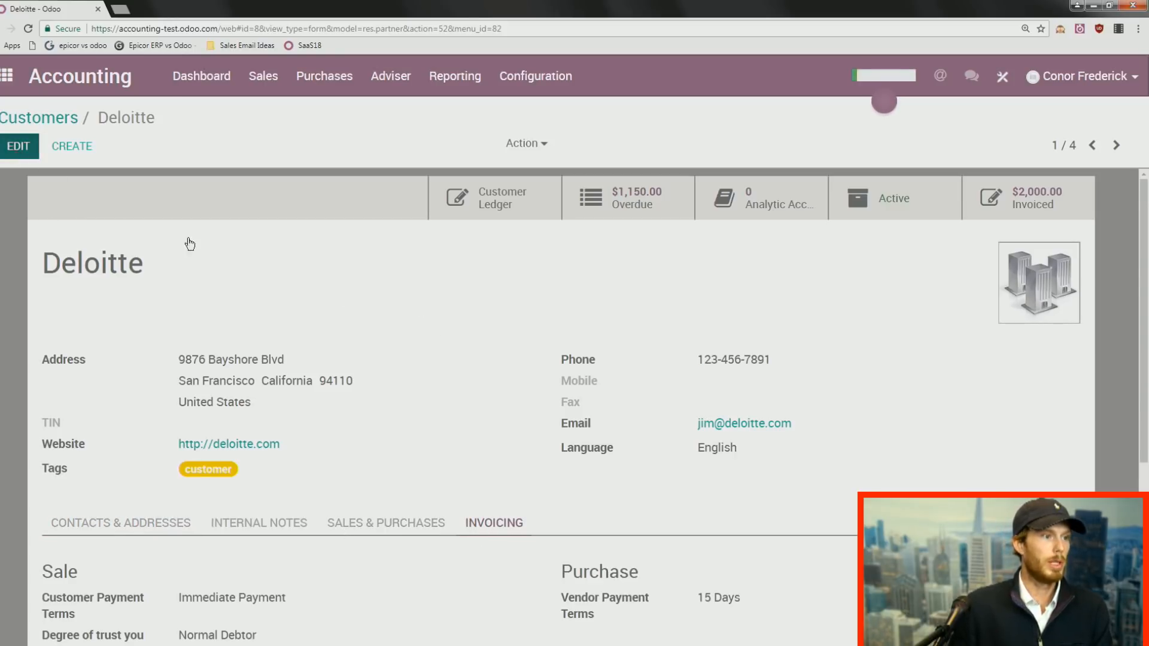
{"action": "scroll", "coordinate": [455, 347], "scroll_direction": "down", "scroll_amount": 3}
{"action": "scroll", "coordinate": [553, 483], "scroll_direction": "down", "scroll_amount": 1}
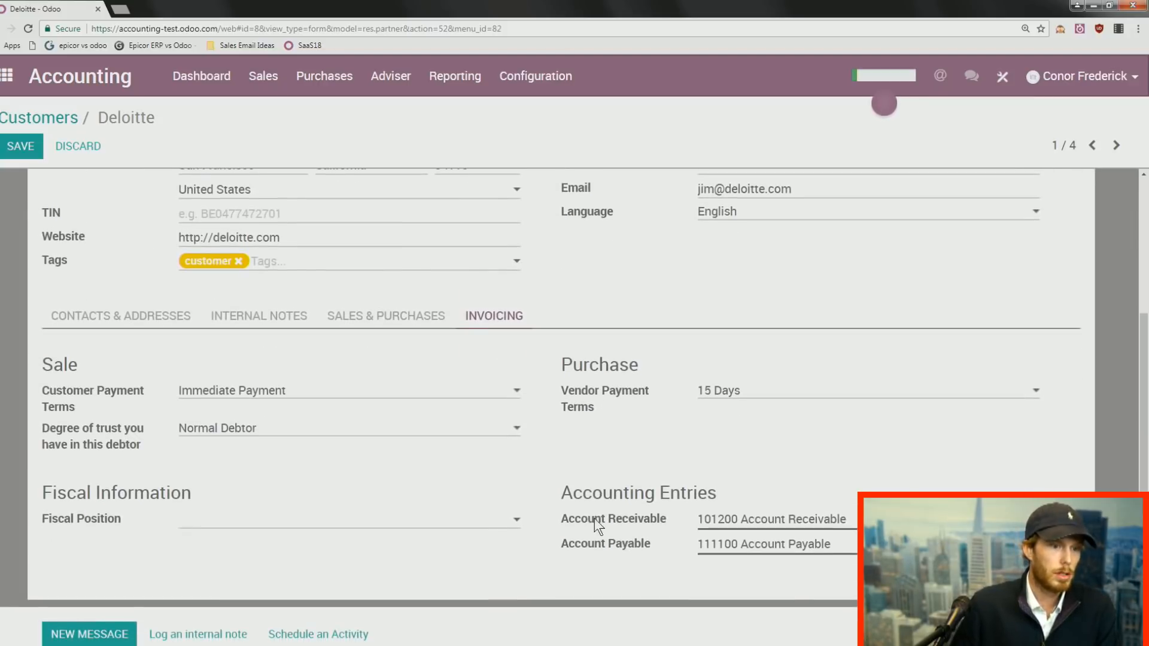
{"action": "left_click_drag", "start_coordinate": [562, 487], "coordinate": [714, 484]}
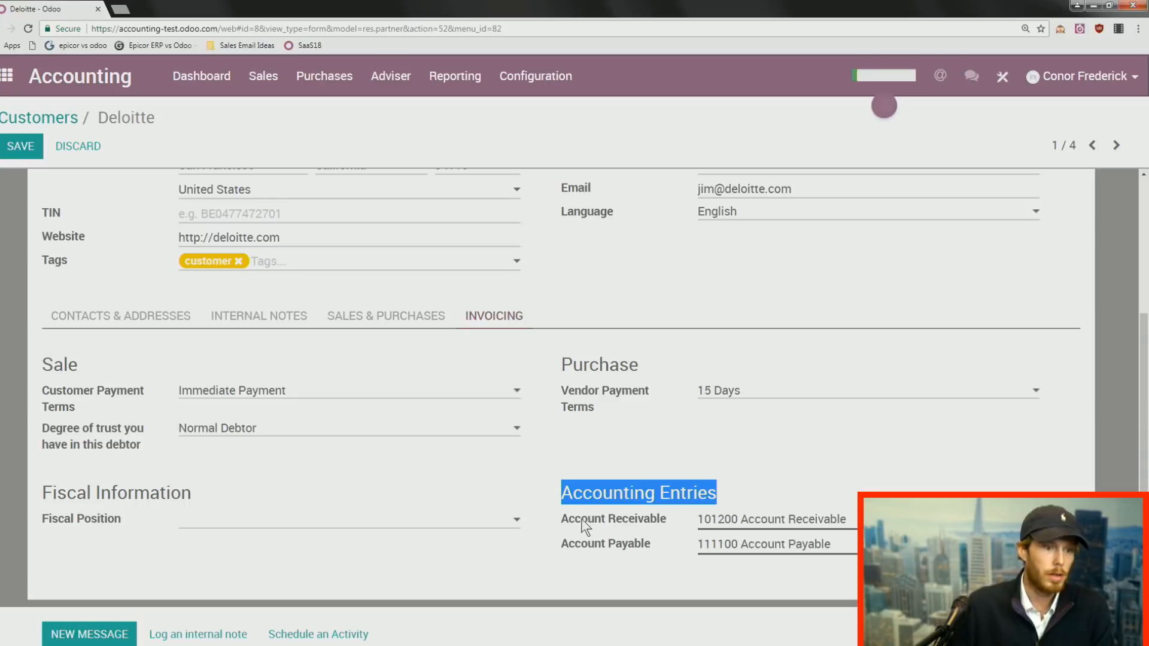
{"action": "mouse_move", "coordinate": [599, 514]}
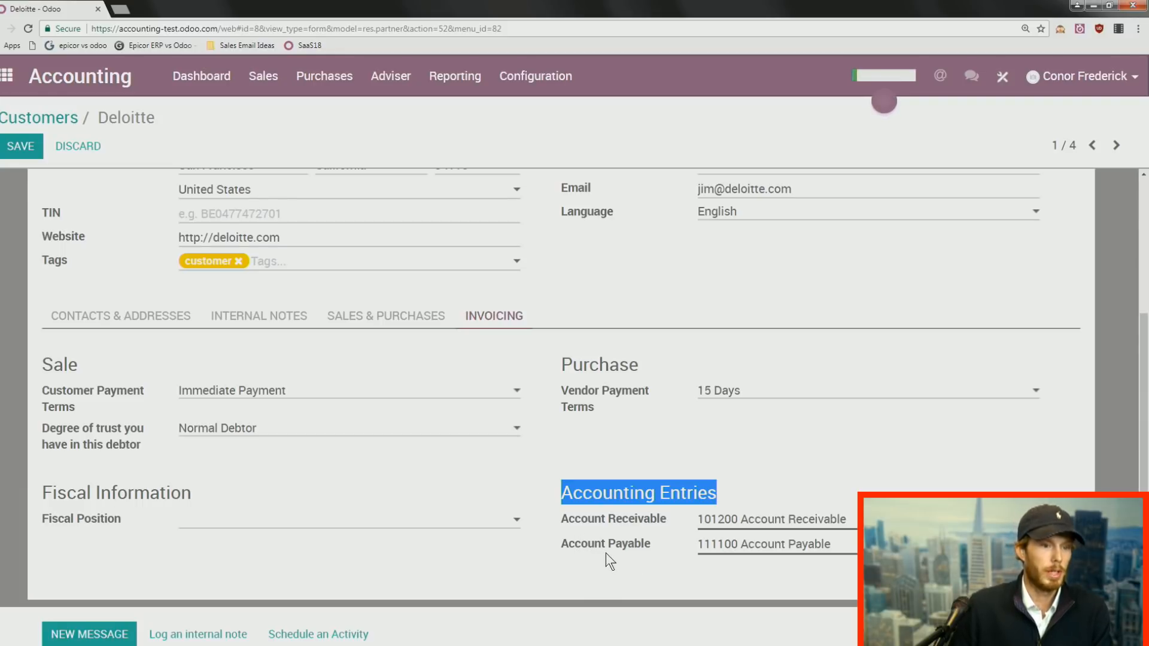
Examine Deloitte's customer and vendor flags, internal notes, and contacts and addresses.
{"action": "left_click", "coordinate": [413, 326]}
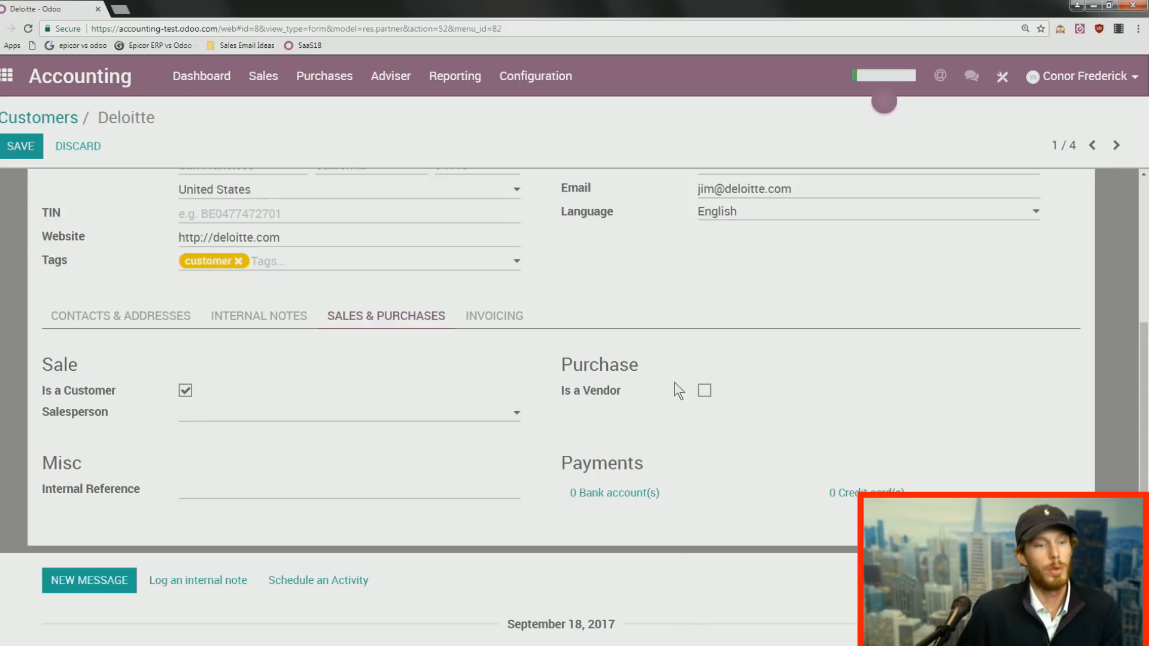
{"action": "scroll", "coordinate": [408, 384], "scroll_direction": "up", "scroll_amount": 4}
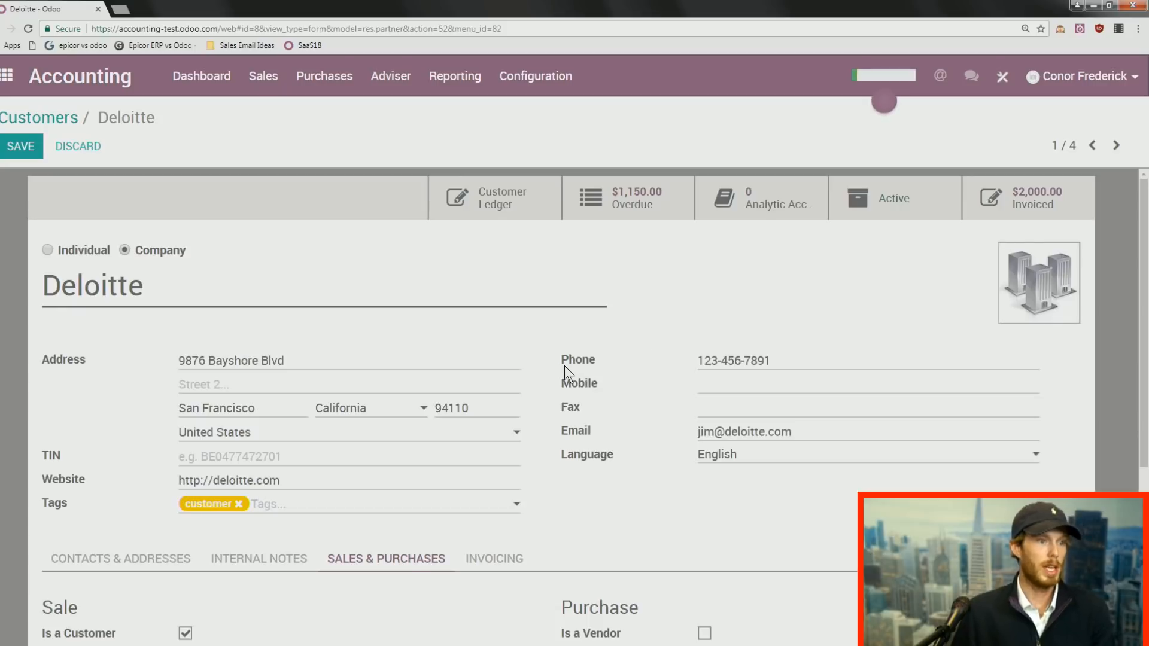
{"action": "left_click", "coordinate": [267, 563]}
{"action": "left_click", "coordinate": [164, 562]}
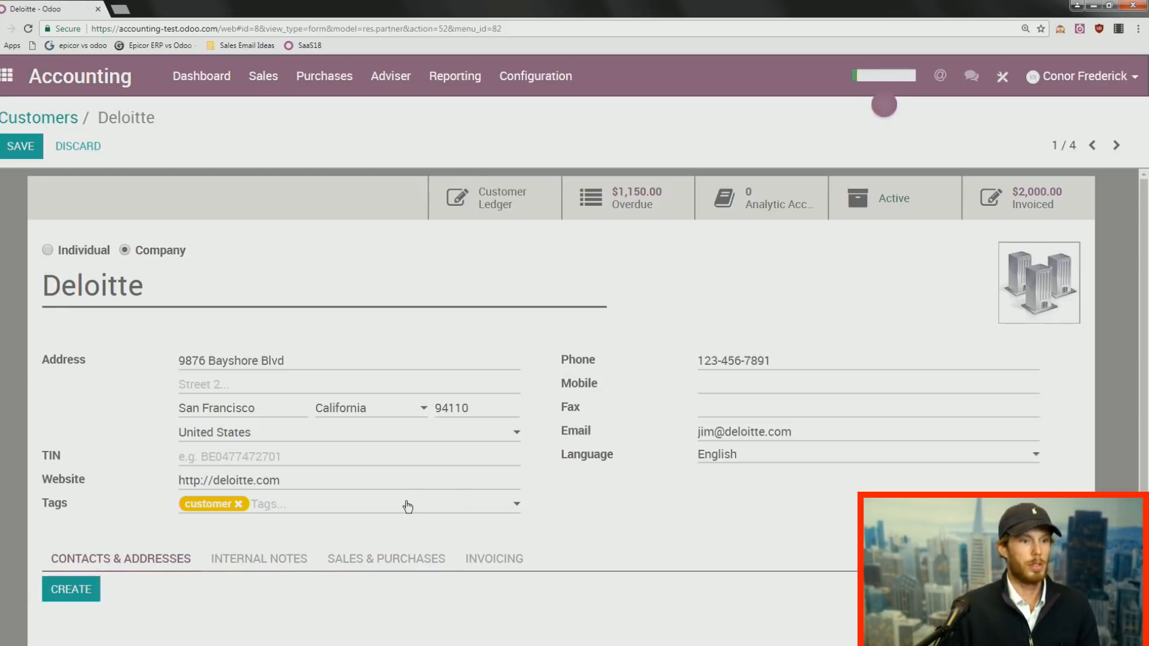
{"action": "scroll", "coordinate": [522, 533], "scroll_direction": "down", "scroll_amount": 2}
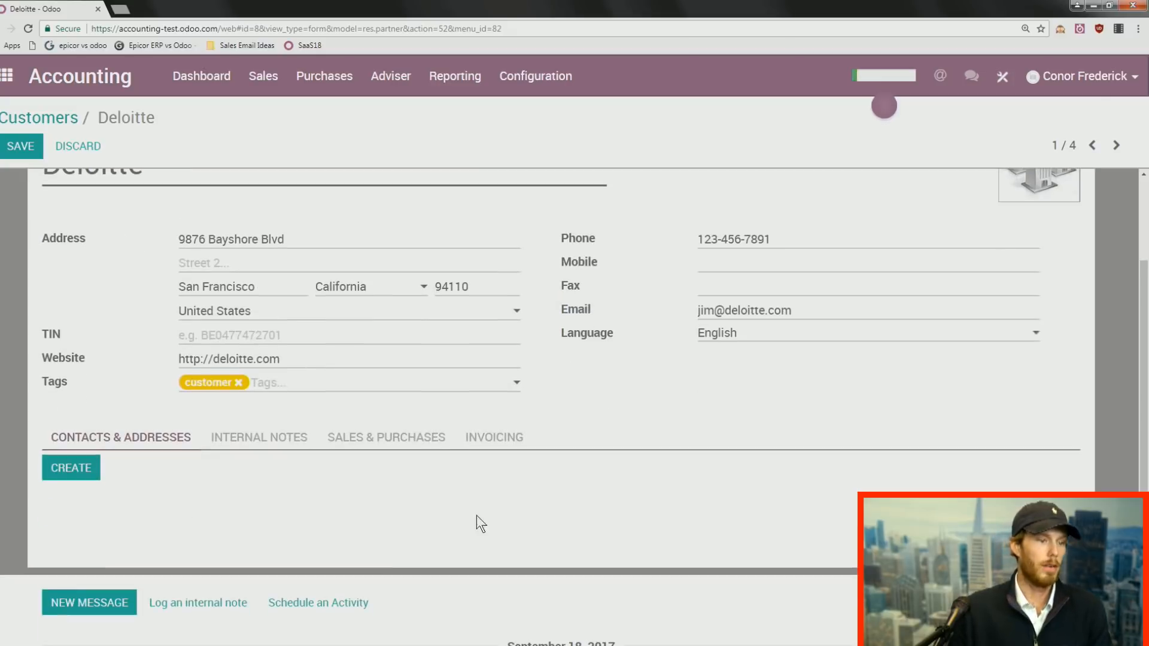
Review Deloitte's accounting entries once more, then save the record and go back to the customer list.
{"action": "left_click", "coordinate": [490, 440]}
{"action": "scroll", "coordinate": [537, 466], "scroll_direction": "down", "scroll_amount": 1}
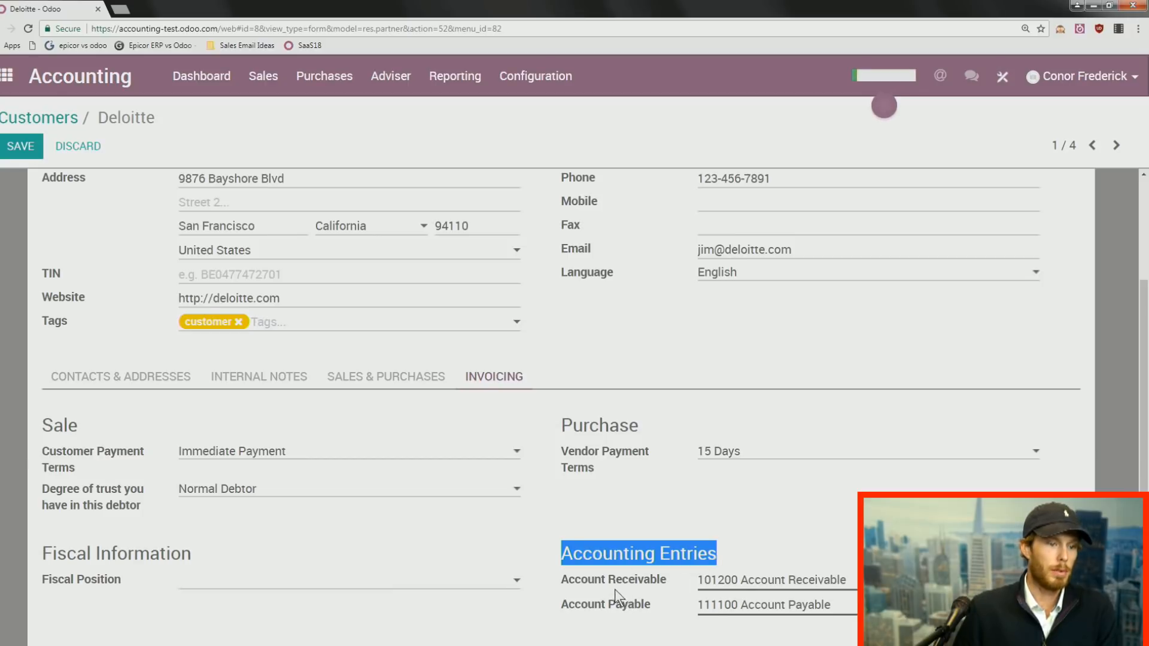
{"action": "scroll", "coordinate": [341, 488], "scroll_direction": "up", "scroll_amount": 3}
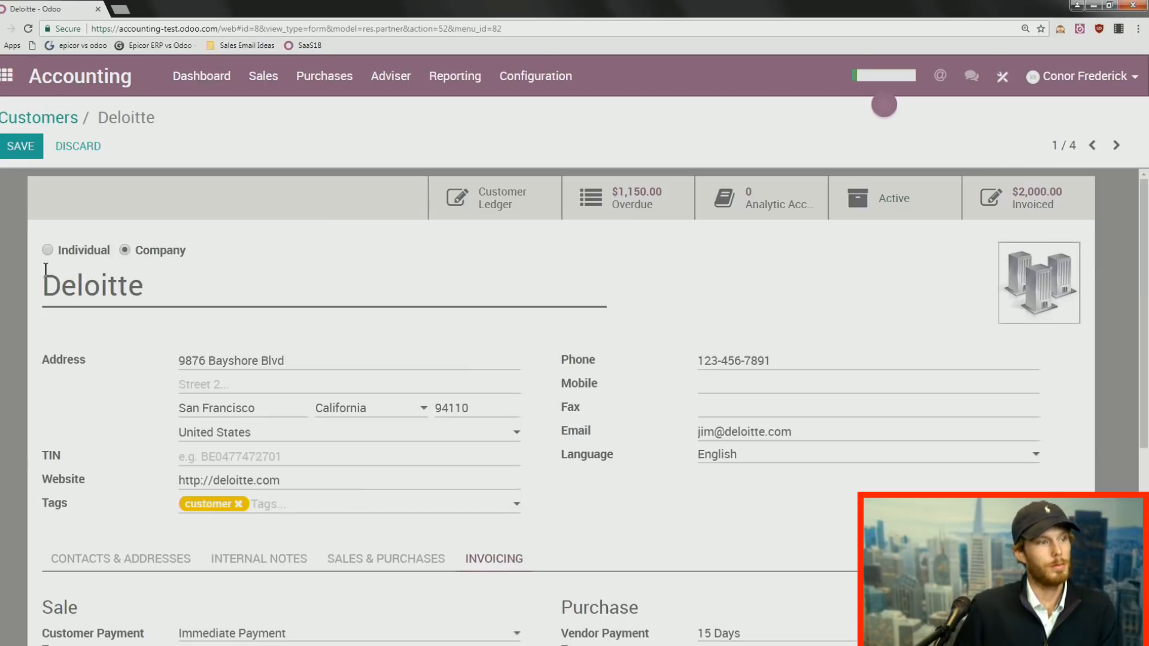
{"action": "left_click", "coordinate": [20, 146]}
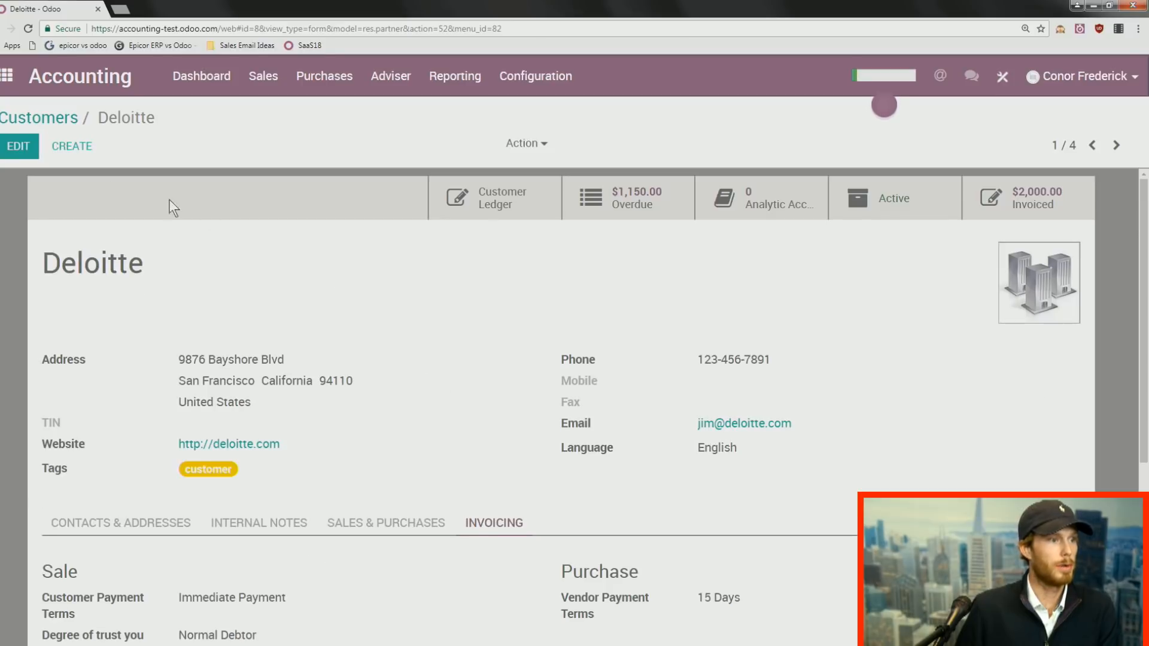
{"action": "left_click", "coordinate": [37, 117]}
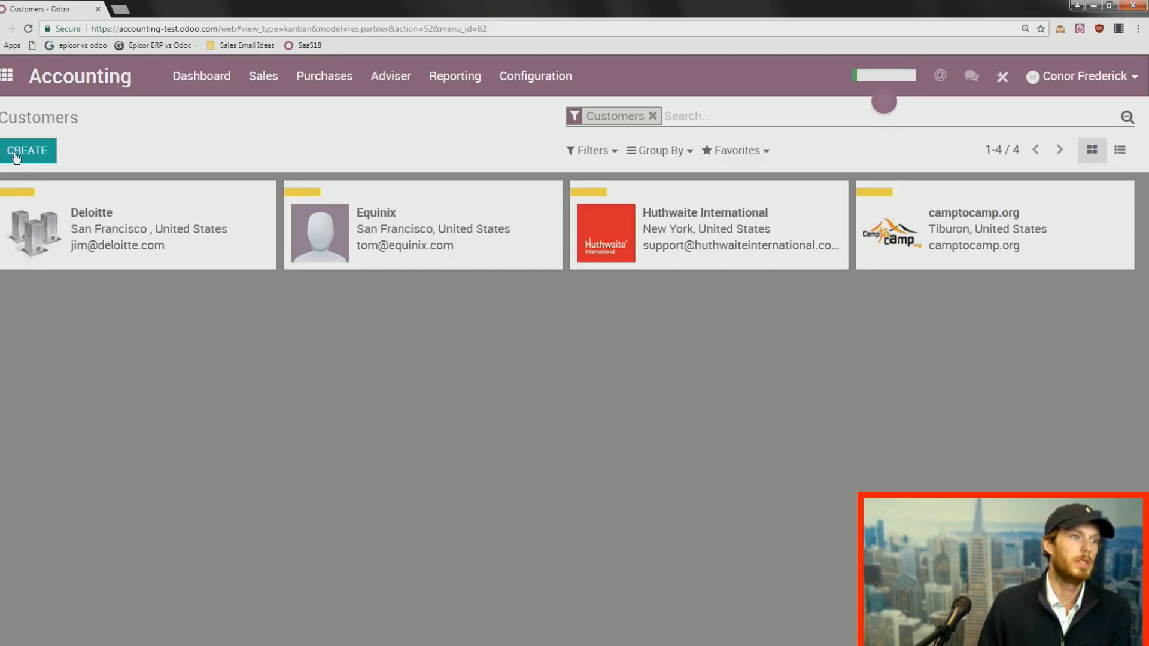
Open the Vendors list and compare it with and without the Vendors filter, leaving the filter applied.
{"action": "left_click", "coordinate": [314, 86]}
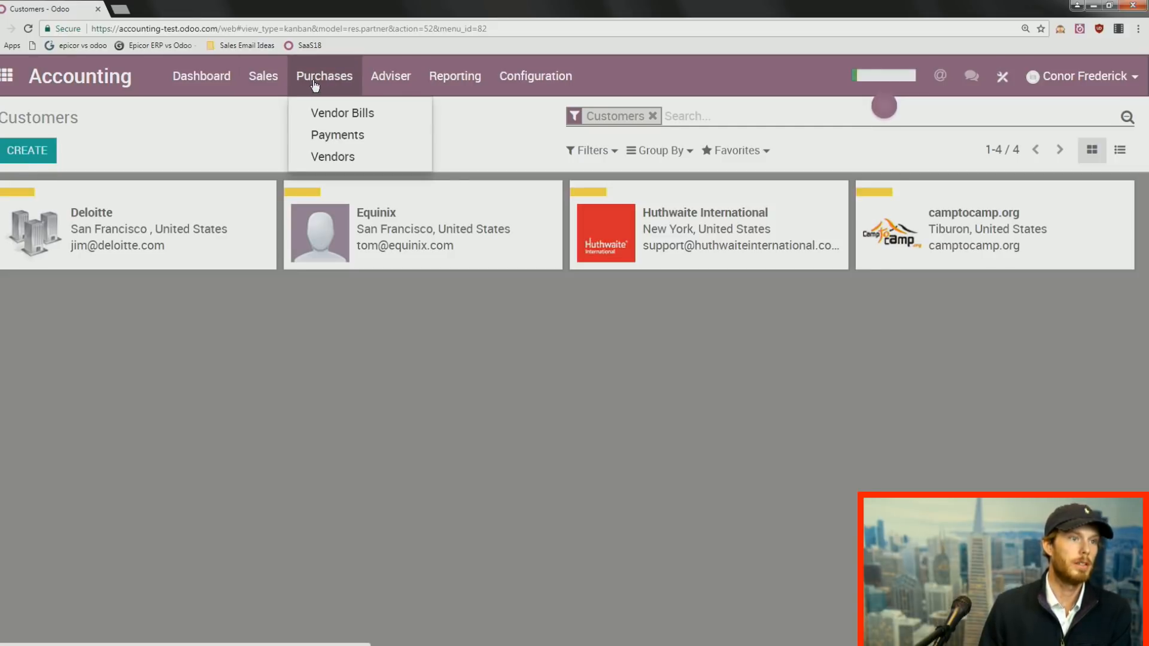
{"action": "left_click", "coordinate": [333, 156]}
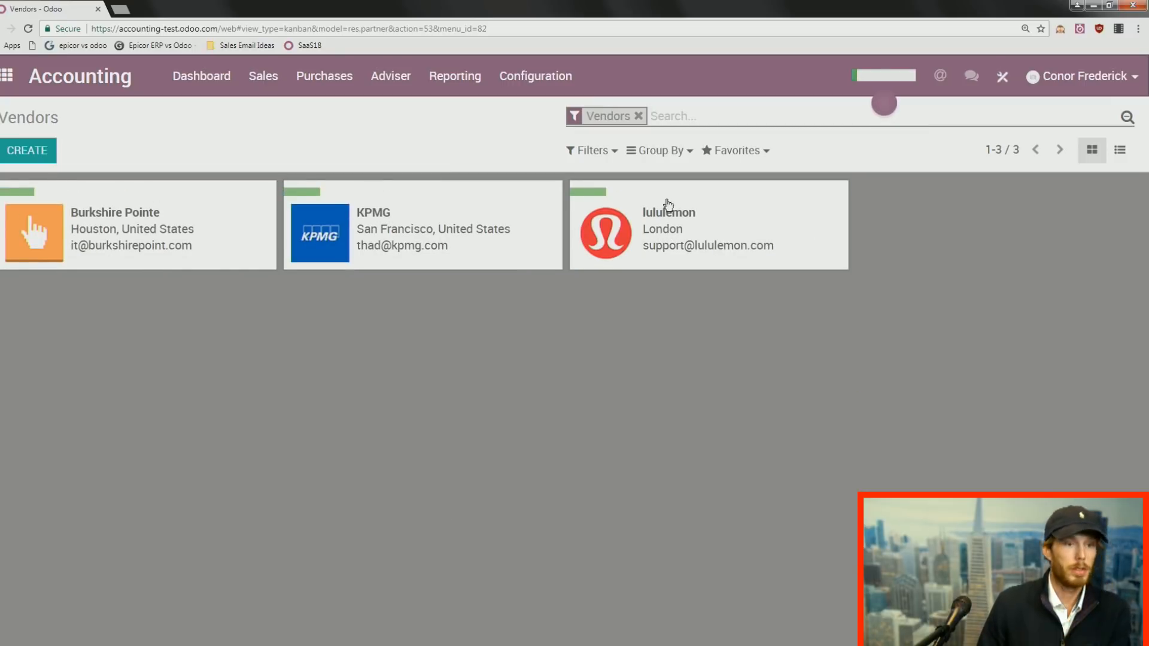
{"action": "left_click", "coordinate": [638, 117]}
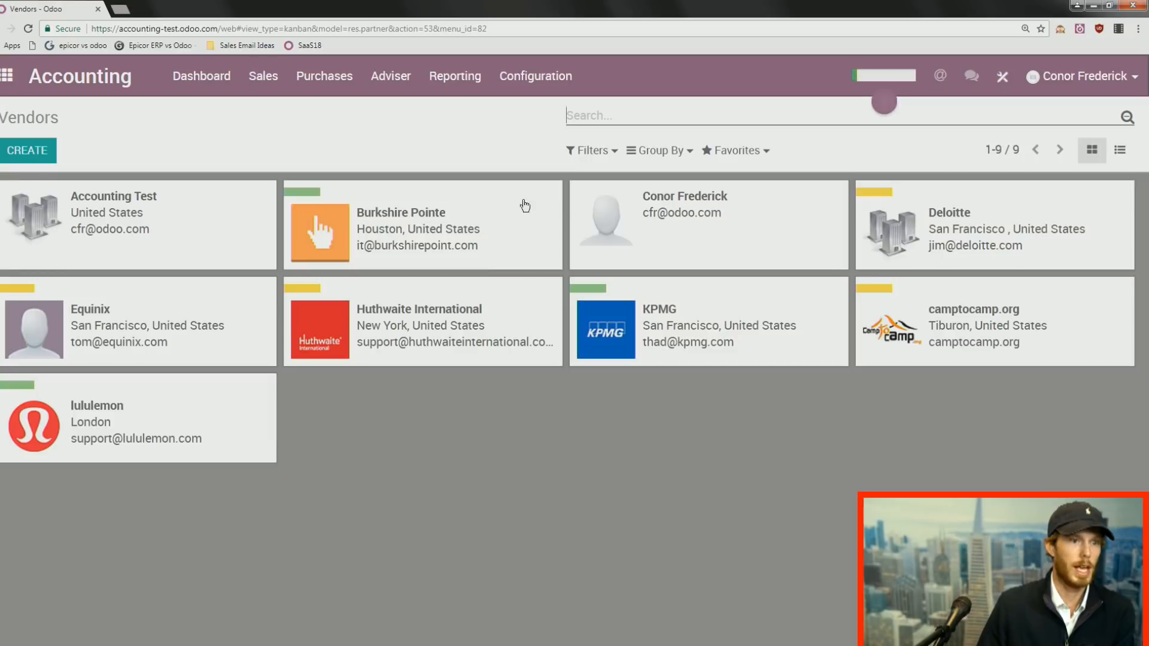
{"action": "left_click", "coordinate": [588, 151]}
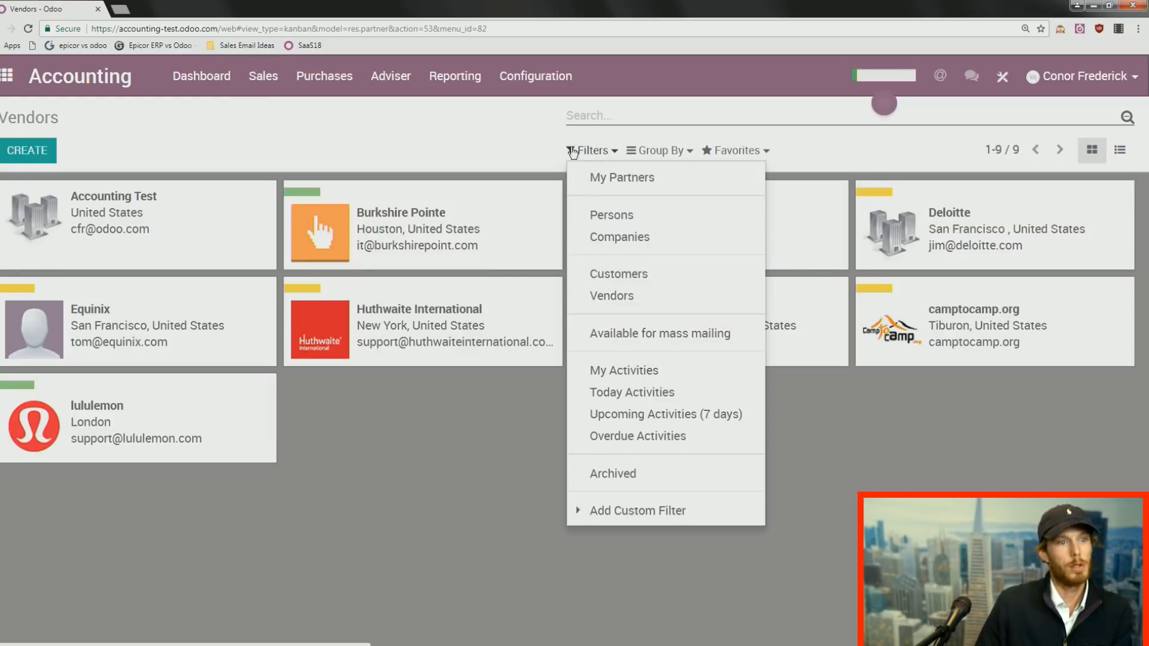
{"action": "left_click", "coordinate": [613, 295]}
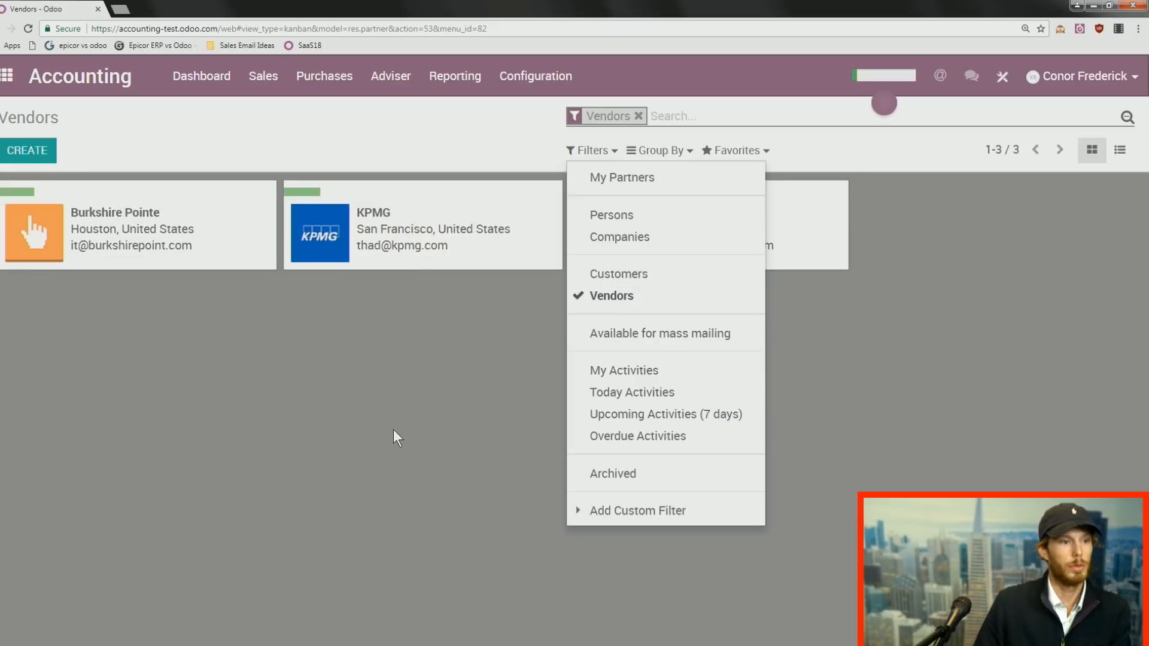
{"action": "left_click", "coordinate": [437, 423]}
Open the Burkshire Pointe vendor for editing and examine its invoicing settings, including the receivable and payable accounts.
{"action": "left_click", "coordinate": [224, 233]}
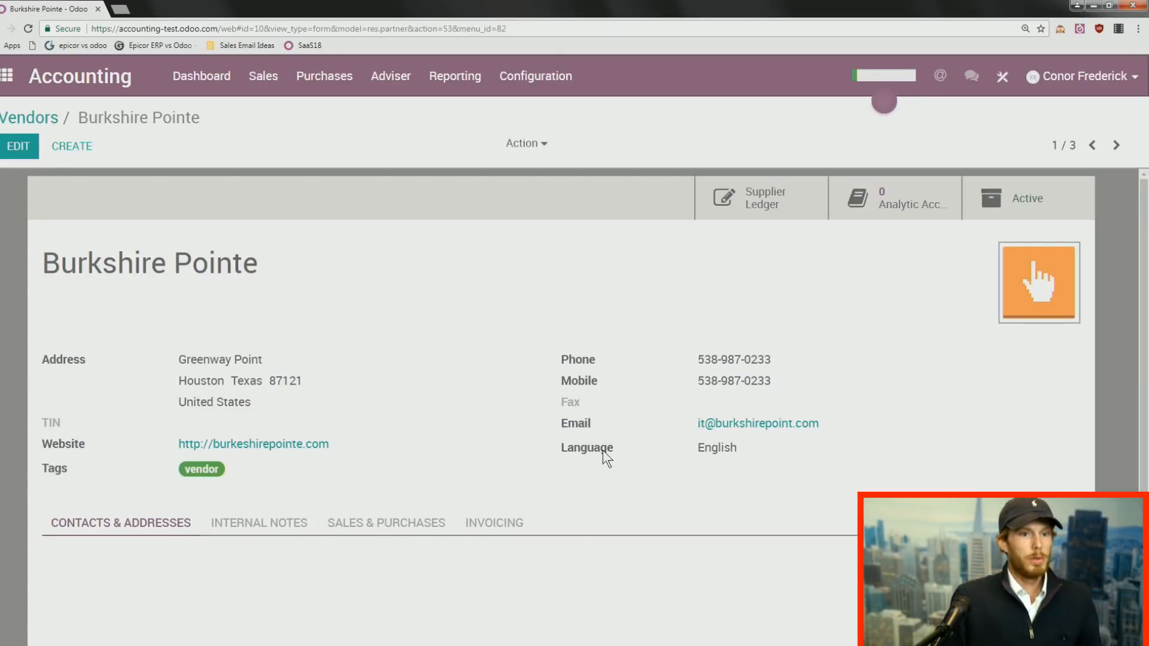
{"action": "scroll", "coordinate": [480, 506], "scroll_direction": "down", "scroll_amount": 1}
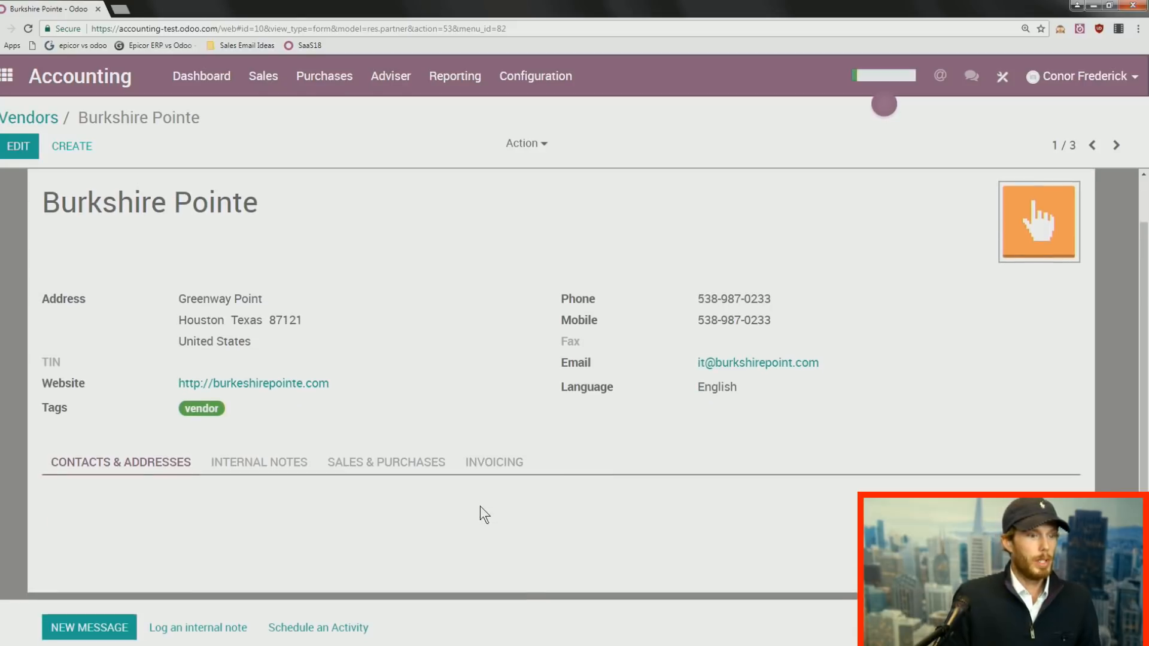
{"action": "left_click", "coordinate": [486, 461]}
{"action": "left_click", "coordinate": [19, 157]}
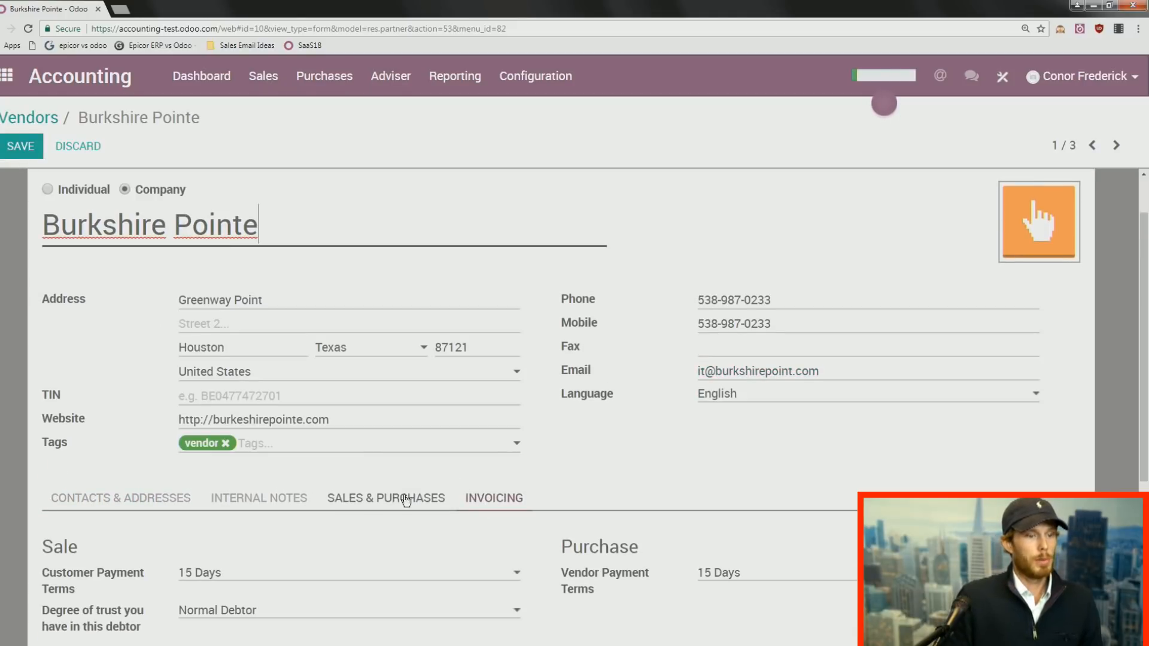
{"action": "scroll", "coordinate": [550, 440], "scroll_direction": "down", "scroll_amount": 2}
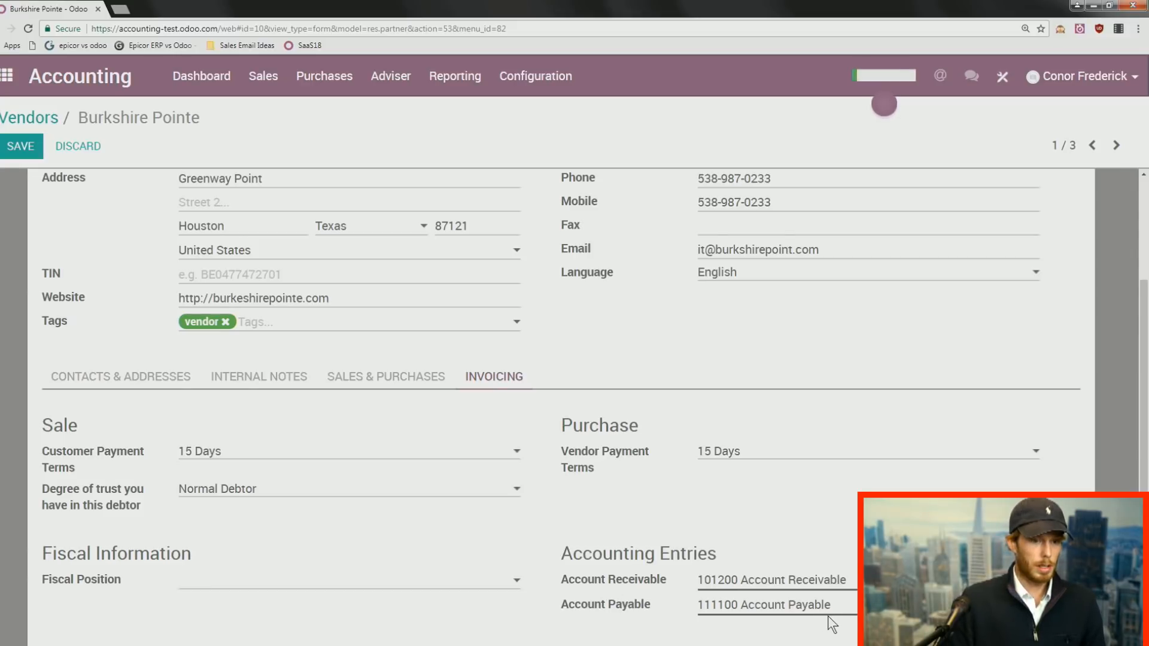
Check Burkshire Pointe's customer and vendor flags, save the record and return to the vendor list.
{"action": "left_click", "coordinate": [389, 378]}
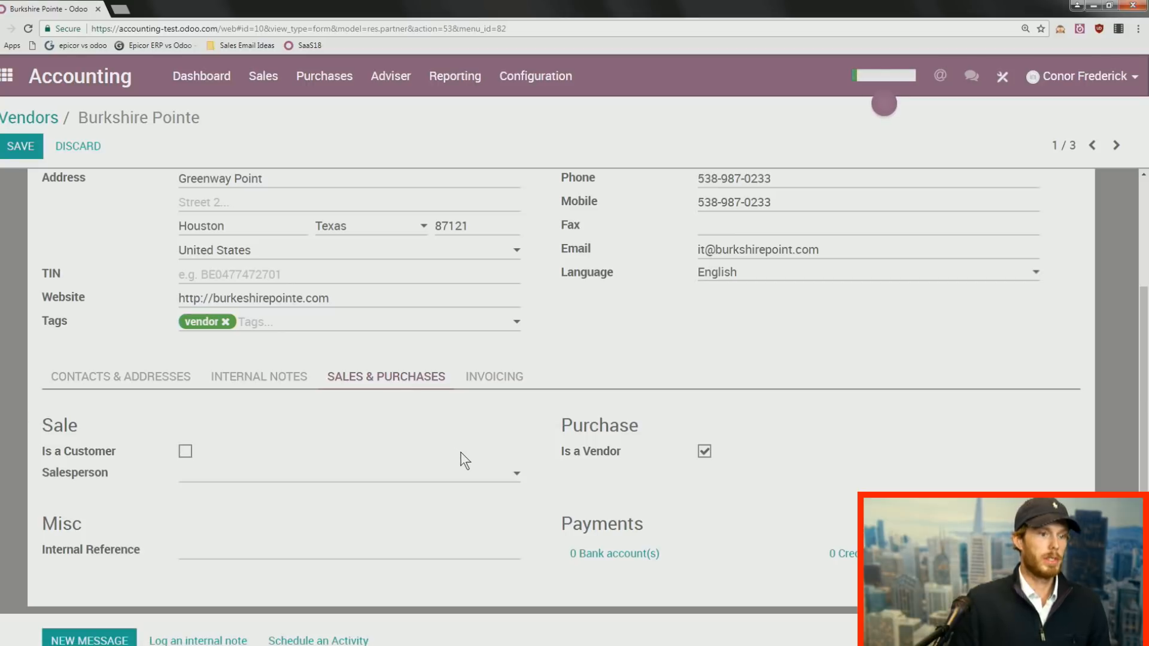
{"action": "mouse_move", "coordinate": [566, 456]}
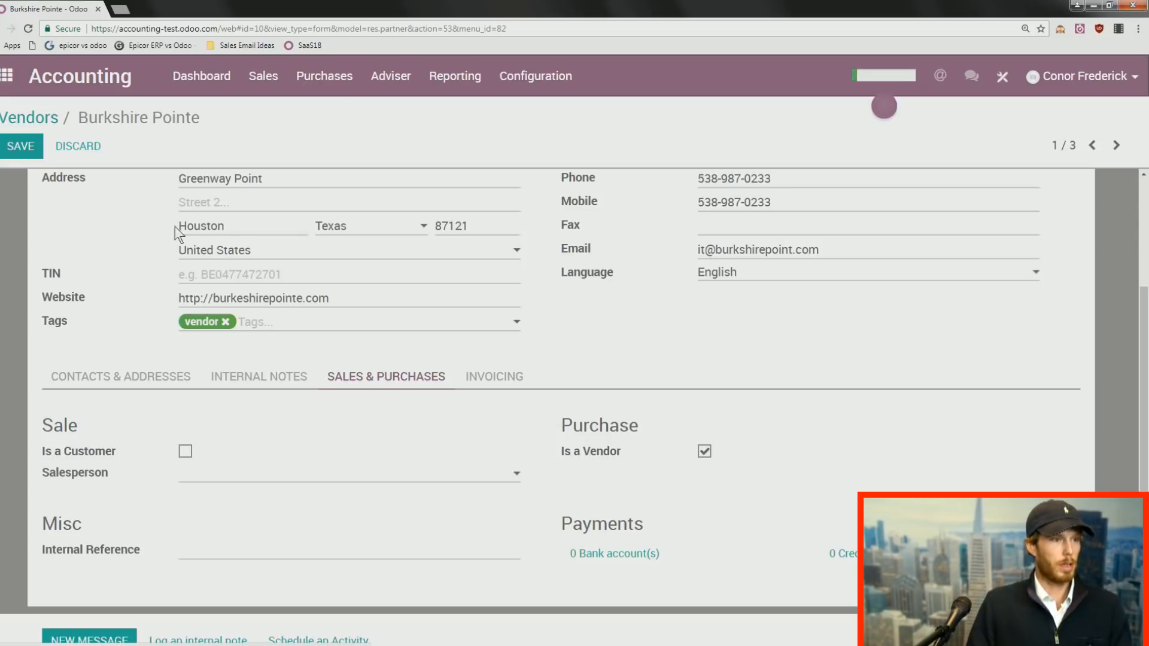
{"action": "left_click", "coordinate": [24, 148]}
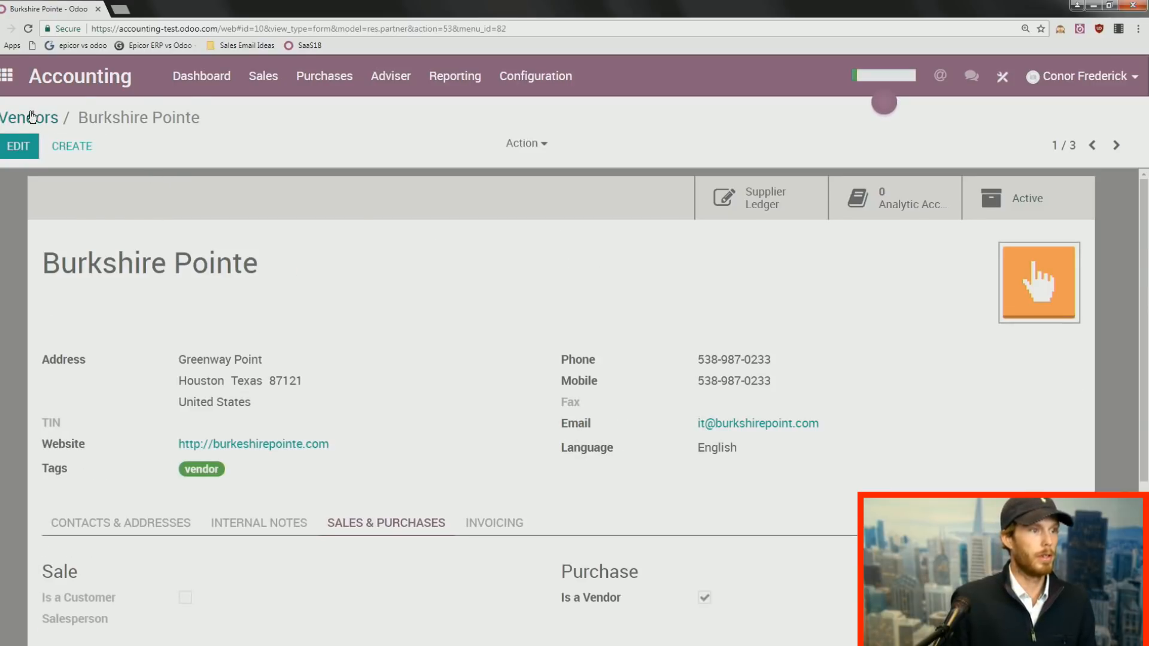
{"action": "left_click", "coordinate": [32, 116]}
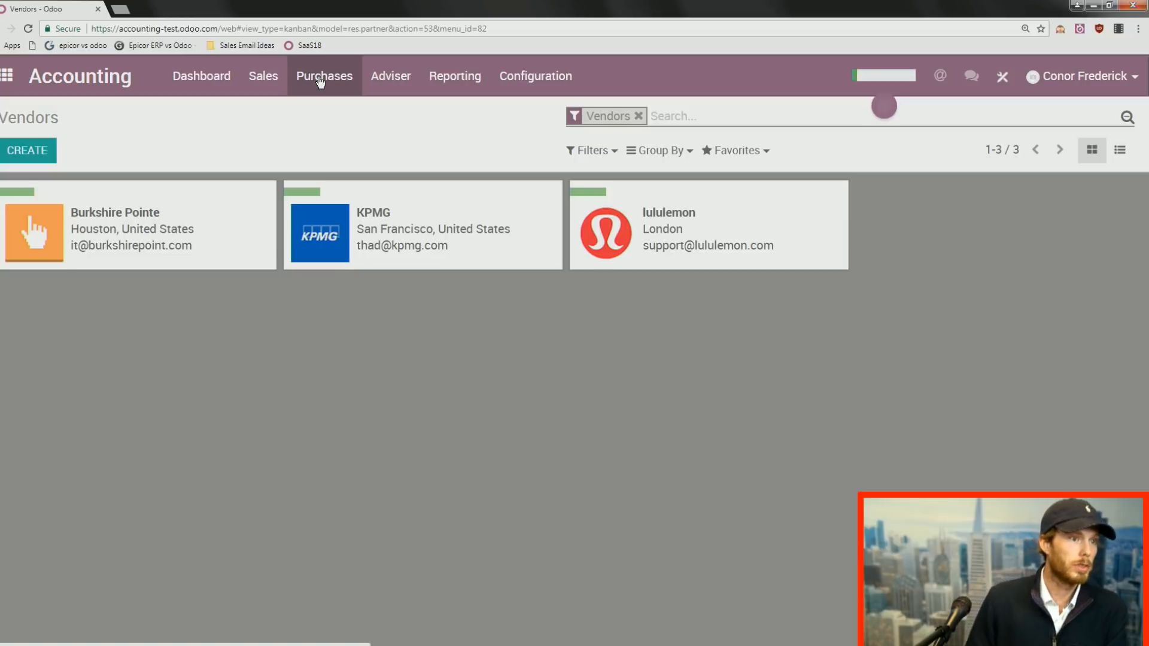
Open the sellable product Apple iPhone 8 for editing and examine its income and expense accounts.
{"action": "left_click", "coordinate": [273, 82]}
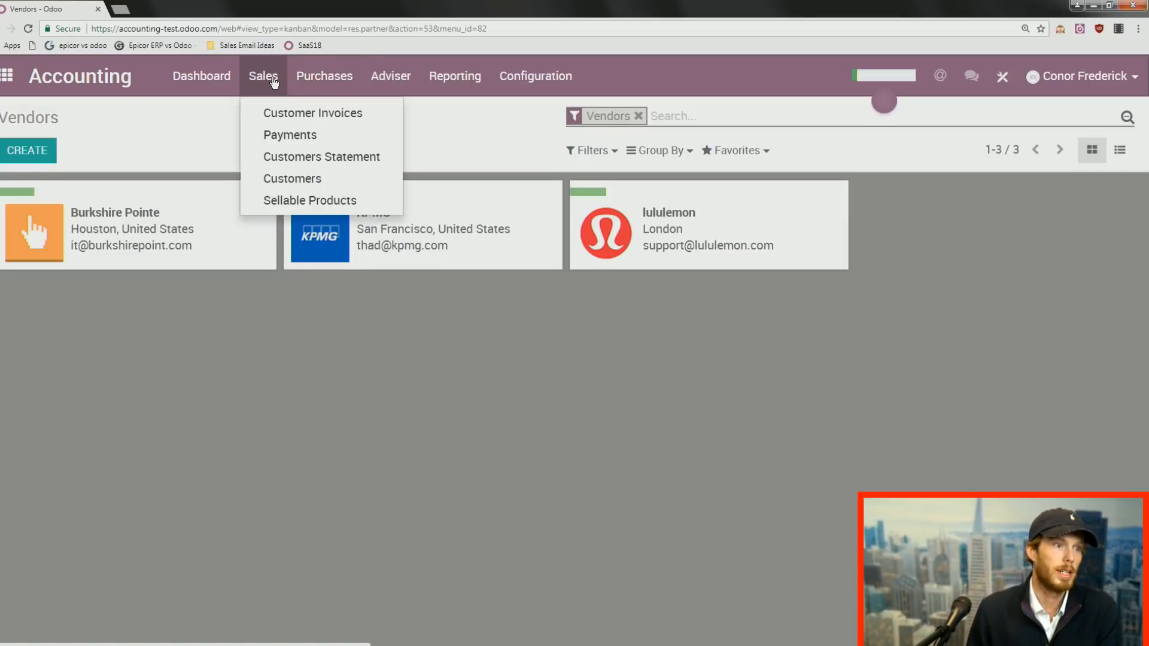
{"action": "left_click", "coordinate": [304, 201]}
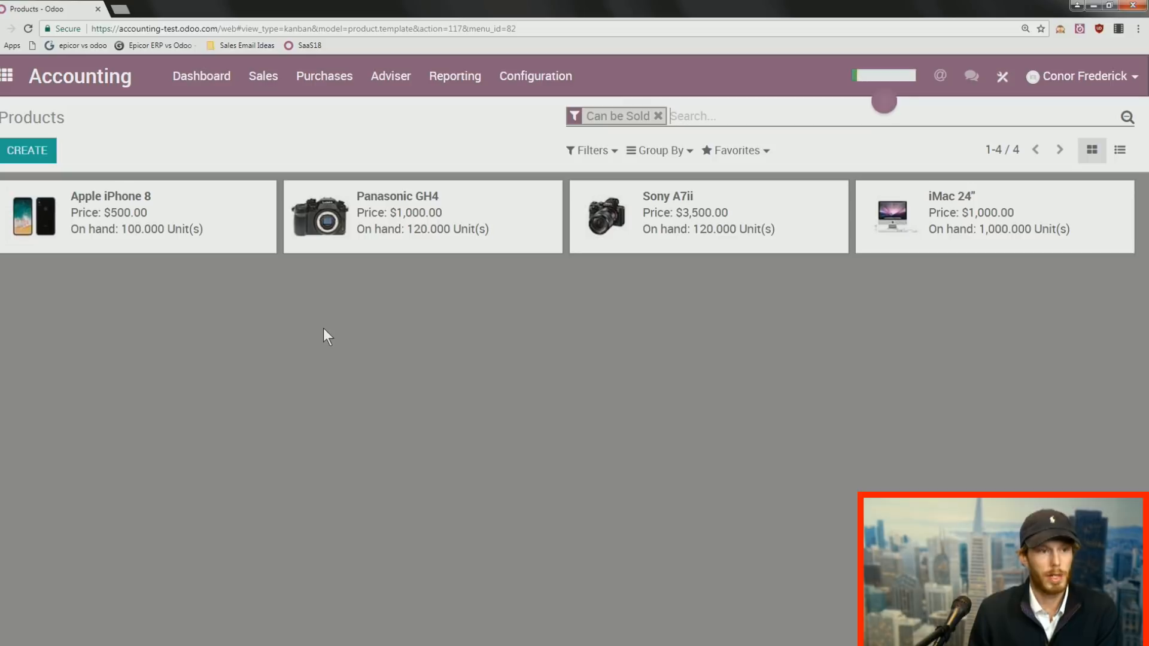
{"action": "left_click", "coordinate": [238, 217]}
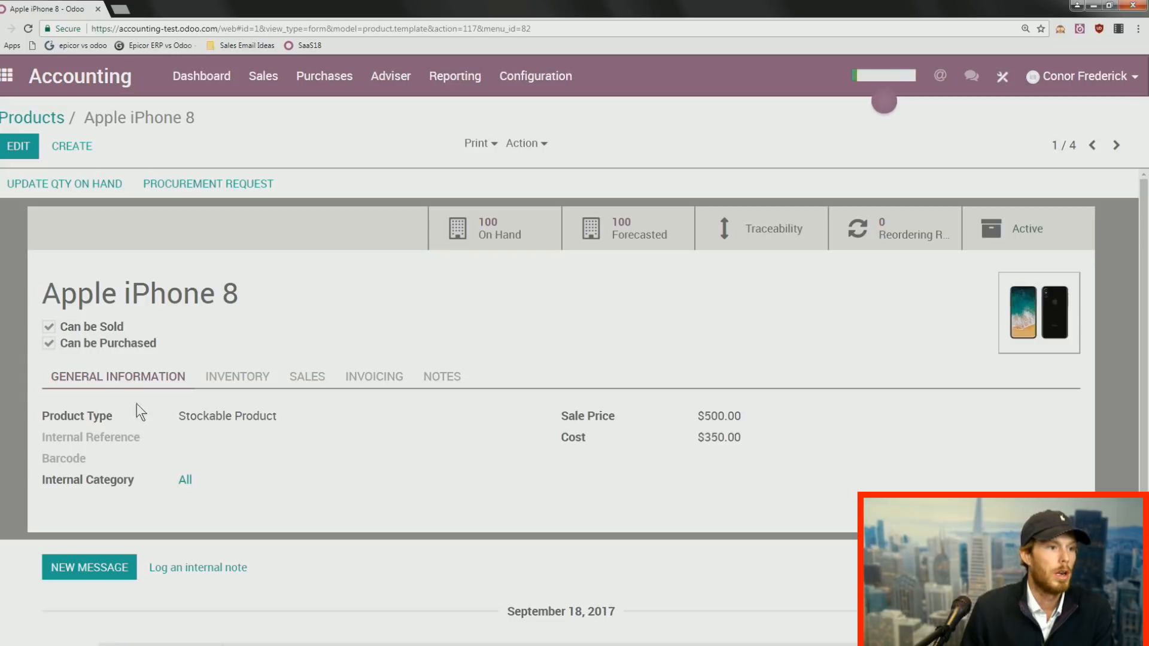
{"action": "left_click", "coordinate": [21, 148]}
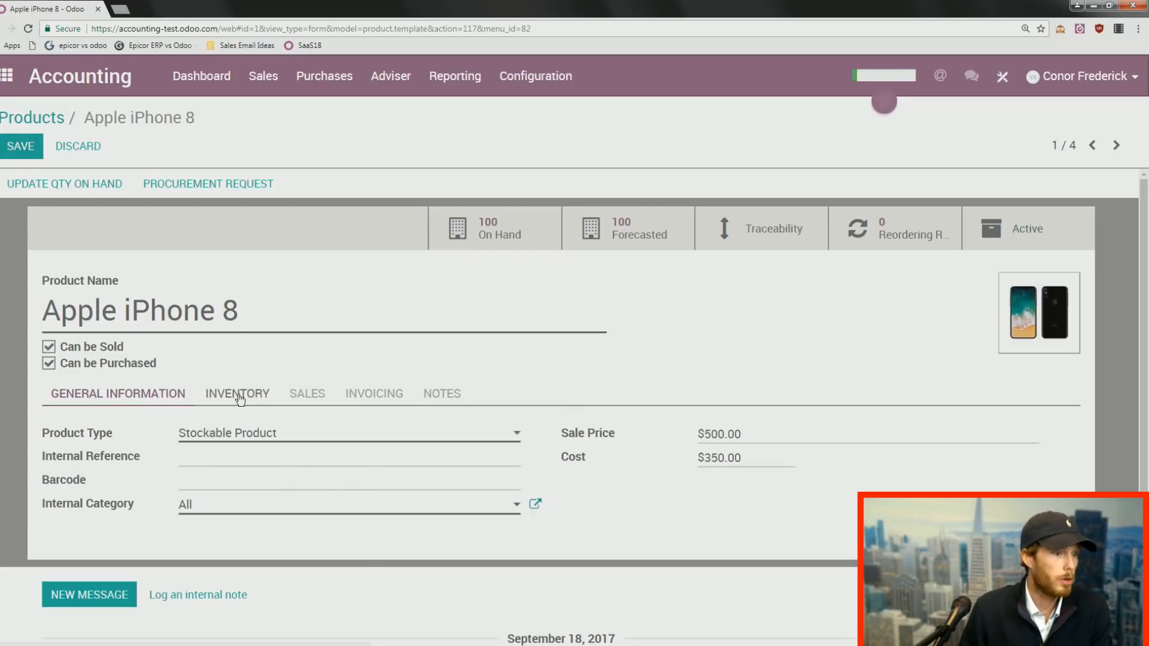
{"action": "left_click", "coordinate": [370, 395]}
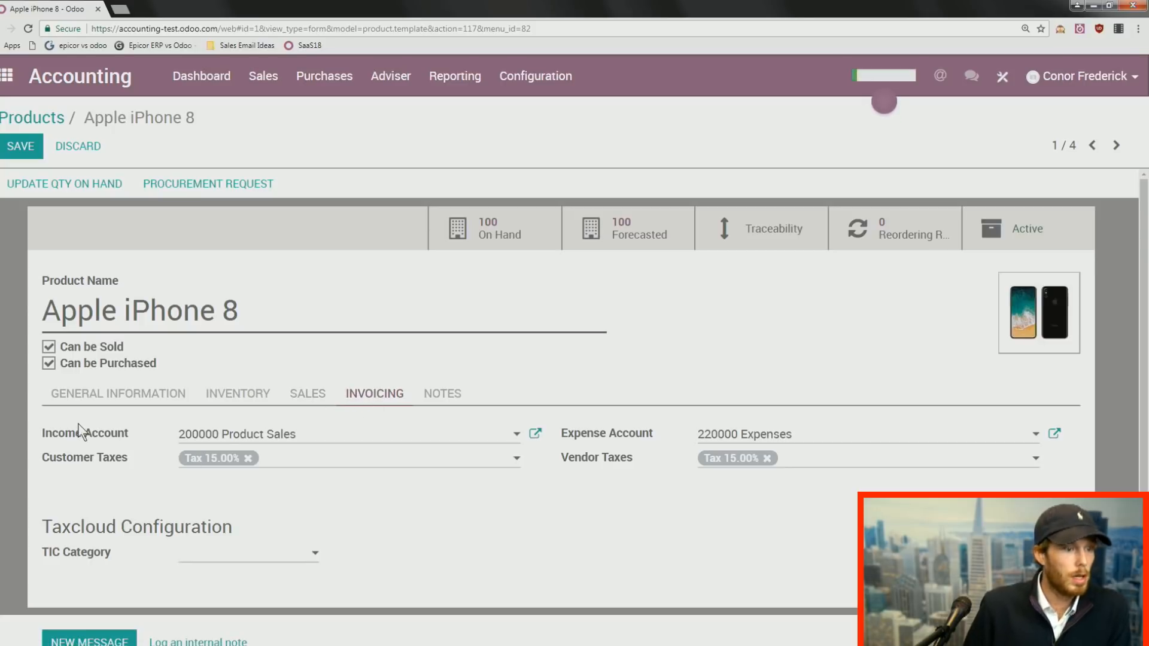
{"action": "left_click_drag", "start_coordinate": [51, 433], "coordinate": [132, 433]}
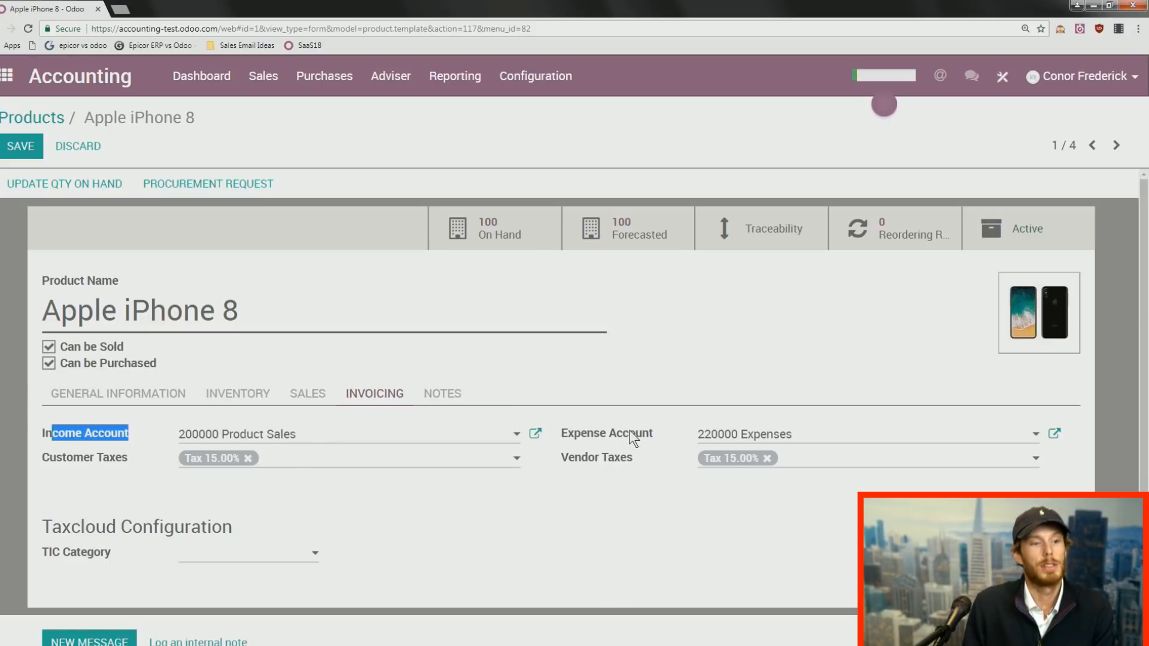
{"action": "mouse_move", "coordinate": [629, 430]}
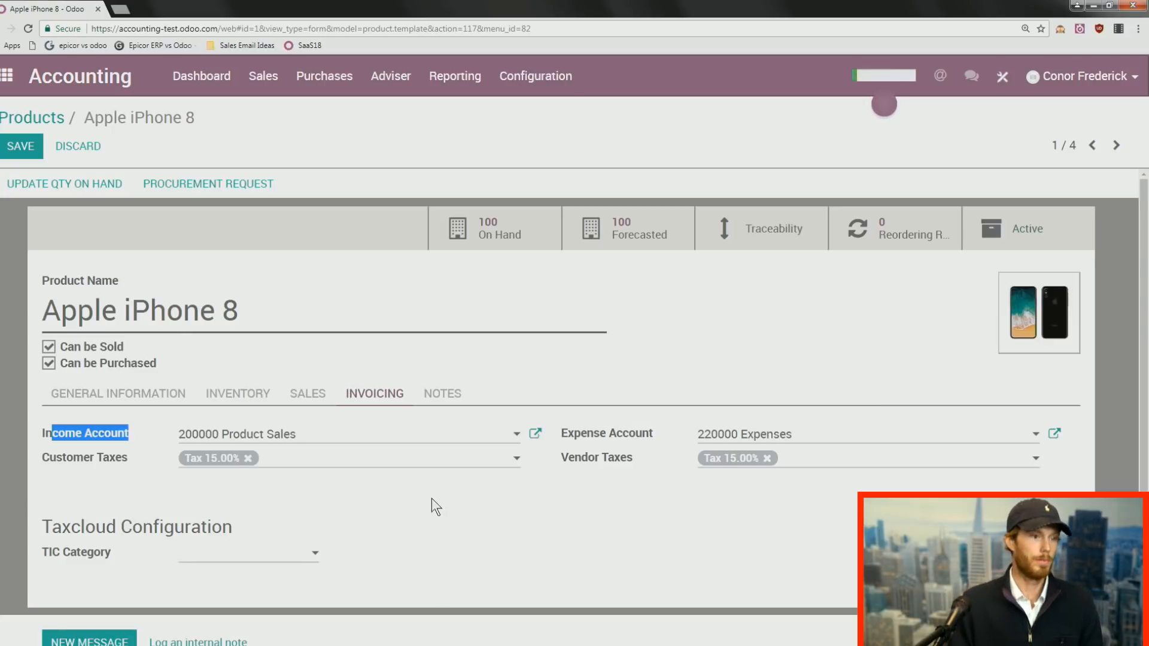
Look through the Apple iPhone 8's Taxcloud, sales, inventory and general information settings.
{"action": "scroll", "coordinate": [436, 503], "scroll_direction": "down", "scroll_amount": 2}
{"action": "scroll", "coordinate": [431, 445], "scroll_direction": "up", "scroll_amount": 2}
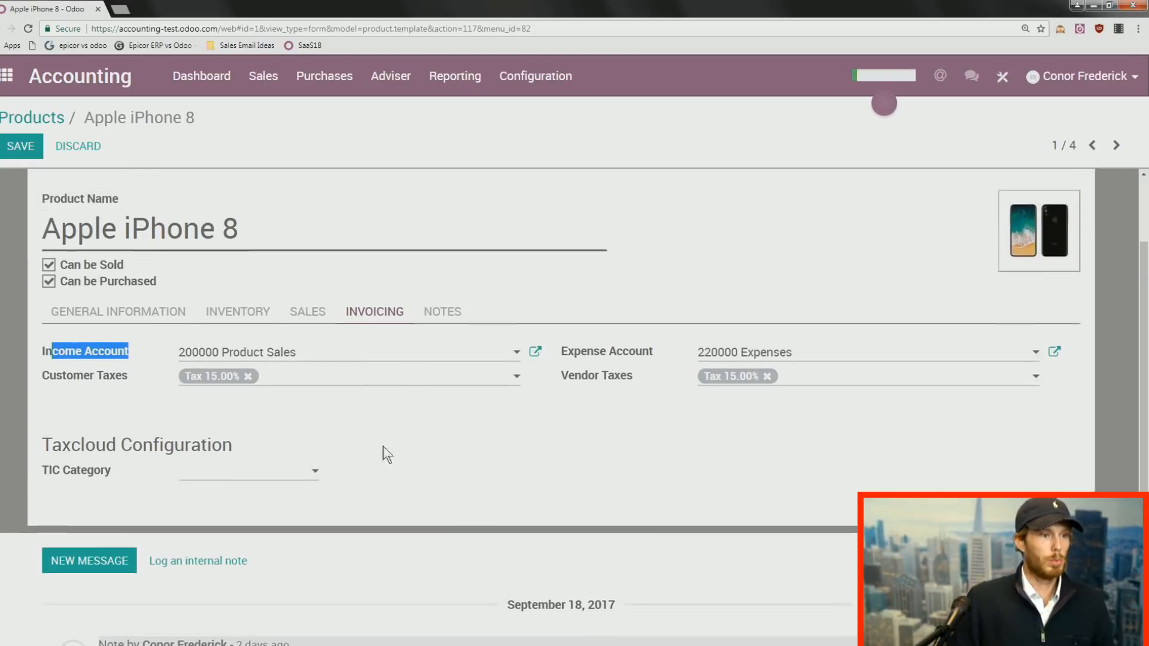
{"action": "left_click", "coordinate": [308, 346]}
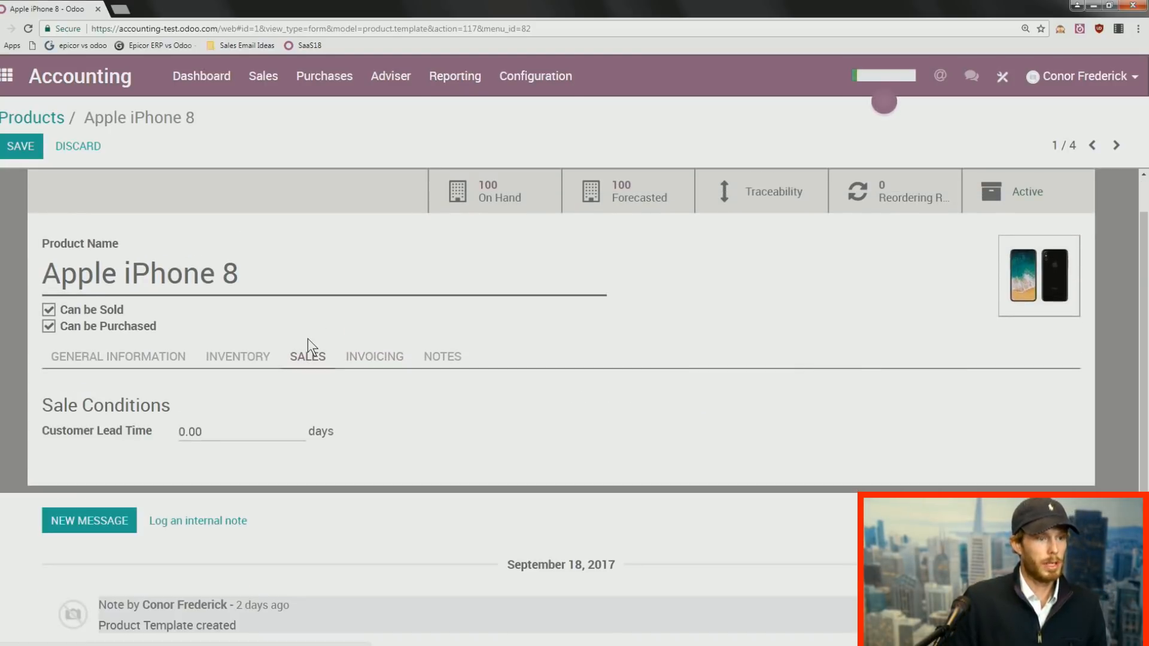
{"action": "left_click", "coordinate": [233, 366]}
{"action": "left_click", "coordinate": [126, 364]}
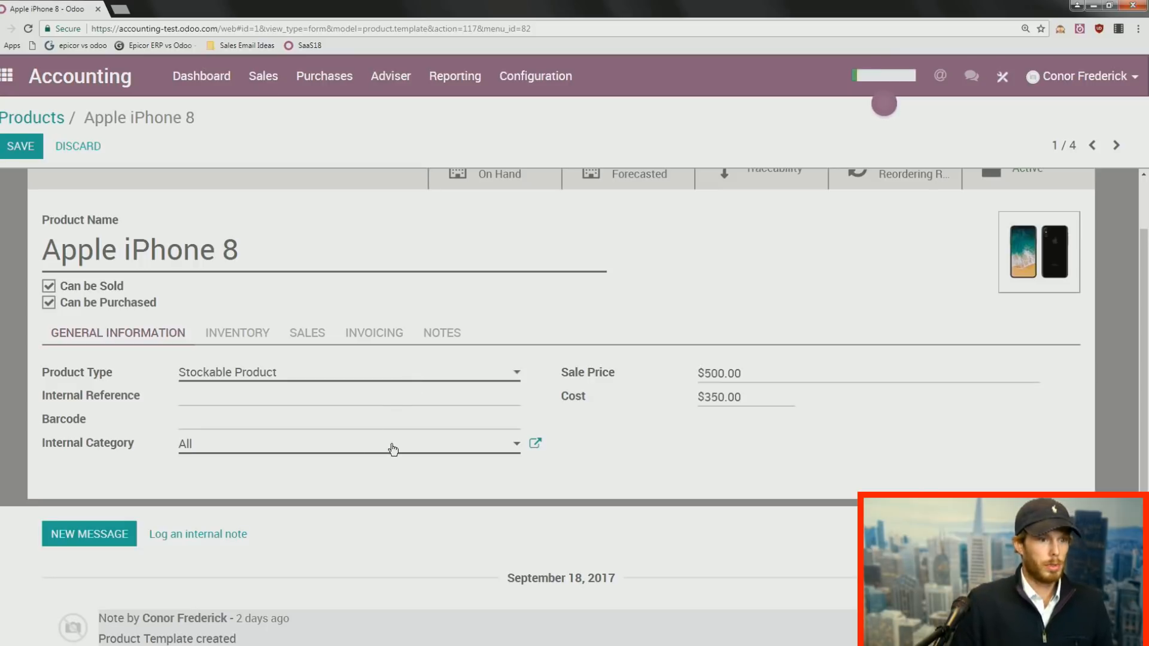
{"action": "scroll", "coordinate": [307, 473], "scroll_direction": "up", "scroll_amount": 1}
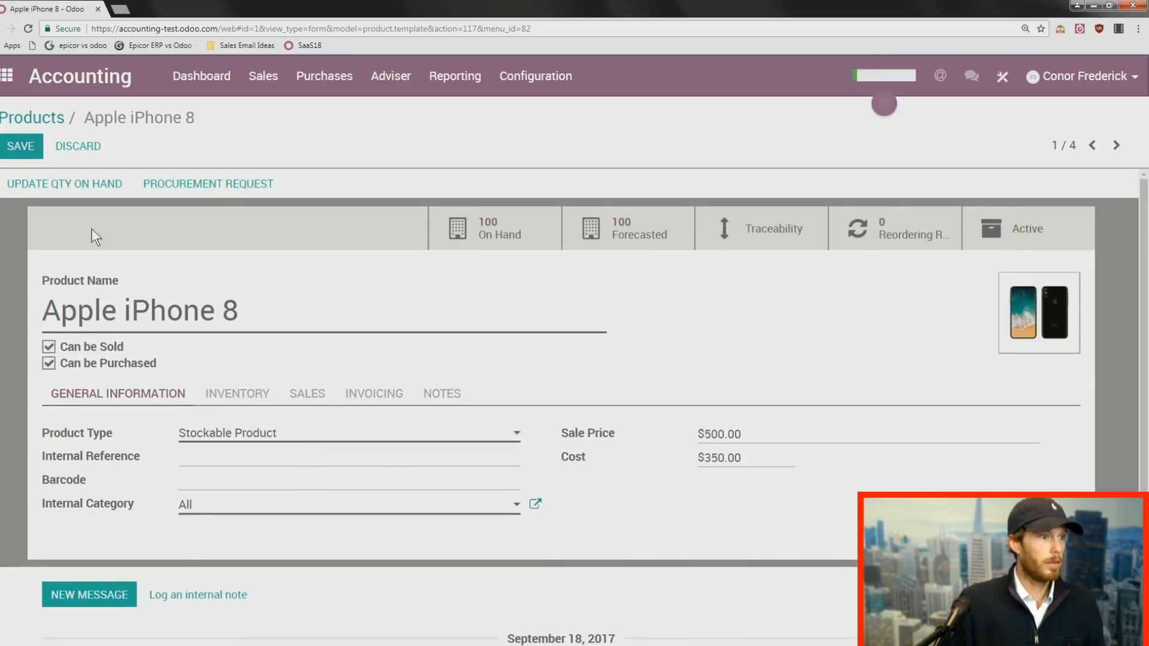
Save the Apple iPhone 8 product and review its invoicing accounts again, especially the income account.
{"action": "left_click", "coordinate": [23, 149]}
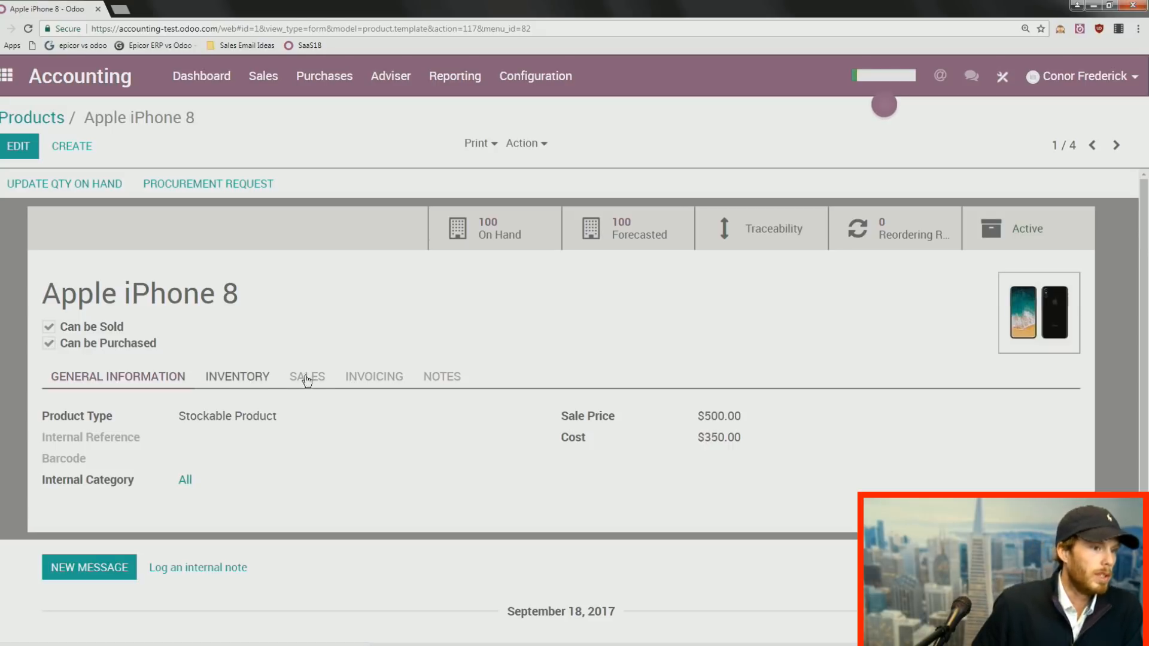
{"action": "left_click", "coordinate": [354, 377]}
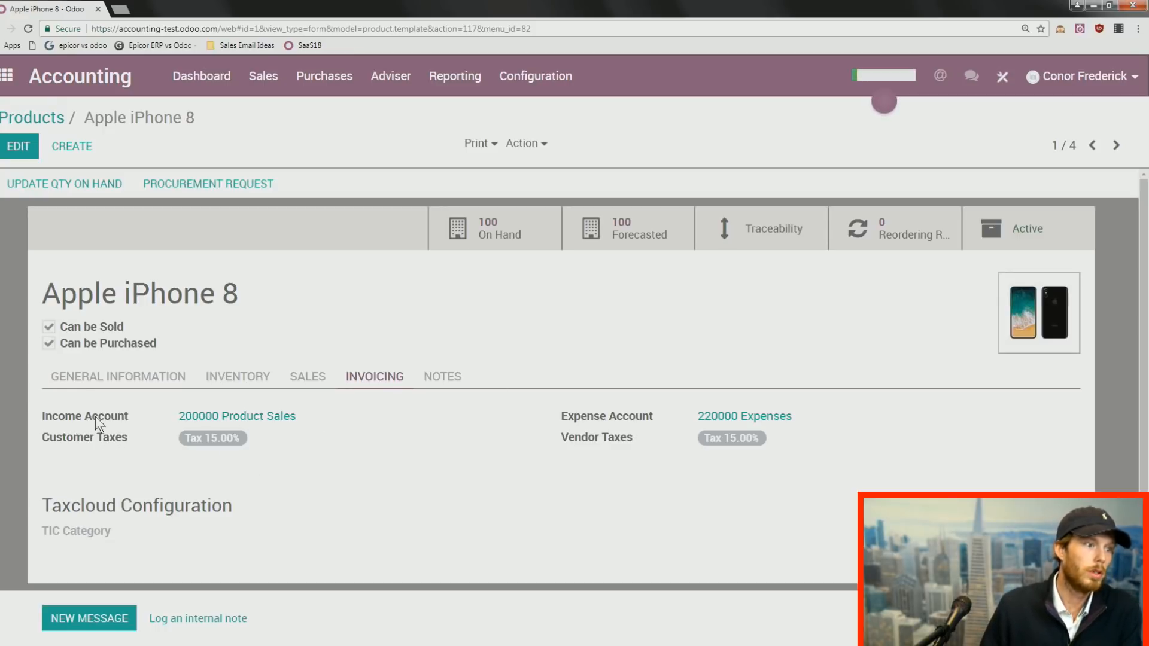
{"action": "mouse_move", "coordinate": [95, 415]}
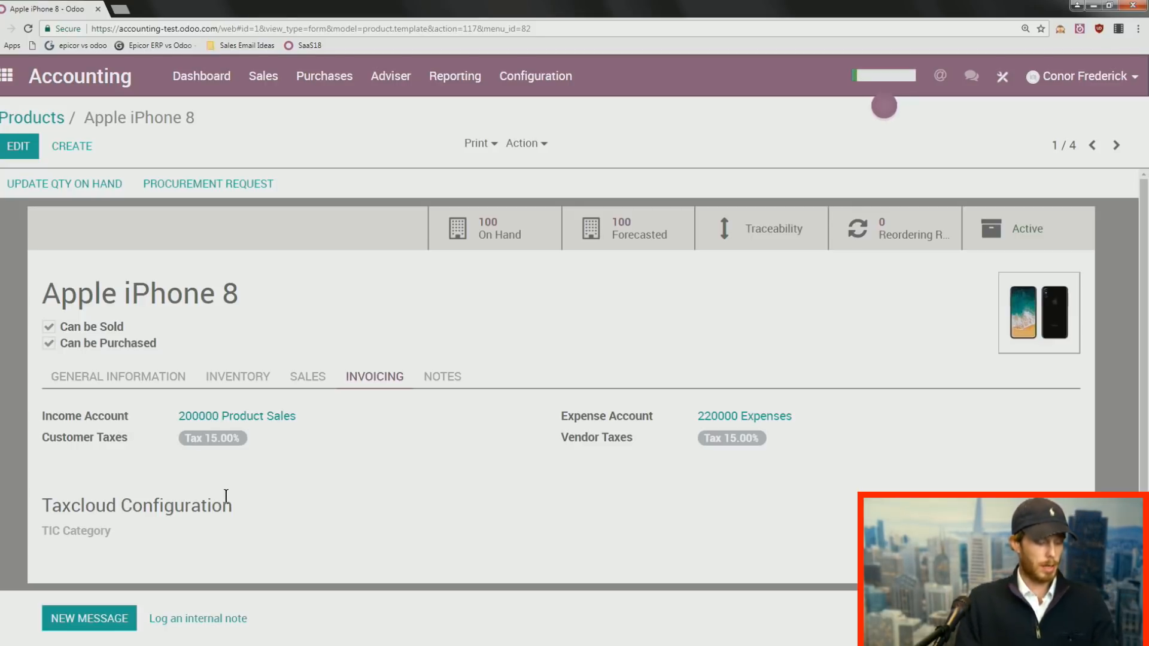
Return to the Accounting Dashboard and look over its journal cards from customer invoices to the bank accounts.
{"action": "left_click", "coordinate": [180, 85]}
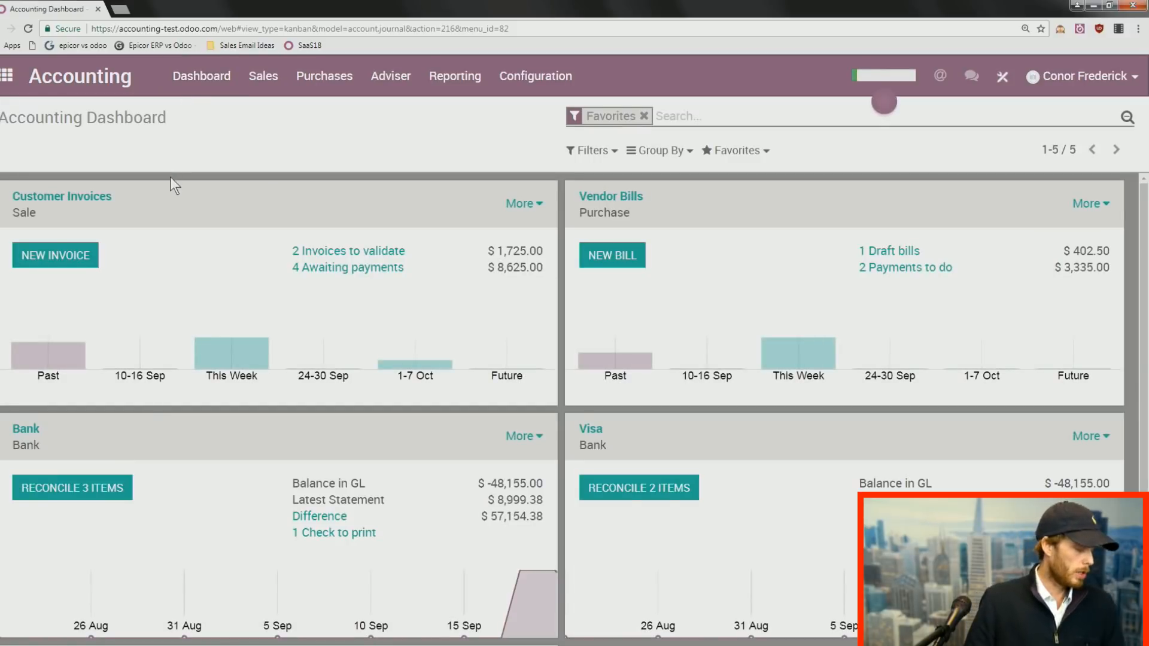
{"action": "left_click", "coordinate": [391, 77]}
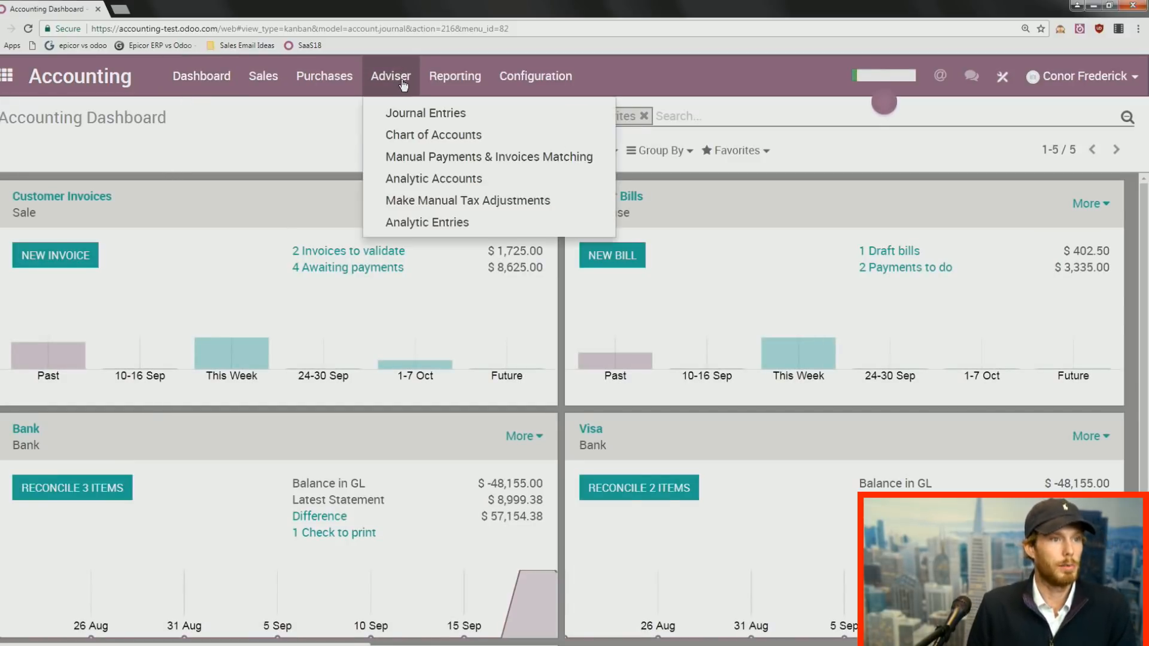
{"action": "left_click", "coordinate": [331, 129]}
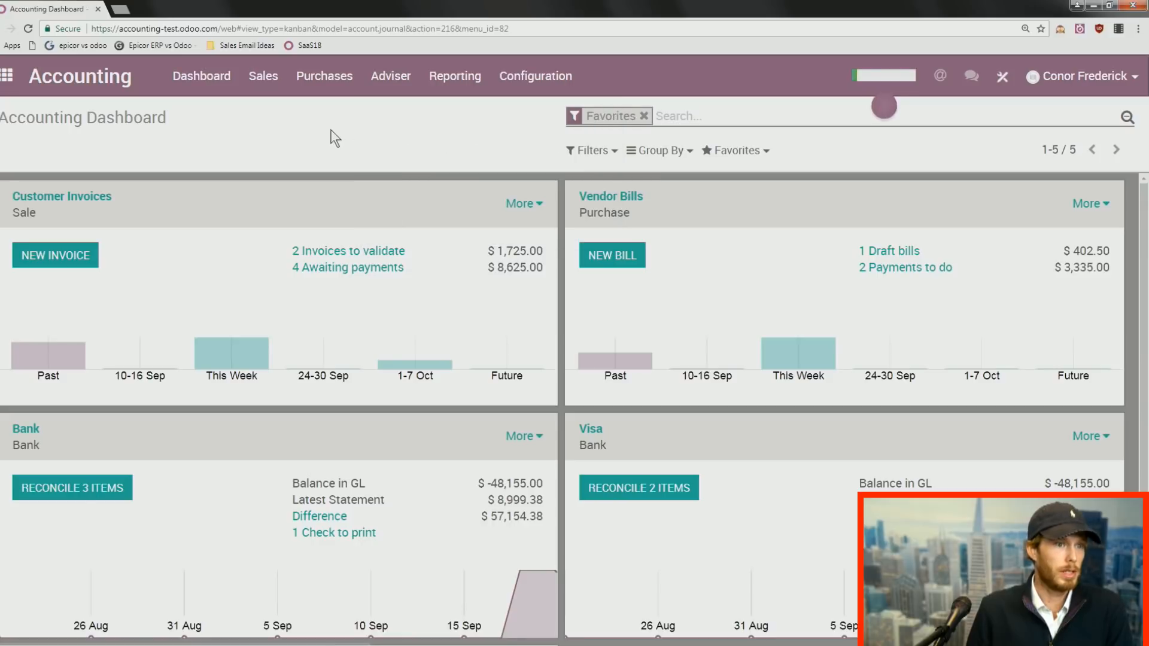
{"action": "scroll", "coordinate": [608, 390], "scroll_direction": "down", "scroll_amount": 3}
{"action": "scroll", "coordinate": [380, 393], "scroll_direction": "up", "scroll_amount": 3}
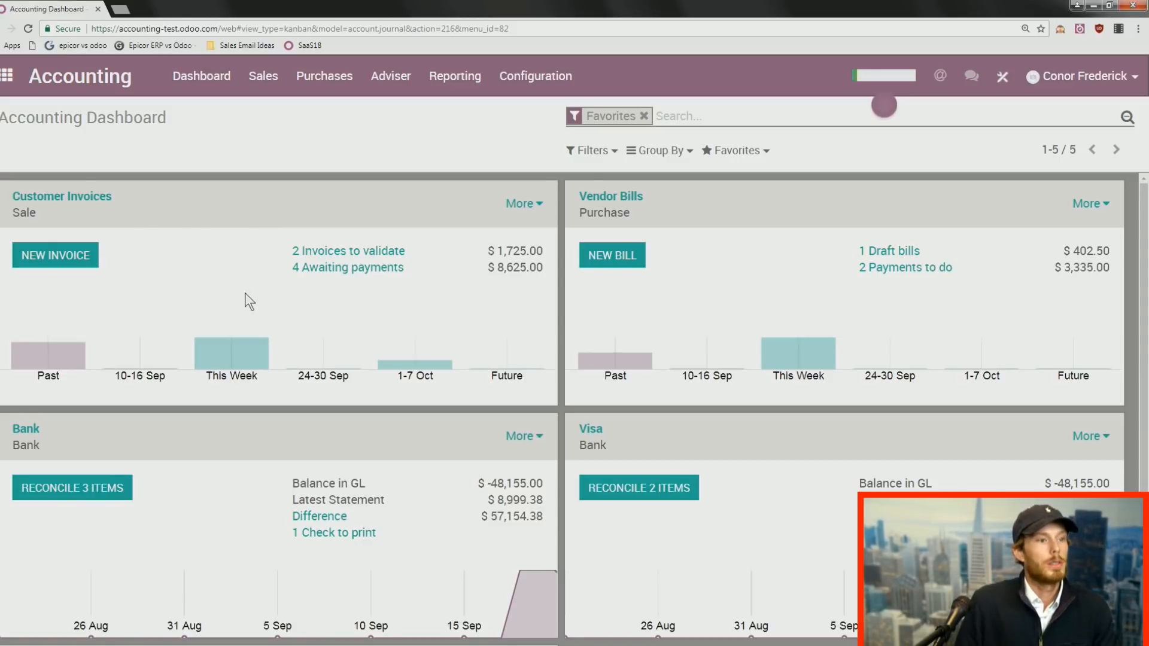
Review the full customer invoice list and the dashboard's invoices awaiting payment, ending back on the dashboard.
{"action": "left_click", "coordinate": [260, 77]}
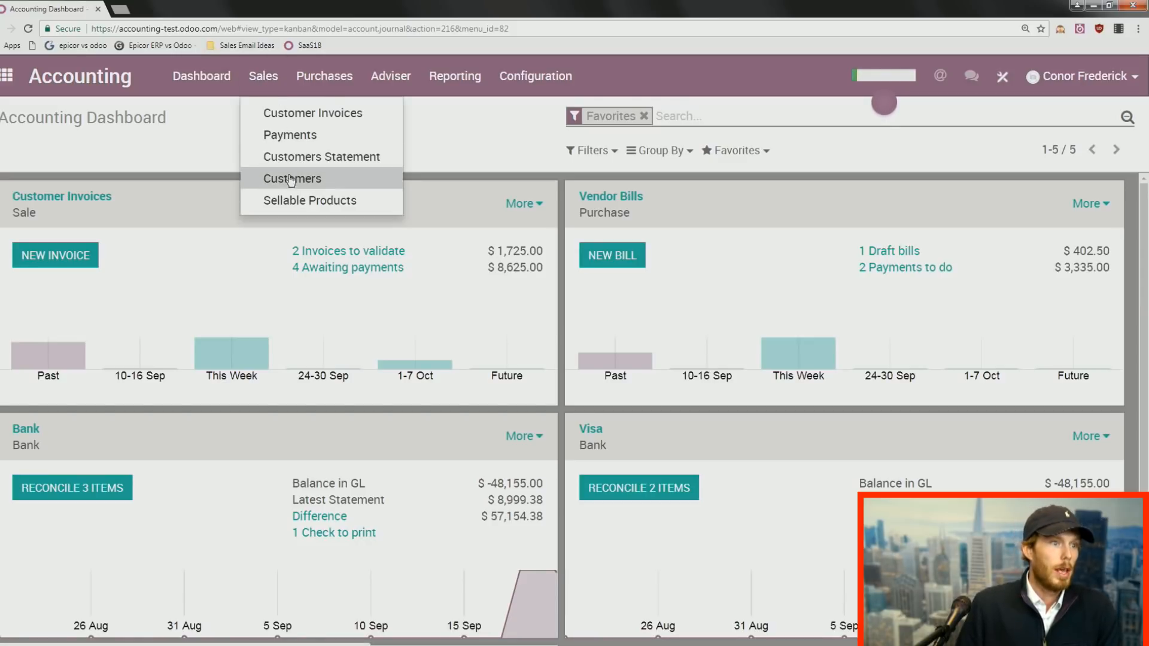
{"action": "left_click", "coordinate": [303, 113]}
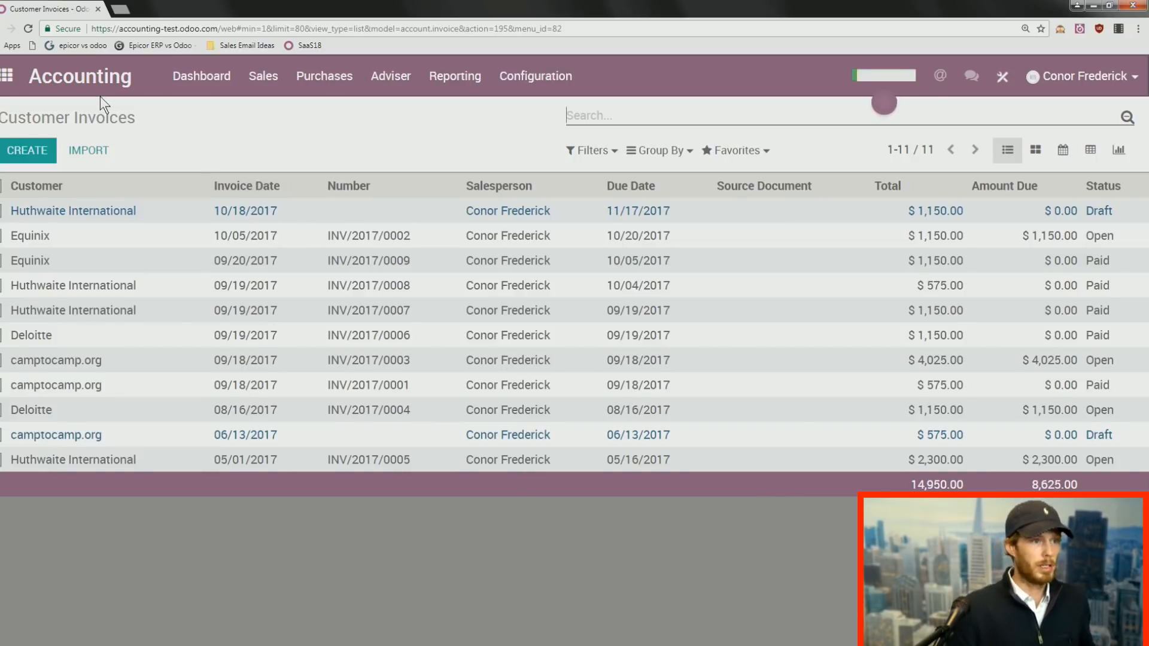
{"action": "left_click", "coordinate": [200, 90]}
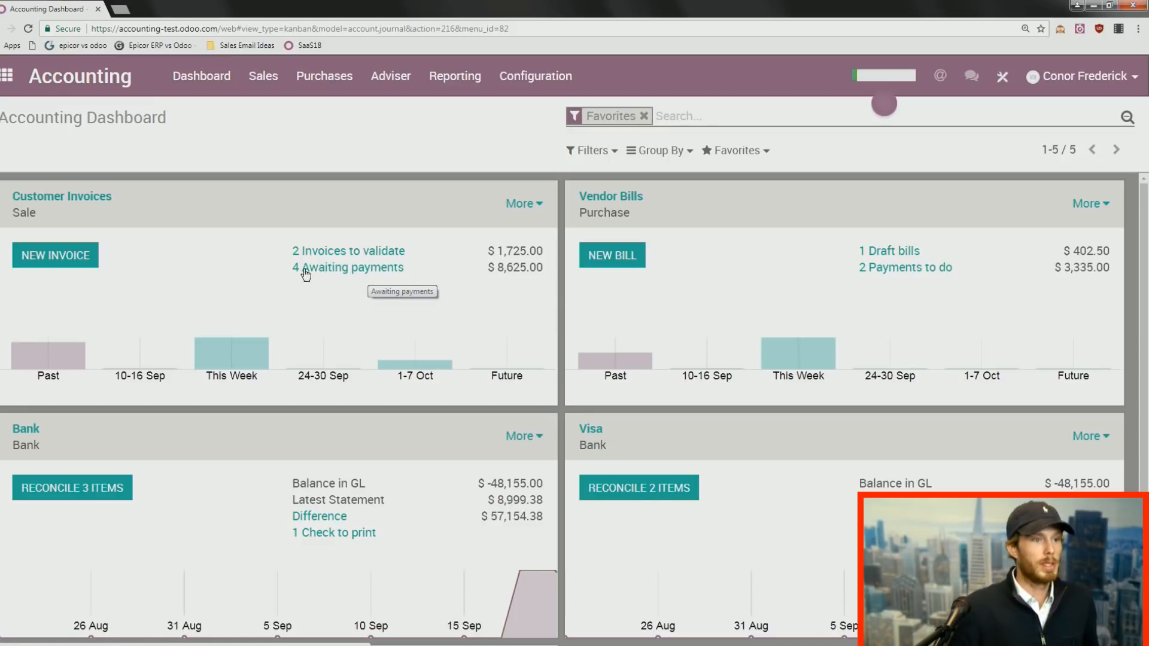
{"action": "left_click", "coordinate": [355, 269]}
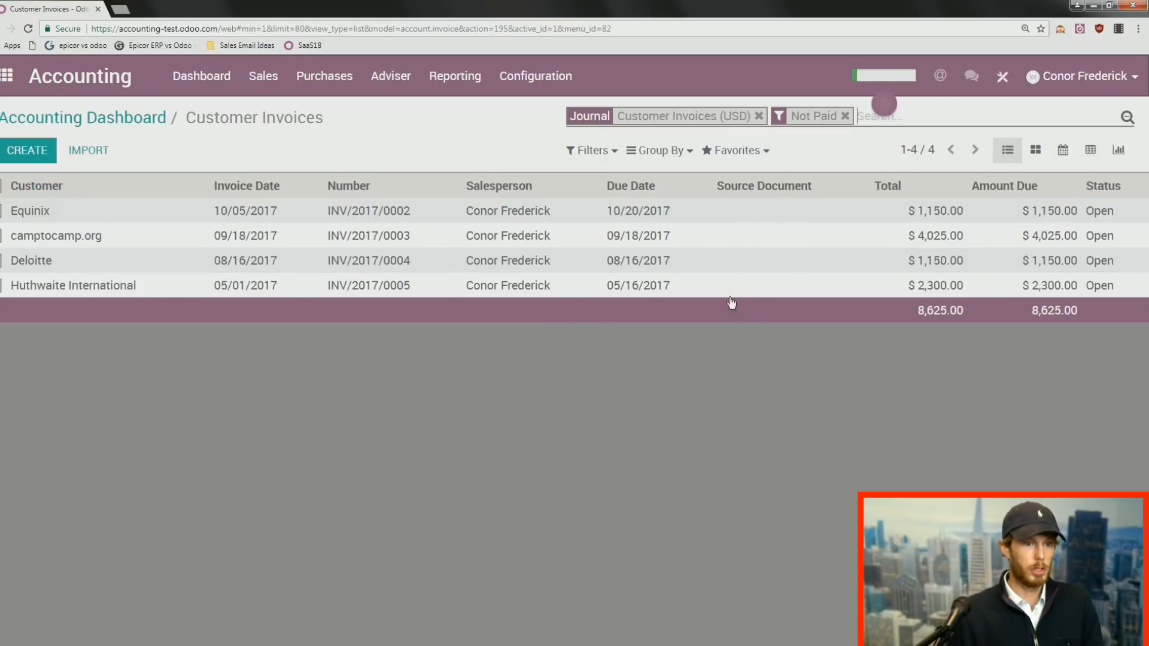
{"action": "left_click", "coordinate": [123, 119]}
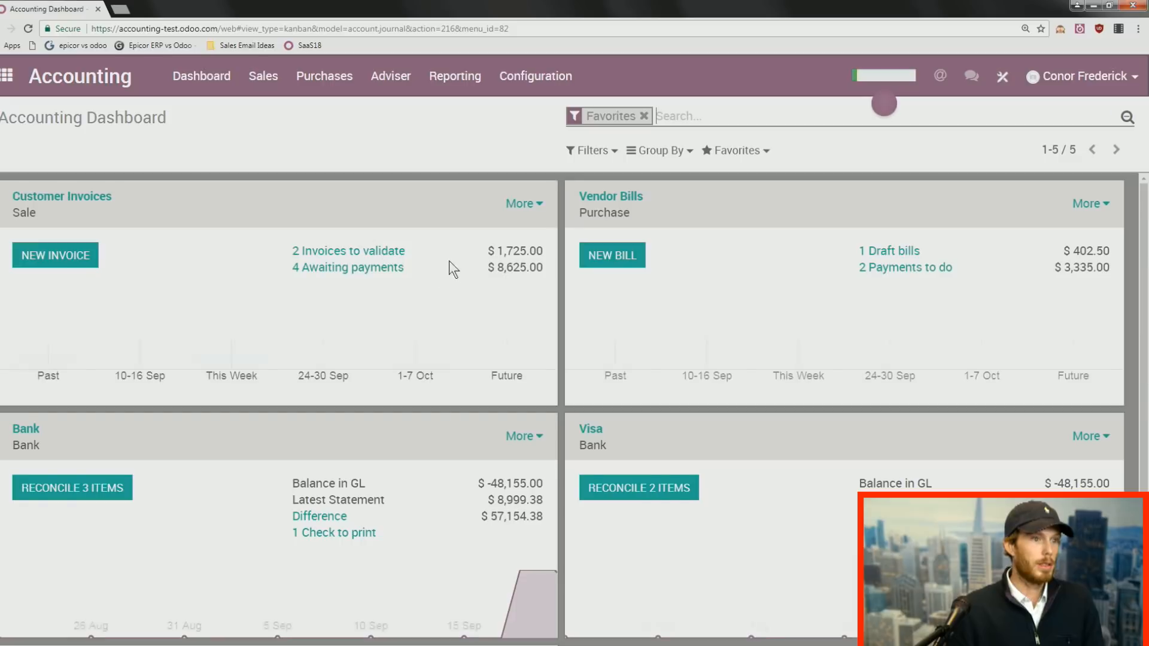
Examine the customer invoices to validate from the dashboard, and remove the Draft filter to list all invoices in the journal.
{"action": "left_click", "coordinate": [346, 252]}
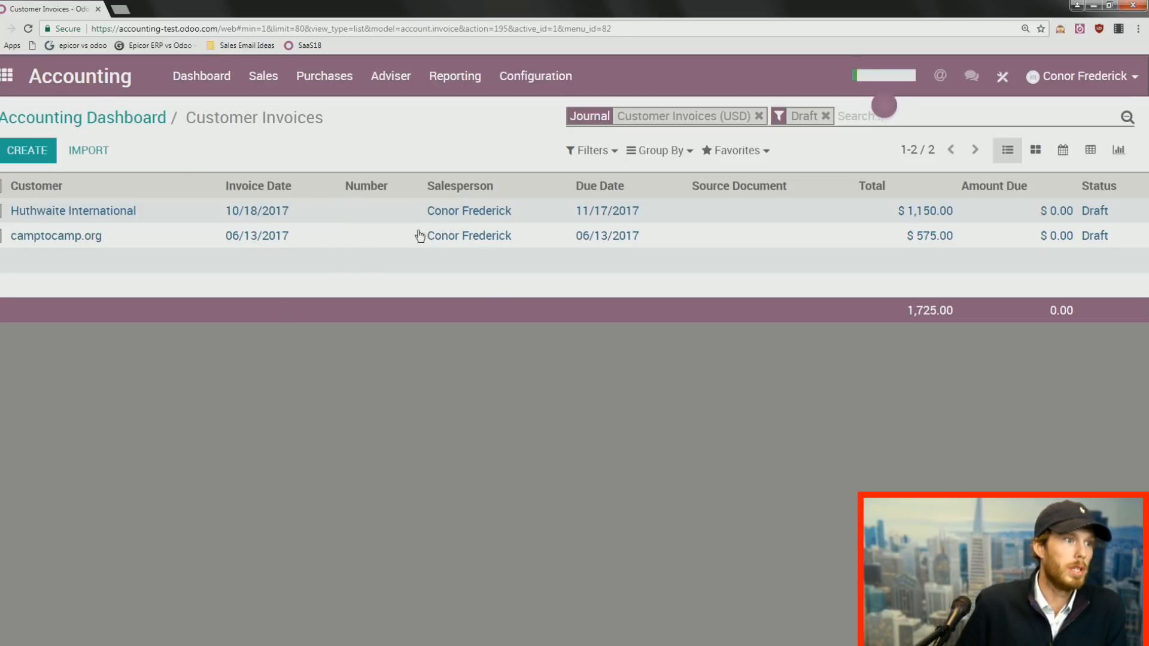
{"action": "left_click", "coordinate": [90, 118]}
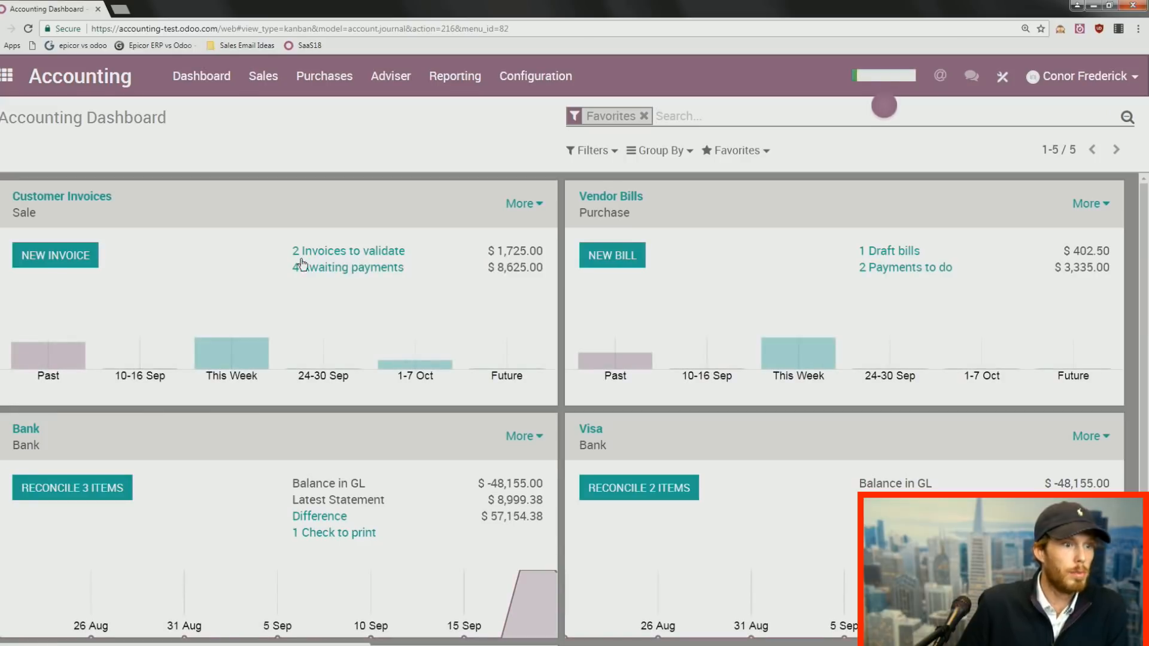
{"action": "left_click", "coordinate": [359, 252]}
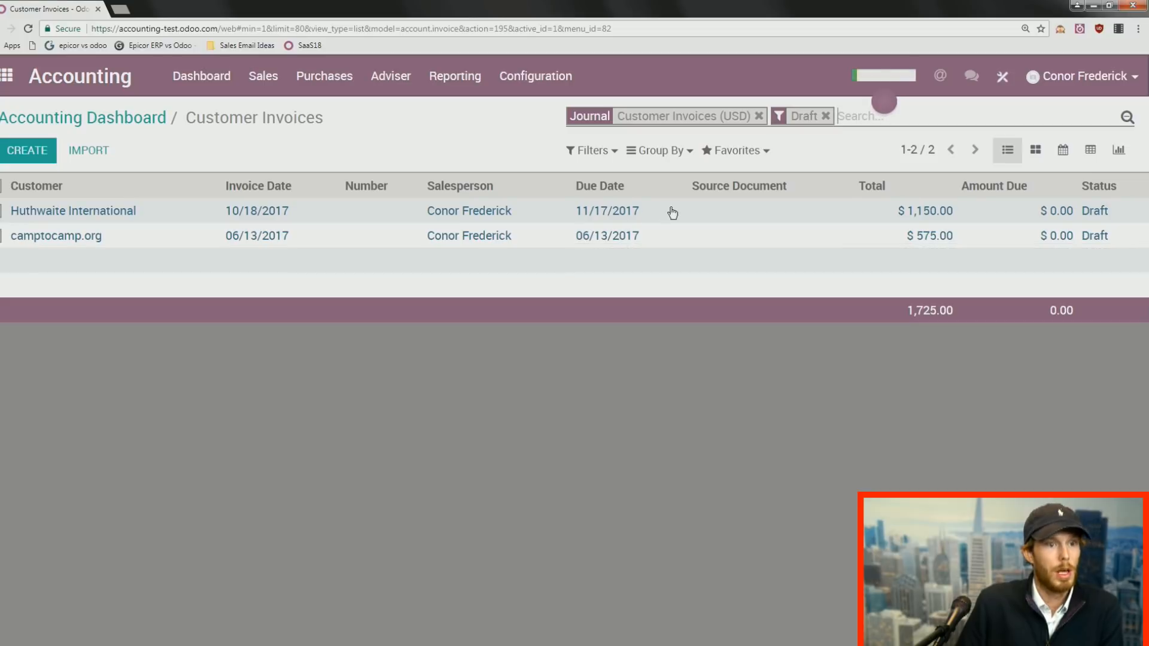
{"action": "left_click", "coordinate": [826, 117]}
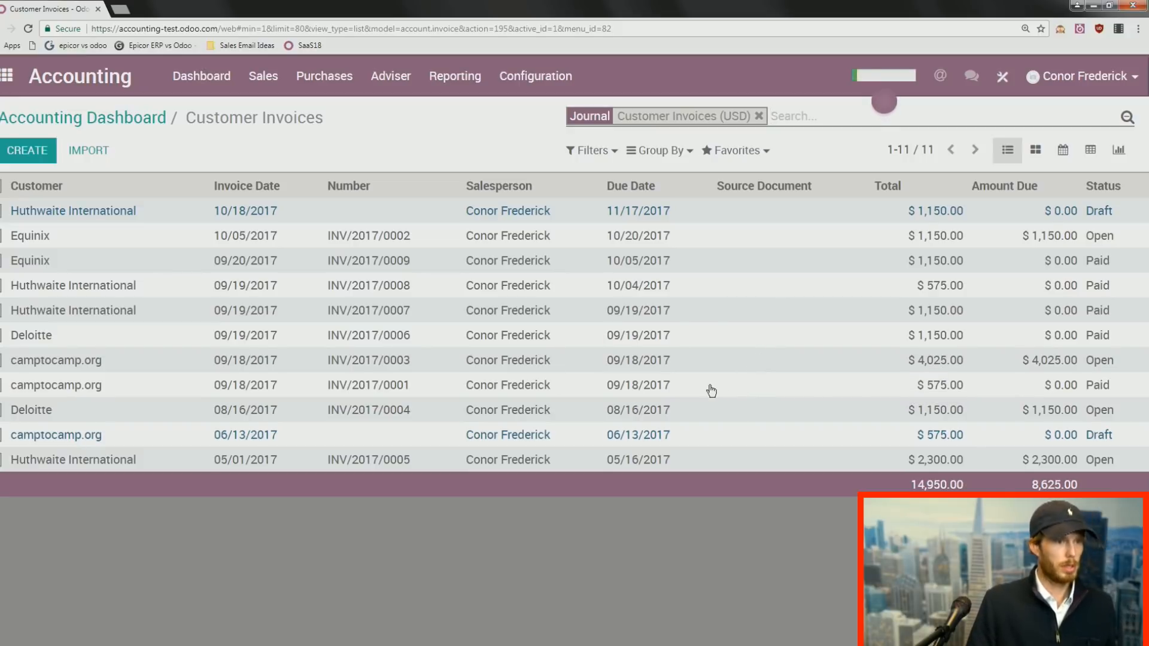
Create a customer invoice for Deloitte with a line for the product Panasonic GH4.
{"action": "left_click", "coordinate": [26, 150]}
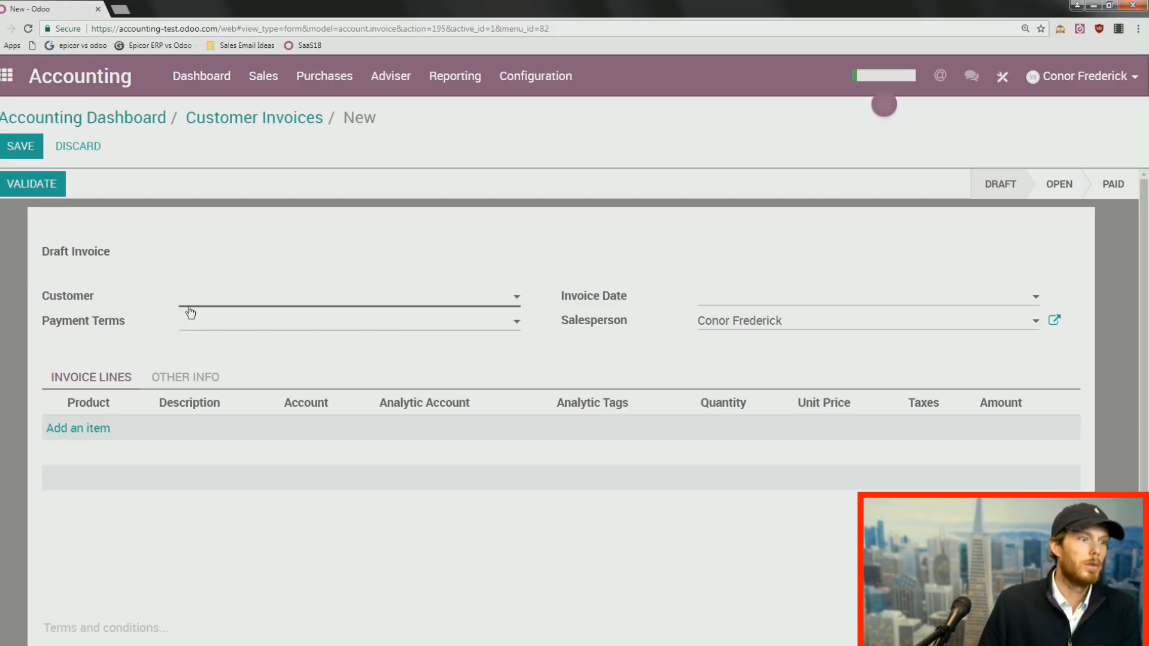
{"action": "left_click", "coordinate": [310, 301]}
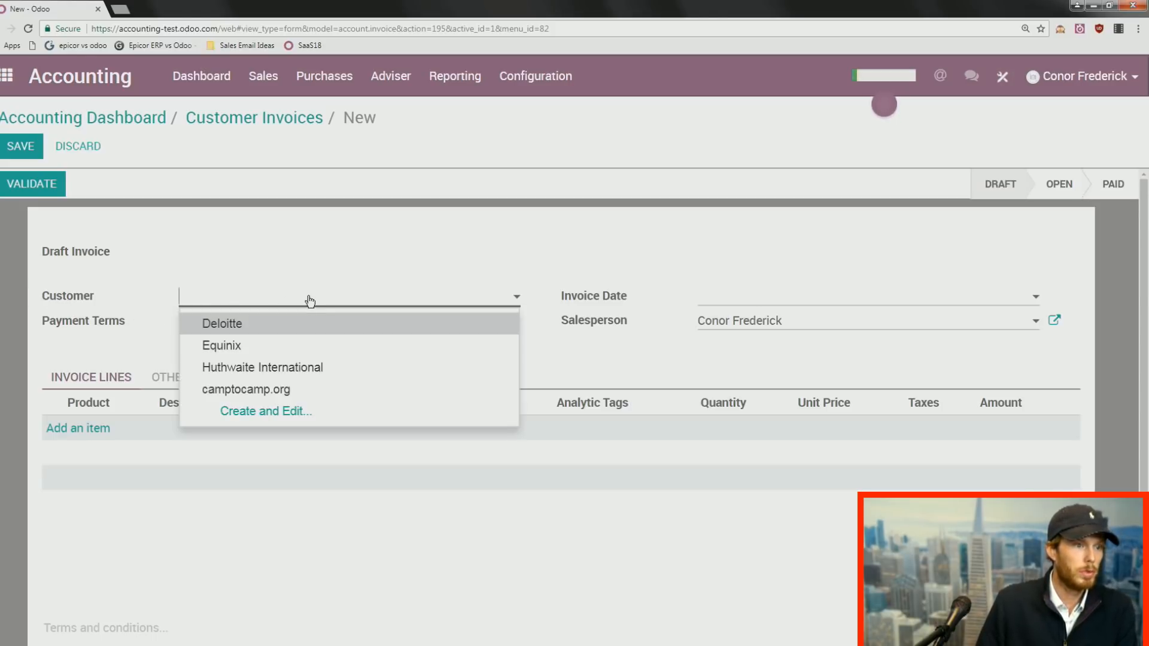
{"action": "left_click", "coordinate": [222, 325]}
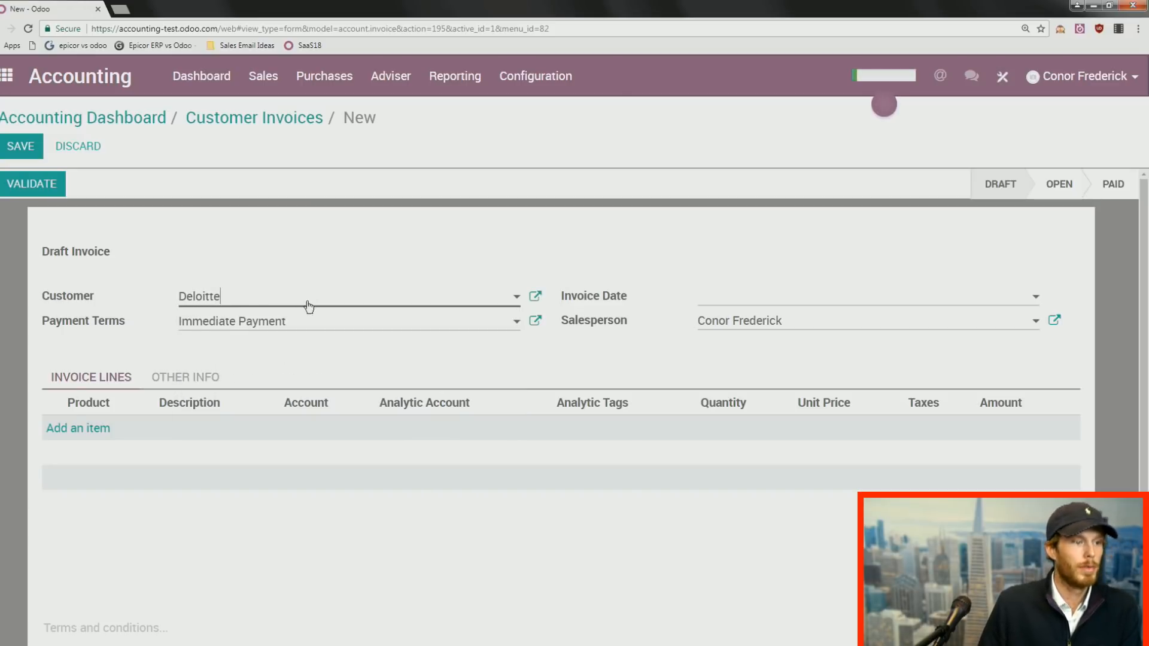
{"action": "left_click", "coordinate": [77, 429]}
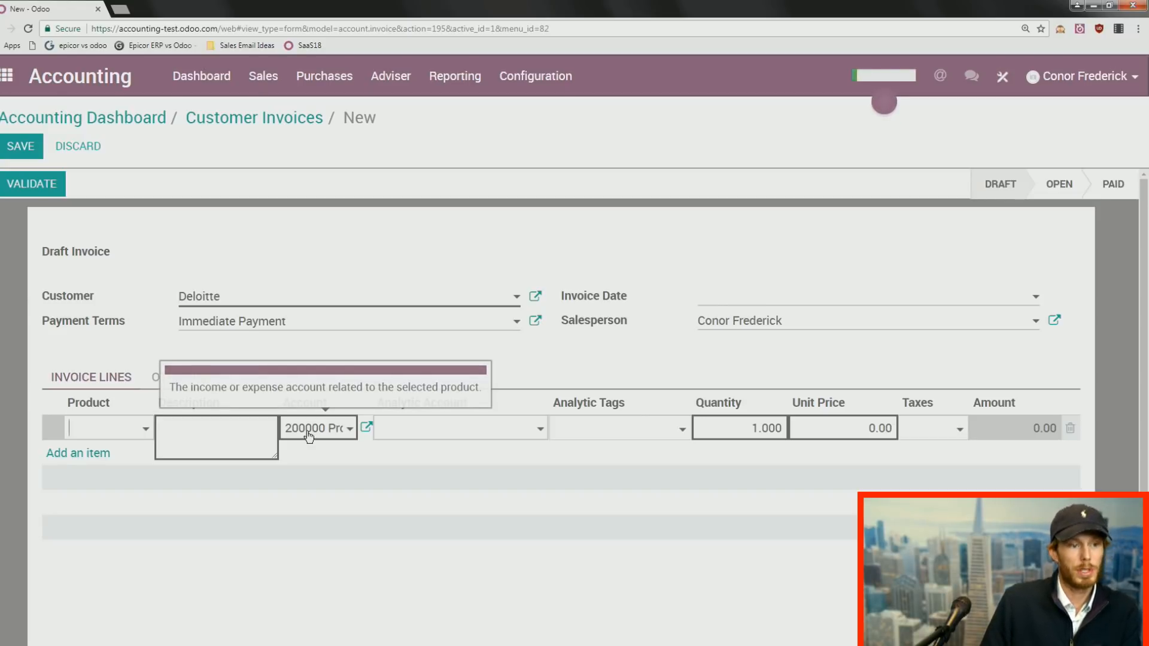
{"action": "left_click", "coordinate": [120, 435]}
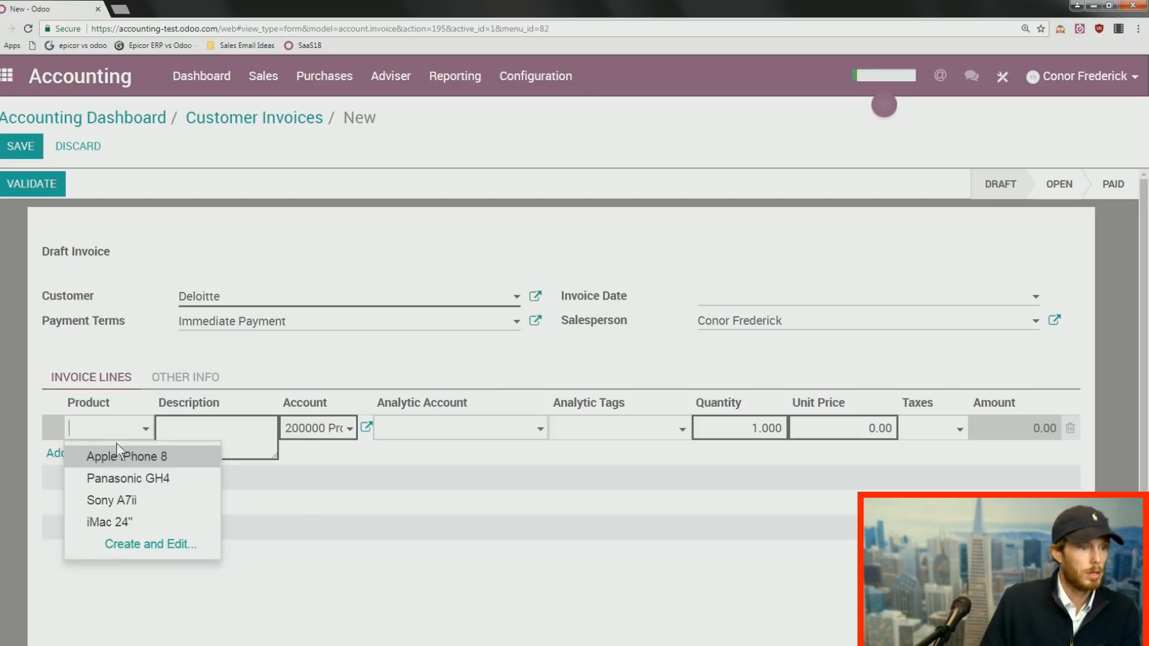
{"action": "left_click", "coordinate": [120, 477]}
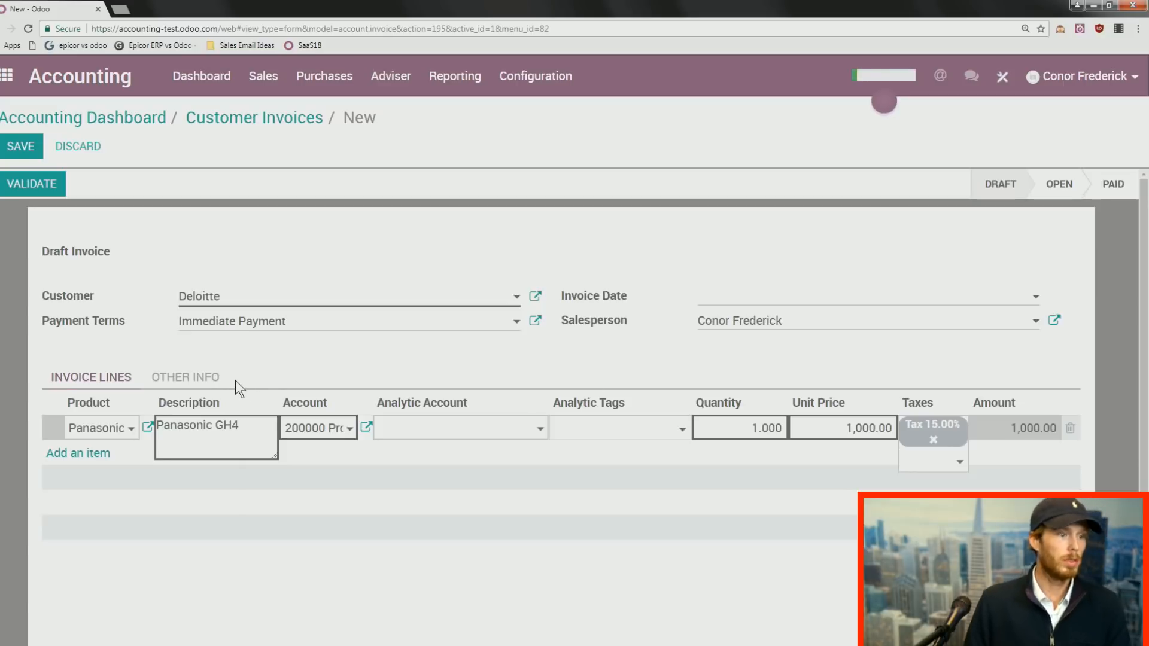
Check the new invoice's other info and lines, save it, and validate it.
{"action": "left_click", "coordinate": [189, 376]}
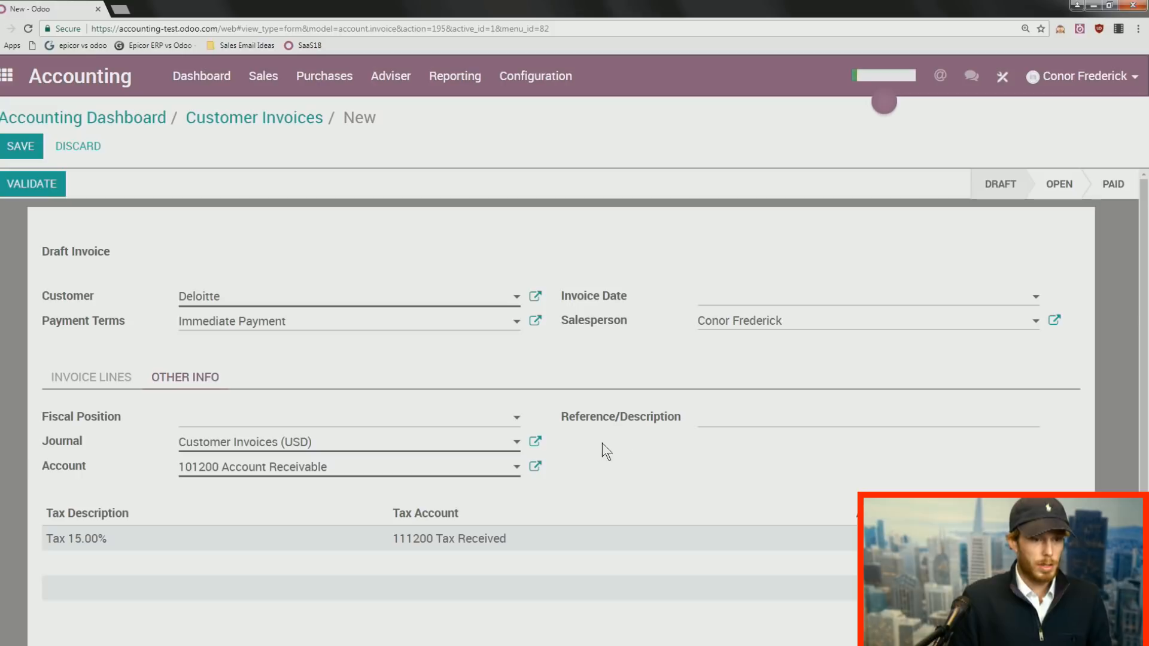
{"action": "left_click", "coordinate": [89, 382]}
{"action": "left_click", "coordinate": [10, 153]}
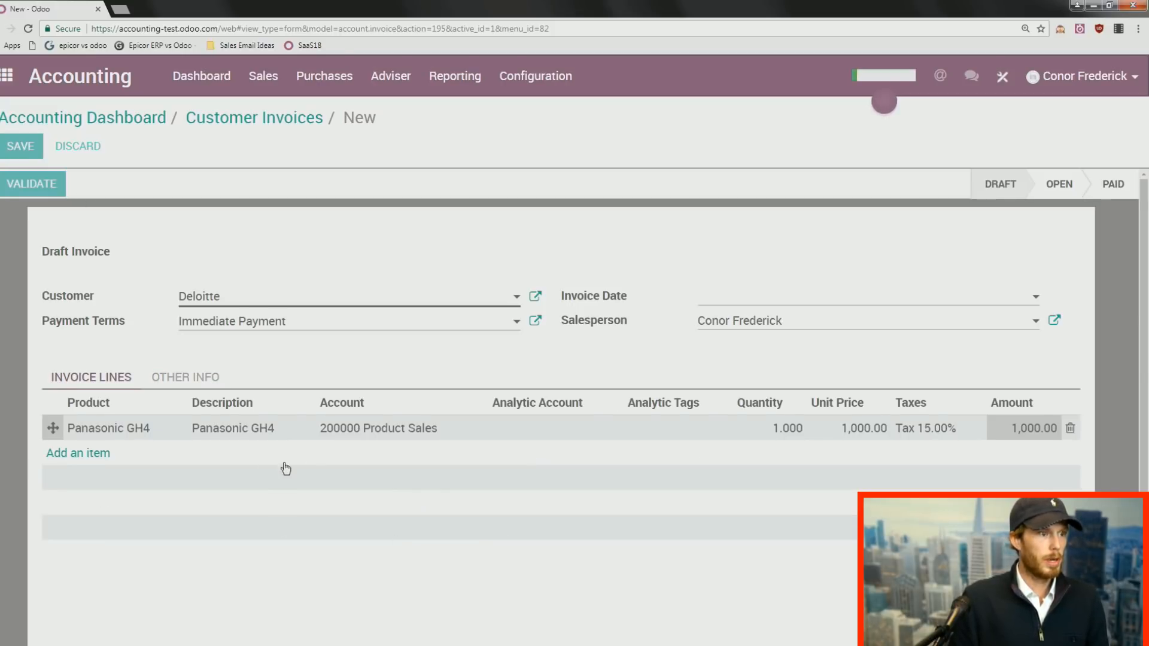
{"action": "left_click", "coordinate": [189, 431]}
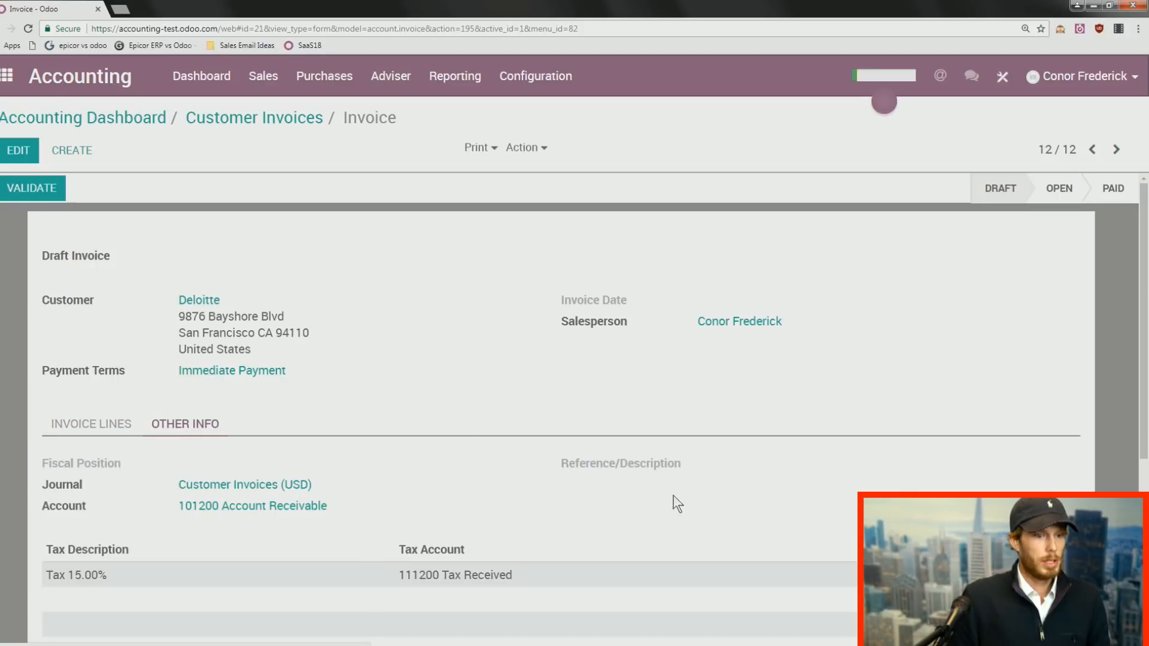
{"action": "left_click", "coordinate": [77, 426]}
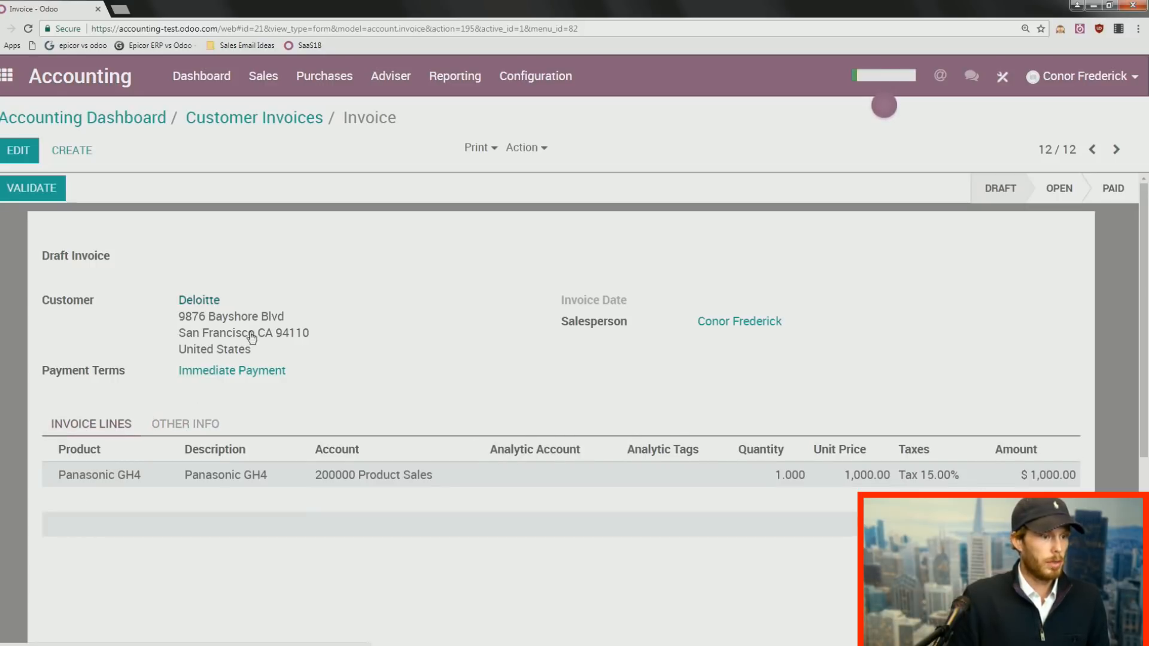
{"action": "left_click", "coordinate": [42, 191]}
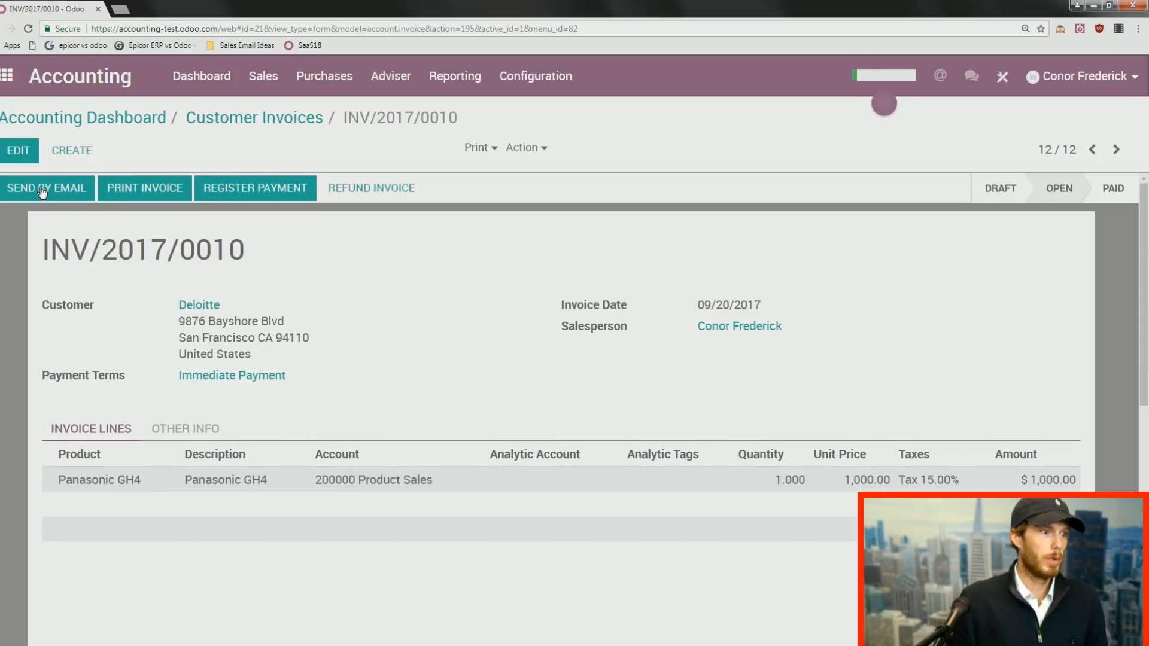
Examine the validated invoice's journal entry and its reconciled entries, ending back on the invoice.
{"action": "left_click", "coordinate": [178, 431]}
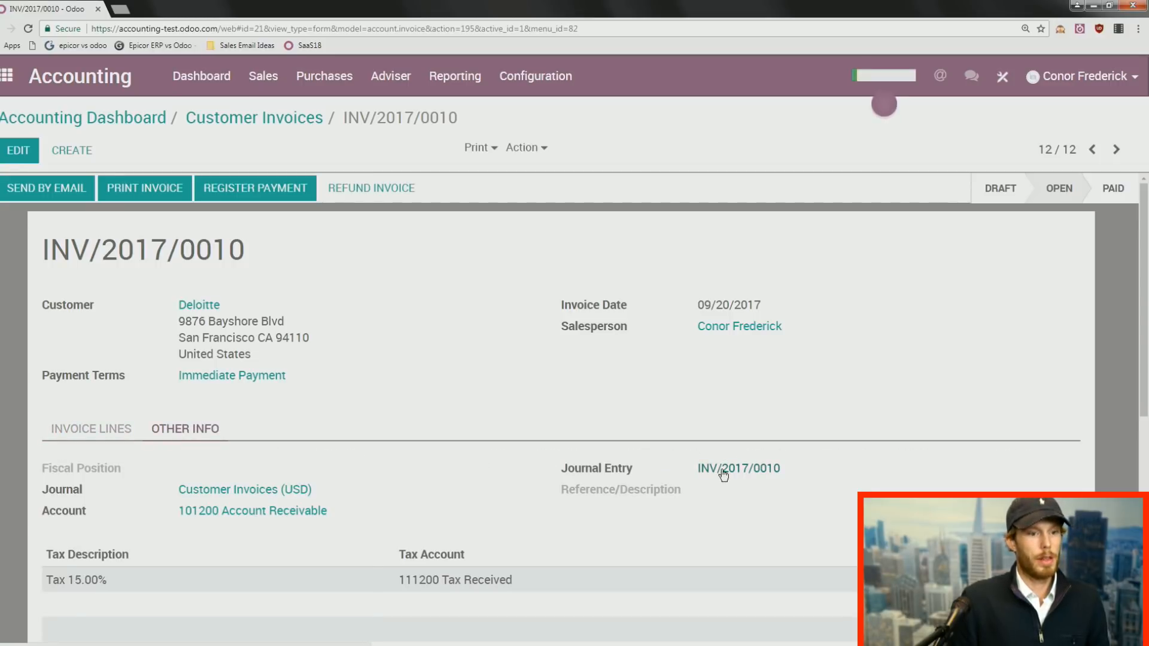
{"action": "left_click", "coordinate": [759, 474]}
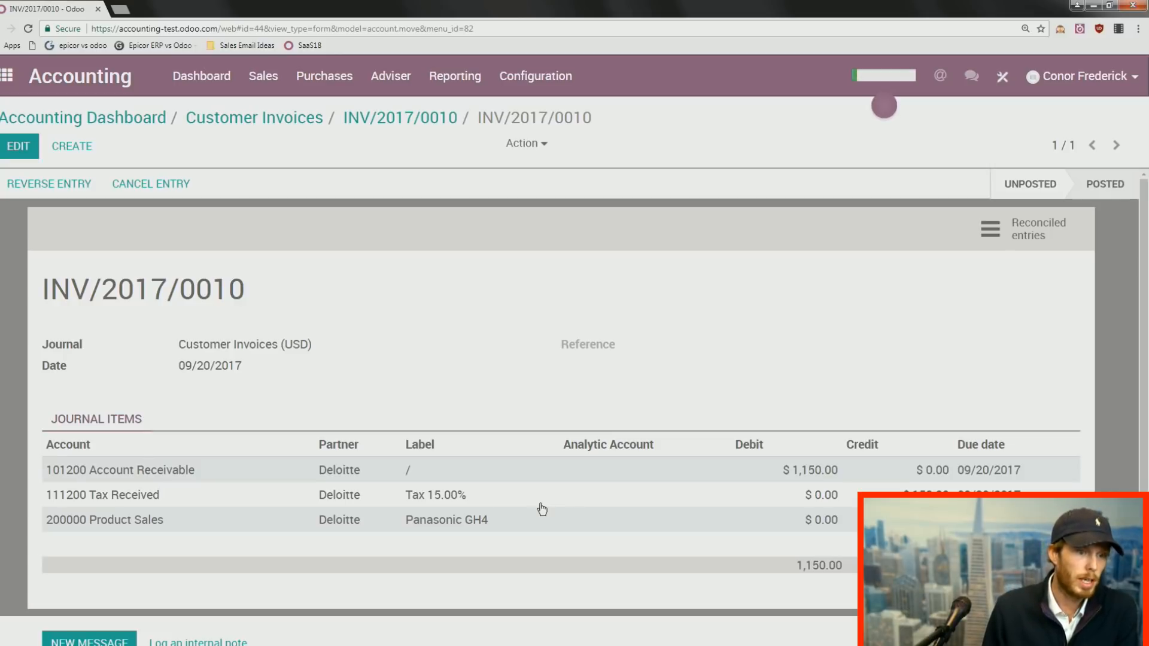
{"action": "left_click", "coordinate": [1021, 232]}
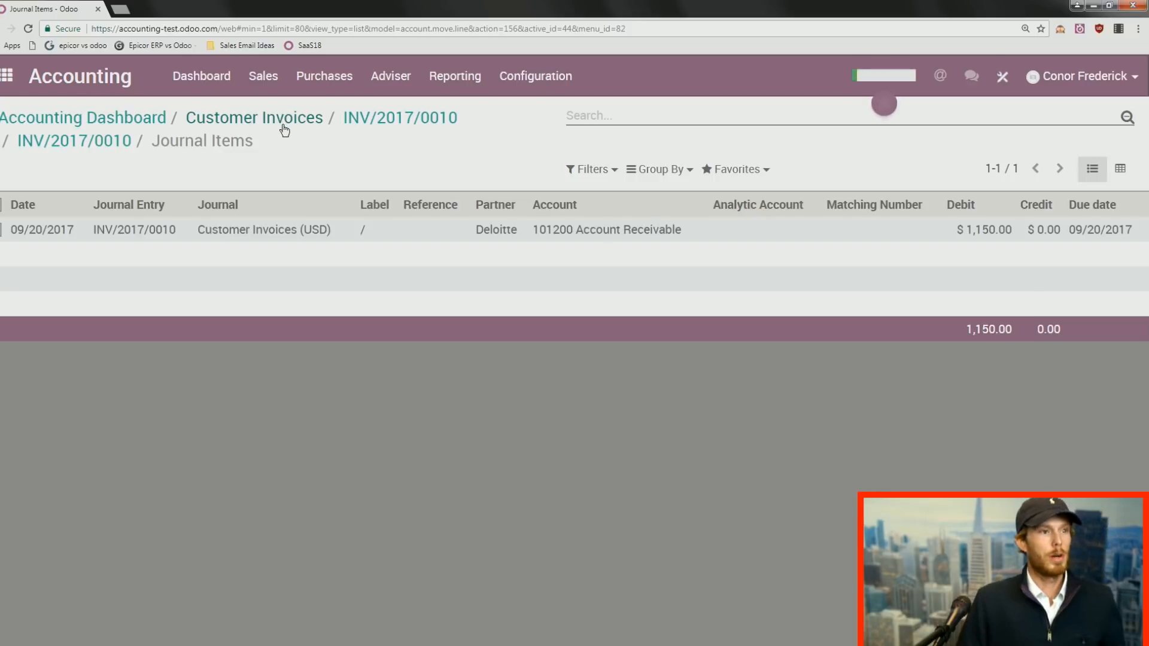
{"action": "left_click", "coordinate": [368, 124]}
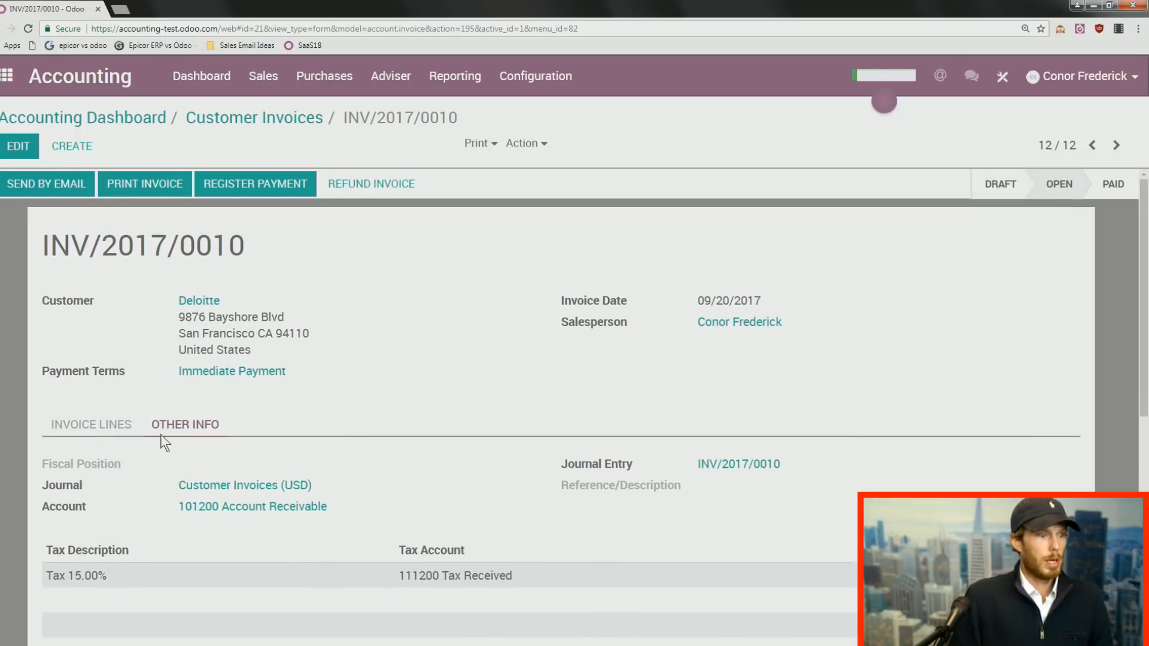
Register the full payment of the Deloitte invoice with Bank (USD) as the payment journal and validate it.
{"action": "left_click", "coordinate": [111, 424]}
{"action": "left_click", "coordinate": [252, 184]}
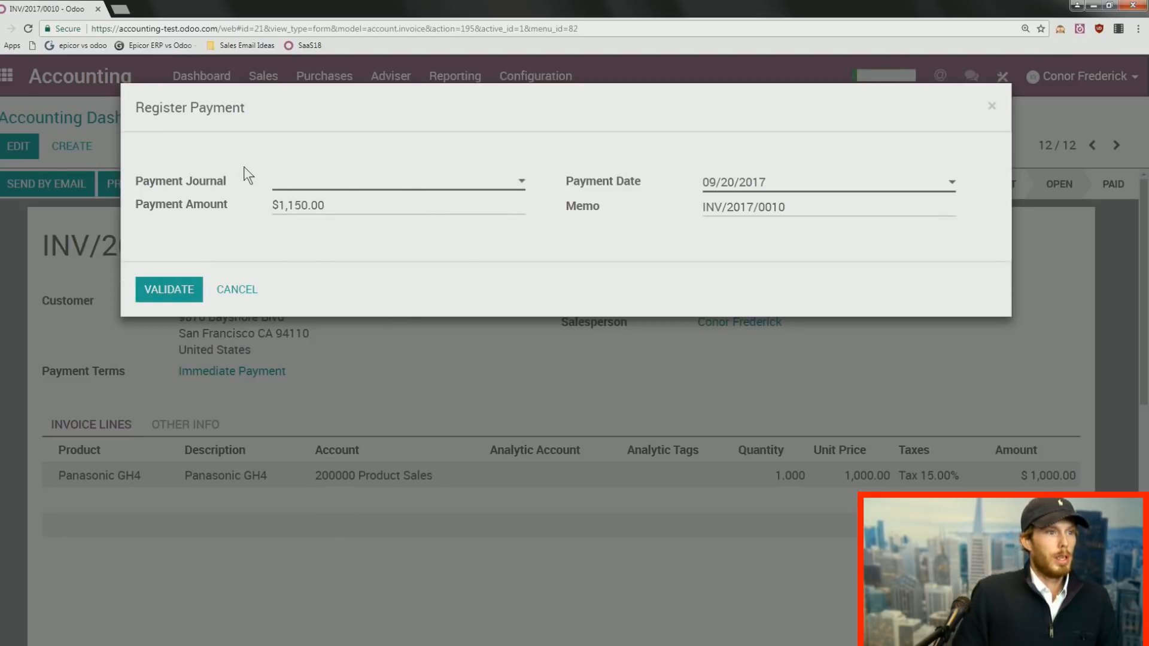
{"action": "left_click", "coordinate": [380, 187]}
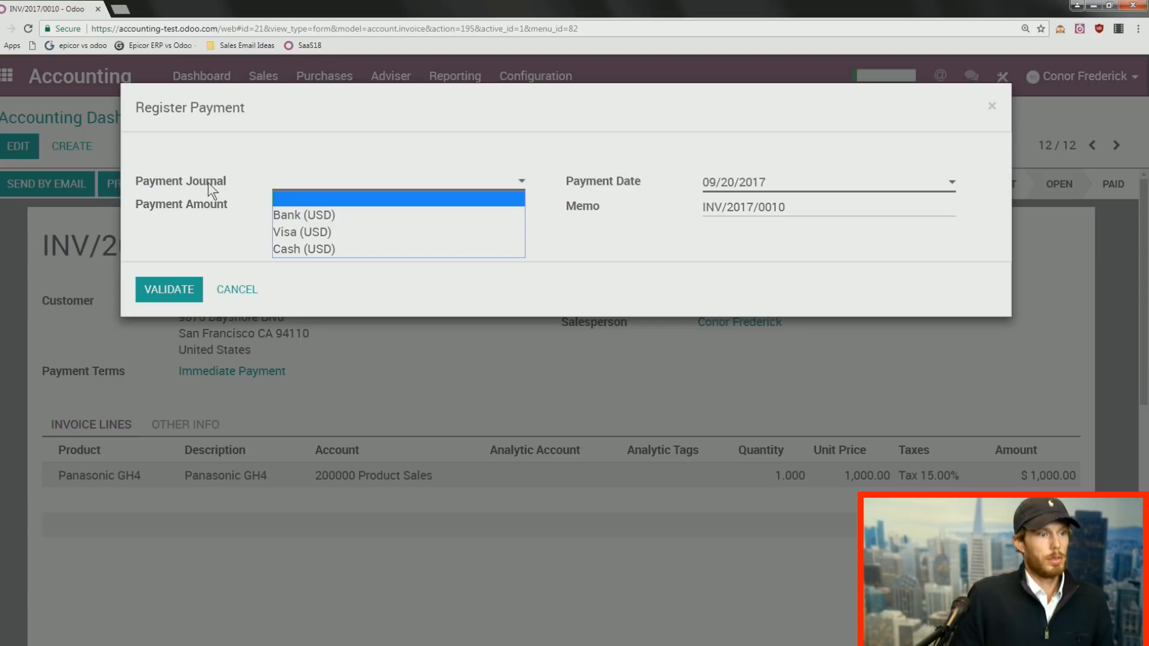
{"action": "left_click", "coordinate": [315, 214]}
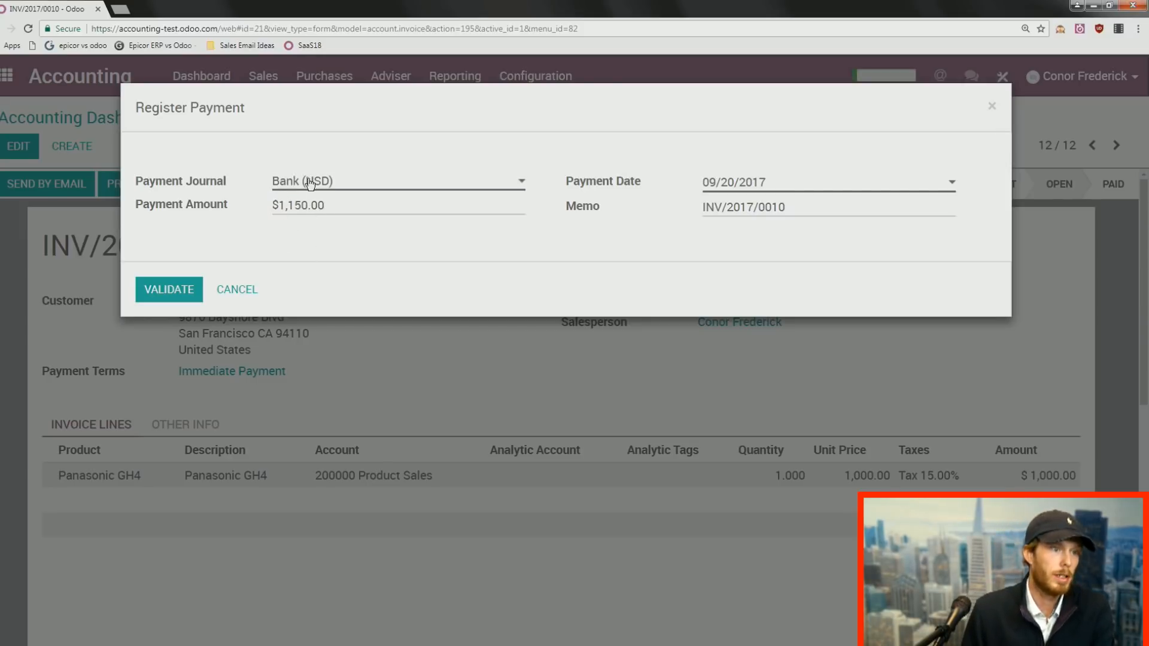
{"action": "left_click", "coordinate": [339, 186]}
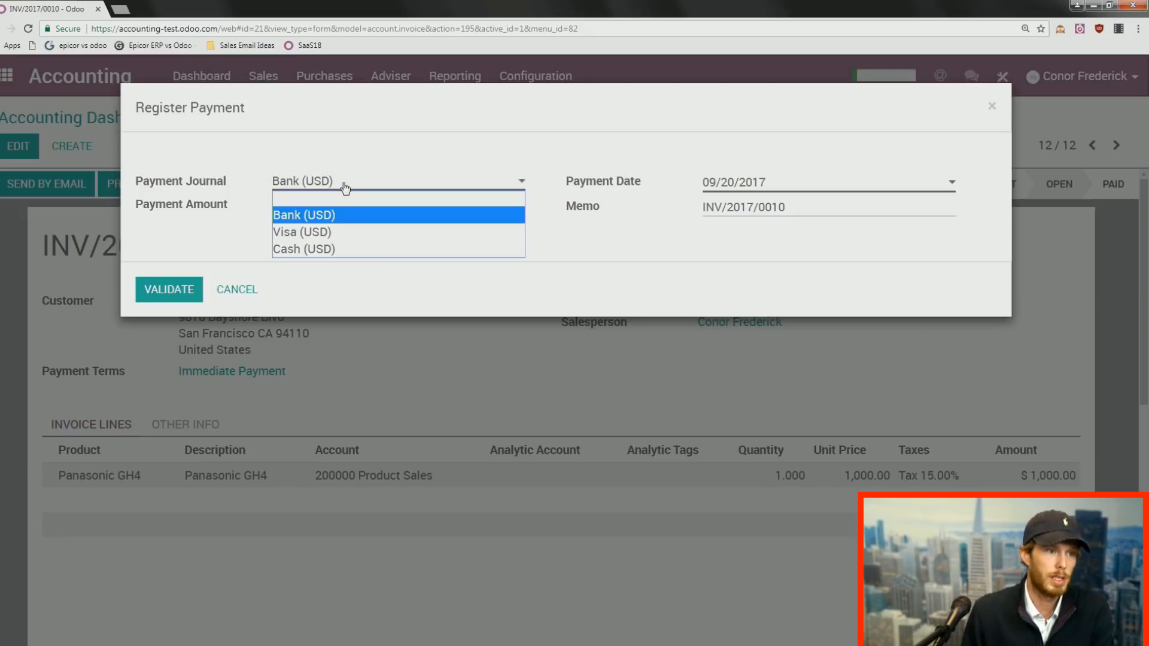
{"action": "left_click", "coordinate": [333, 151]}
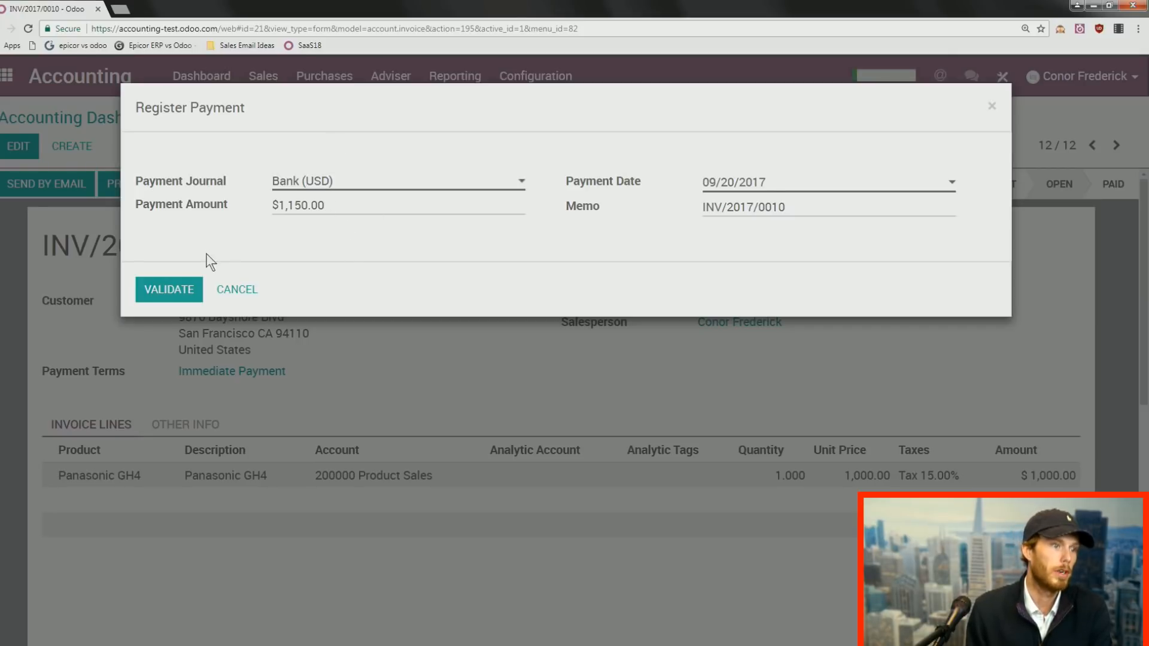
{"action": "left_click", "coordinate": [184, 292]}
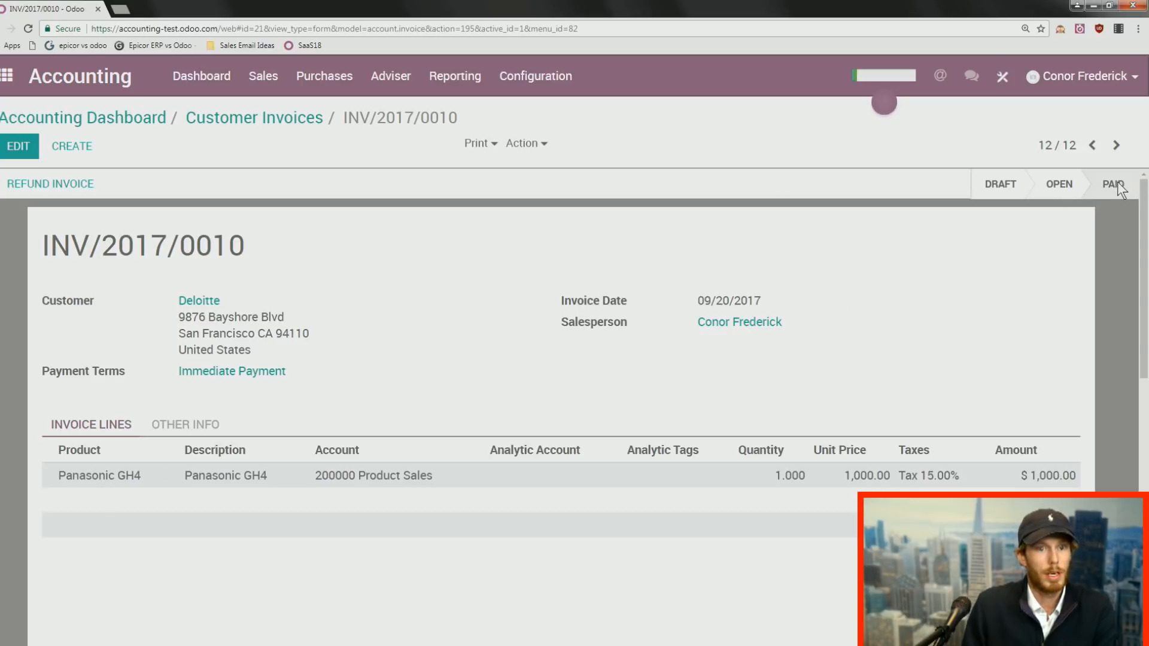
Examine the paid invoice's journal entry and its reconciled entries, ending on the Accounting Dashboard.
{"action": "left_click", "coordinate": [204, 426]}
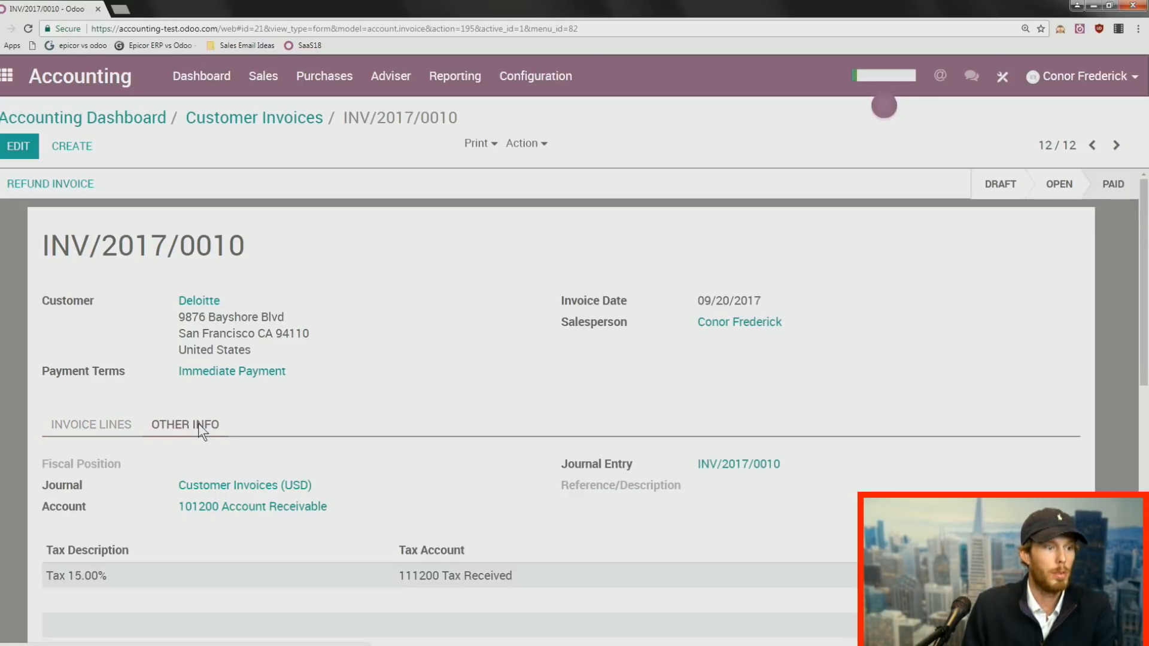
{"action": "left_click", "coordinate": [731, 464]}
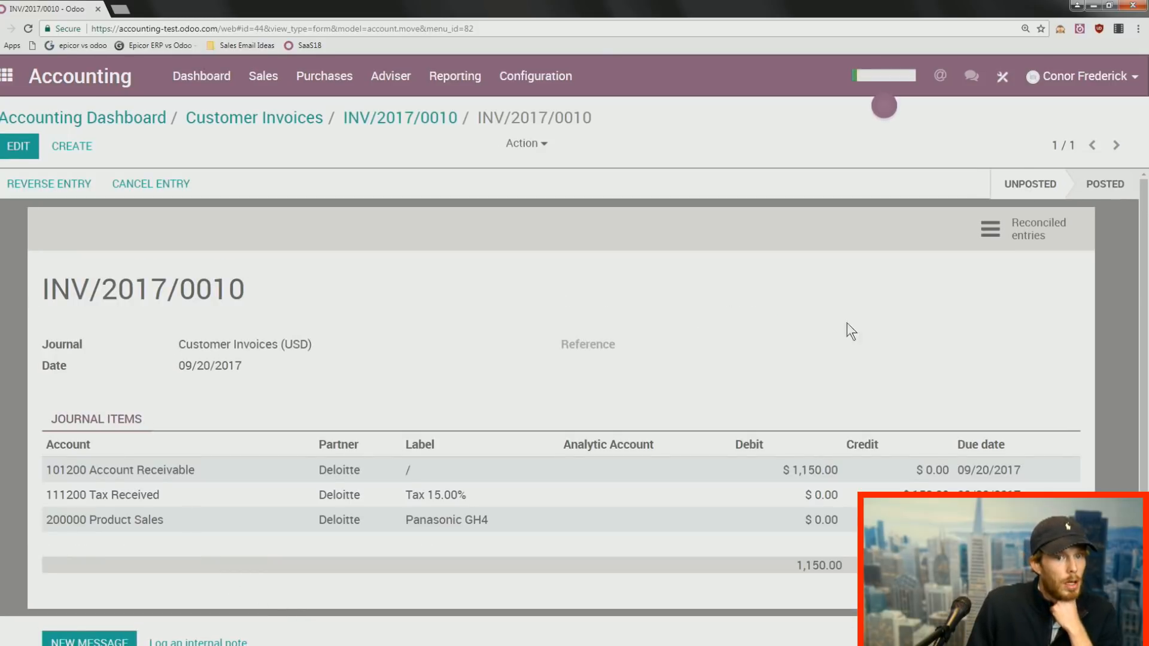
{"action": "left_click", "coordinate": [1039, 233]}
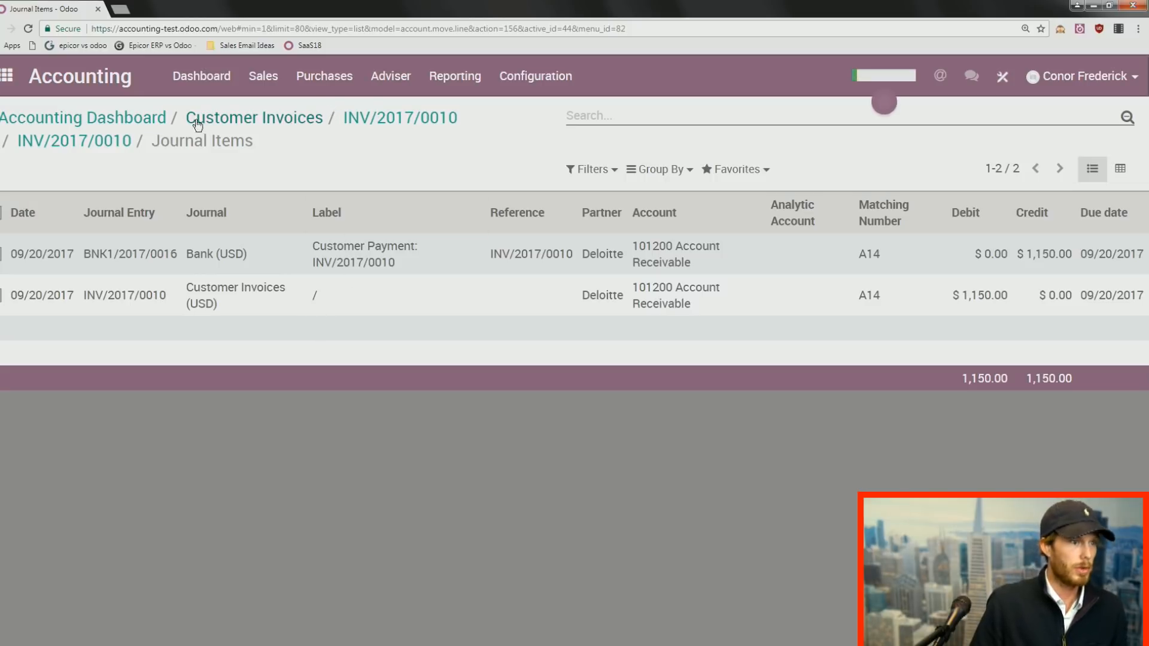
{"action": "left_click", "coordinate": [145, 120]}
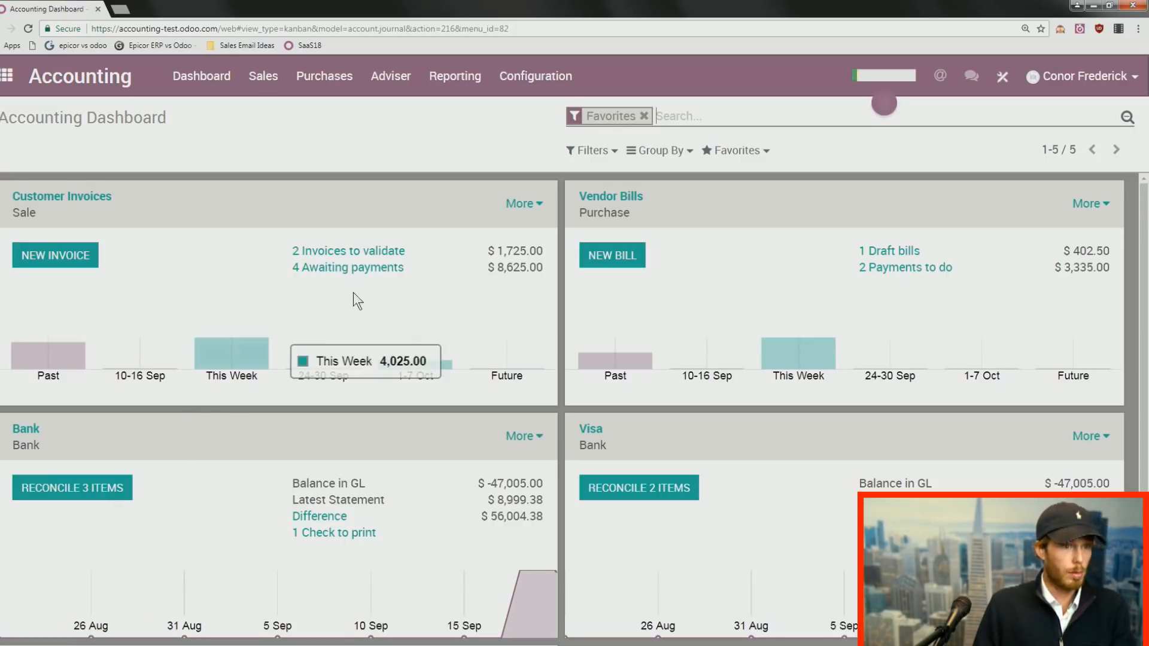
Open the Aged Receivable report and expand camptocamp.org, Deloitte, Equinix and Huthwaite International to examine their open items.
{"action": "left_click", "coordinate": [437, 83]}
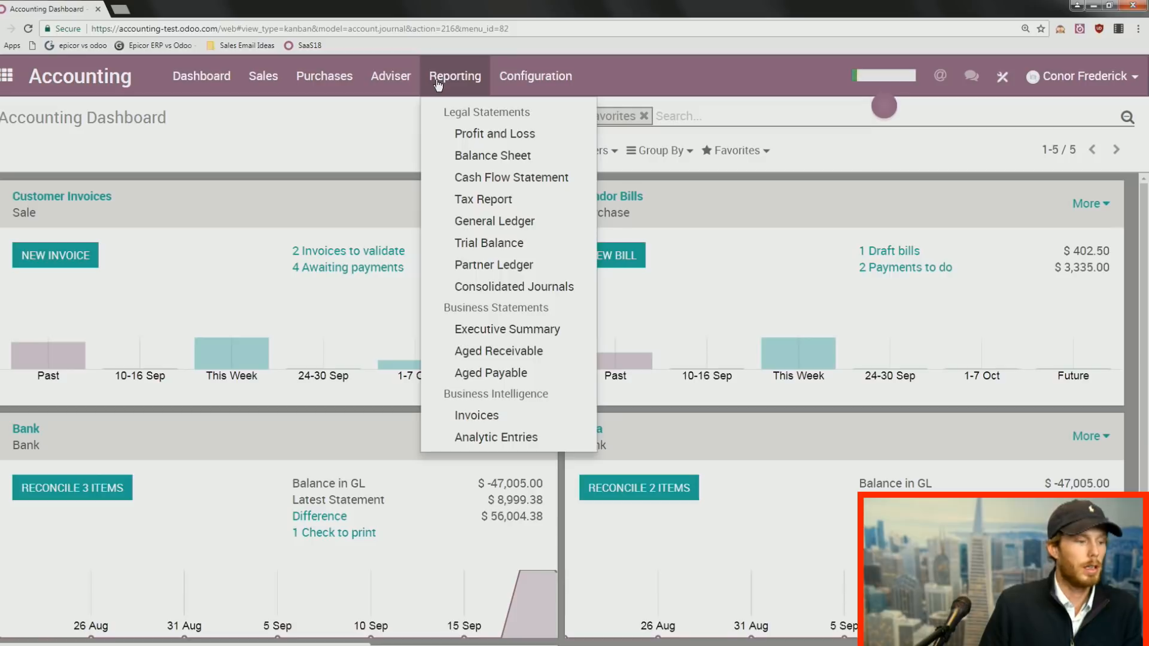
{"action": "left_click", "coordinate": [472, 353]}
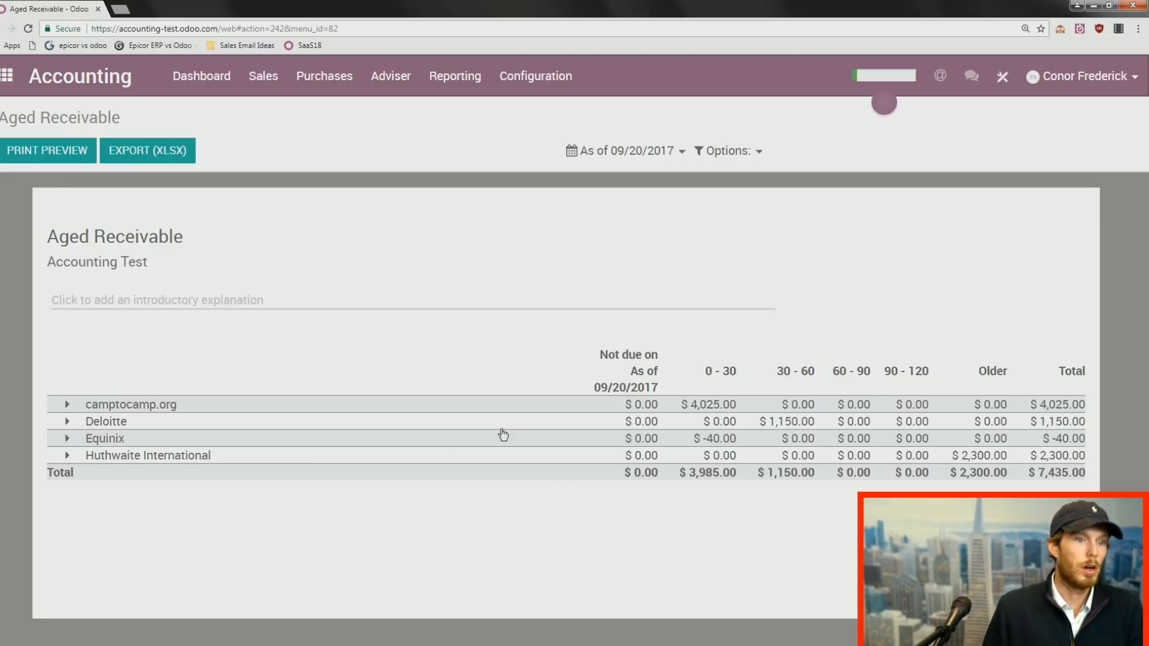
{"action": "left_click", "coordinate": [68, 407]}
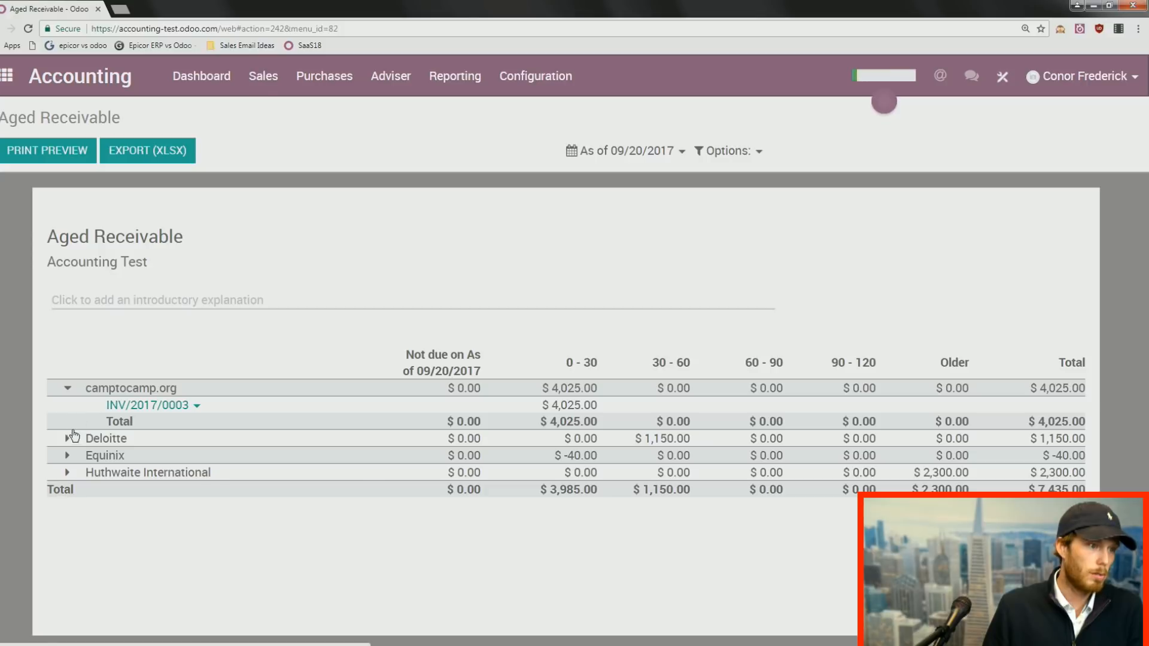
{"action": "left_click", "coordinate": [68, 439]}
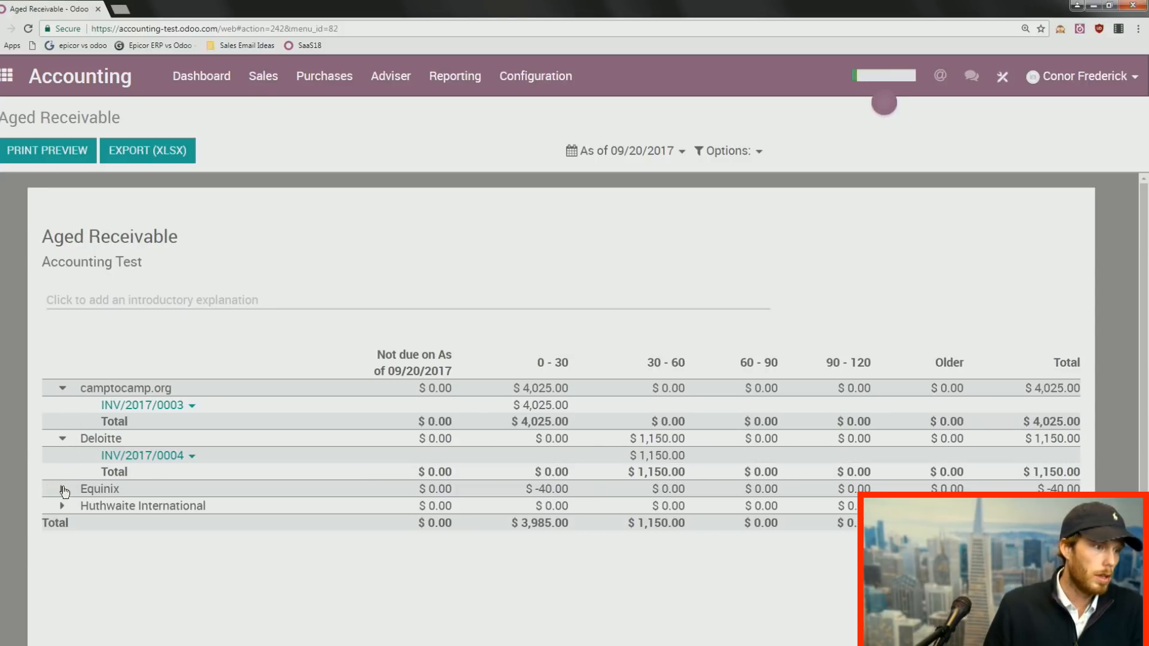
{"action": "left_click", "coordinate": [64, 489]}
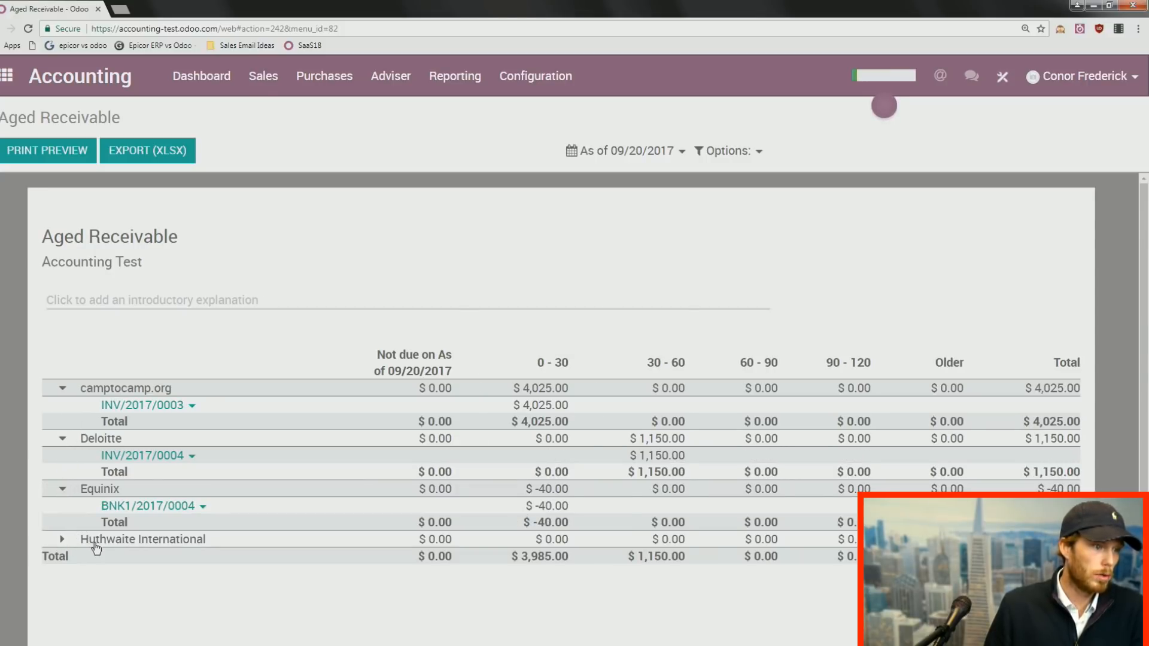
{"action": "left_click", "coordinate": [63, 540]}
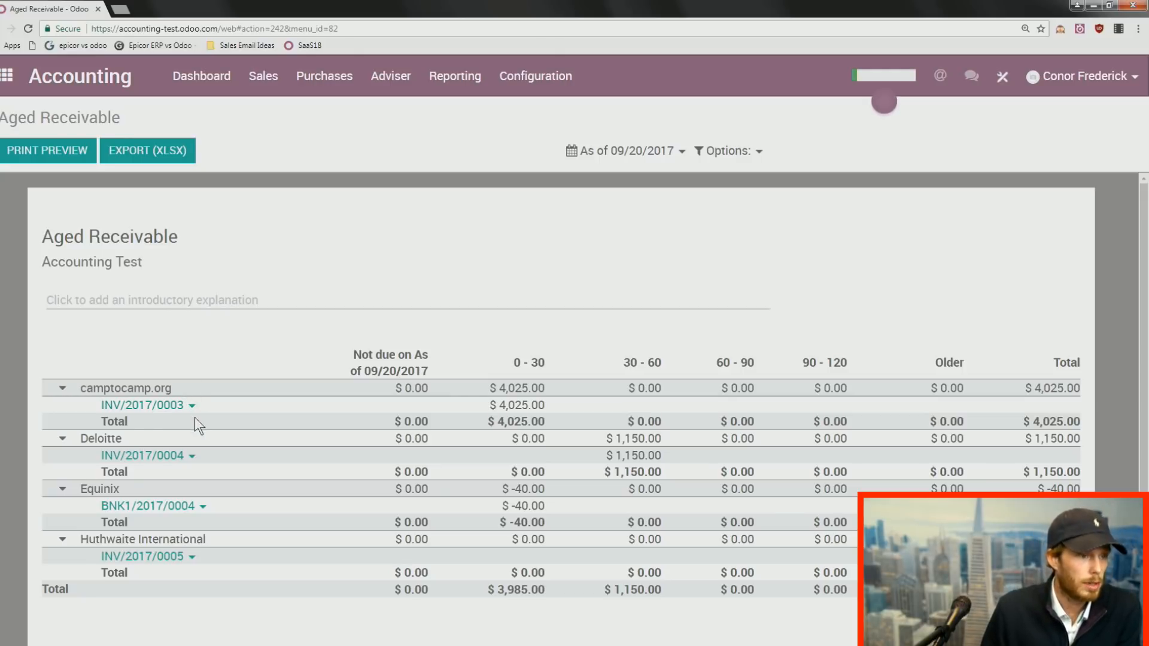
Open camptocamp.org's invoice INV/2017/0003 from the report, register its full payment with Bank (USD) as the payment journal and validate it.
{"action": "left_click", "coordinate": [169, 407]}
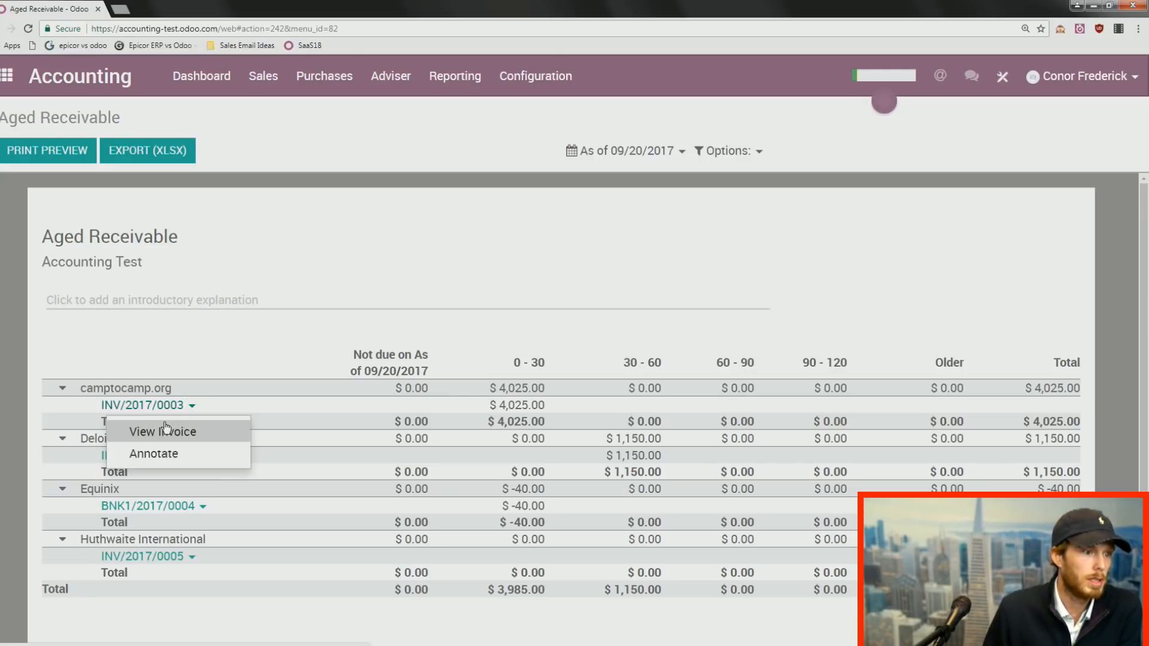
{"action": "left_click", "coordinate": [168, 439]}
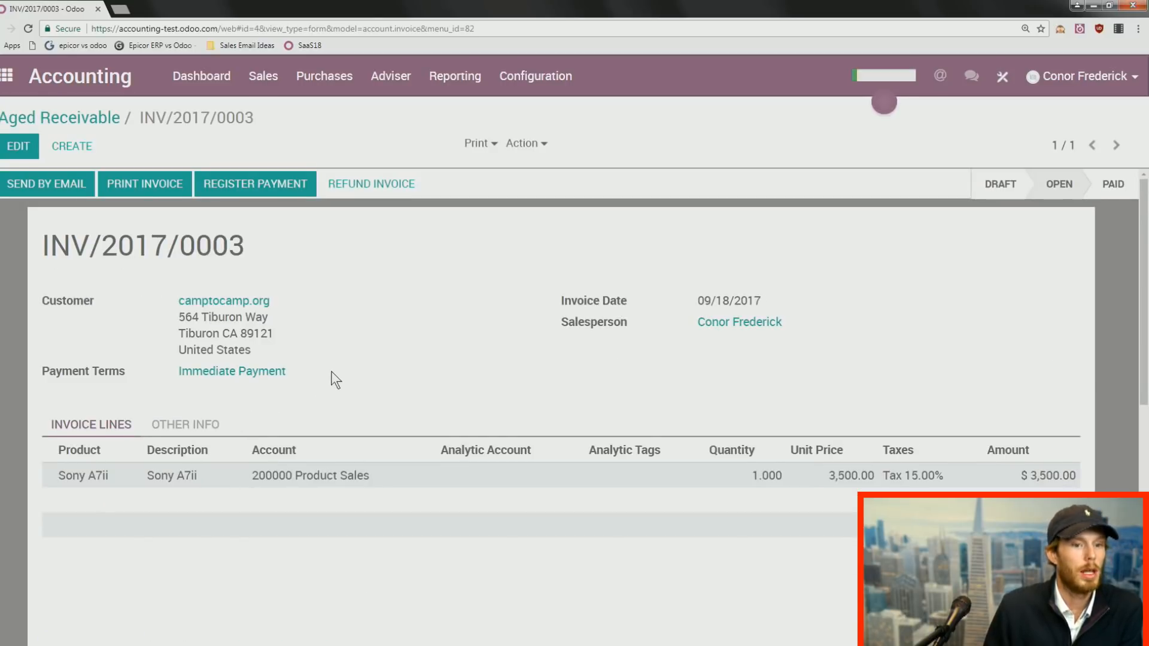
{"action": "scroll", "coordinate": [331, 371], "scroll_direction": "down", "scroll_amount": 4}
{"action": "scroll", "coordinate": [412, 392], "scroll_direction": "up", "scroll_amount": 5}
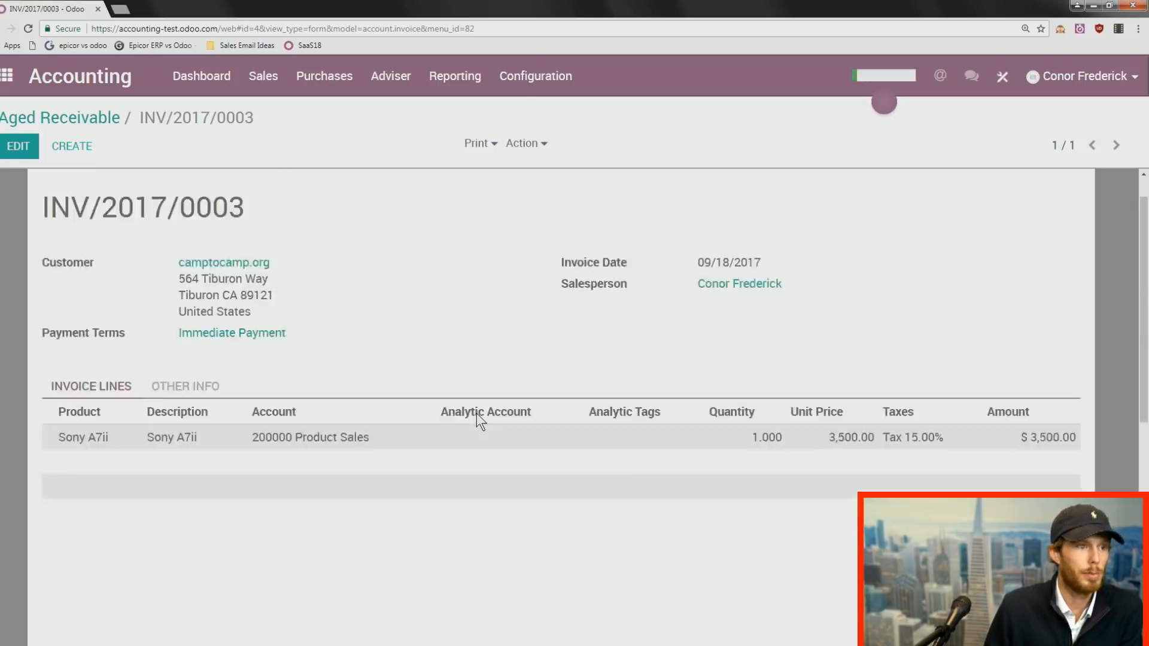
{"action": "left_click", "coordinate": [294, 187]}
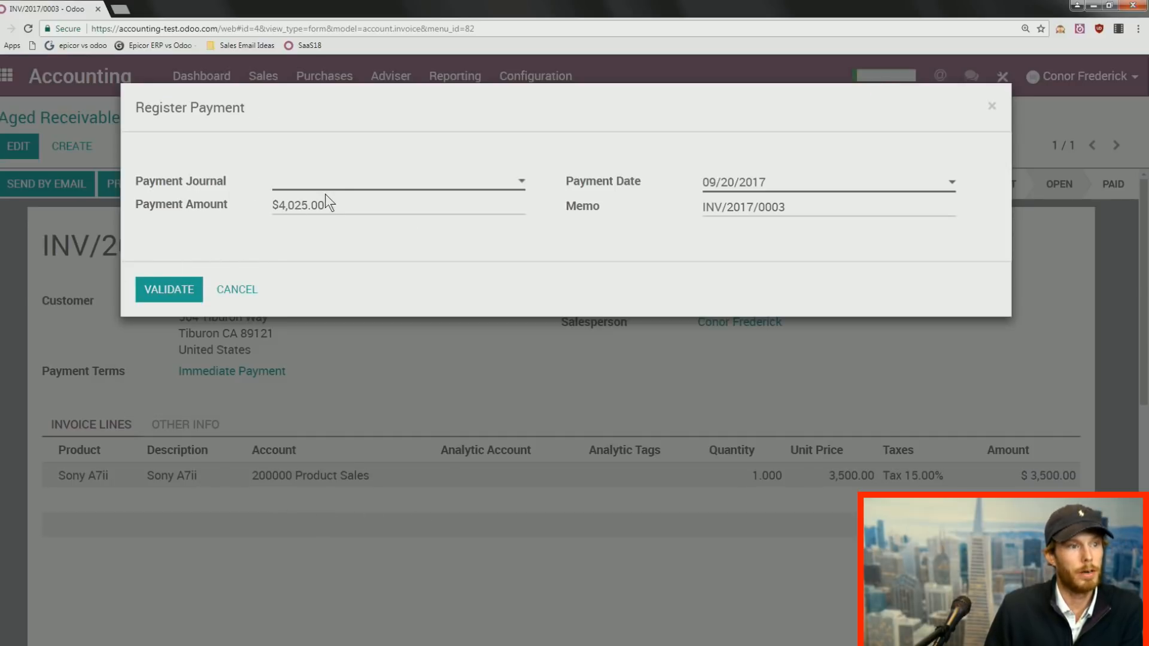
{"action": "left_click", "coordinate": [327, 183]}
{"action": "left_click", "coordinate": [315, 210]}
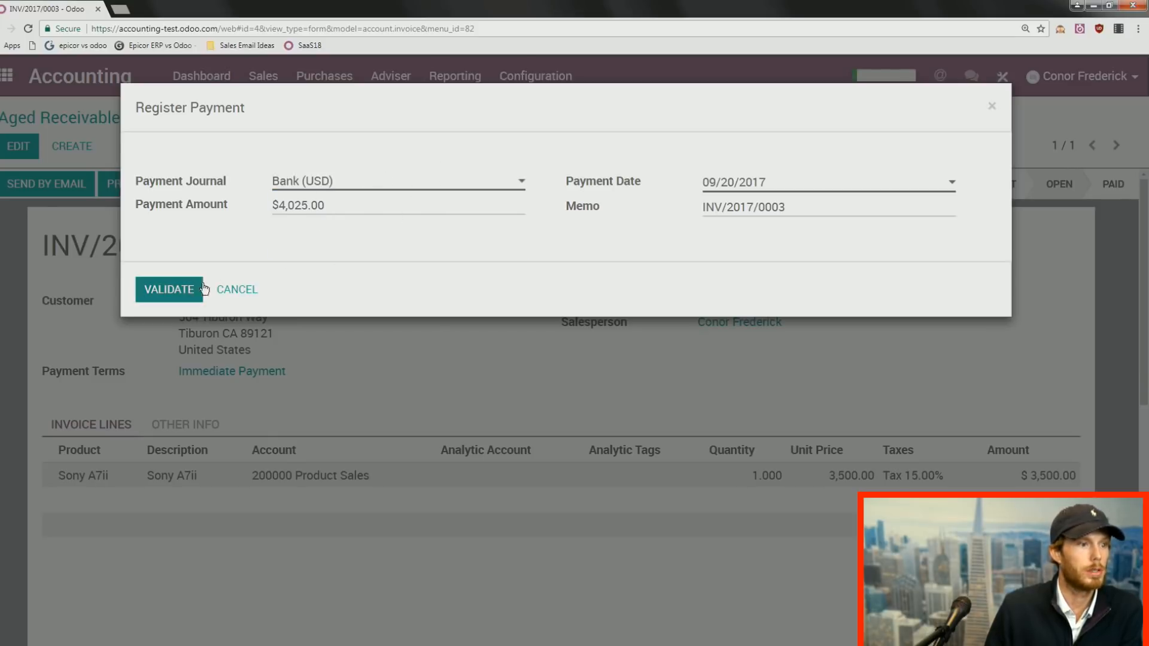
{"action": "left_click", "coordinate": [182, 289]}
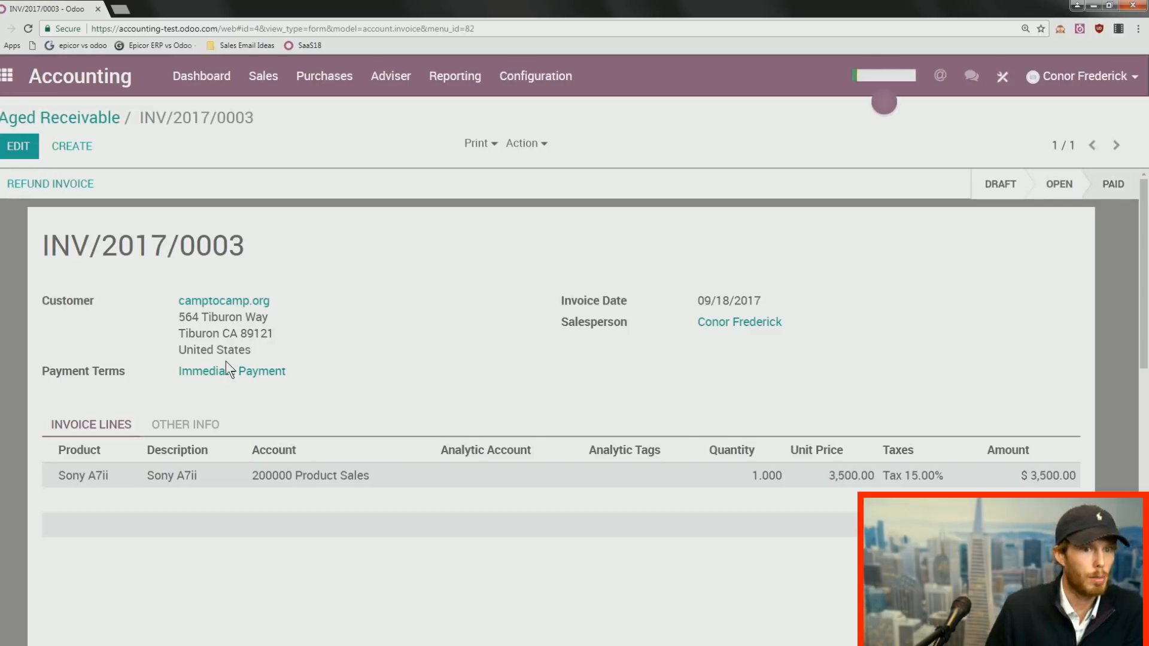
Return to the Aged Receivable report and reload it to check the remaining open items after the camptocamp.org payment.
{"action": "left_click", "coordinate": [103, 117]}
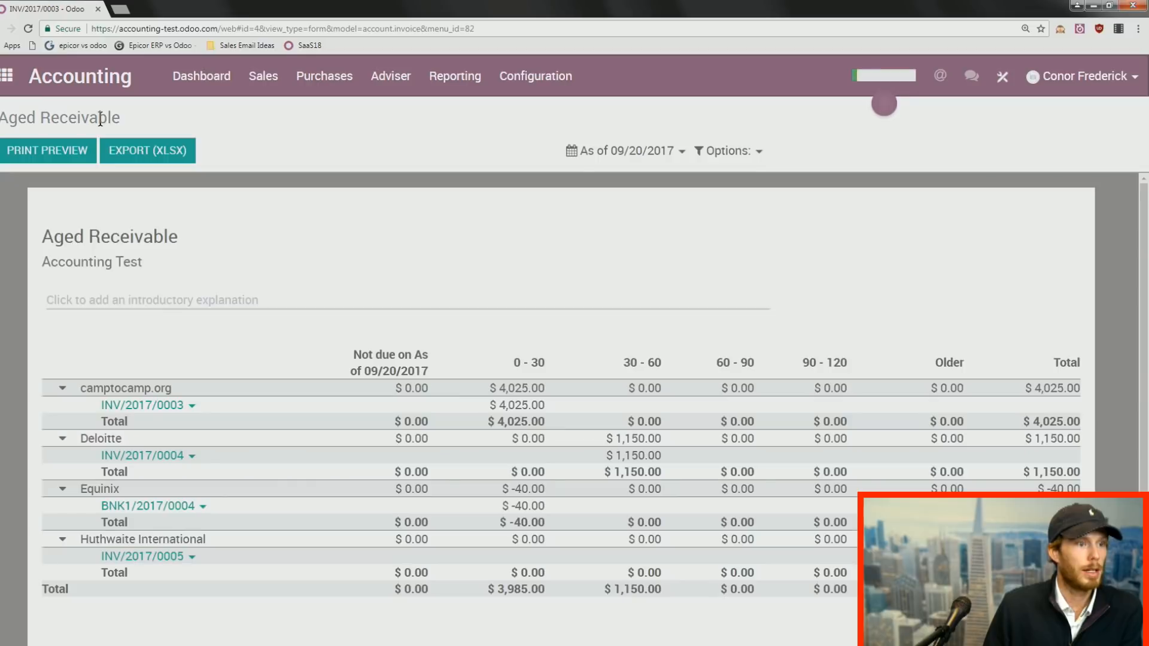
{"action": "left_click", "coordinate": [63, 387]}
{"action": "left_click", "coordinate": [455, 75]}
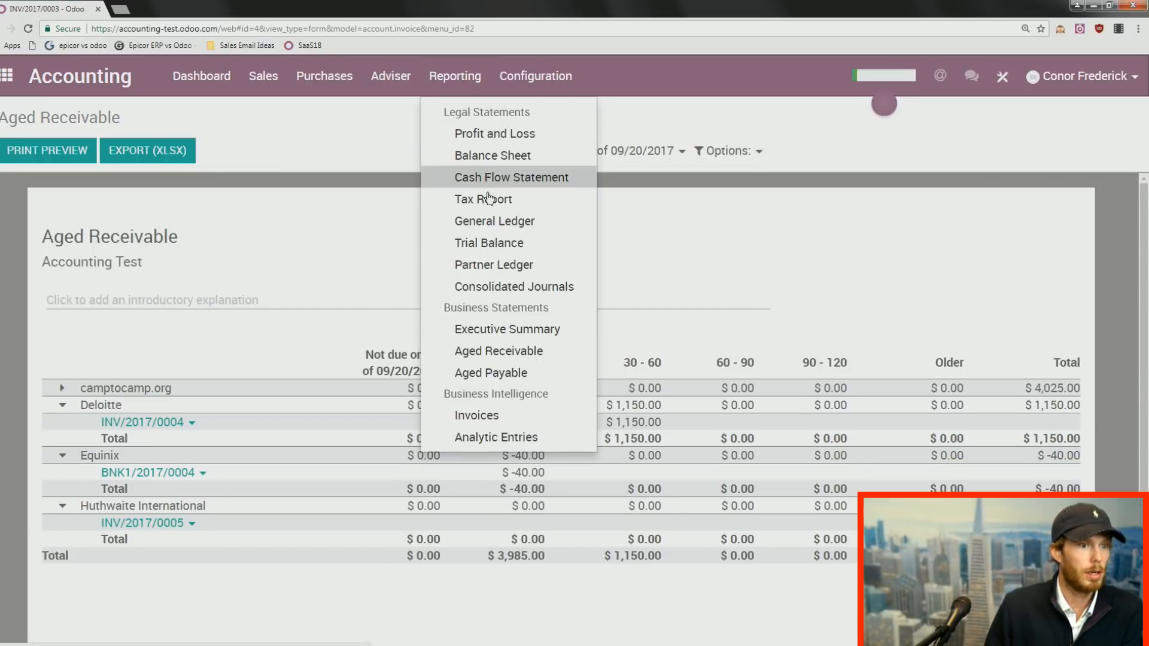
{"action": "left_click", "coordinate": [492, 352]}
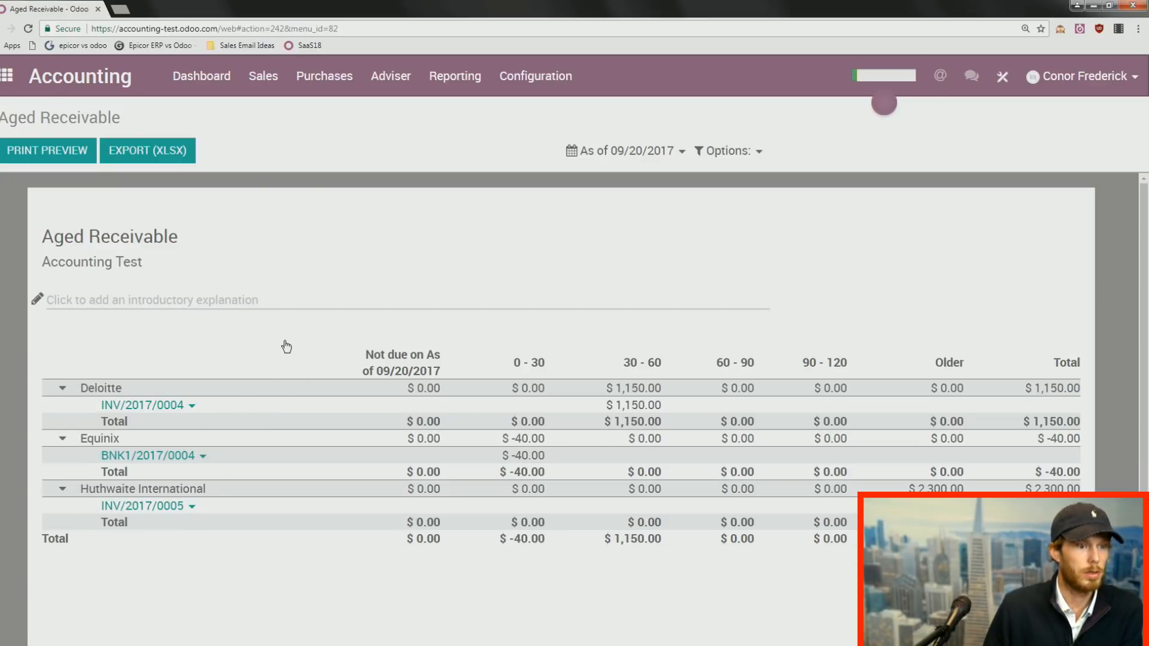
{"action": "left_click", "coordinate": [248, 326]}
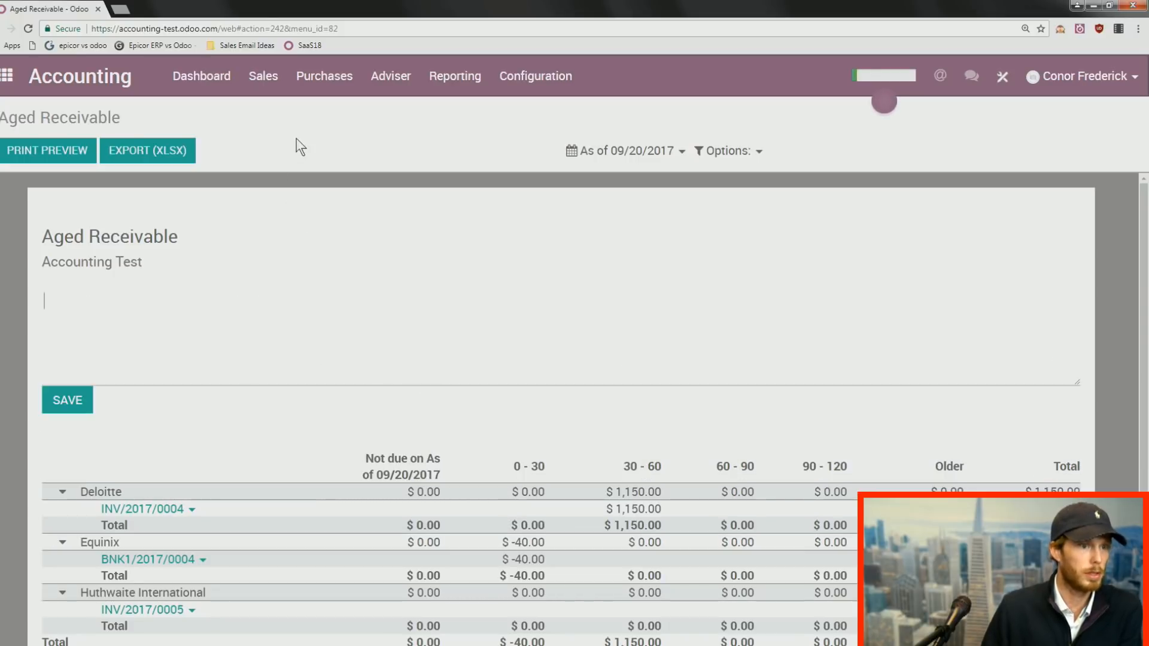
Review the vendor bills from the Accounting Dashboard: all bills, those with payments to do, and the drafts, ending on the unfiltered list.
{"action": "left_click", "coordinate": [223, 83]}
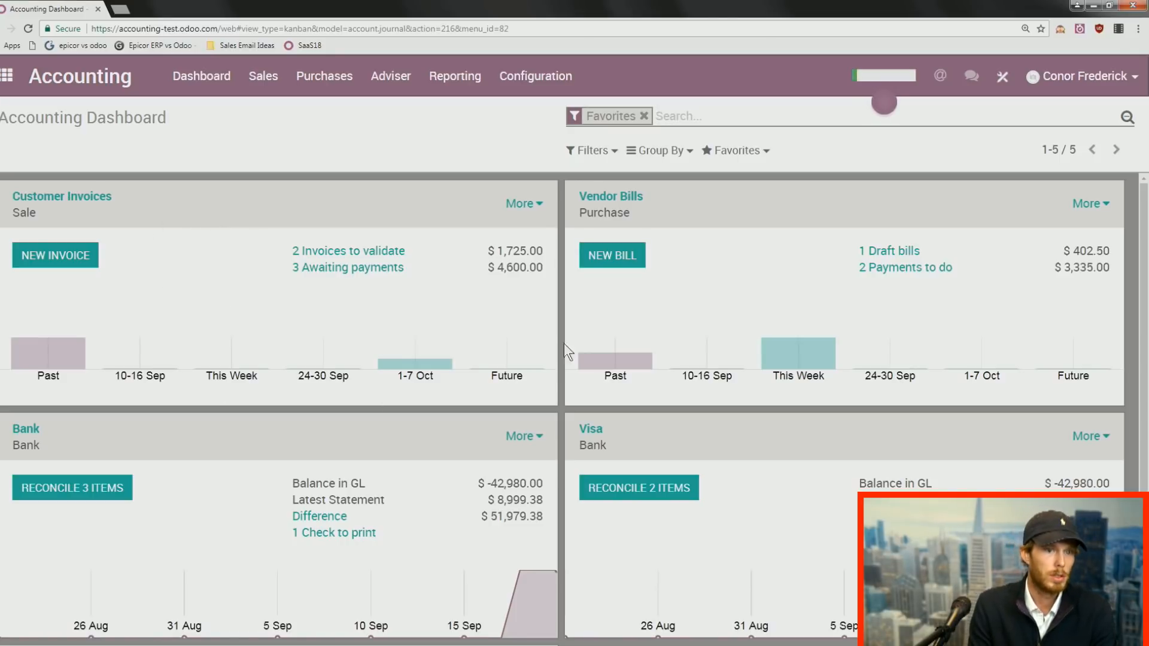
{"action": "left_click", "coordinate": [322, 83]}
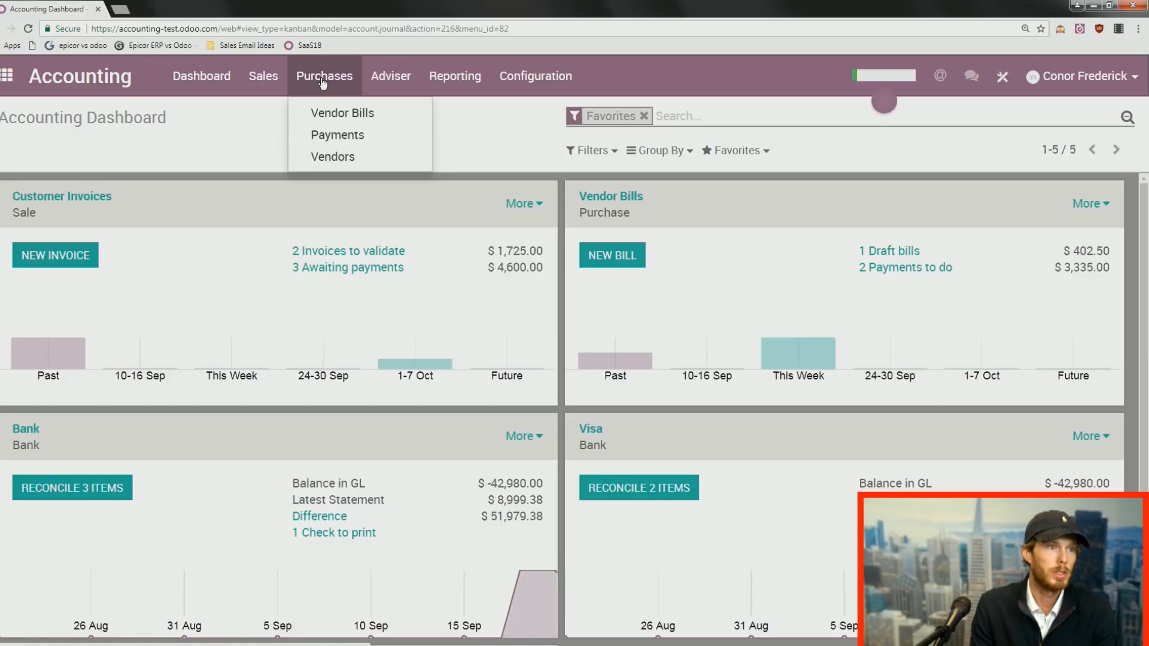
{"action": "left_click", "coordinate": [334, 119]}
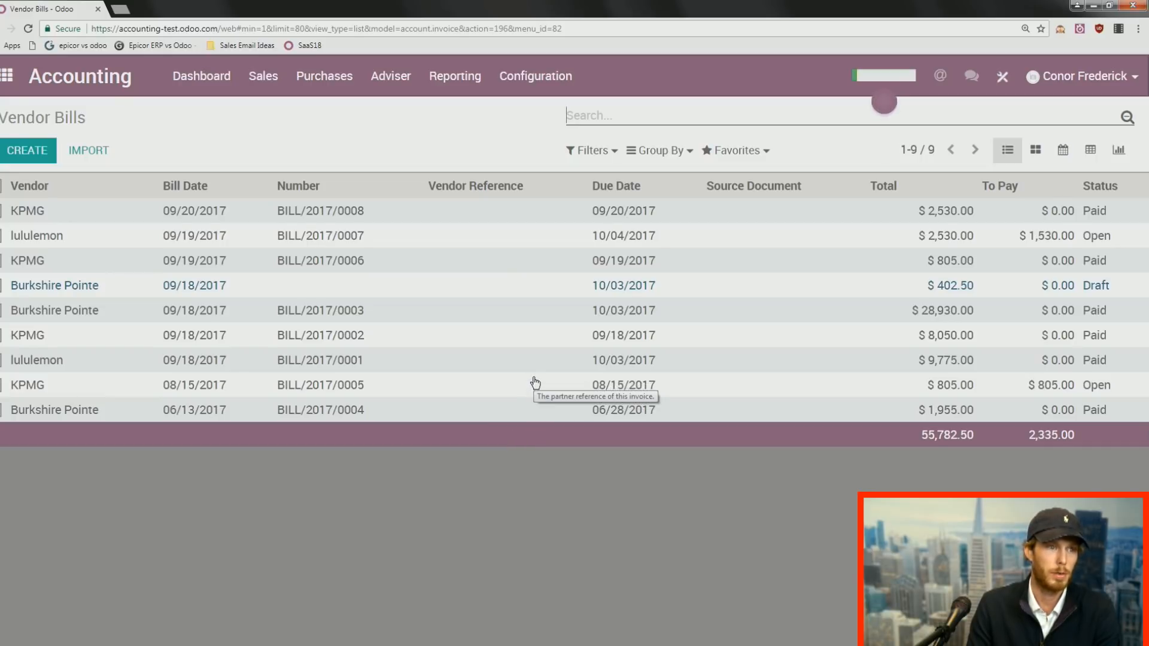
{"action": "left_click", "coordinate": [182, 76]}
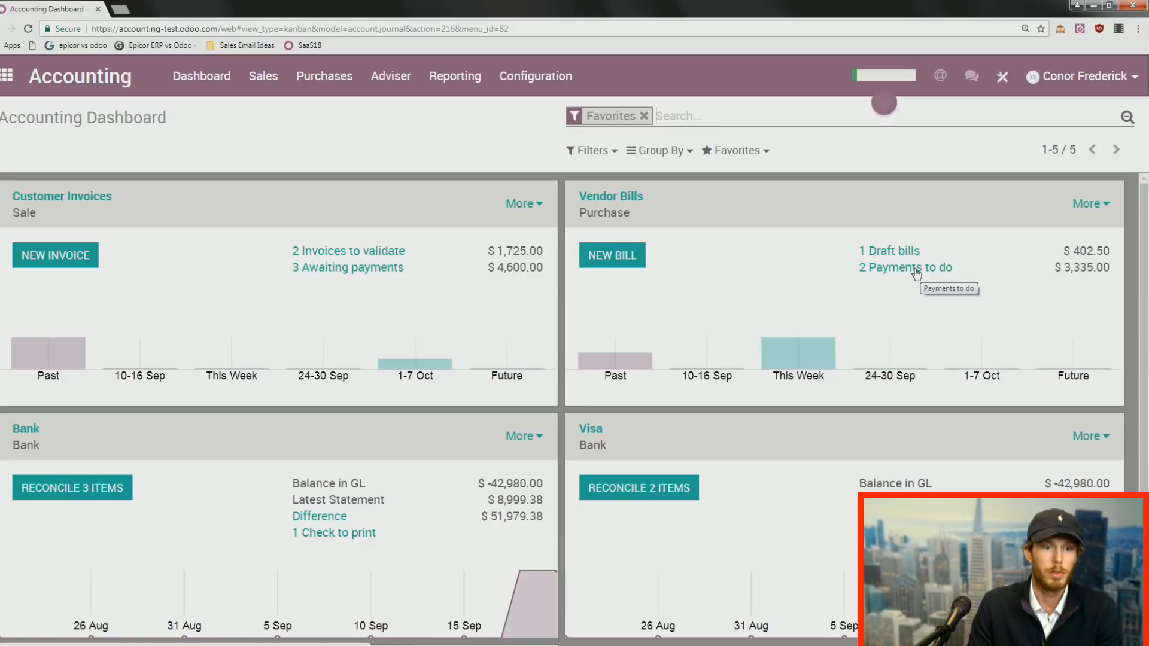
{"action": "left_click", "coordinate": [914, 272]}
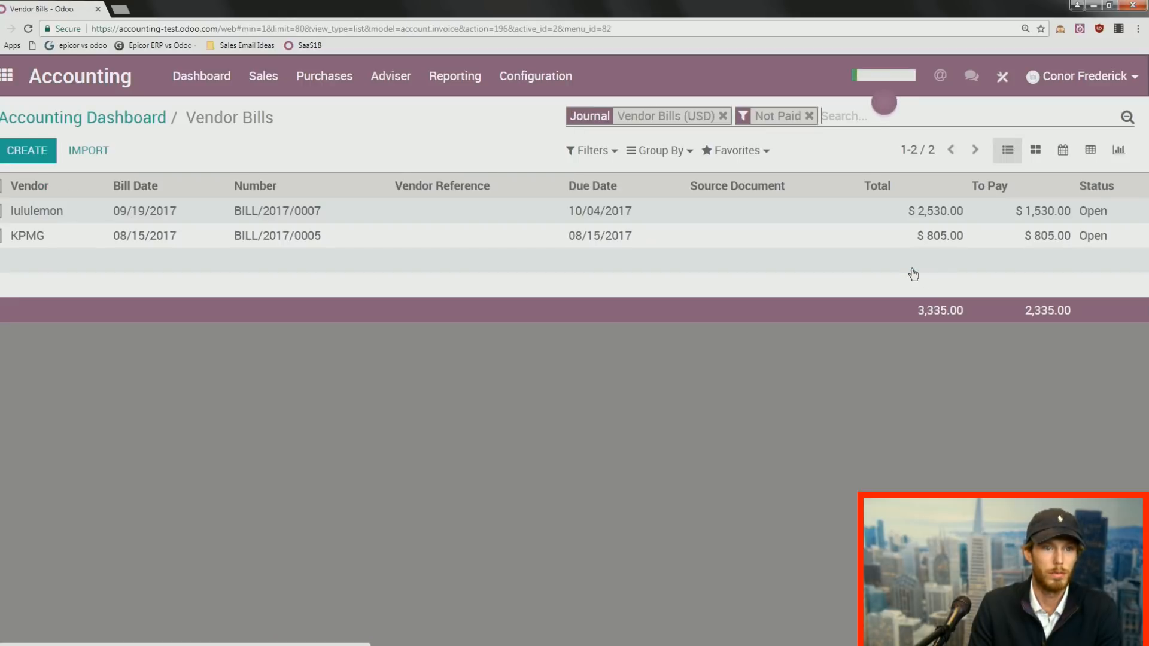
{"action": "left_click", "coordinate": [144, 118]}
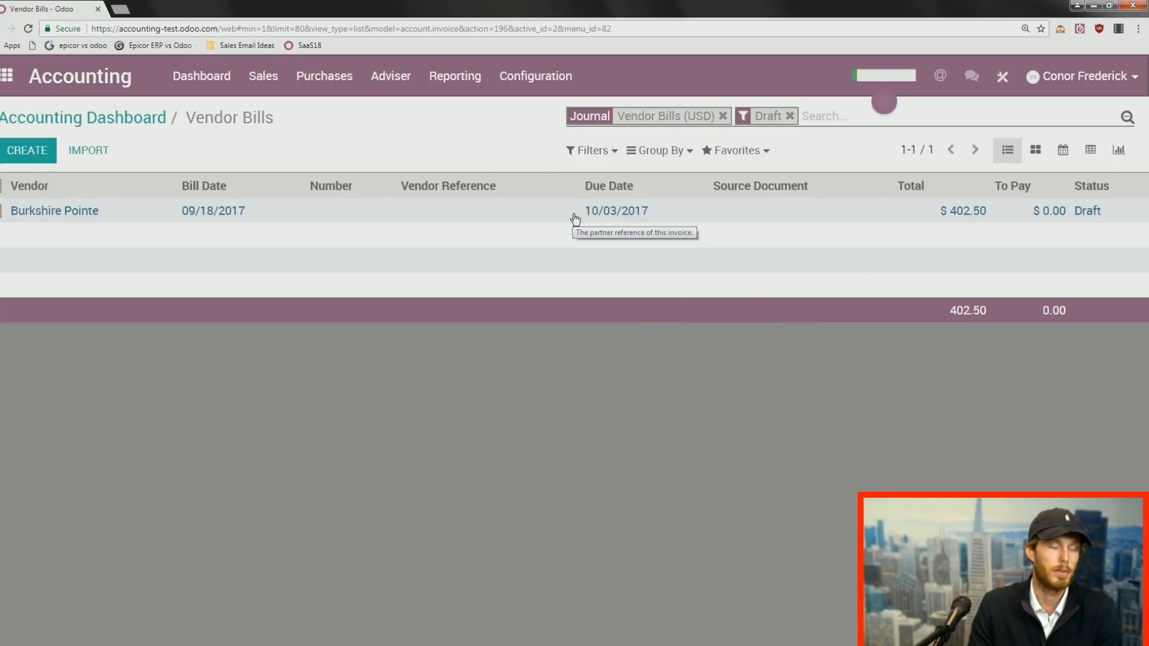
{"action": "left_click", "coordinate": [790, 116]}
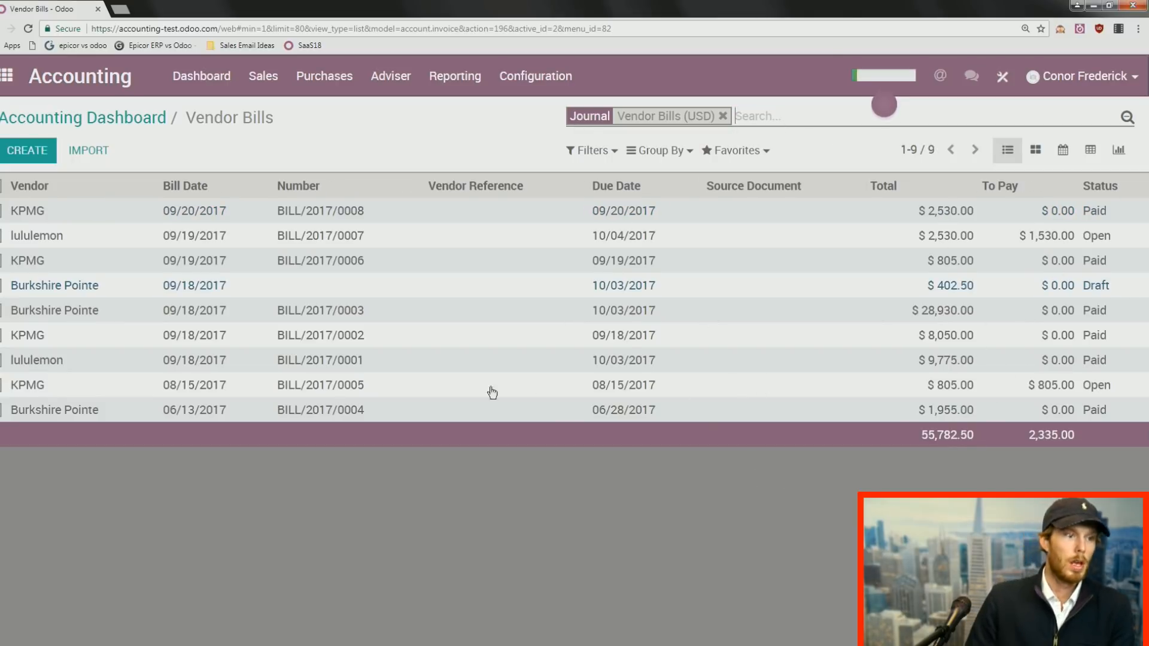
Create a vendor bill for lululemon with one line for the product Apple iPhone 8.
{"action": "left_click", "coordinate": [32, 154]}
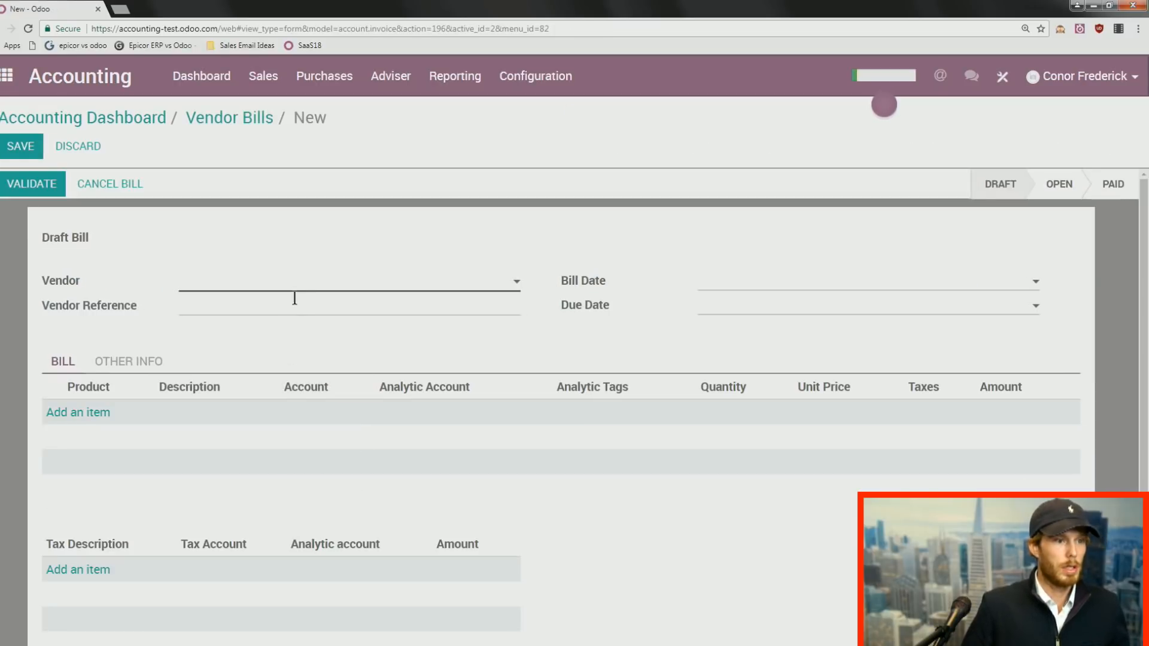
{"action": "left_click", "coordinate": [296, 292]}
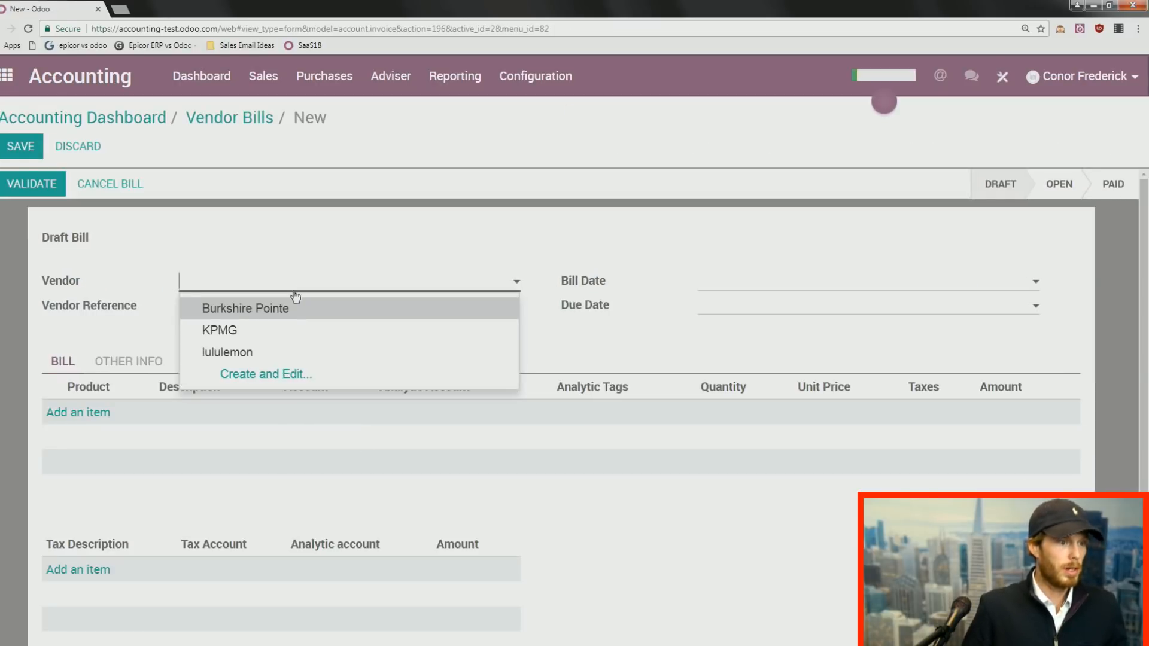
{"action": "left_click", "coordinate": [218, 352]}
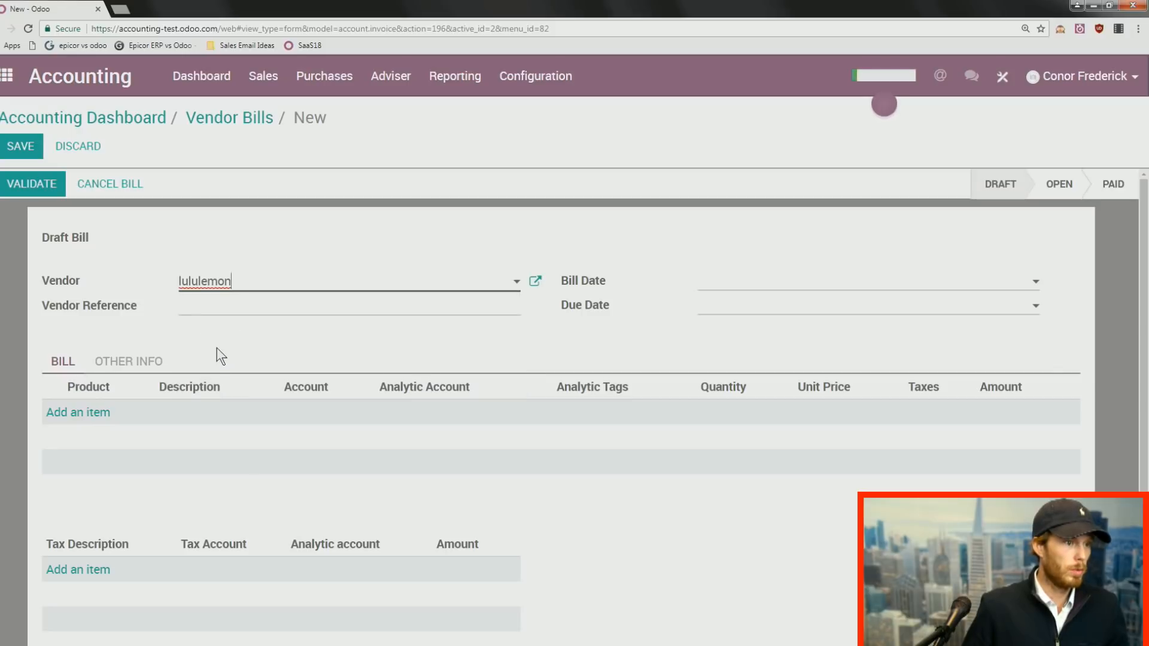
{"action": "left_click", "coordinate": [97, 414]}
{"action": "left_click", "coordinate": [94, 419]}
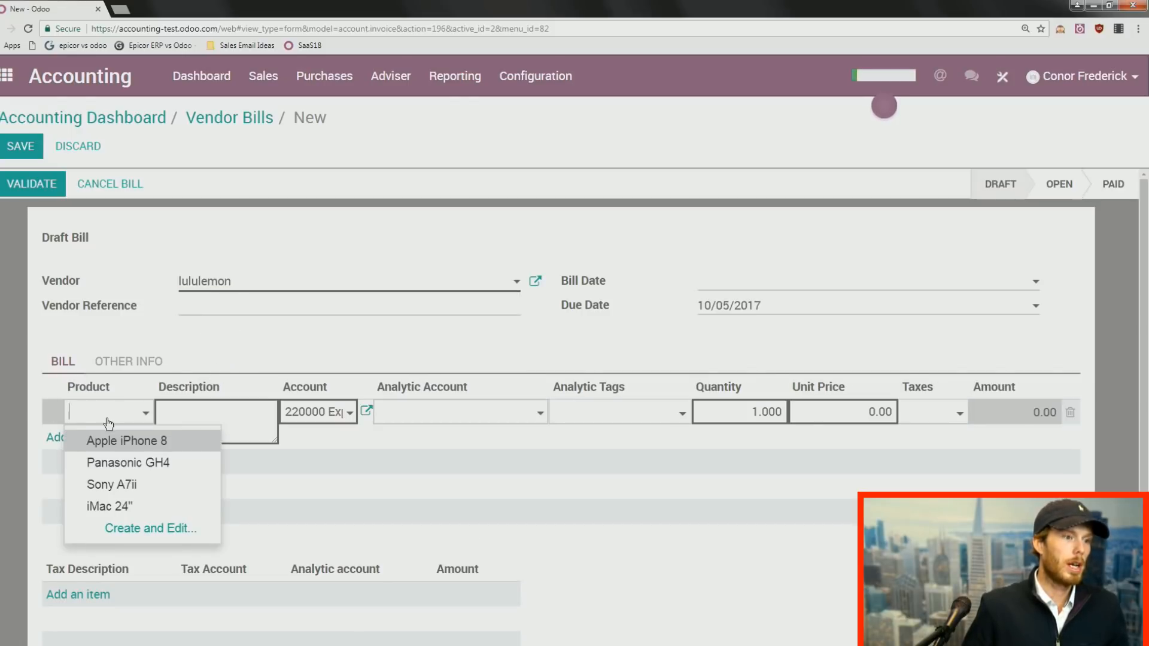
{"action": "left_click", "coordinate": [122, 441]}
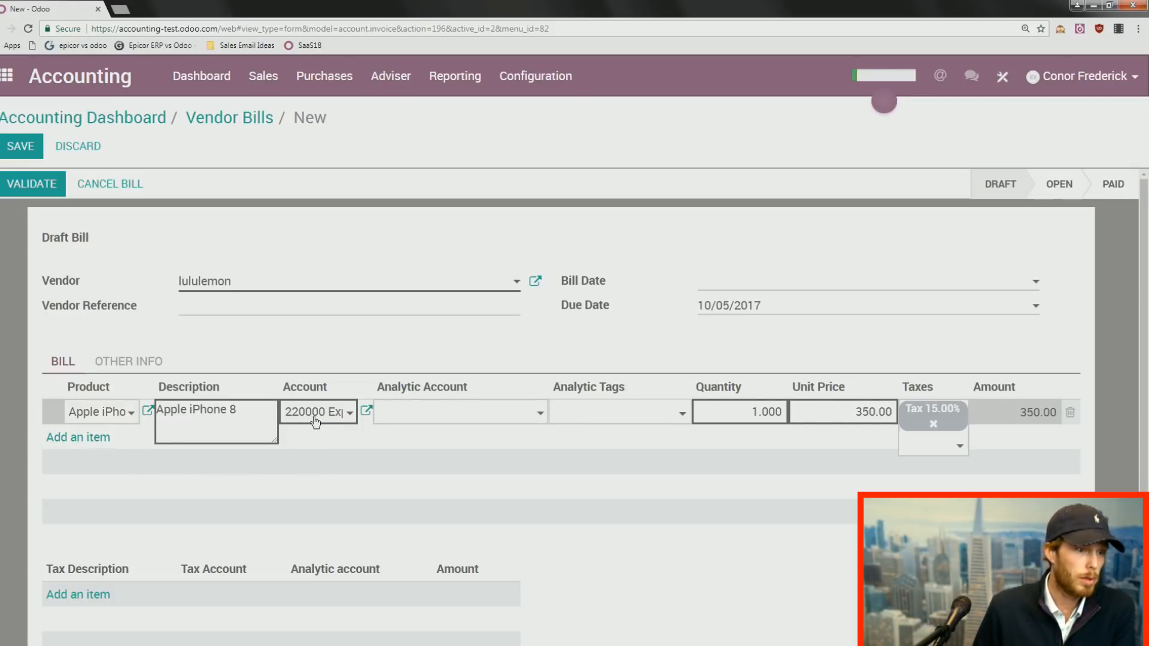
{"action": "mouse_move", "coordinate": [315, 421]}
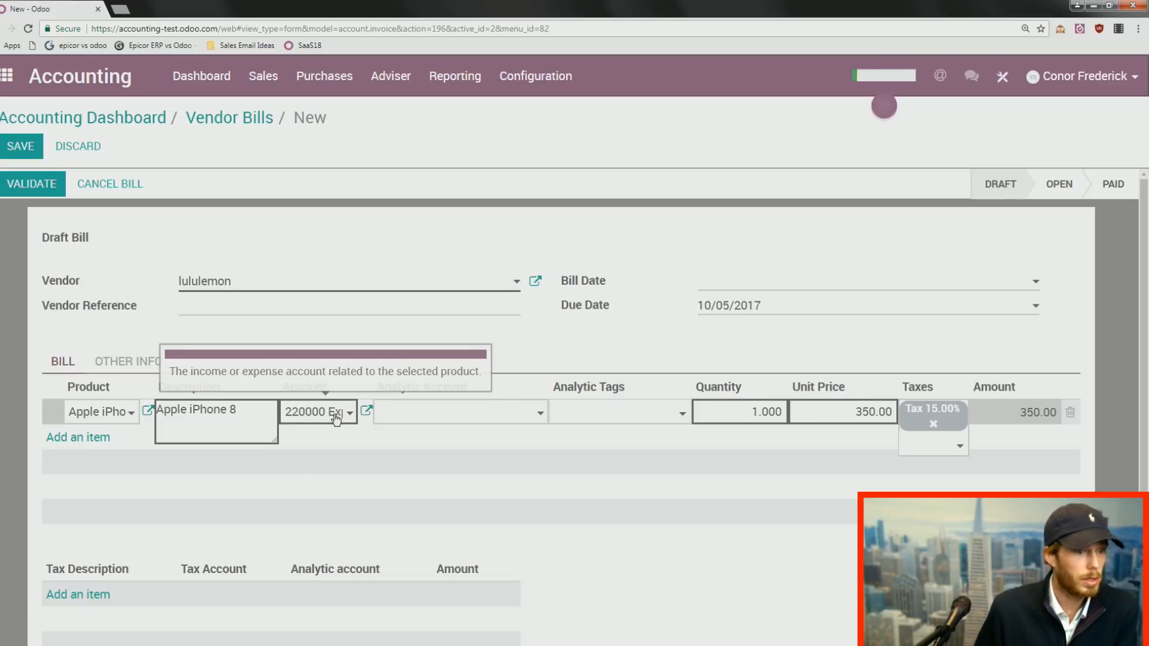
{"action": "scroll", "coordinate": [331, 510], "scroll_direction": "down", "scroll_amount": 1}
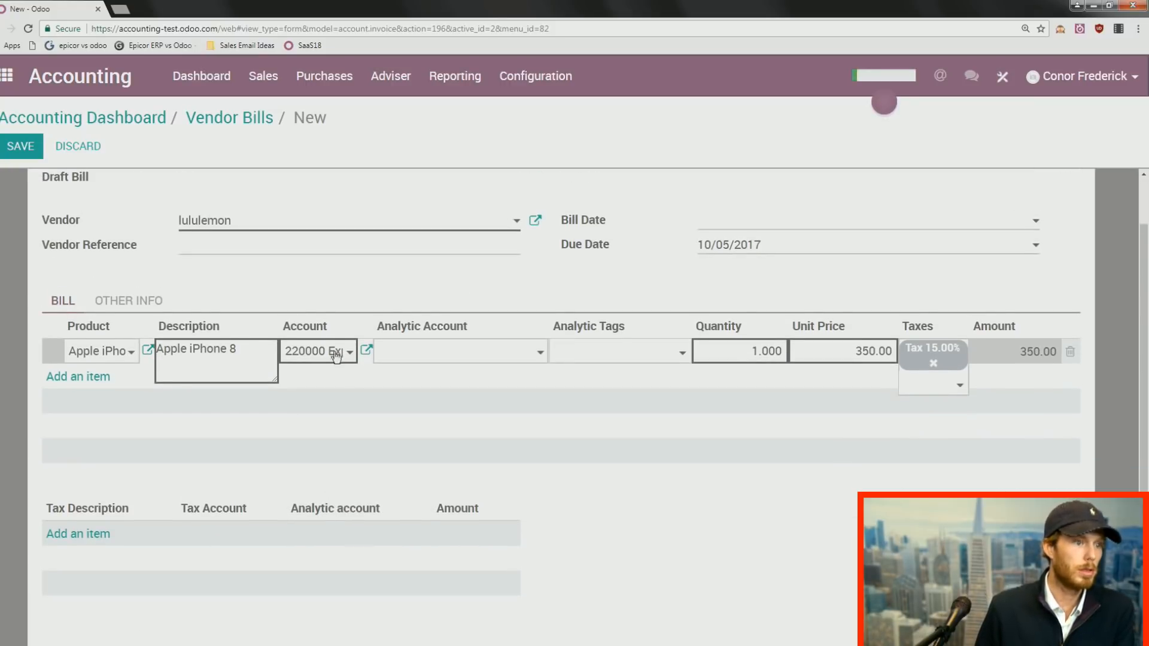
{"action": "scroll", "coordinate": [327, 470], "scroll_direction": "up", "scroll_amount": 1}
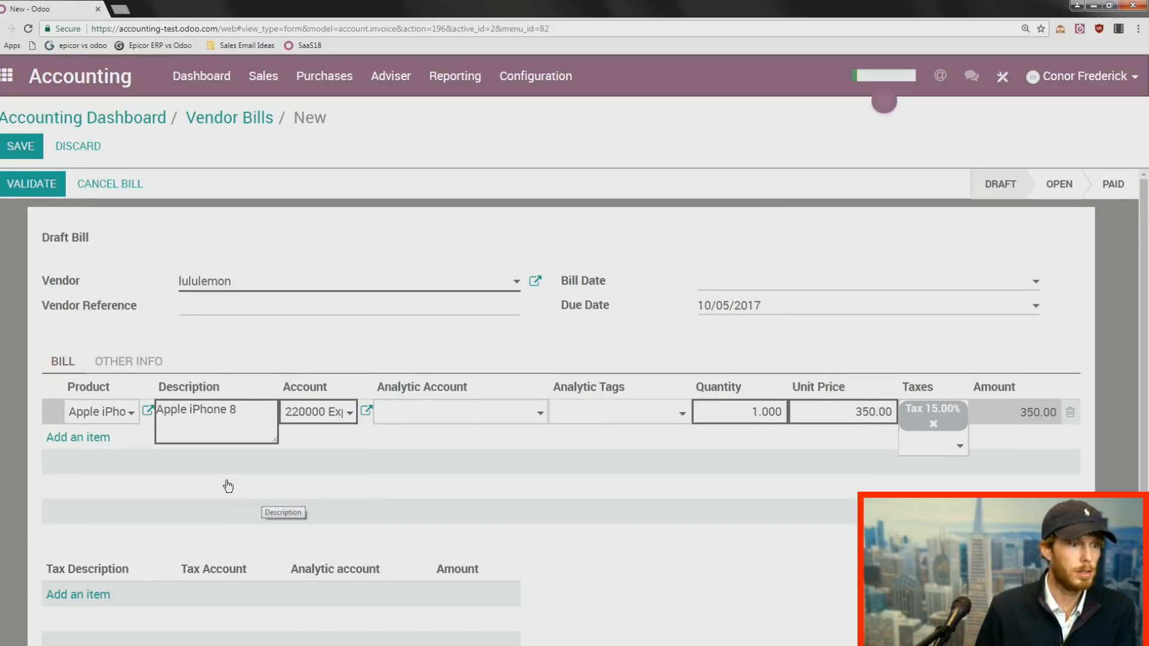
Validate the lululemon bill and review its journal, account and payment terms, ending back on the bill lines.
{"action": "left_click", "coordinate": [37, 186]}
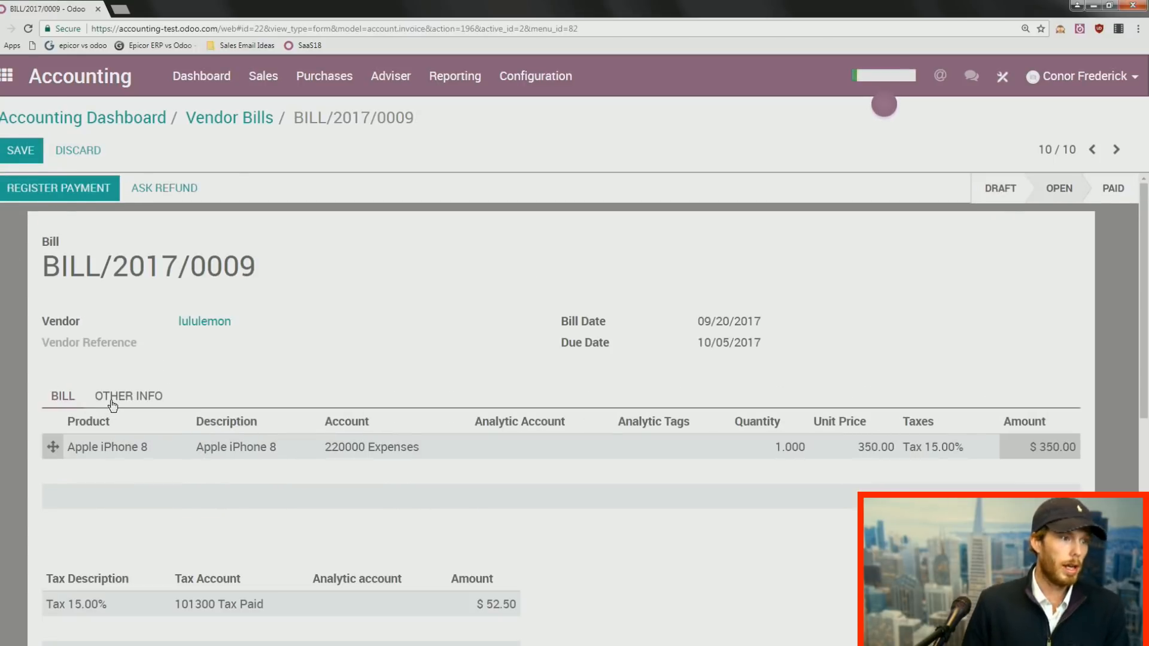
{"action": "left_click", "coordinate": [114, 397]}
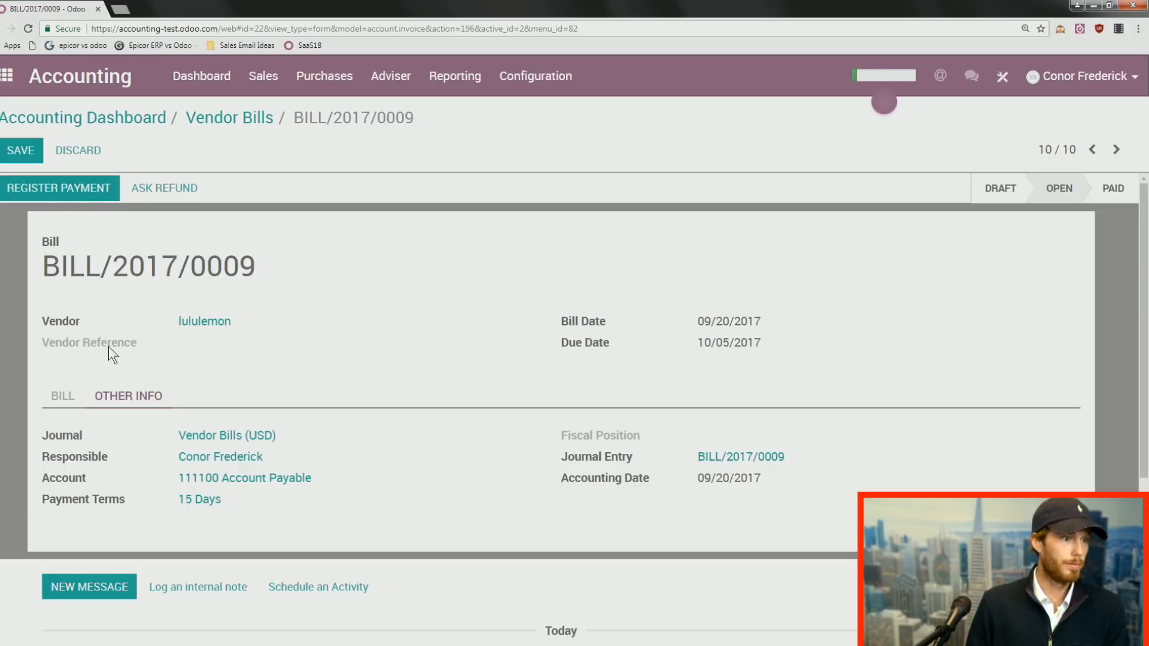
{"action": "left_click", "coordinate": [62, 396]}
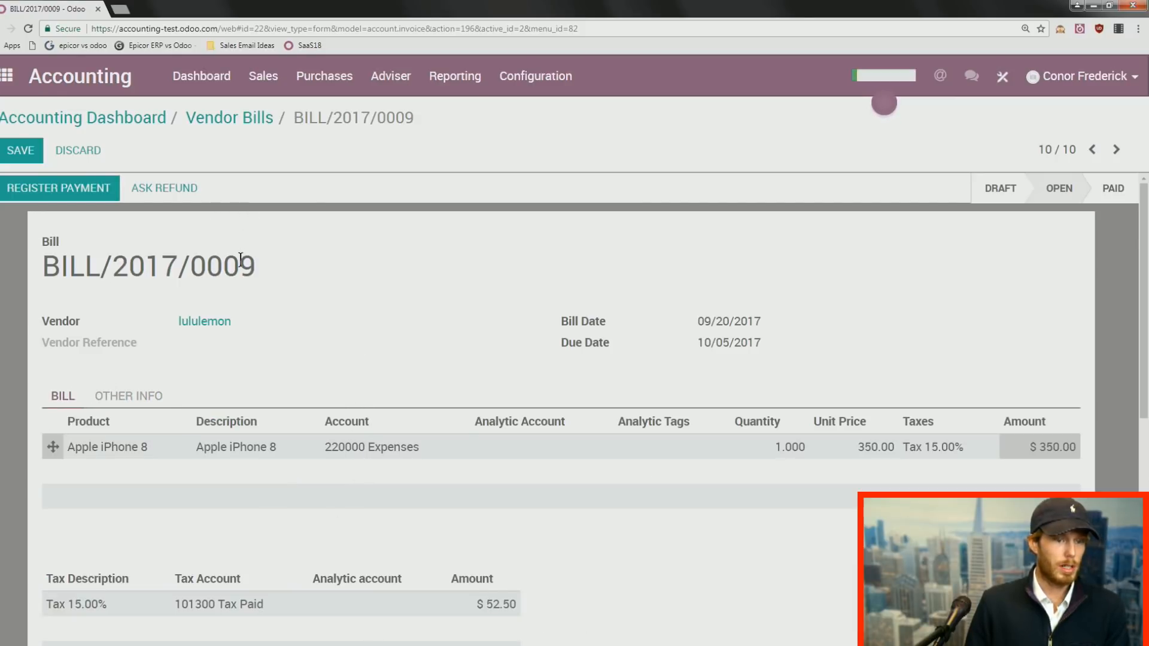
Register and validate a partial payment of $200 on the lululemon bill, using Bank (USD) and the Check payment method.
{"action": "left_click", "coordinate": [67, 190]}
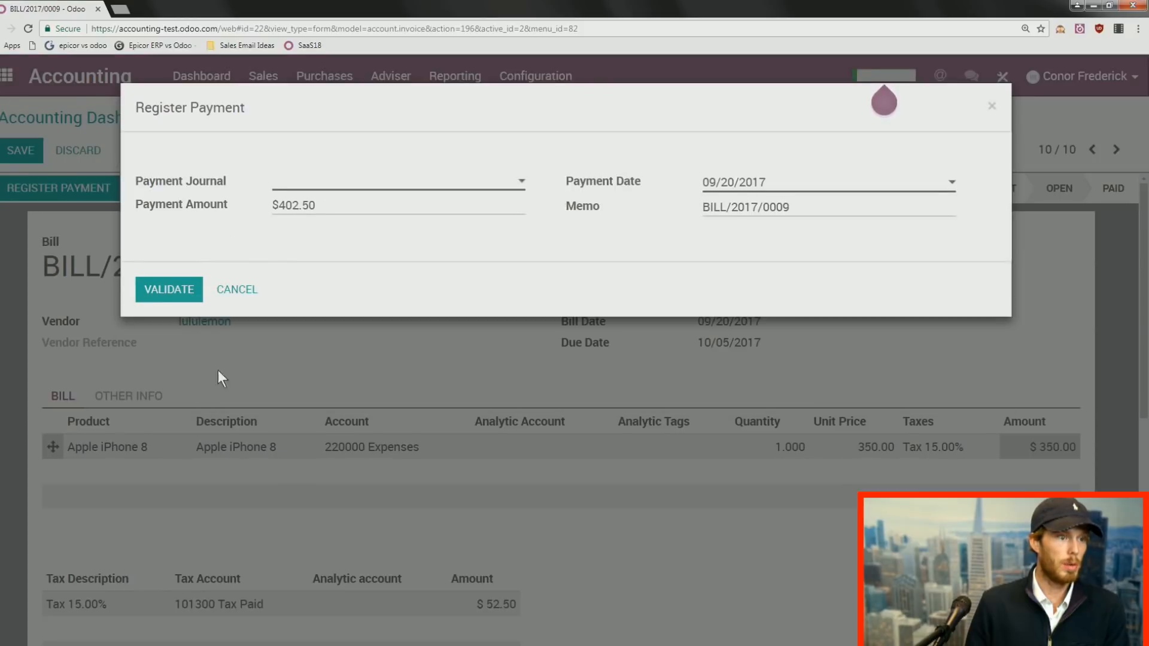
{"action": "left_click", "coordinate": [344, 190]}
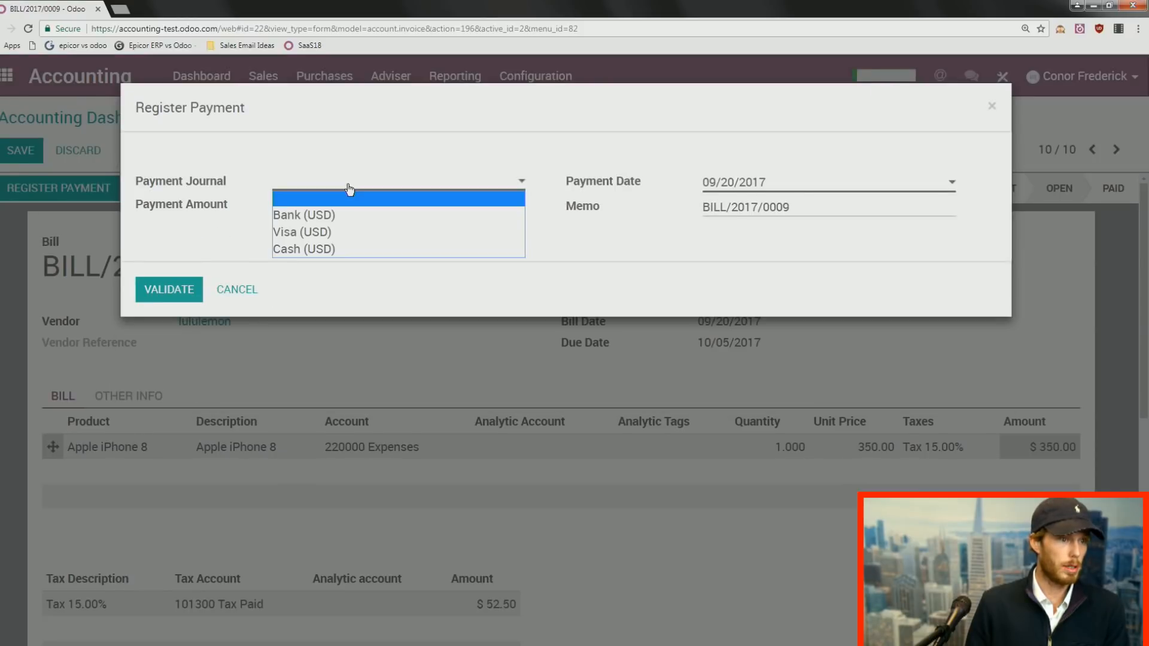
{"action": "left_click", "coordinate": [311, 214]}
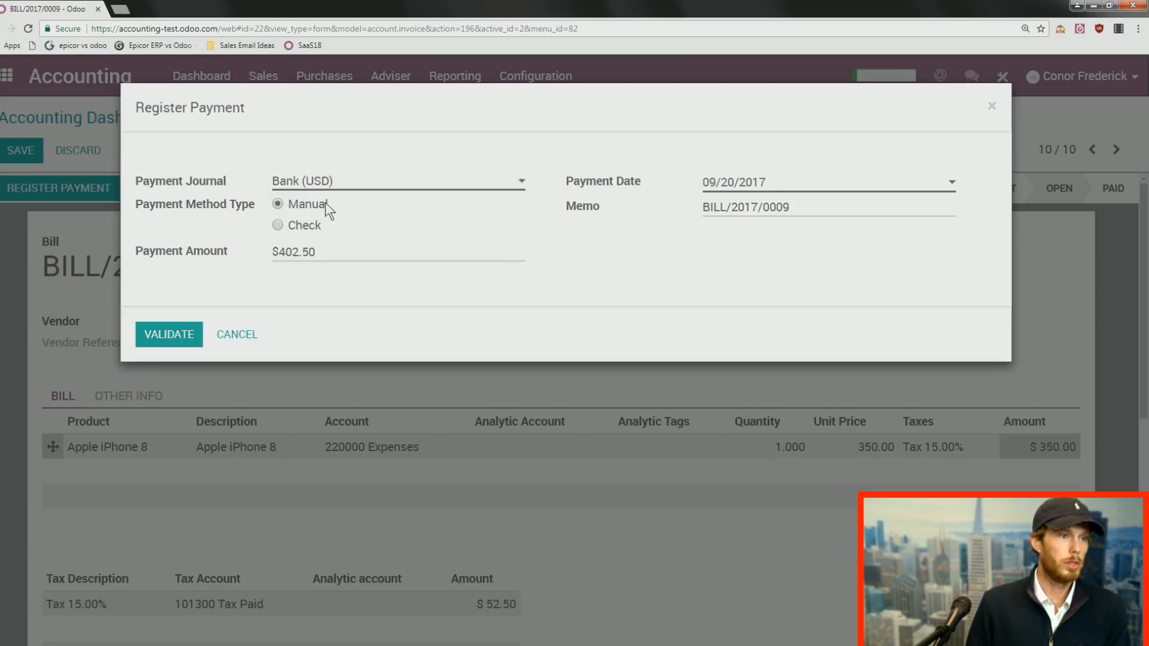
{"action": "left_click", "coordinate": [297, 227]}
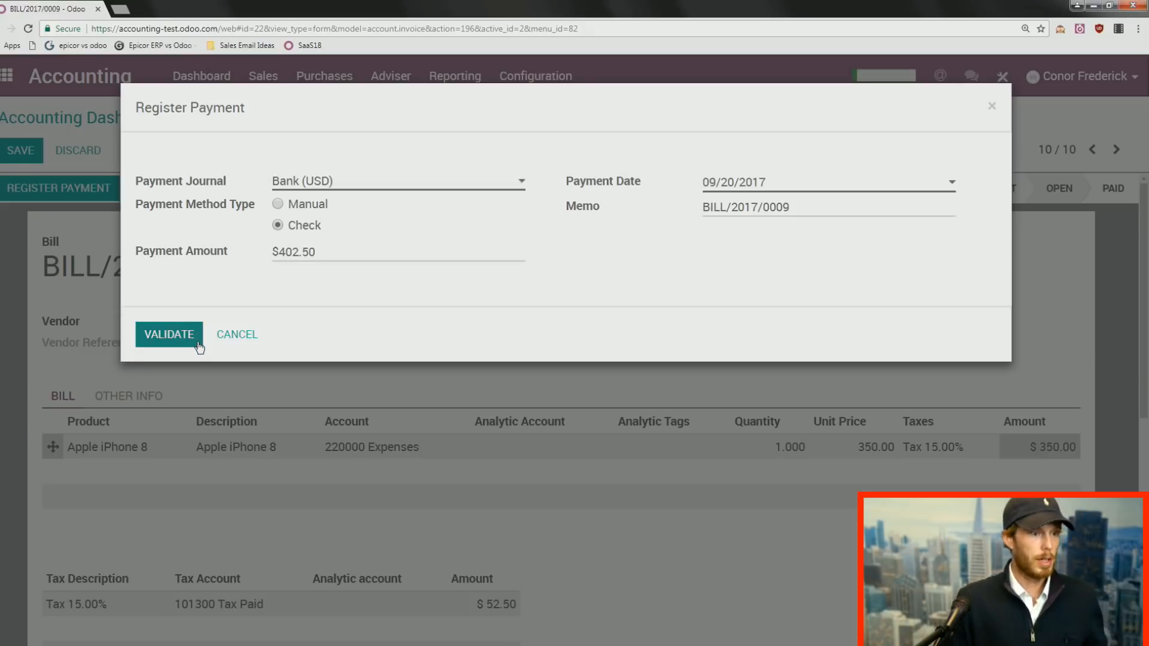
{"action": "left_click_drag", "start_coordinate": [321, 252], "coordinate": [200, 253]}
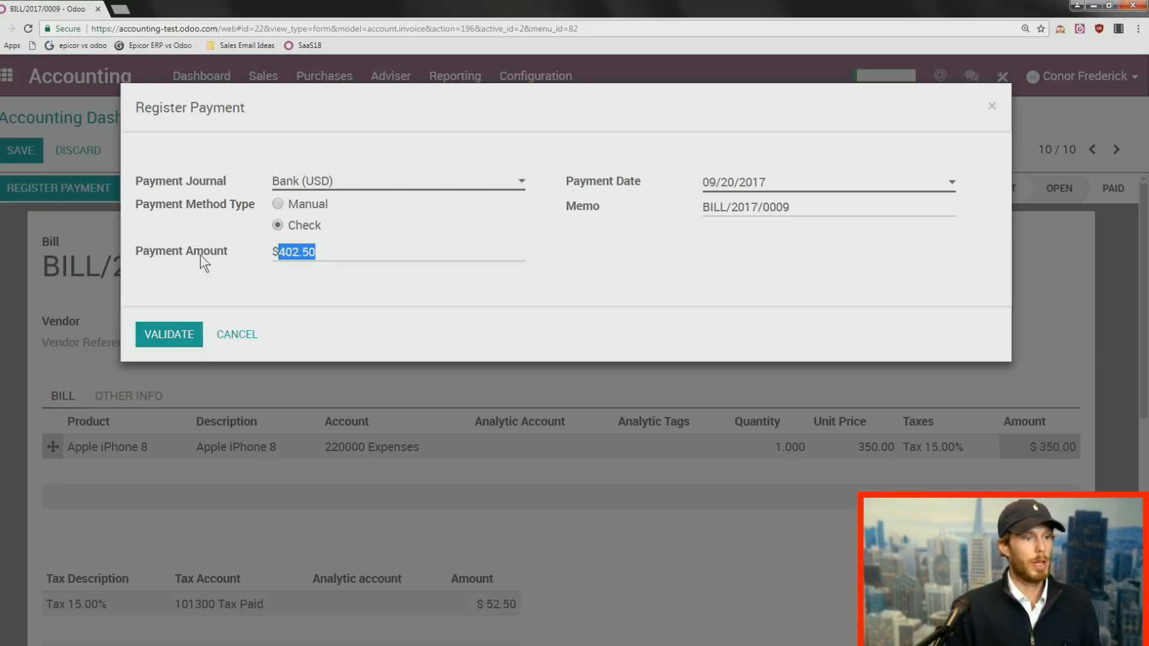
{"action": "type", "text": "200"}
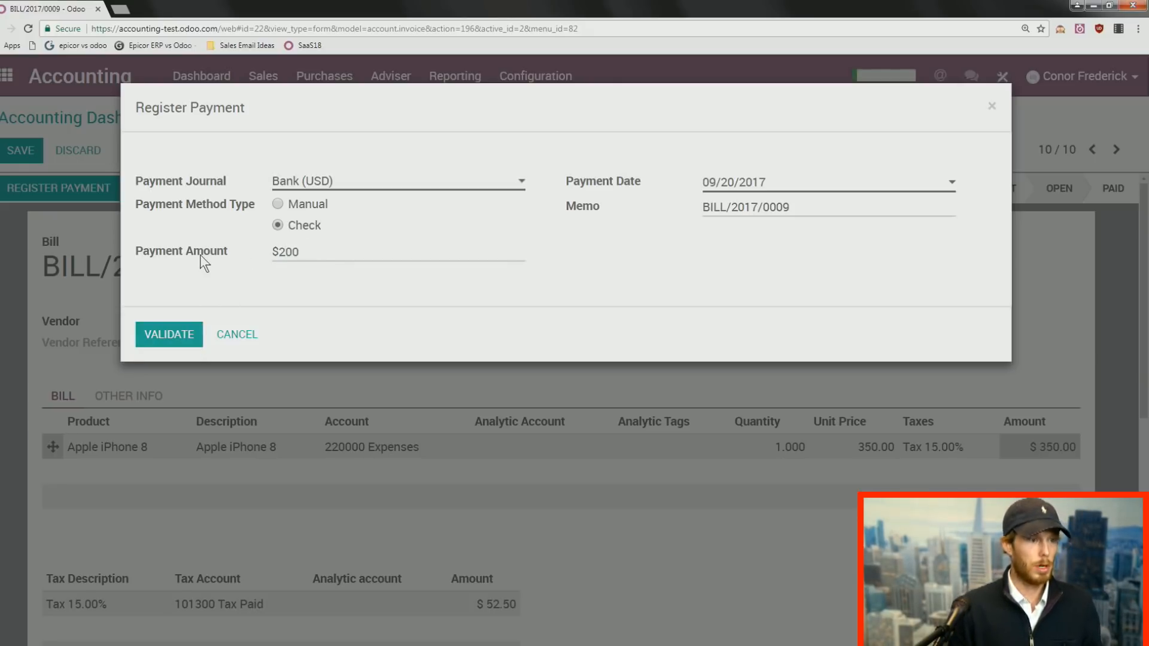
{"action": "left_click", "coordinate": [183, 337]}
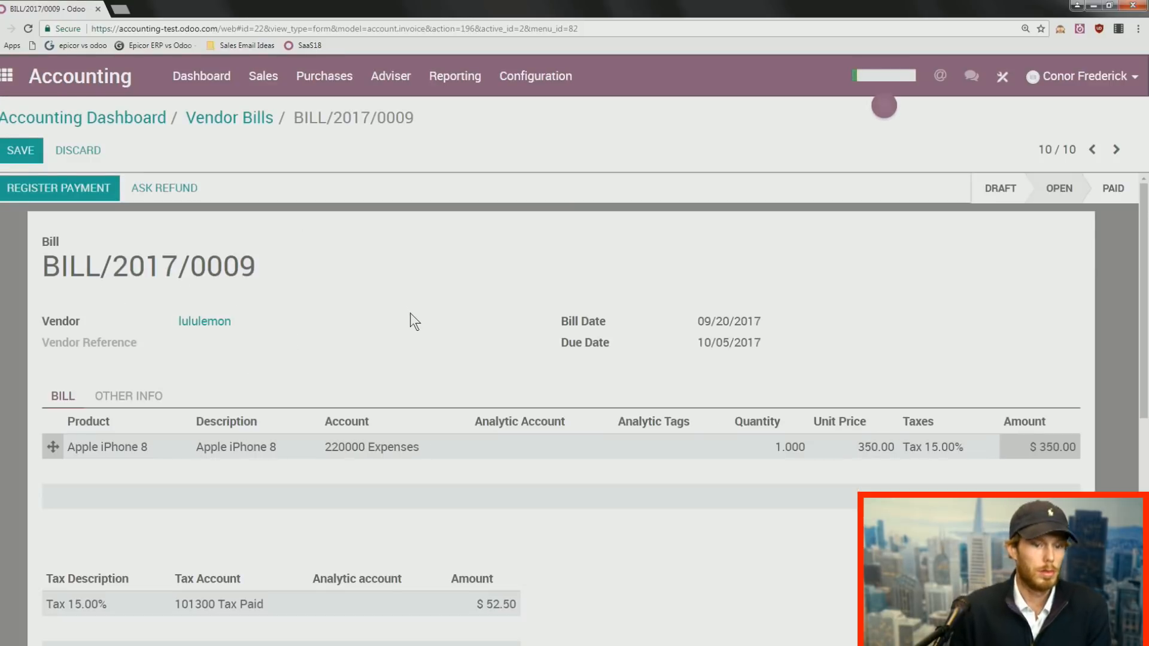
Review the amount due and the payment information of the partial payment on the lululemon bill, and save the bill.
{"action": "scroll", "coordinate": [419, 335], "scroll_direction": "down", "scroll_amount": 3}
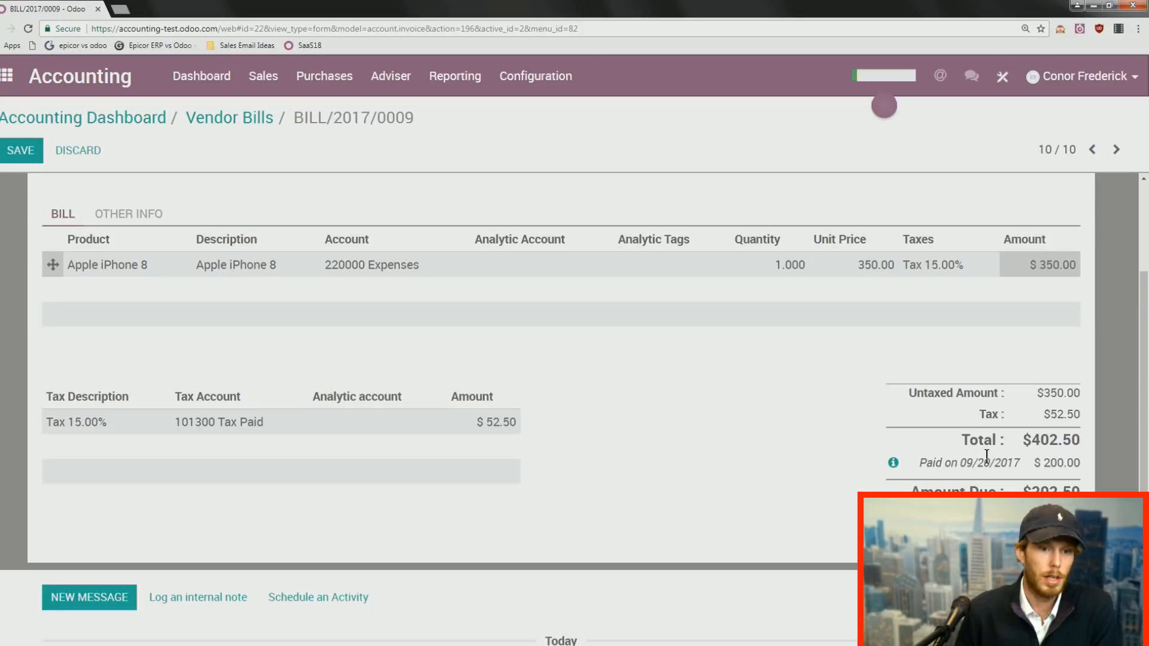
{"action": "left_click_drag", "start_coordinate": [911, 490], "coordinate": [1075, 491]}
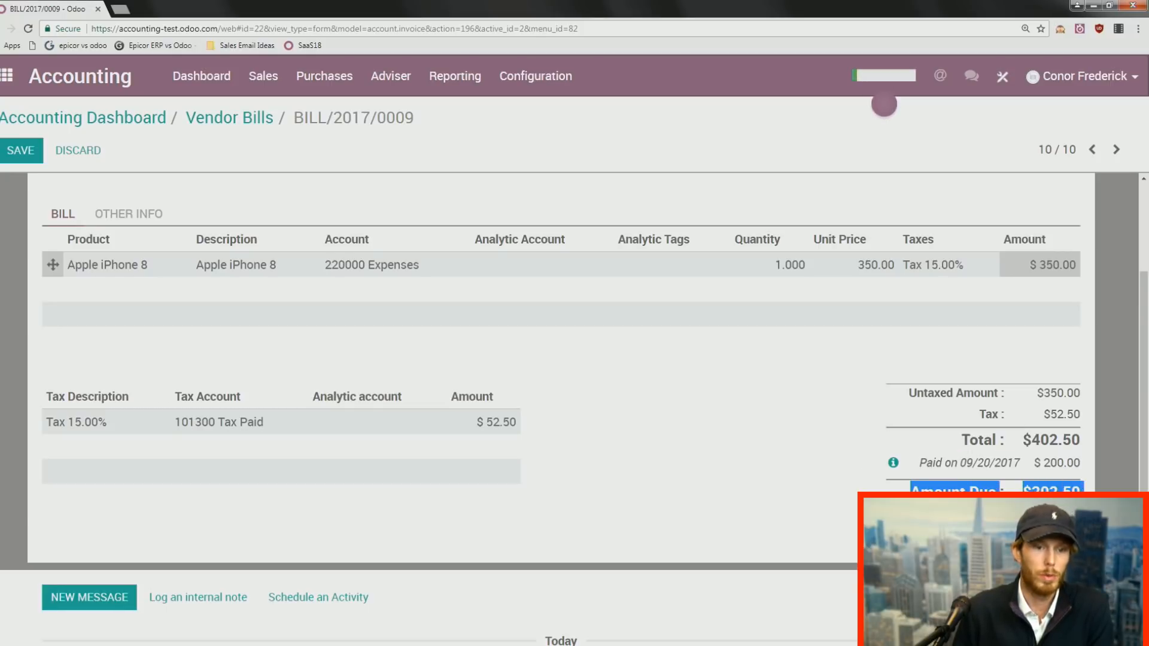
{"action": "left_click", "coordinate": [893, 466]}
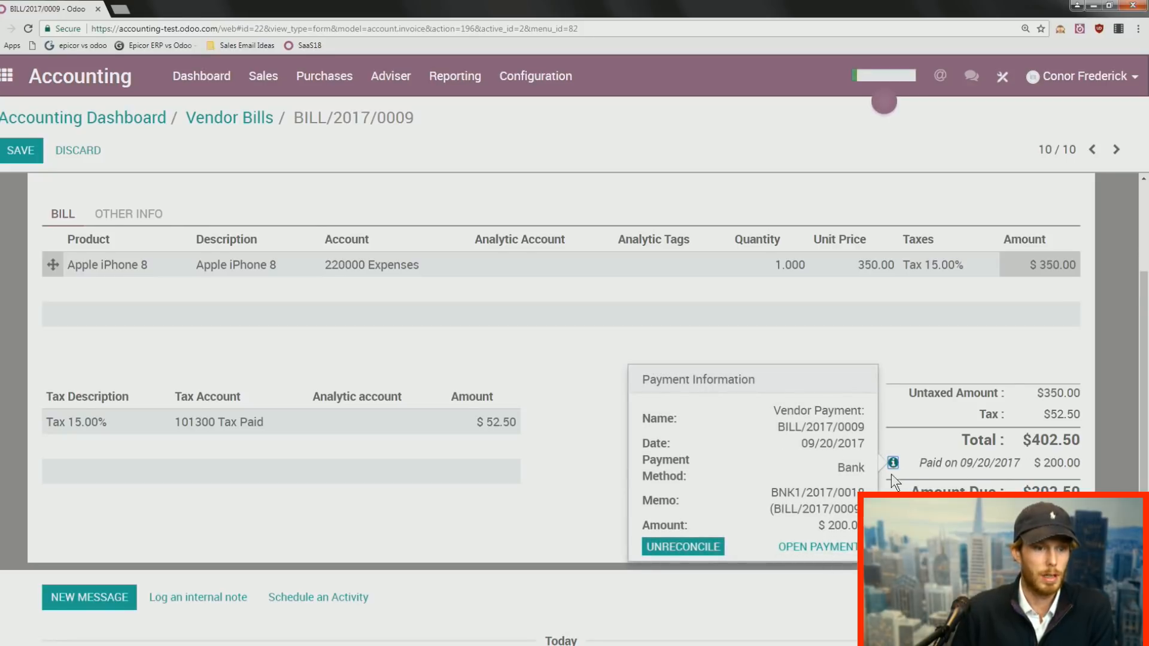
{"action": "left_click", "coordinate": [789, 357]}
{"action": "scroll", "coordinate": [780, 432], "scroll_direction": "down", "scroll_amount": 3}
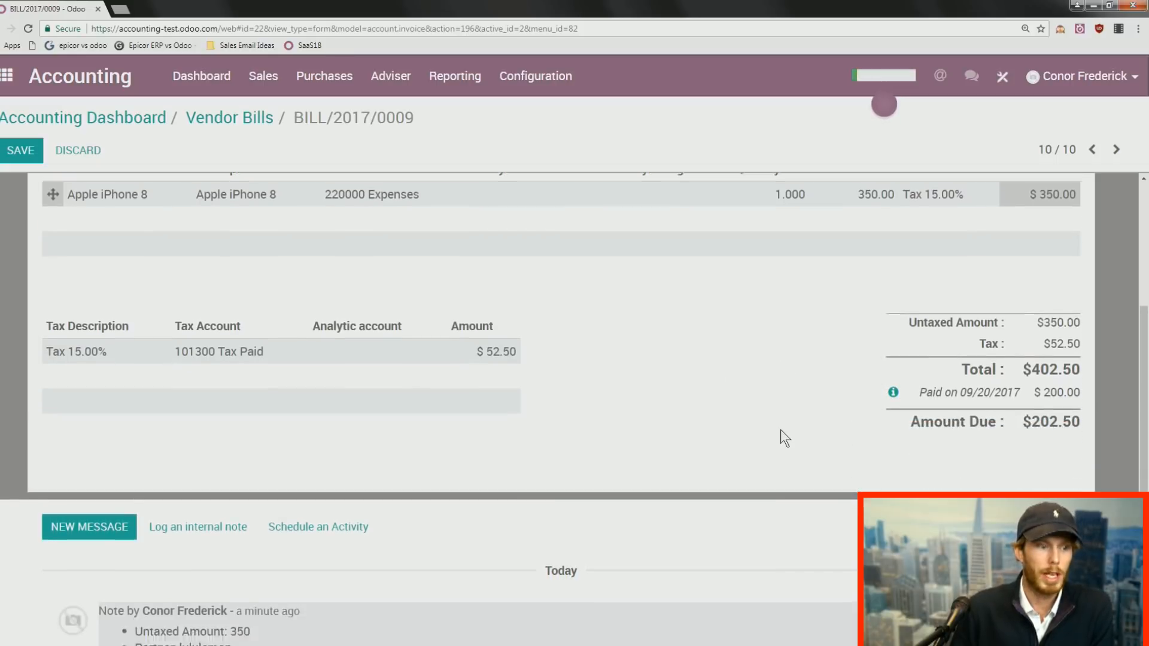
{"action": "scroll", "coordinate": [731, 493], "scroll_direction": "up", "scroll_amount": 6}
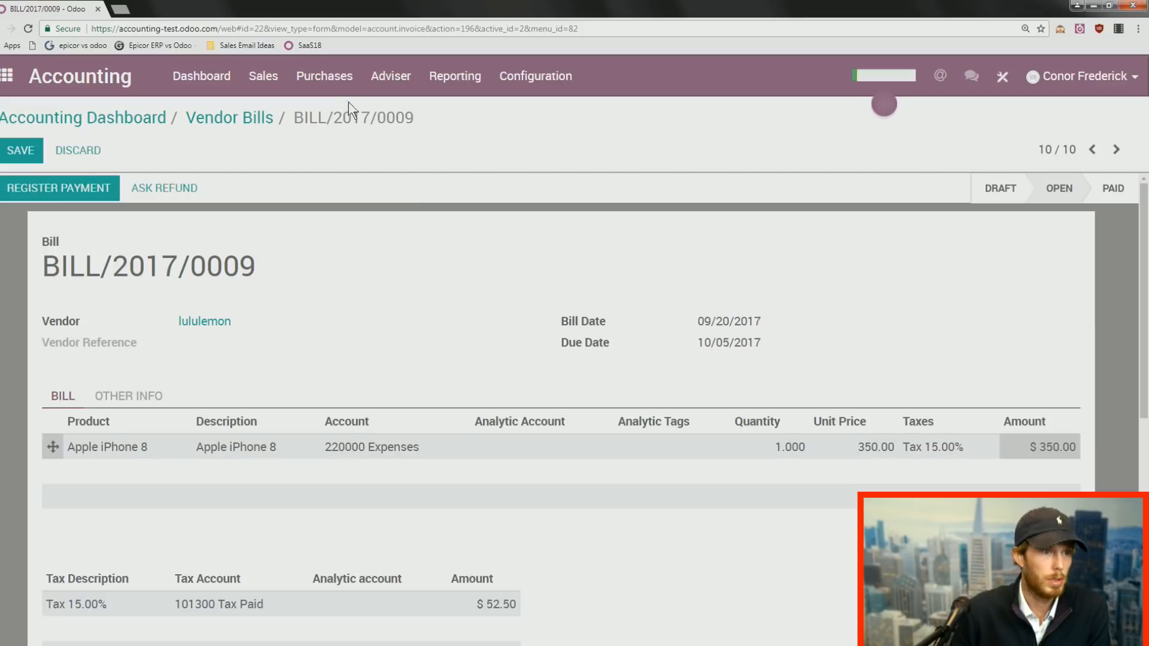
{"action": "left_click", "coordinate": [15, 156]}
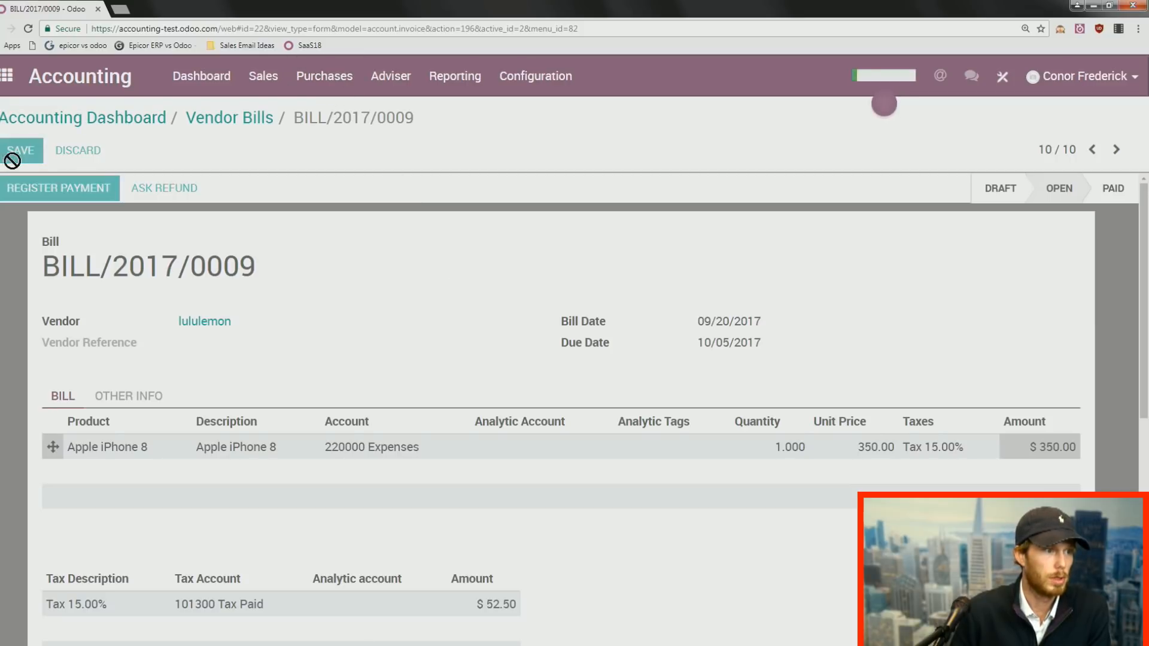
From the vendor payments, print the check for the $200 lululemon payment using the Top check layout.
{"action": "left_click", "coordinate": [323, 84]}
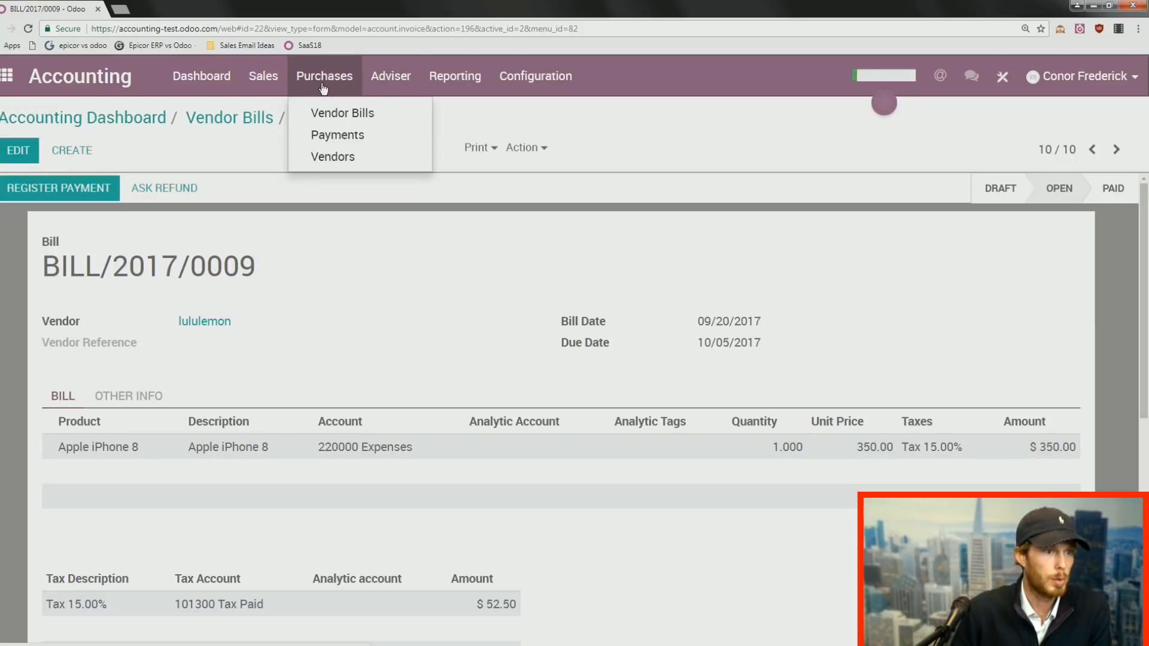
{"action": "left_click", "coordinate": [341, 136]}
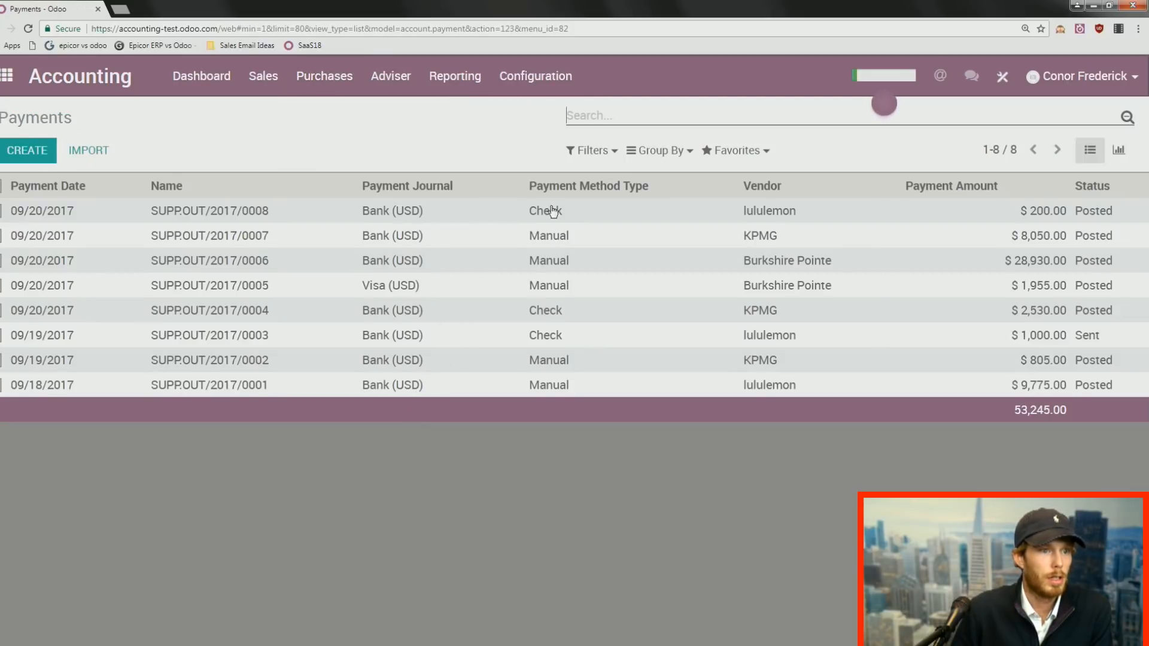
{"action": "left_click", "coordinate": [4, 213]}
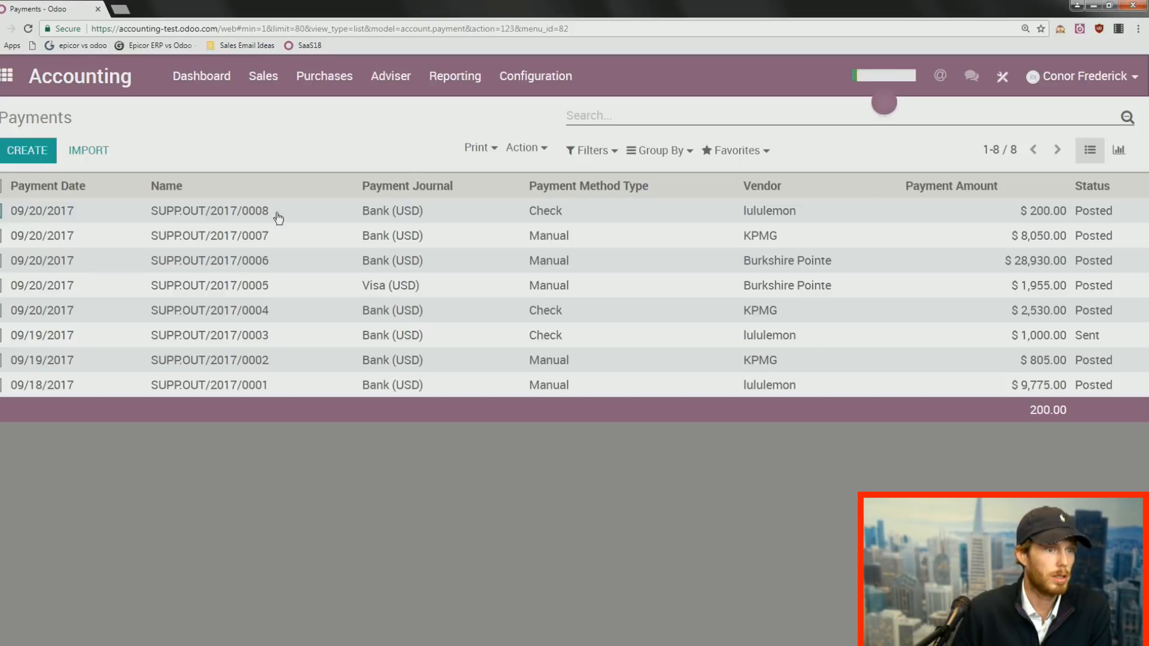
{"action": "left_click", "coordinate": [487, 149]}
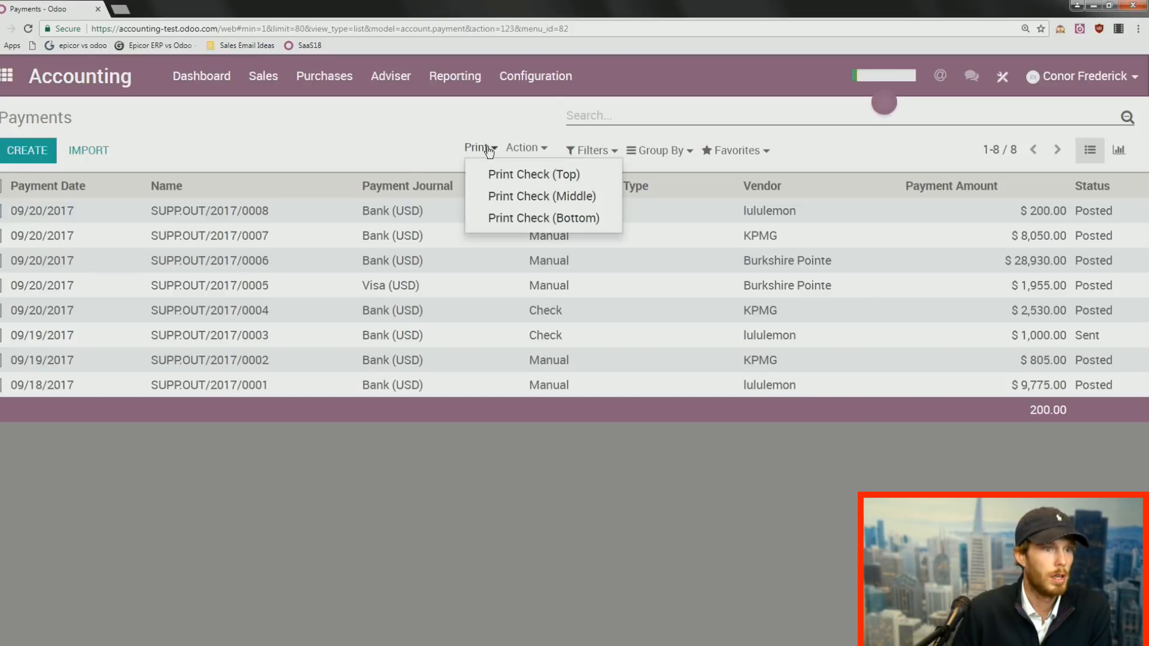
{"action": "left_click", "coordinate": [508, 175]}
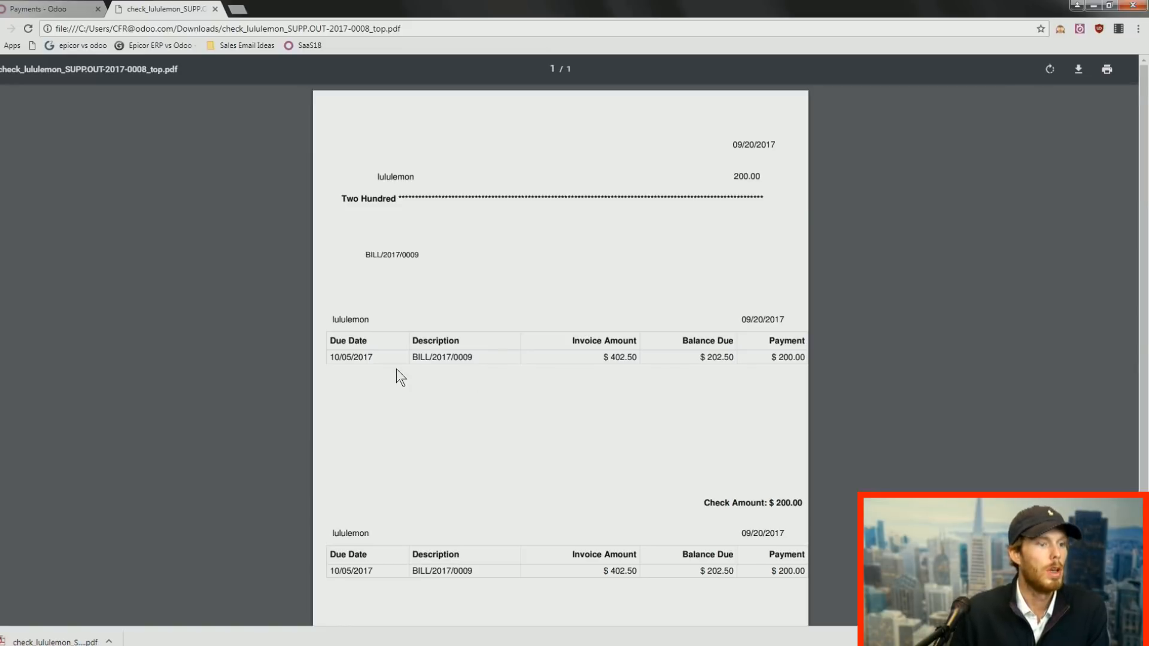
Review the payee, amount and bill details on the printed check PDF, and close it.
{"action": "scroll", "coordinate": [432, 415], "scroll_direction": "down", "scroll_amount": 2}
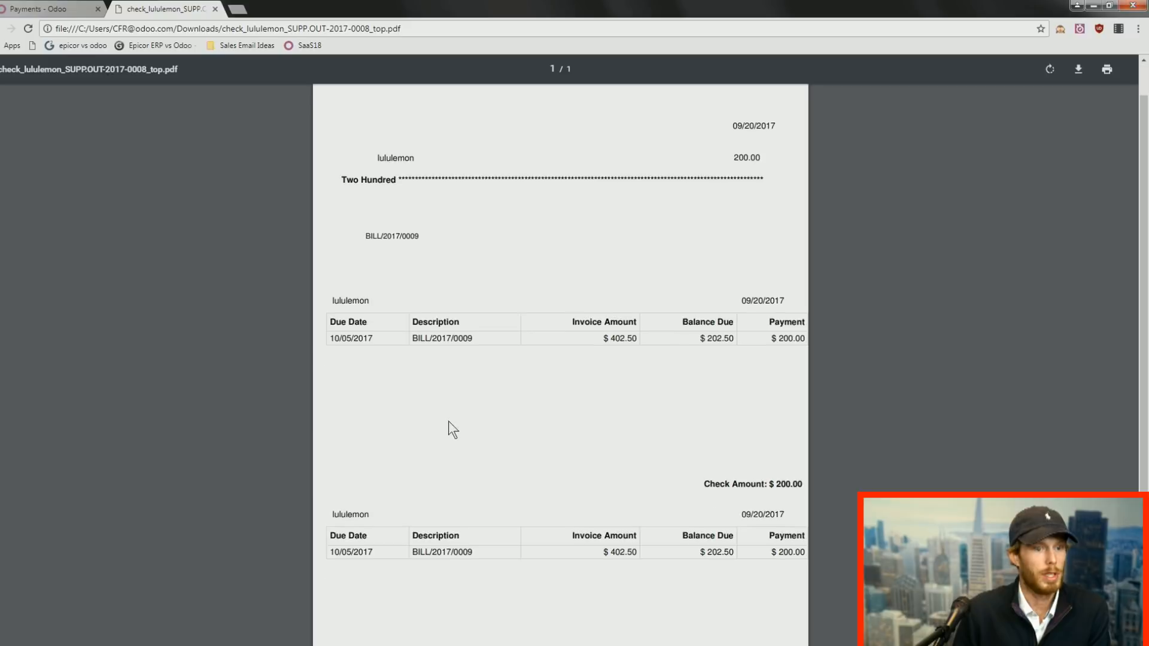
{"action": "scroll", "coordinate": [532, 465], "scroll_direction": "up", "scroll_amount": 2}
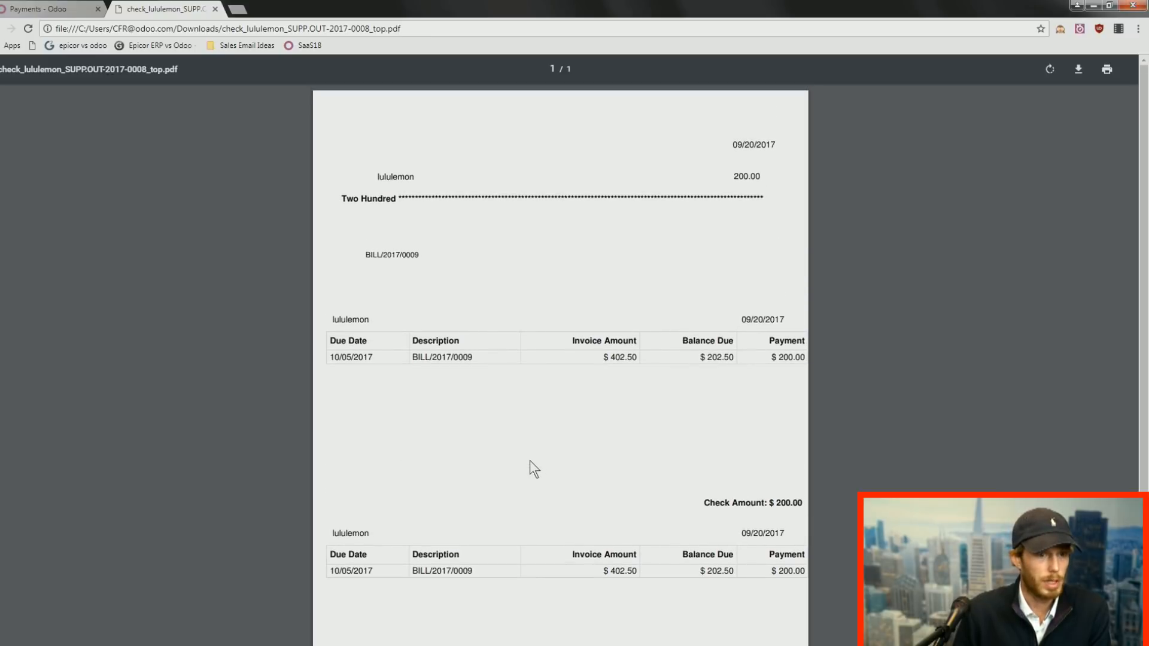
{"action": "left_click", "coordinate": [215, 9]}
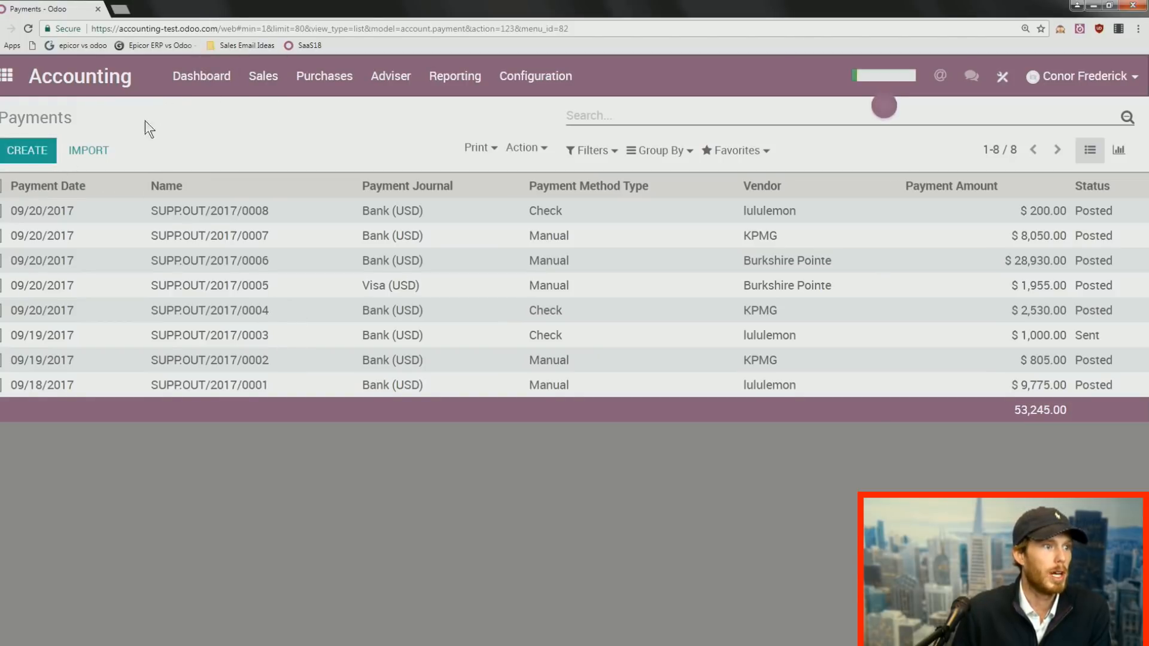
Reopen lululemon bill BILL/2017/0009 from the vendor bills and register and validate a payment of its remaining balance from Bank (USD).
{"action": "left_click", "coordinate": [308, 84]}
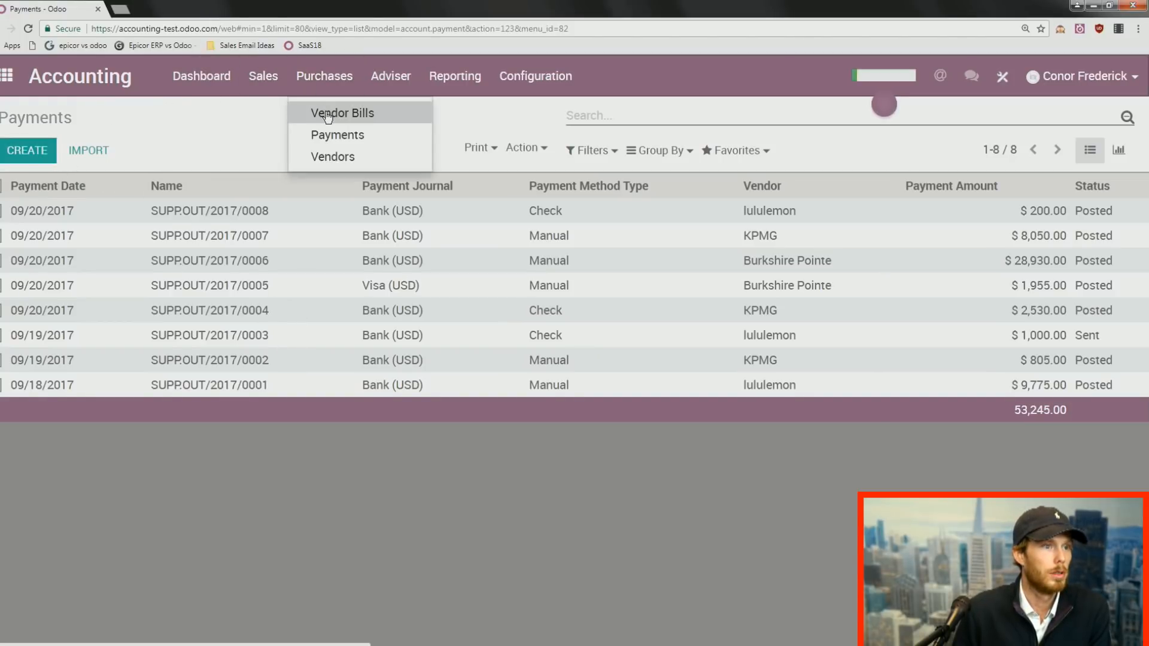
{"action": "left_click", "coordinate": [323, 112]}
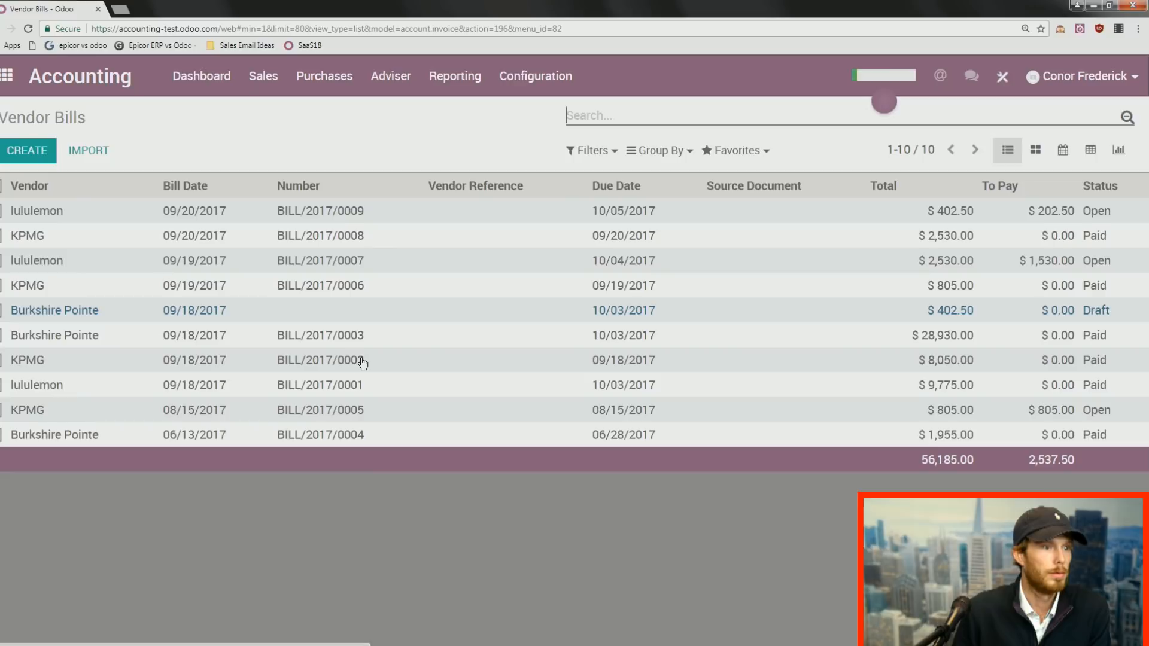
{"action": "left_click", "coordinate": [286, 218]}
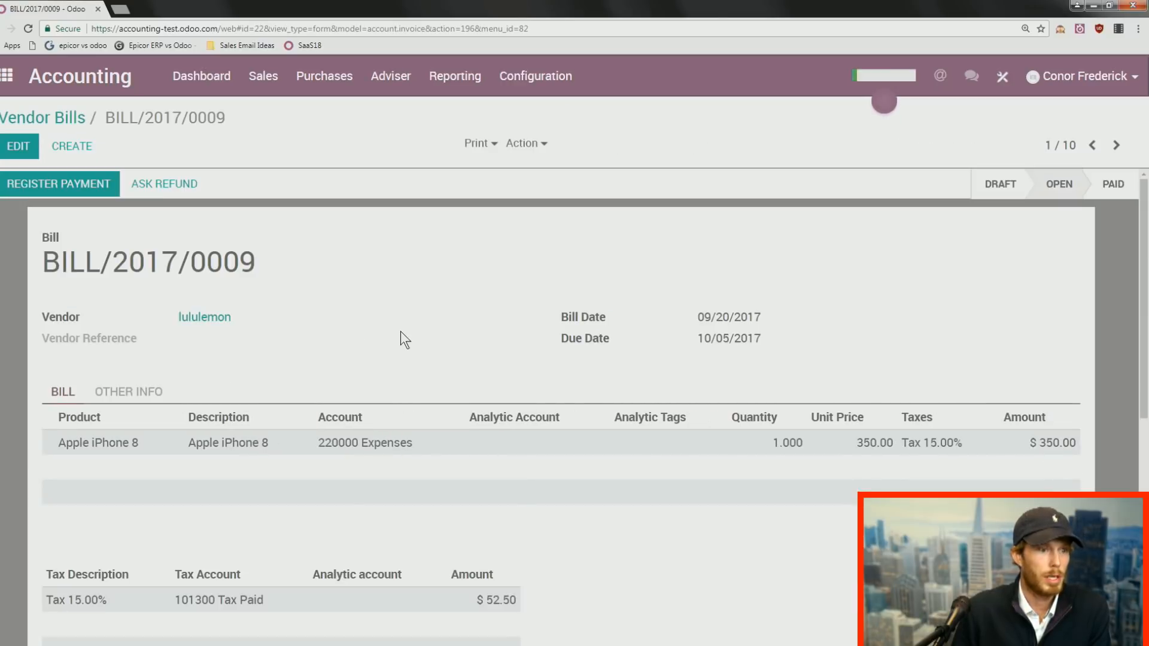
{"action": "left_click", "coordinate": [66, 196]}
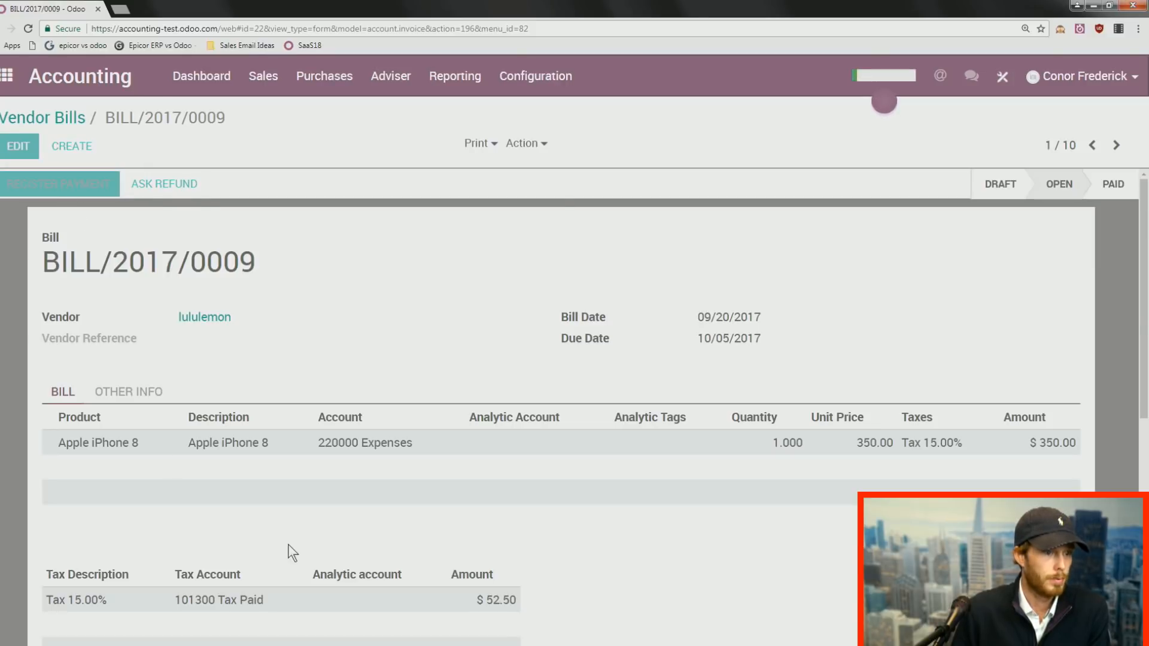
{"action": "left_click", "coordinate": [338, 187]}
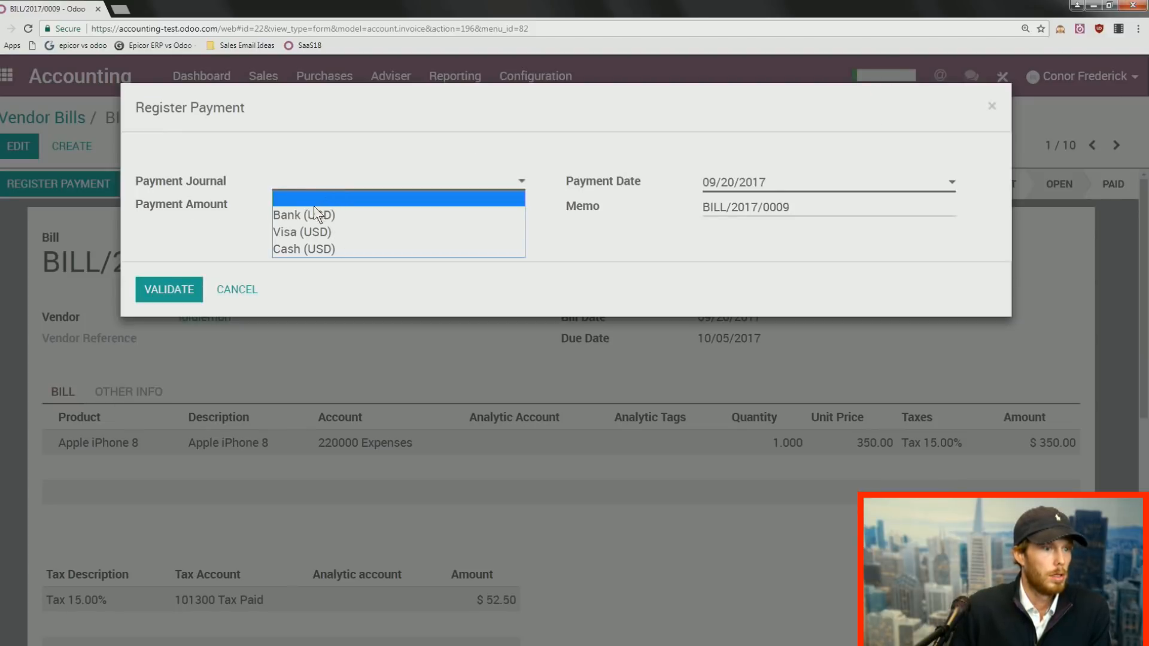
{"action": "left_click", "coordinate": [314, 213]}
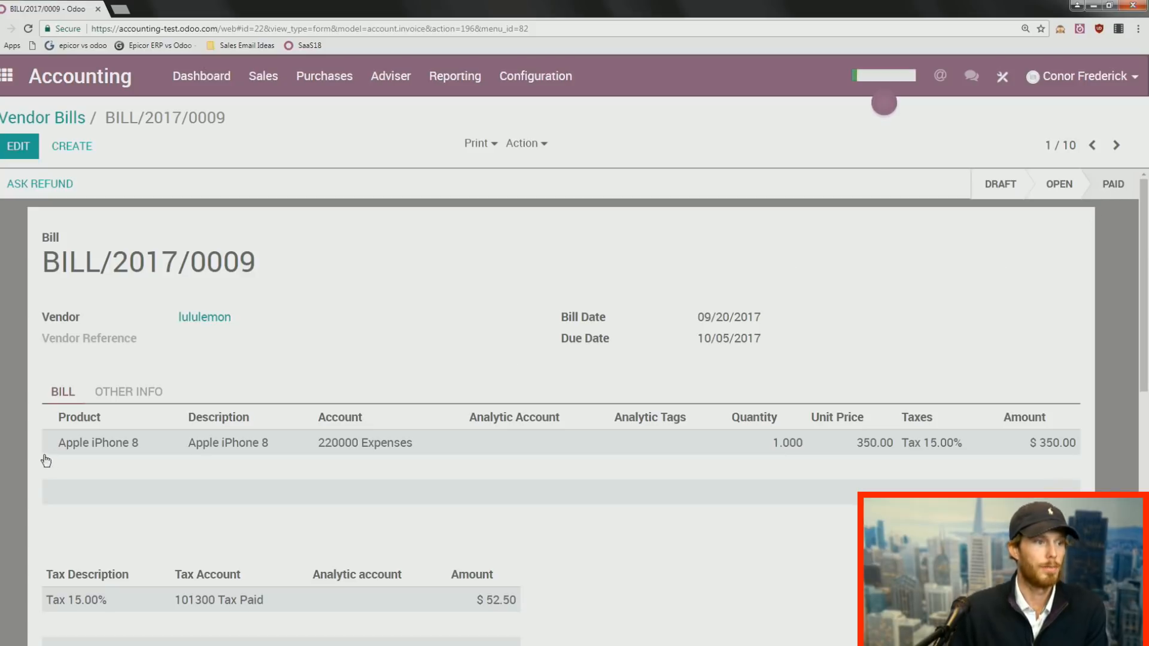
Examine the paid lululemon bill's journal entry and its reconciled entries, ending back on the vendor bills list.
{"action": "left_click", "coordinate": [122, 392]}
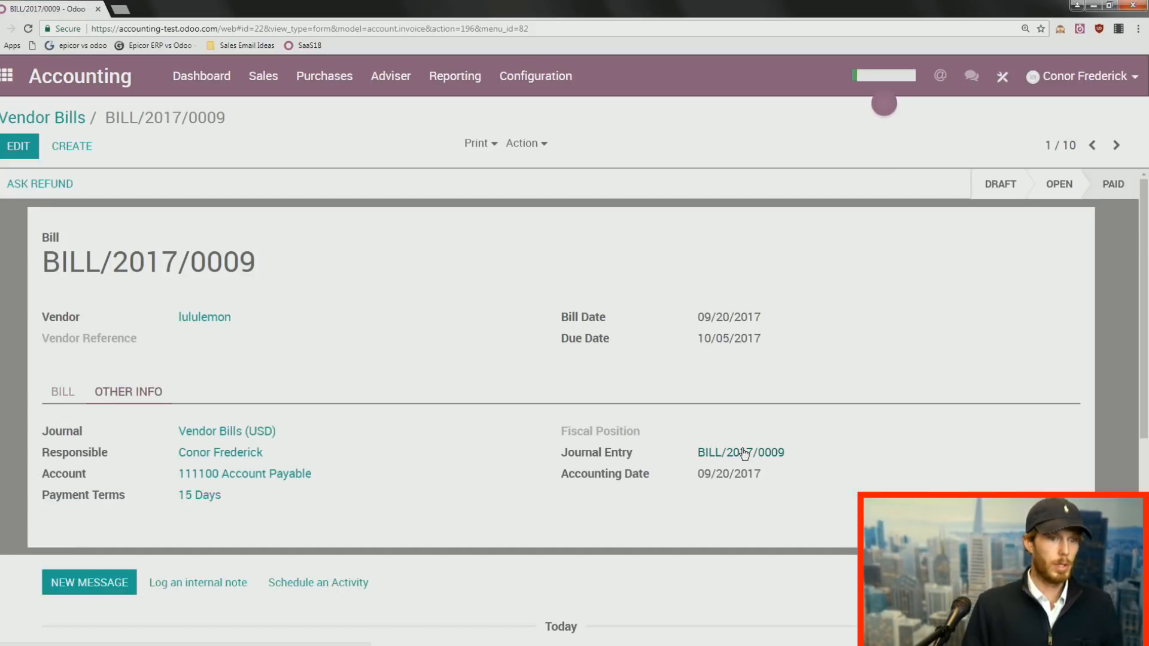
{"action": "left_click", "coordinate": [721, 456]}
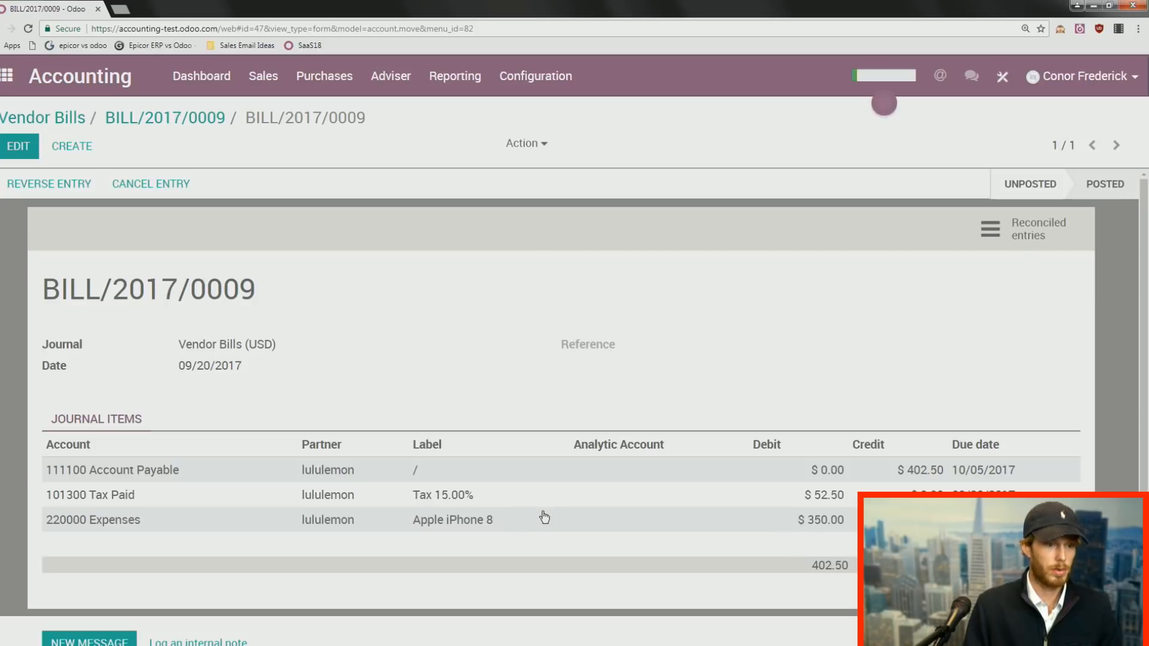
{"action": "left_click", "coordinate": [1025, 233]}
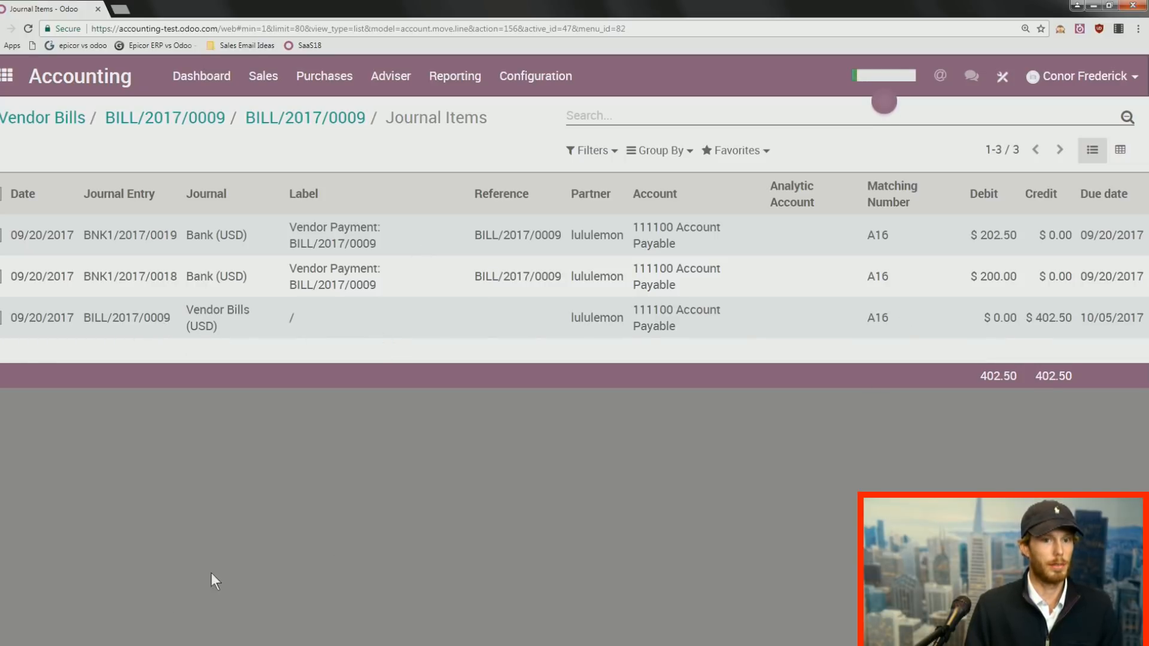
{"action": "left_click", "coordinate": [22, 122]}
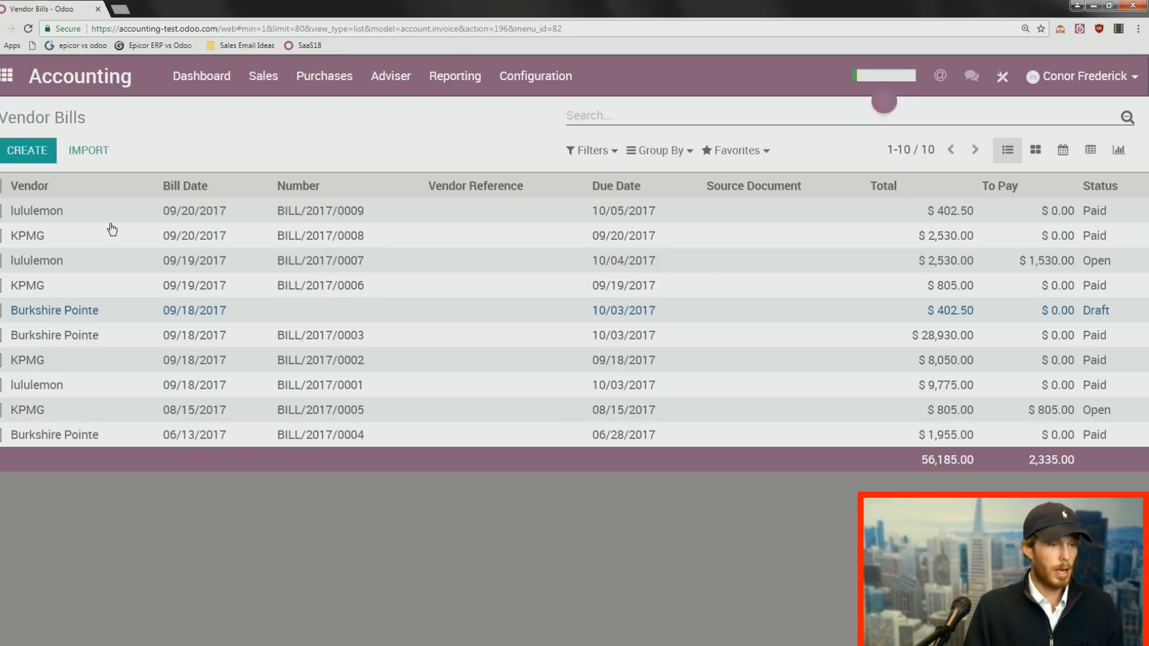
View the Aged Payable report and expand lululemon and KPMG to show their outstanding bills.
{"action": "left_click", "coordinate": [440, 79]}
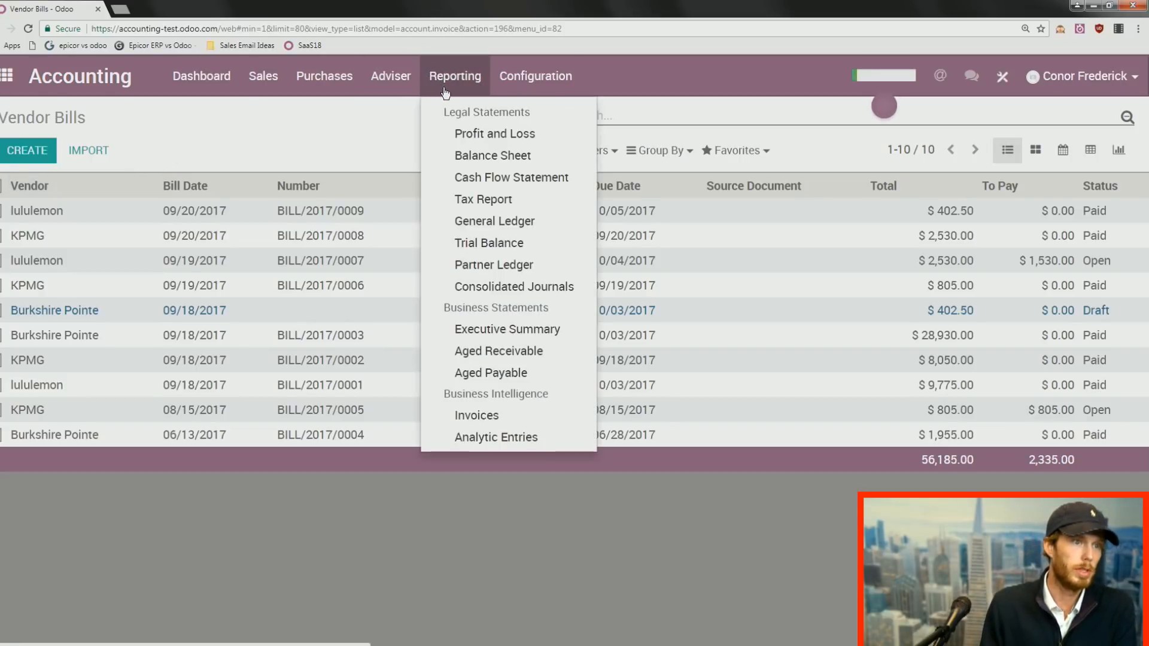
{"action": "left_click", "coordinate": [469, 374]}
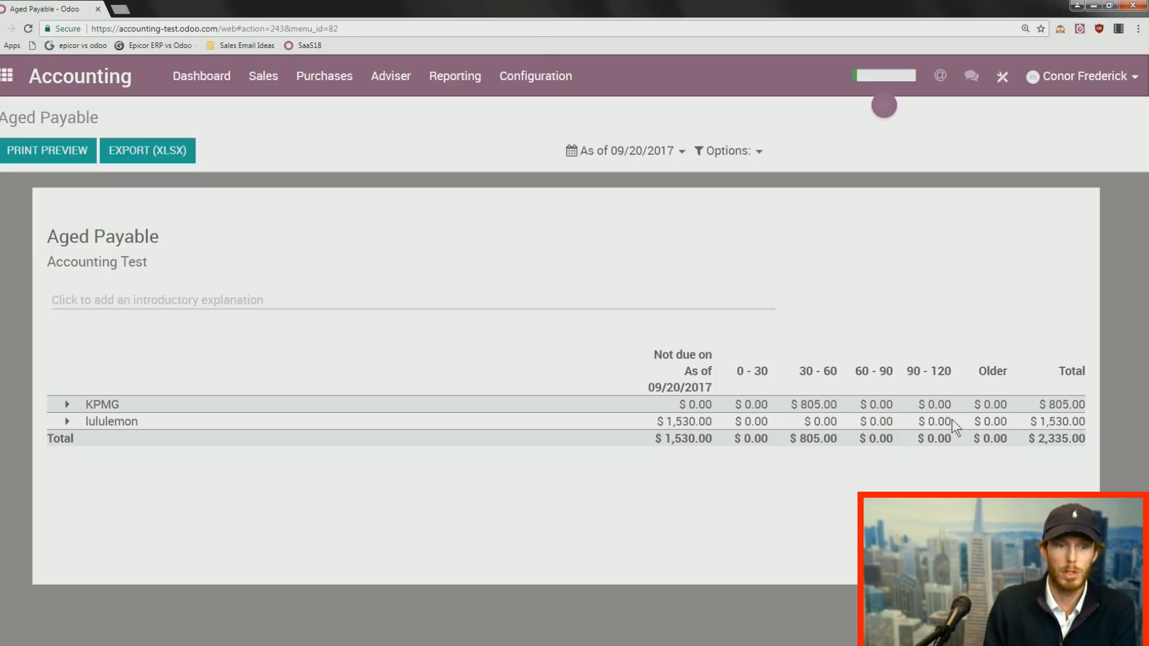
{"action": "left_click", "coordinate": [68, 422]}
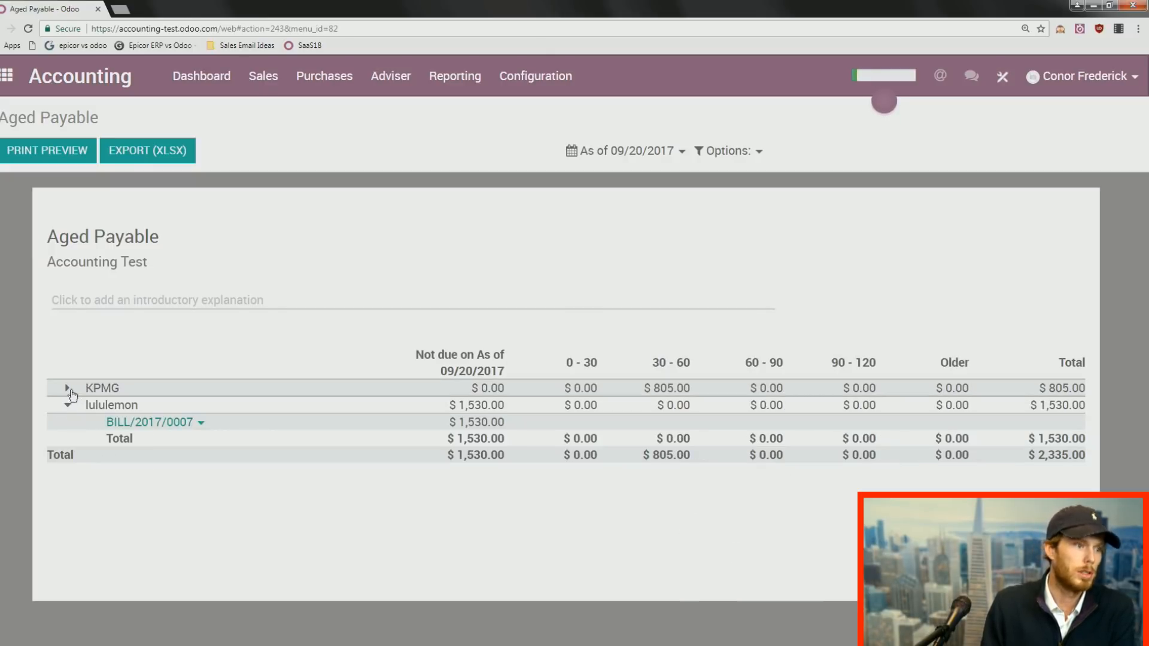
{"action": "left_click", "coordinate": [66, 390]}
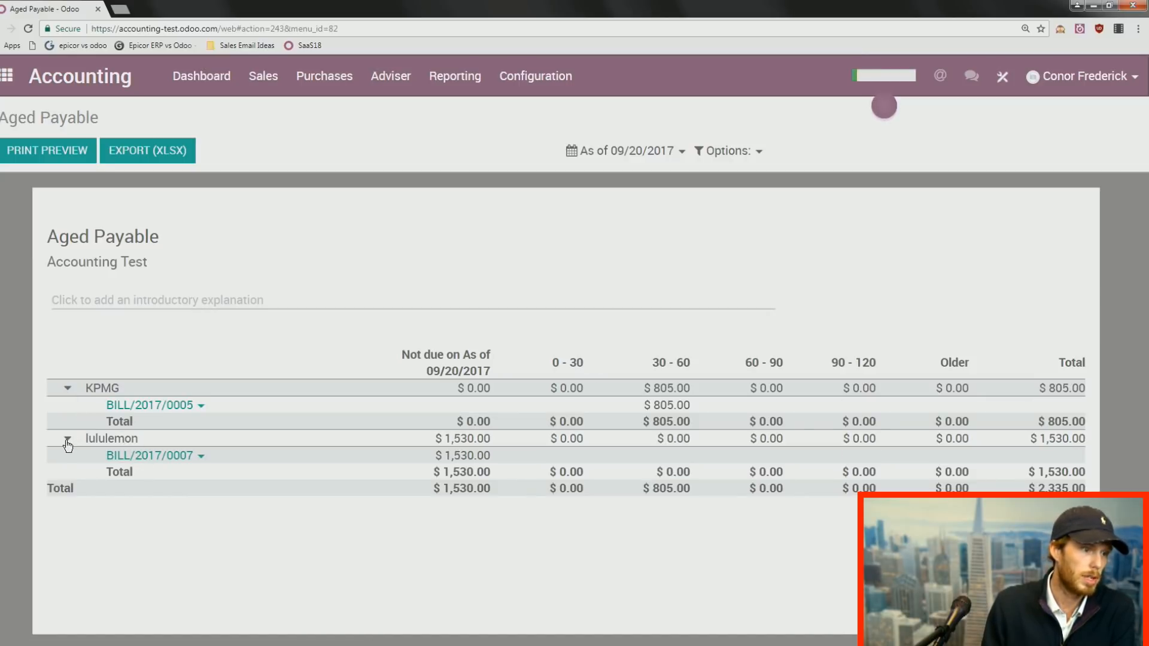
Open lululemon bill BILL/2017/0007 from the Aged Payable report and review its lines and totals.
{"action": "left_click", "coordinate": [151, 458]}
{"action": "left_click", "coordinate": [135, 480]}
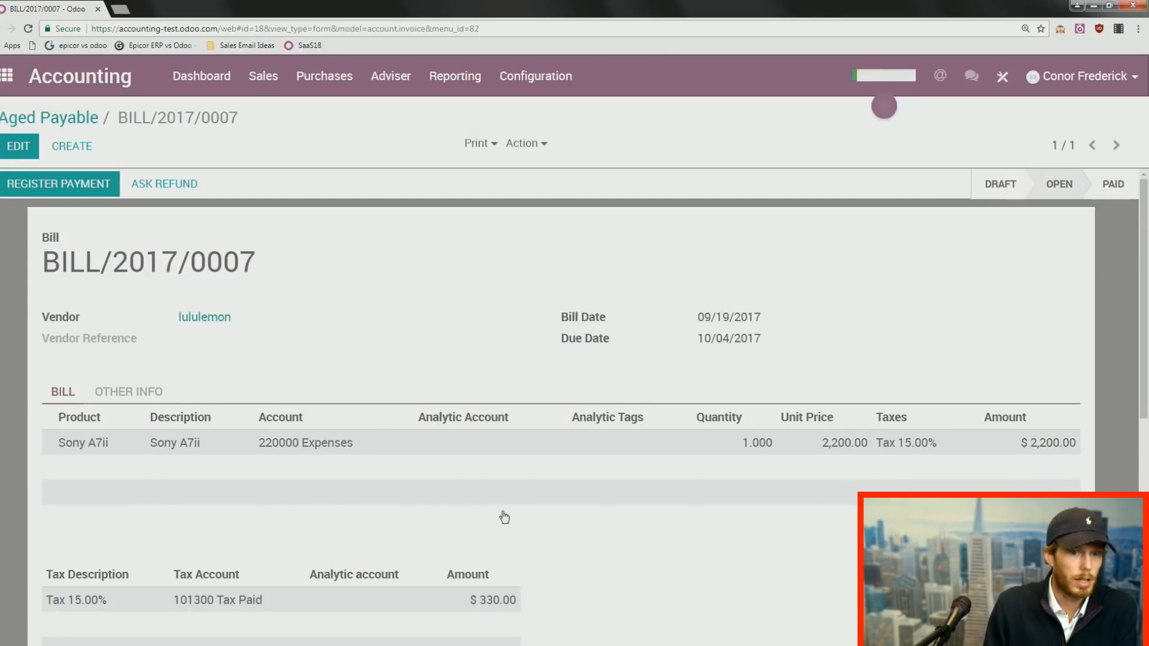
{"action": "scroll", "coordinate": [516, 514], "scroll_direction": "down", "scroll_amount": 2}
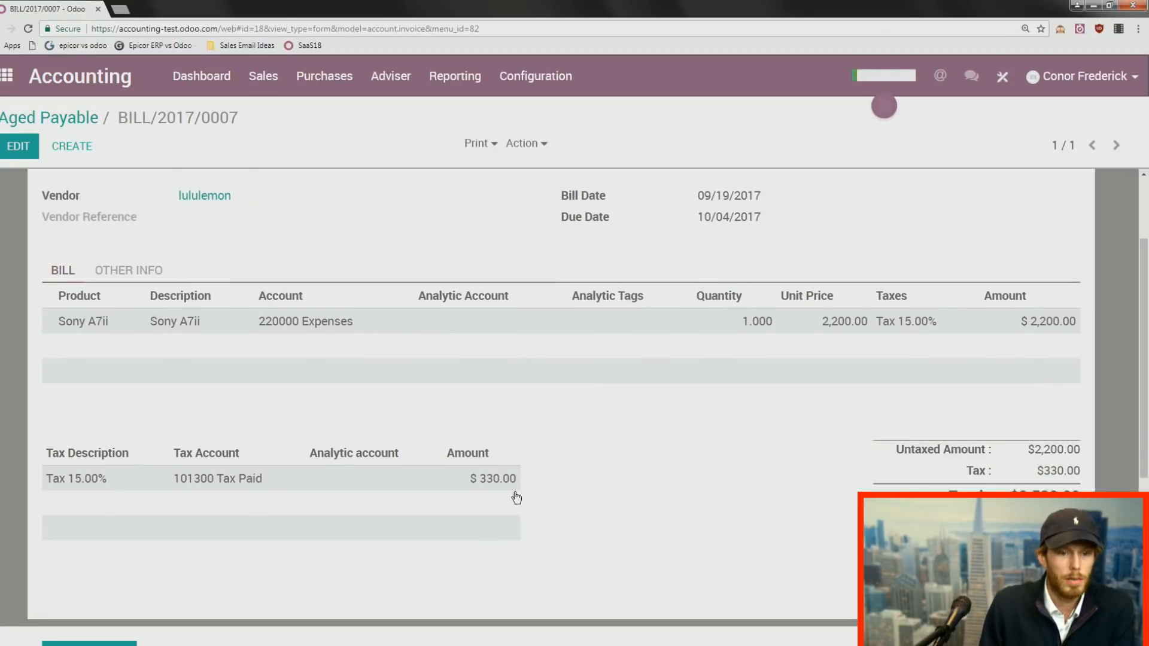
{"action": "scroll", "coordinate": [516, 498], "scroll_direction": "down", "scroll_amount": 1}
{"action": "scroll", "coordinate": [495, 492], "scroll_direction": "up", "scroll_amount": 3}
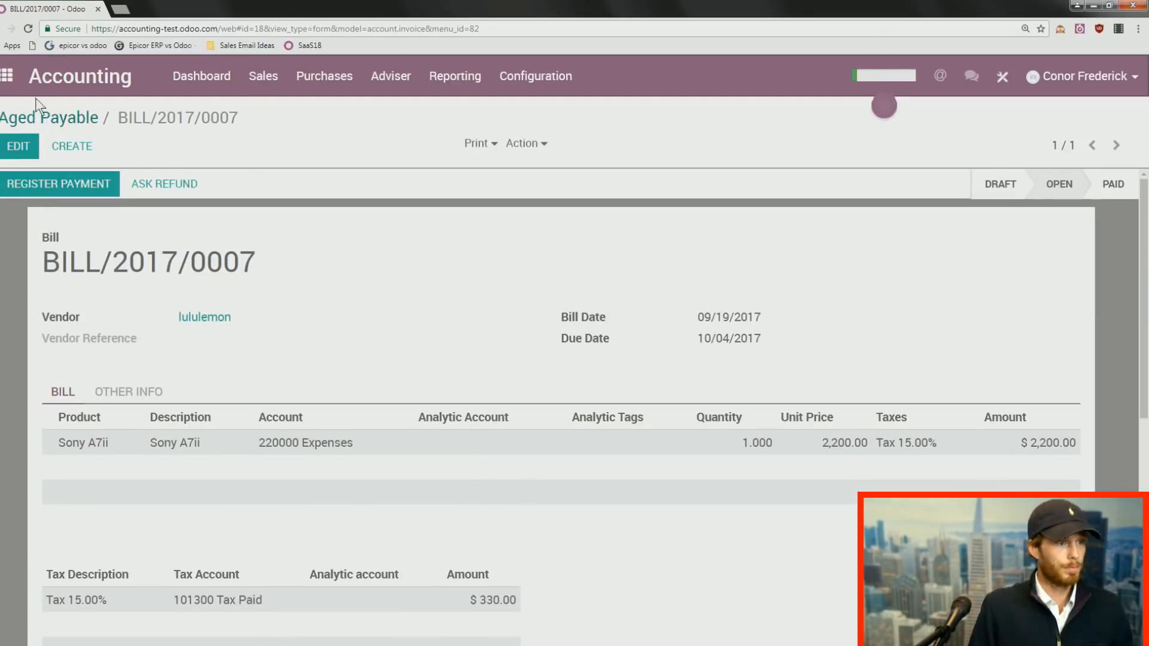
View the Visa journal's bank statements, including the blank new statement form and the file import page, and return to the dashboard.
{"action": "left_click", "coordinate": [186, 81]}
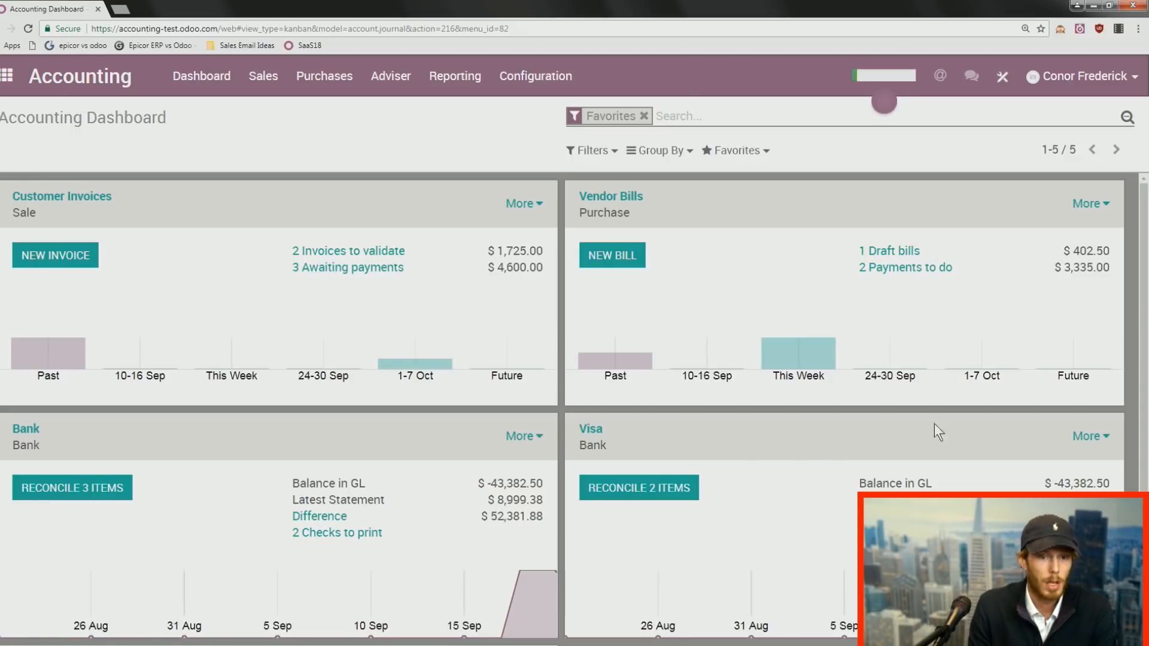
{"action": "left_click", "coordinate": [1085, 436]}
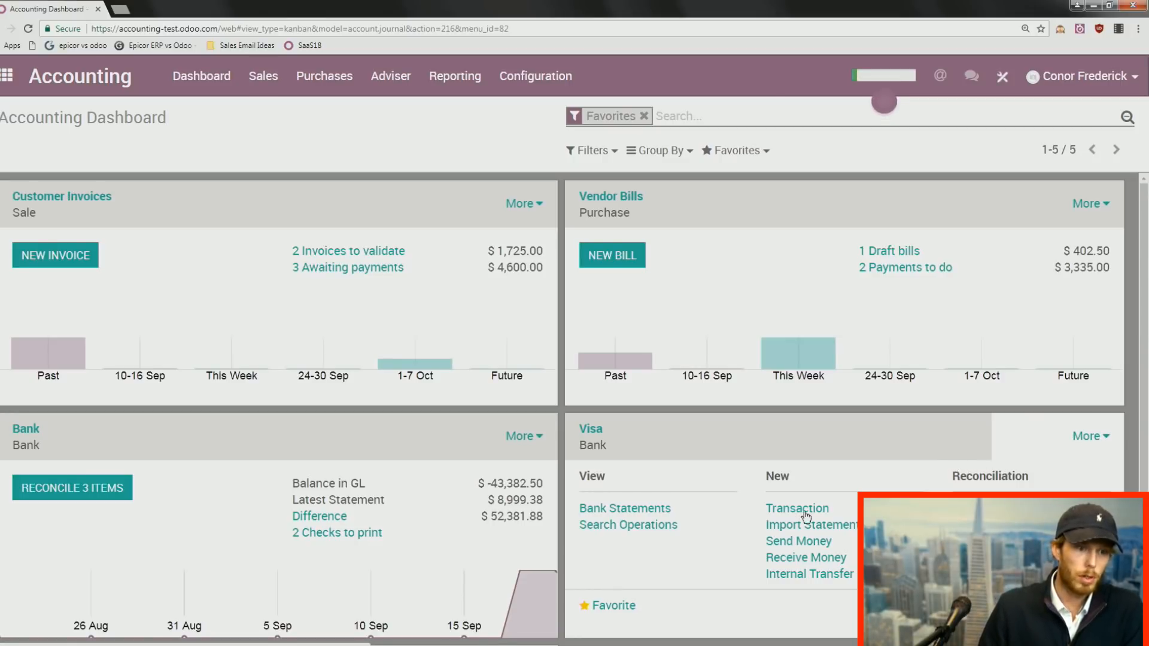
{"action": "left_click", "coordinate": [598, 509]}
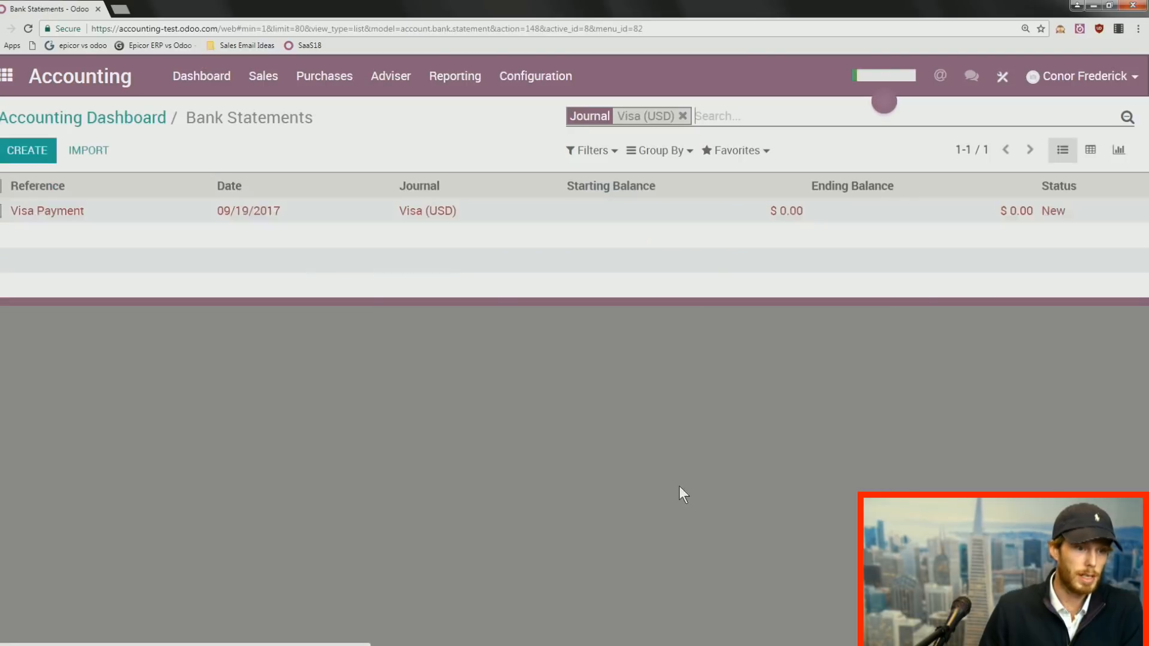
{"action": "left_click", "coordinate": [28, 151]}
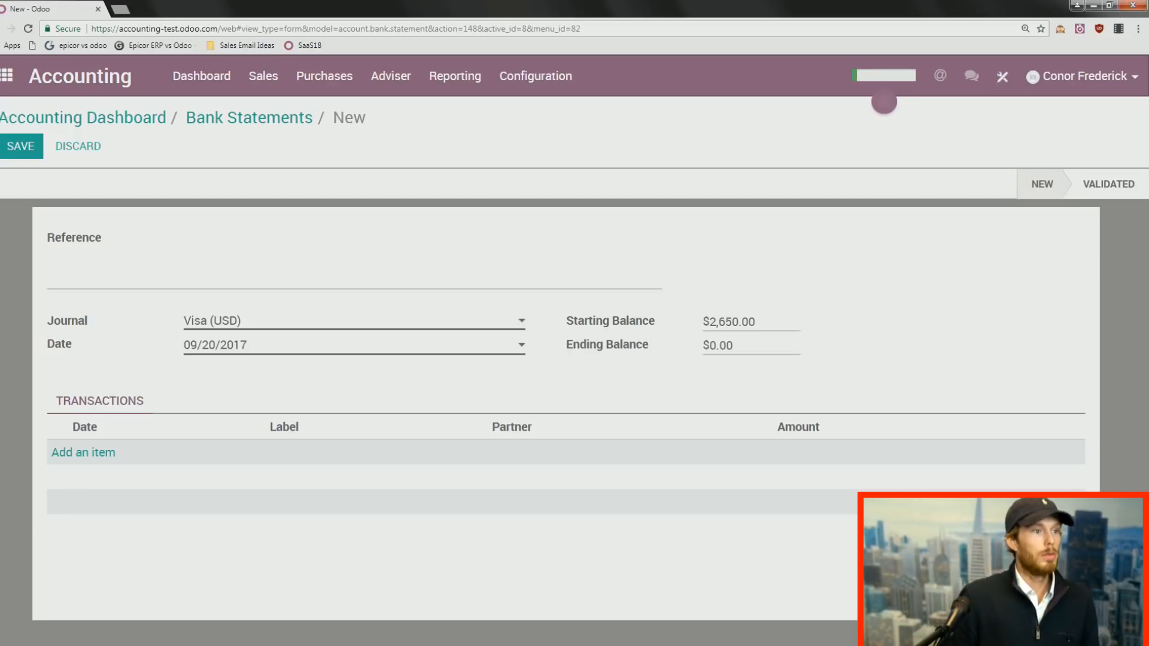
{"action": "left_click", "coordinate": [219, 122]}
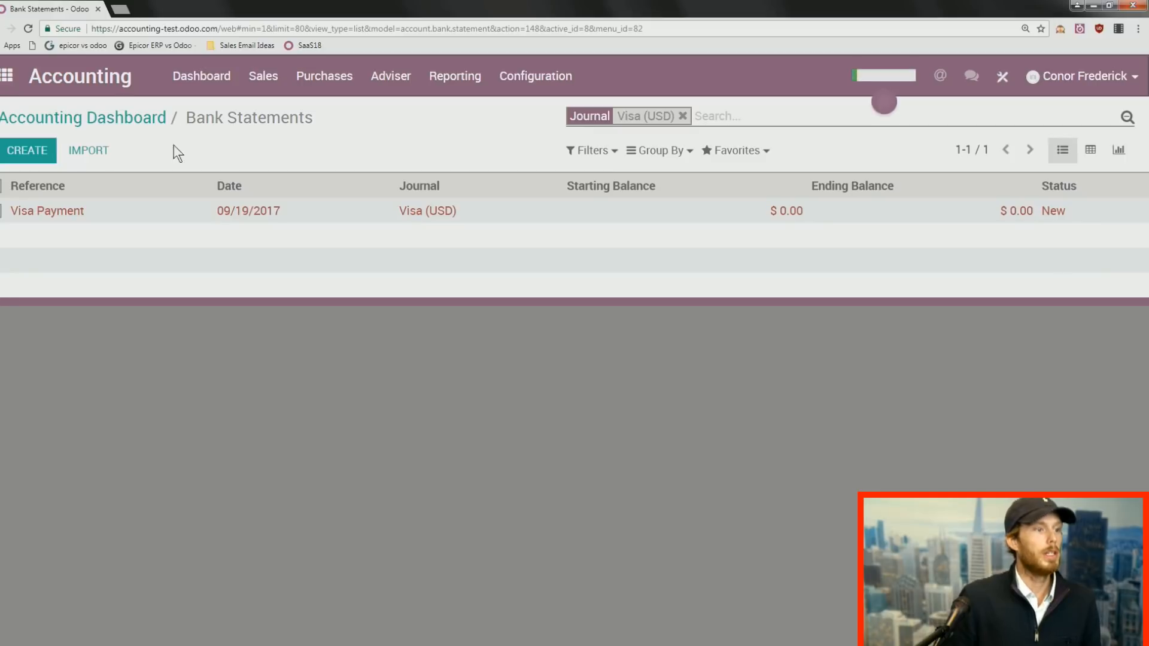
{"action": "left_click", "coordinate": [79, 152]}
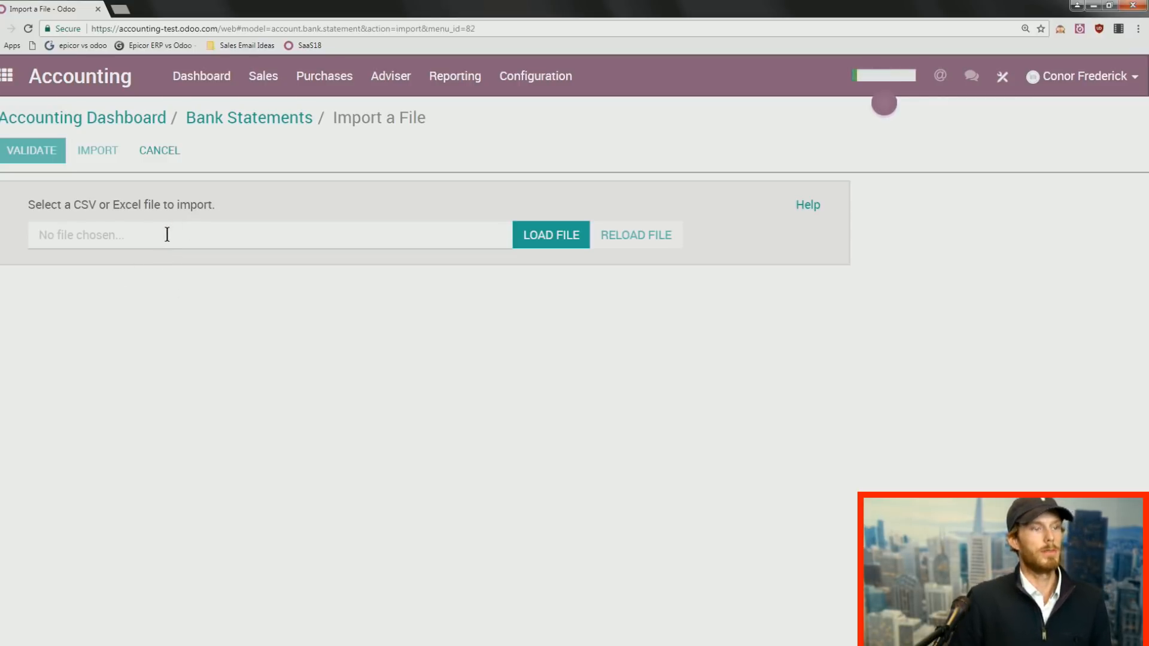
{"action": "left_click", "coordinate": [244, 123]}
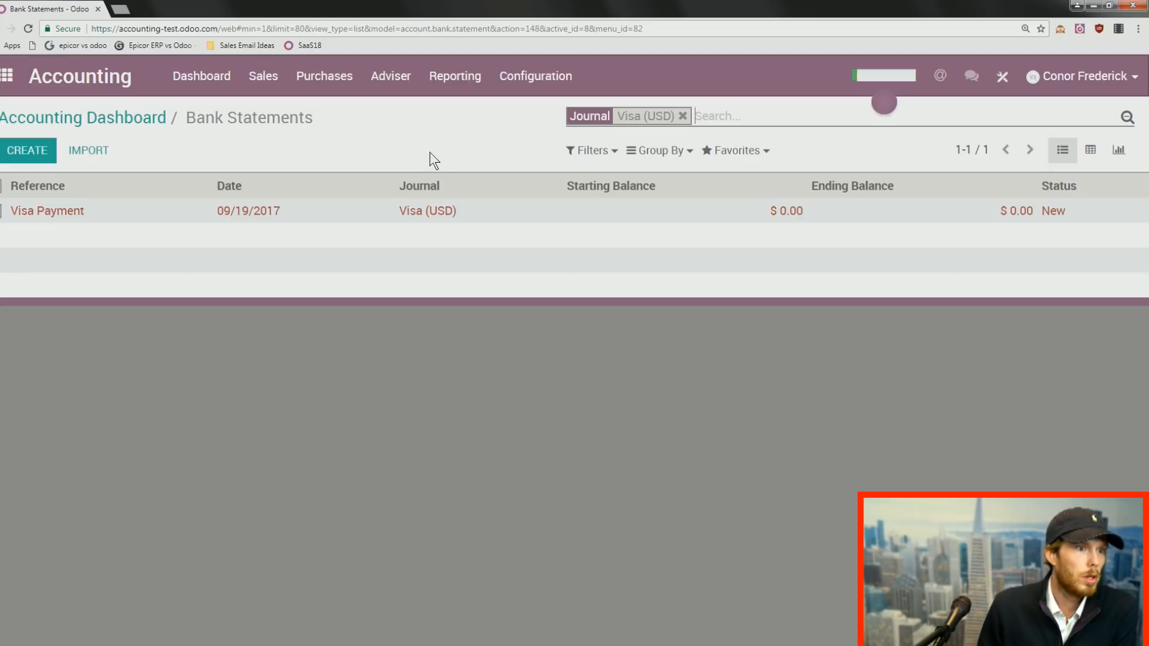
{"action": "left_click", "coordinate": [142, 123]}
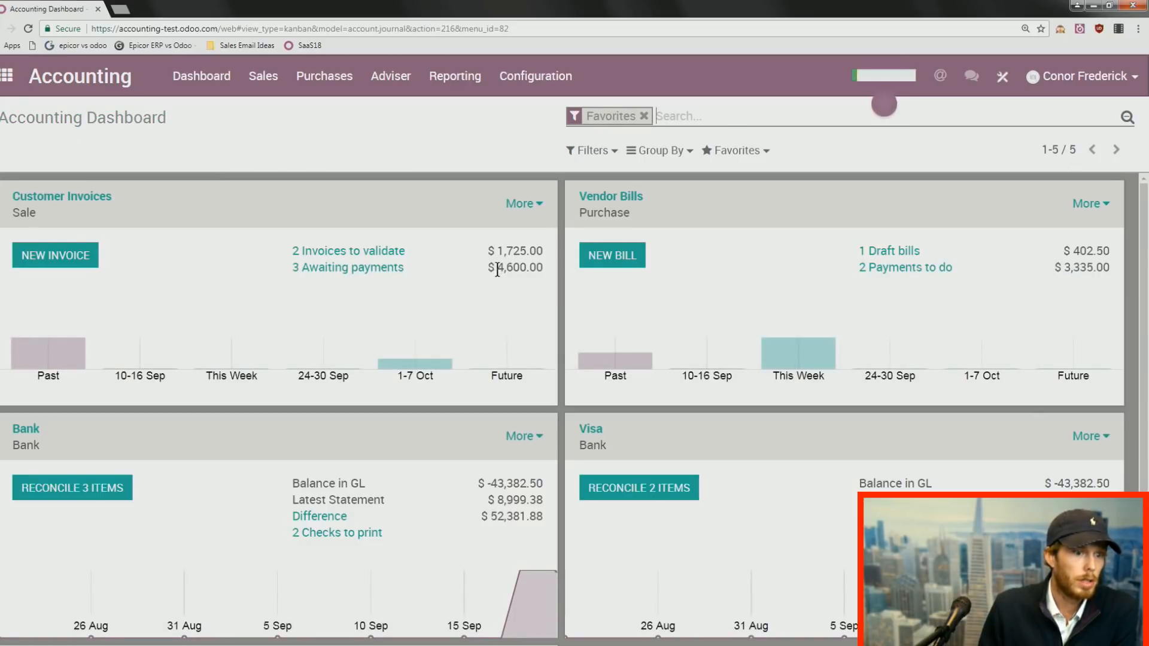
Examine the Bank journal's bank account settings, including its bank feed and online synchronization options, and return to the dashboard without changes.
{"action": "left_click", "coordinate": [536, 76]}
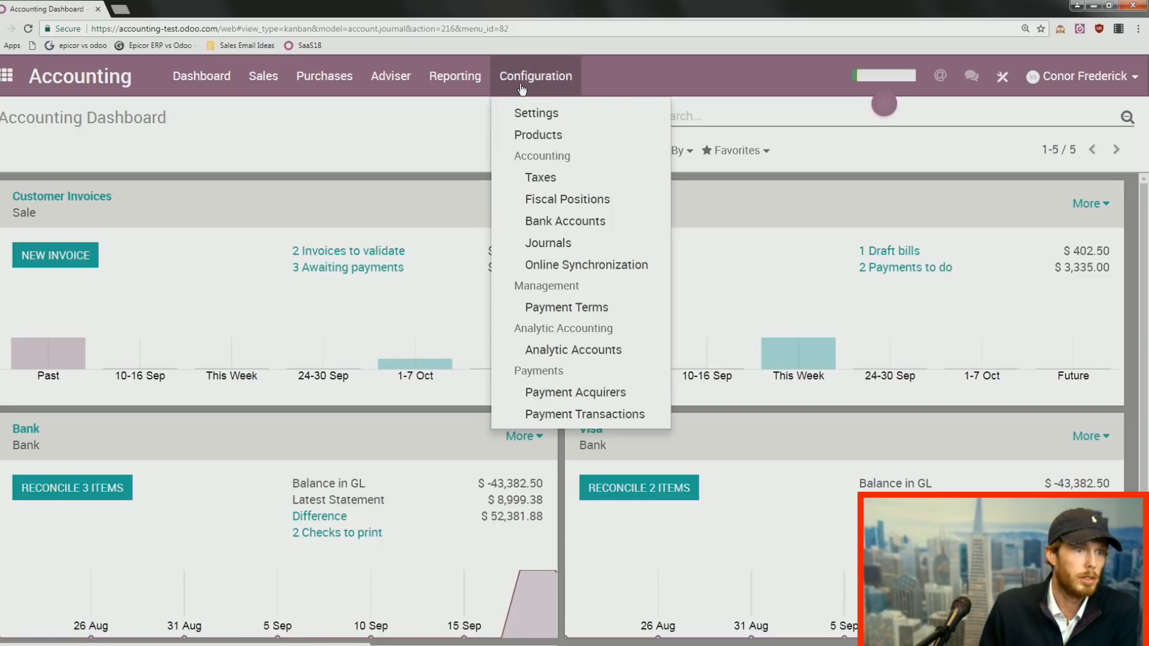
{"action": "left_click", "coordinate": [541, 244]}
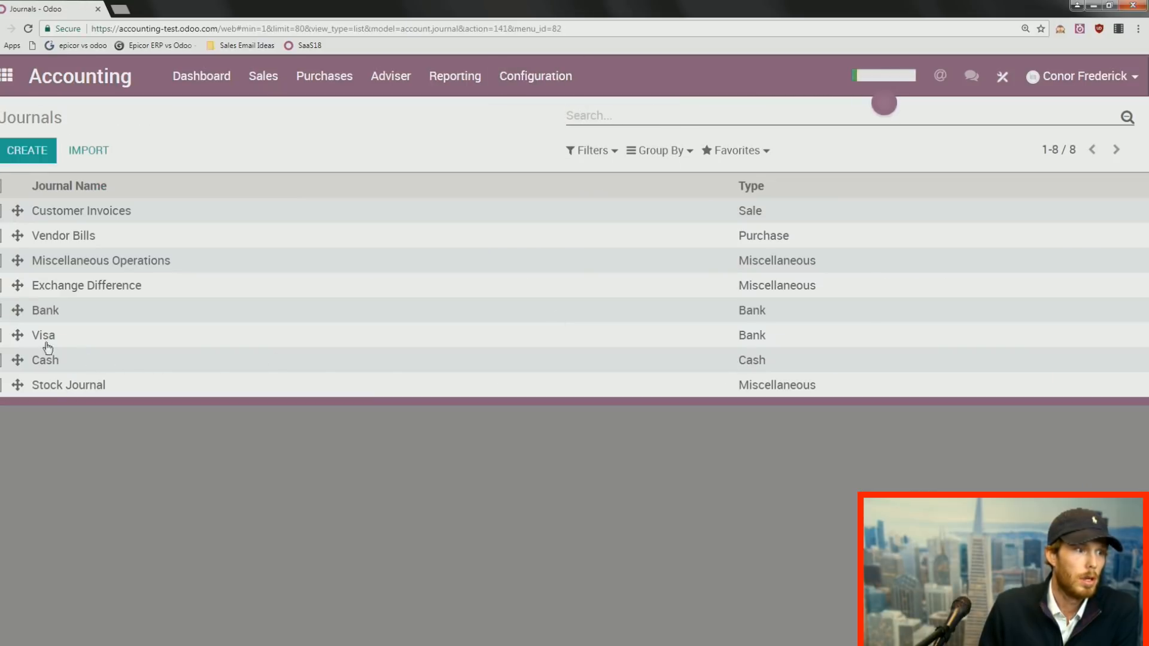
{"action": "left_click", "coordinate": [52, 312]}
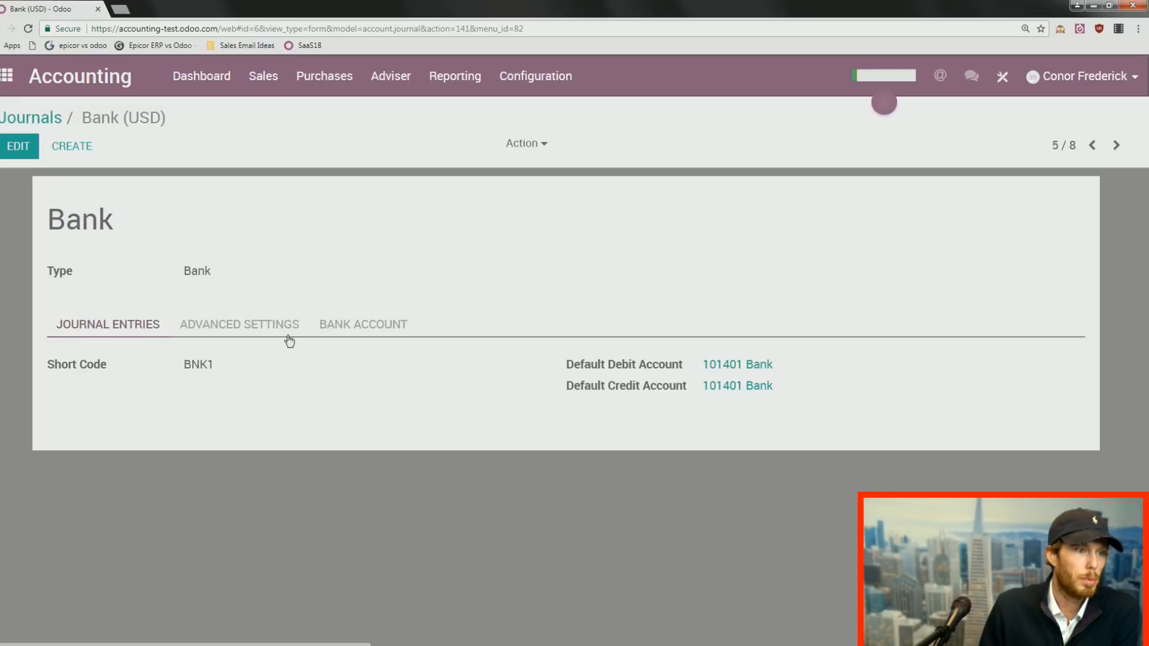
{"action": "left_click", "coordinate": [365, 323]}
{"action": "left_click", "coordinate": [16, 151]}
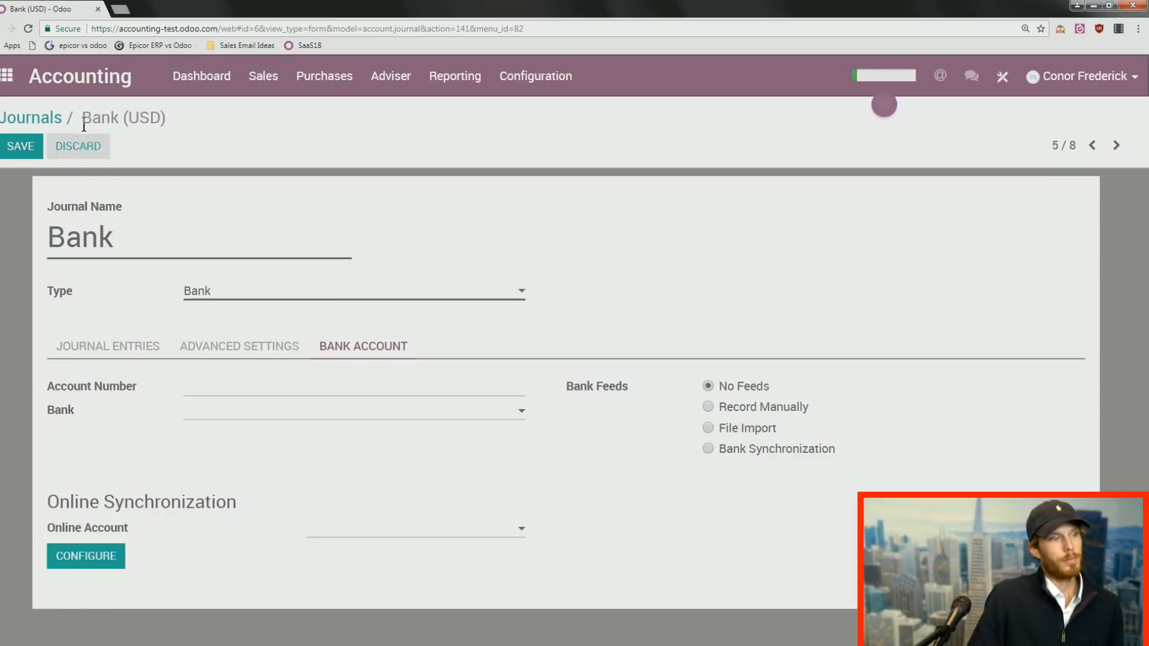
{"action": "left_click", "coordinate": [38, 117]}
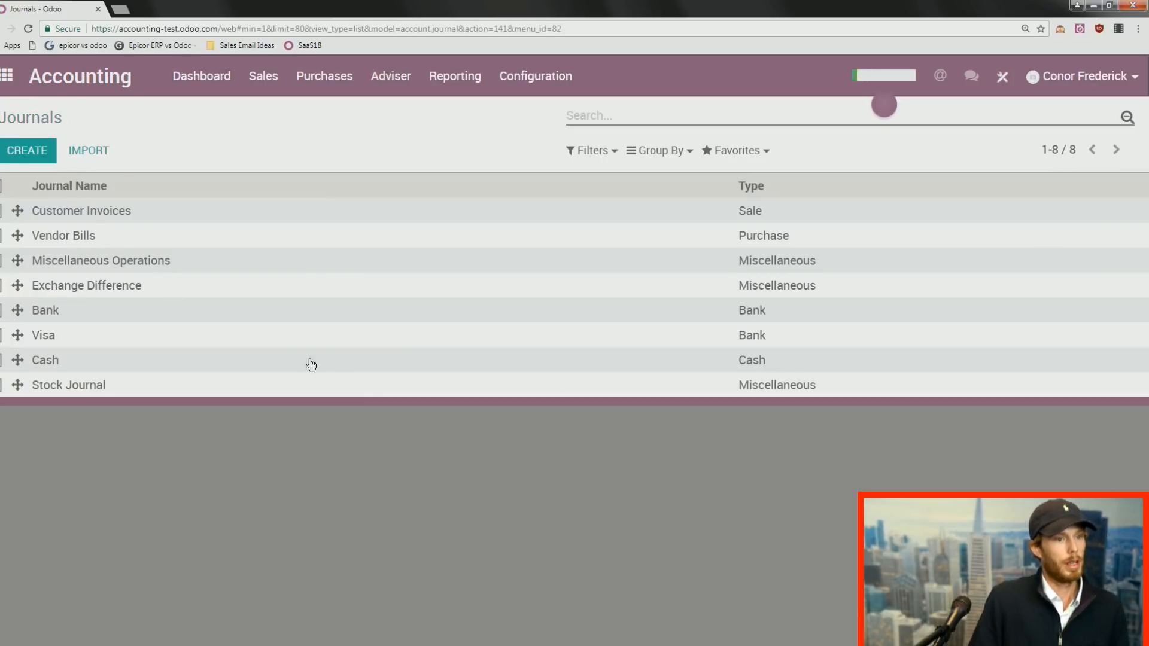
{"action": "left_click", "coordinate": [183, 82]}
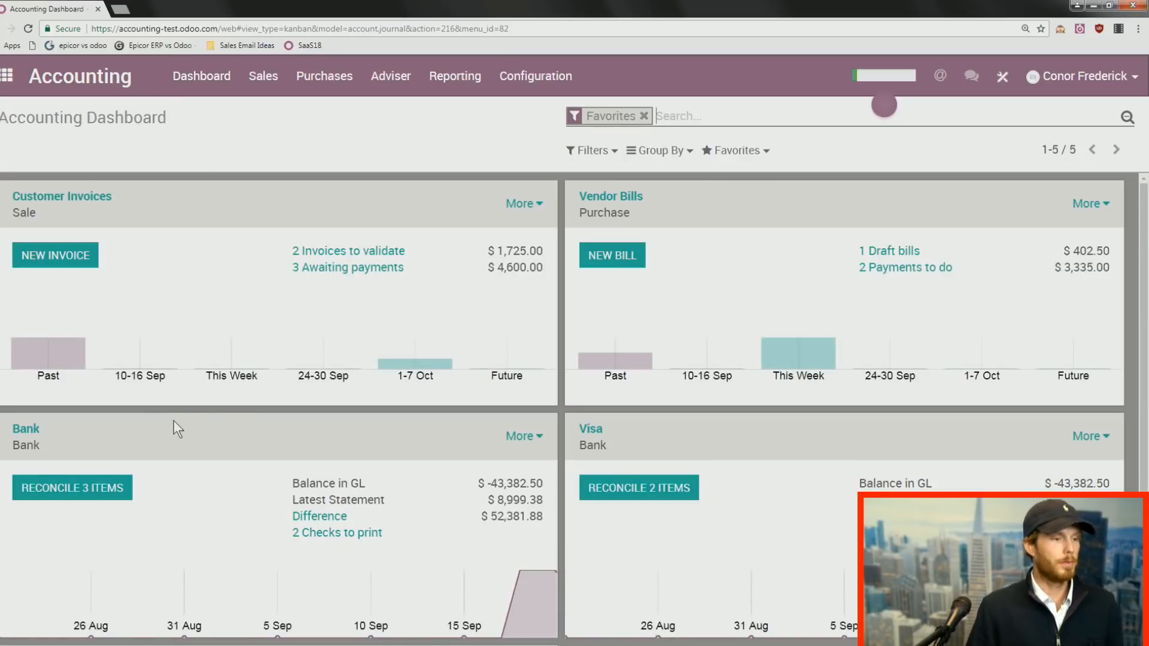
Open the Bank journal's reconciliation and reconcile the camptocamp.org invoice line with the proposed INV/2017/0001 payment.
{"action": "left_click", "coordinate": [71, 494]}
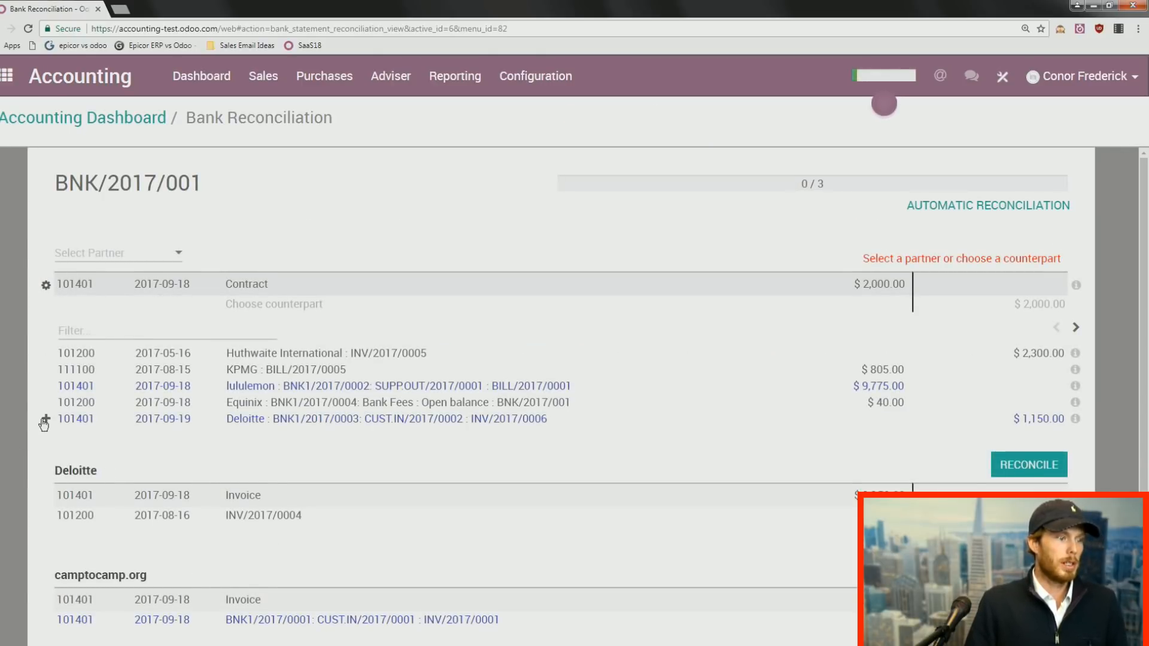
{"action": "scroll", "coordinate": [43, 422], "scroll_direction": "down", "scroll_amount": 1}
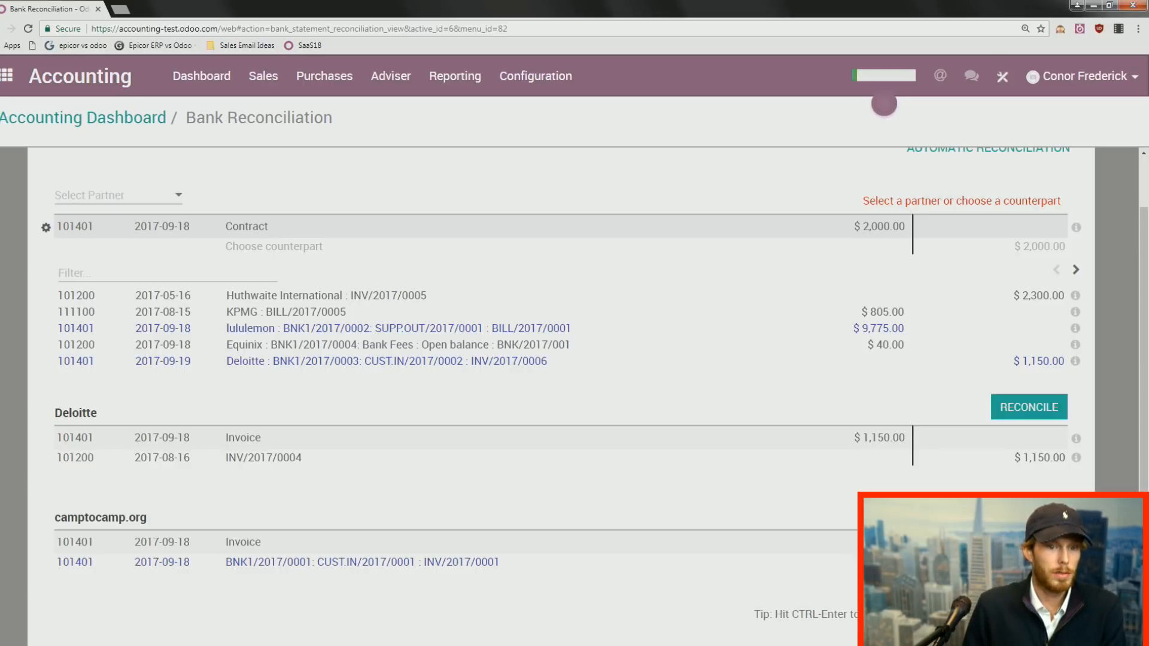
{"action": "left_click", "coordinate": [1029, 512]}
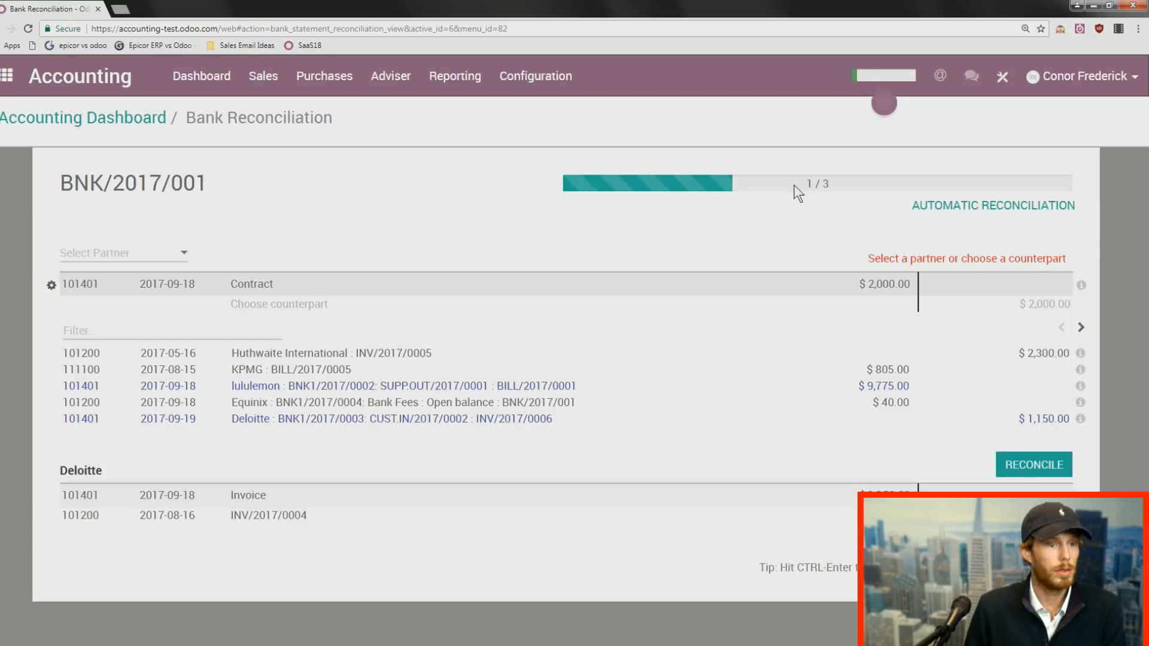
Replace the INV/2017/0004 counterpart of the Deloitte statement line with account 220000 Expenses and reconcile the line.
{"action": "left_click", "coordinate": [276, 521]}
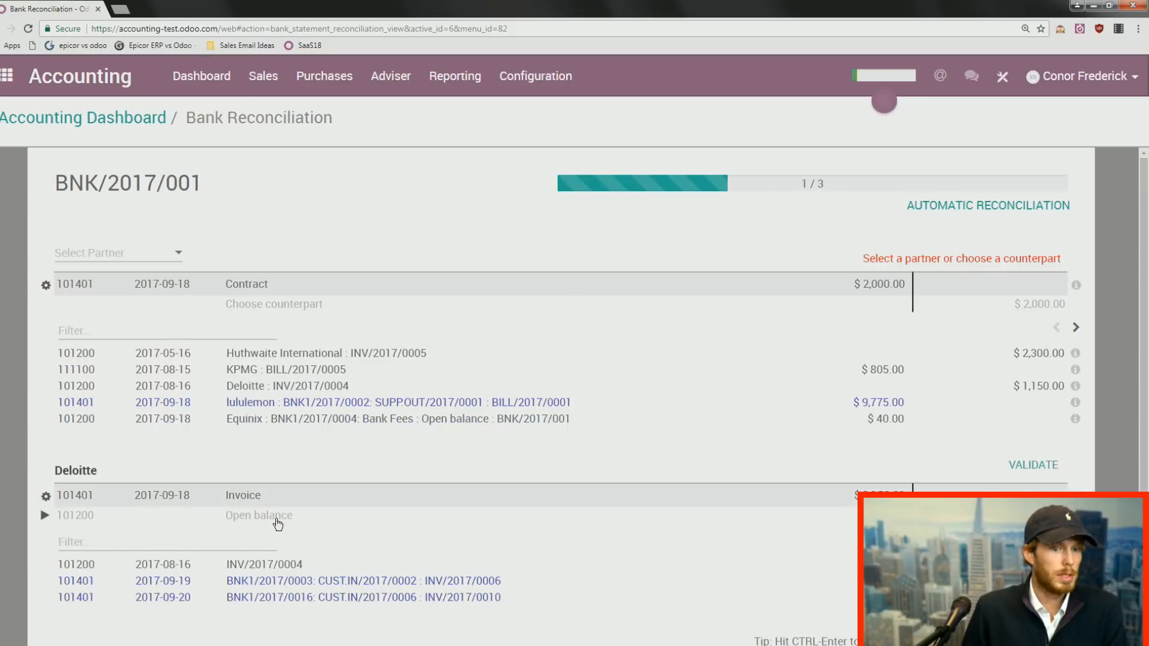
{"action": "left_click", "coordinate": [277, 523]}
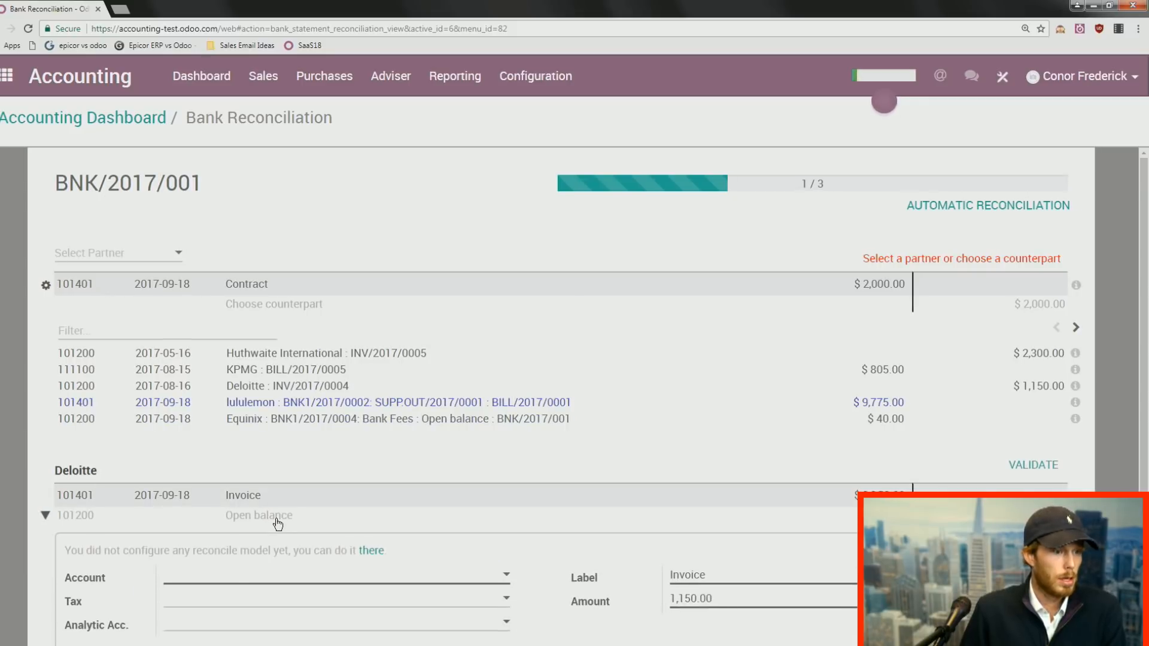
{"action": "left_click", "coordinate": [225, 577]}
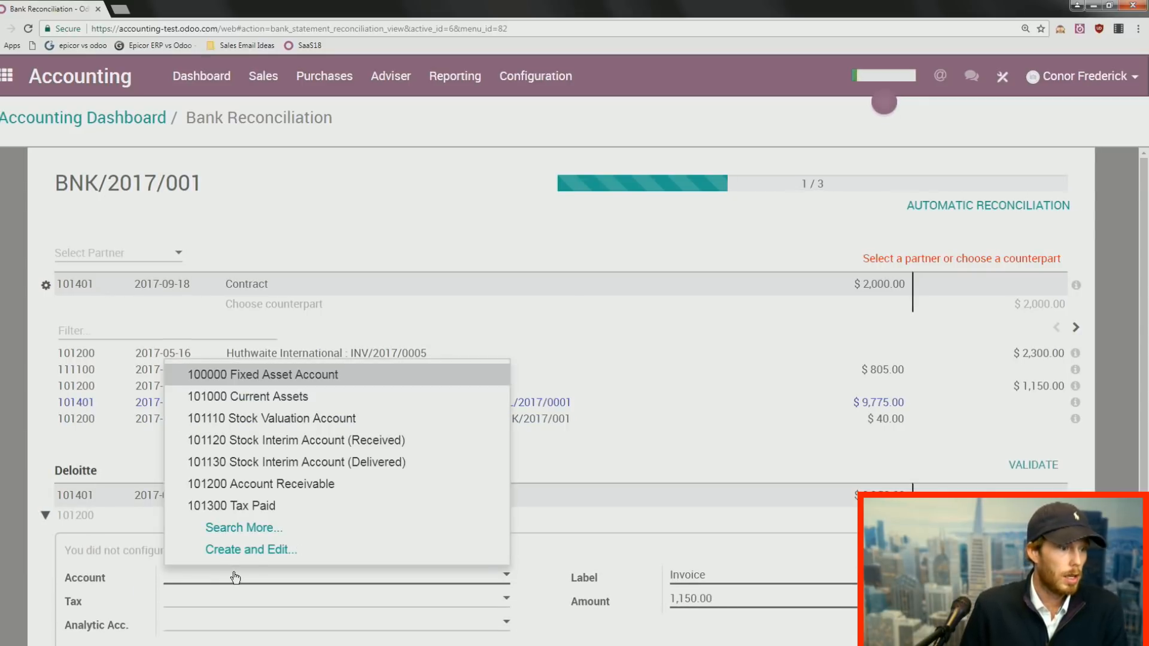
{"action": "type", "text": "ex"}
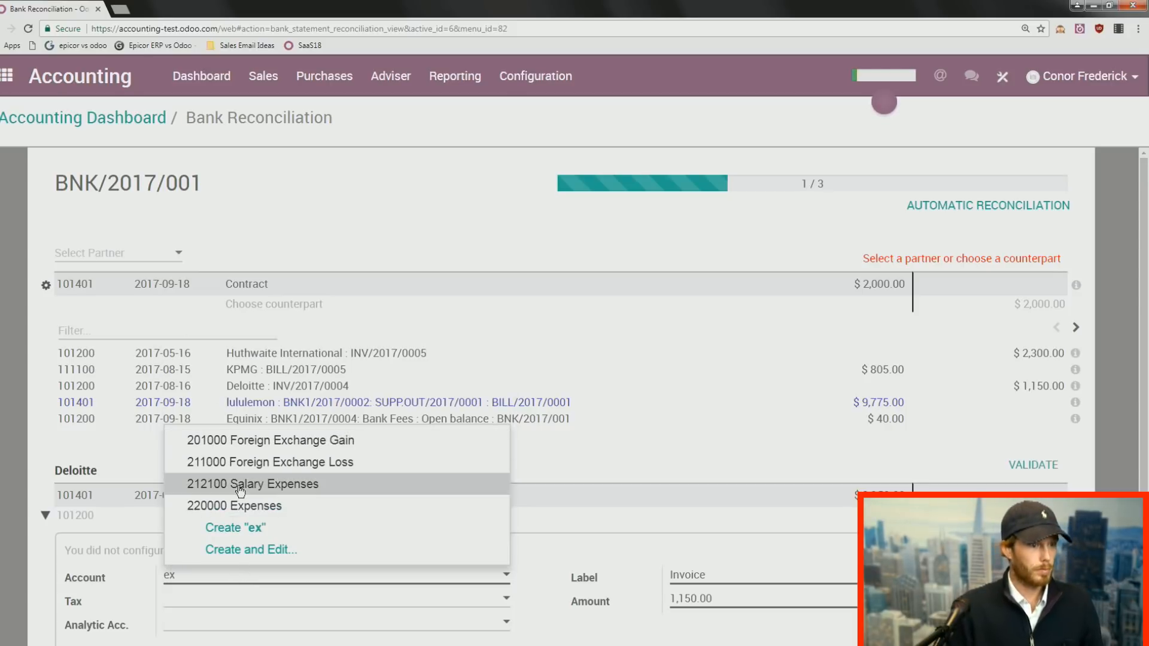
{"action": "left_click", "coordinate": [252, 507]}
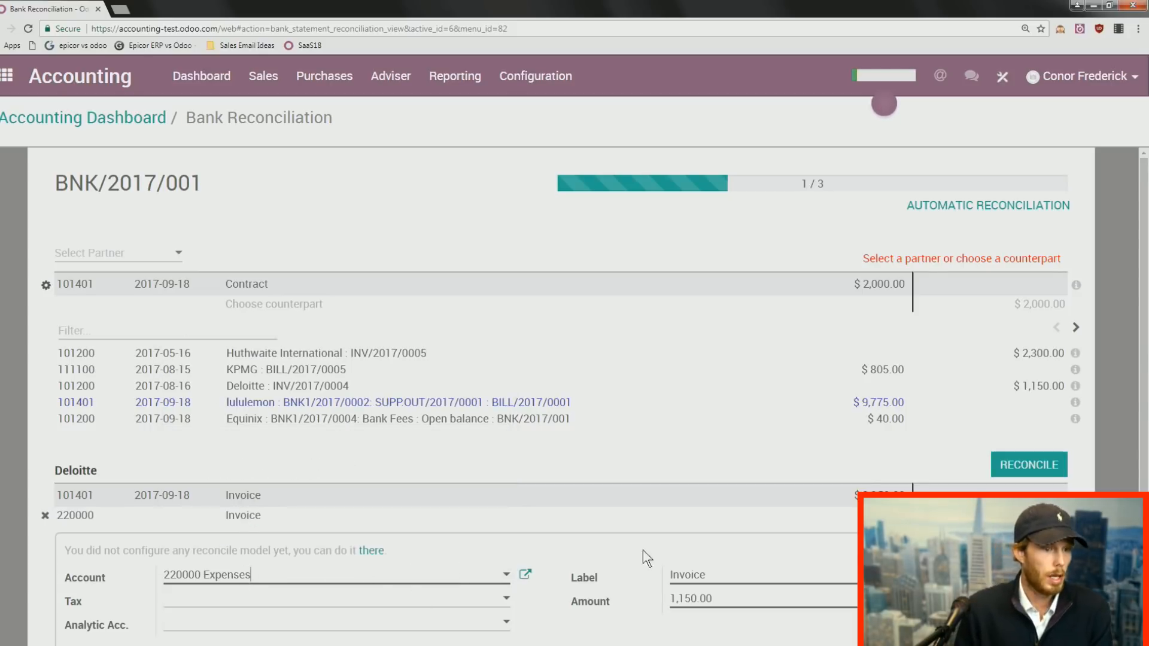
{"action": "left_click", "coordinate": [1028, 464]}
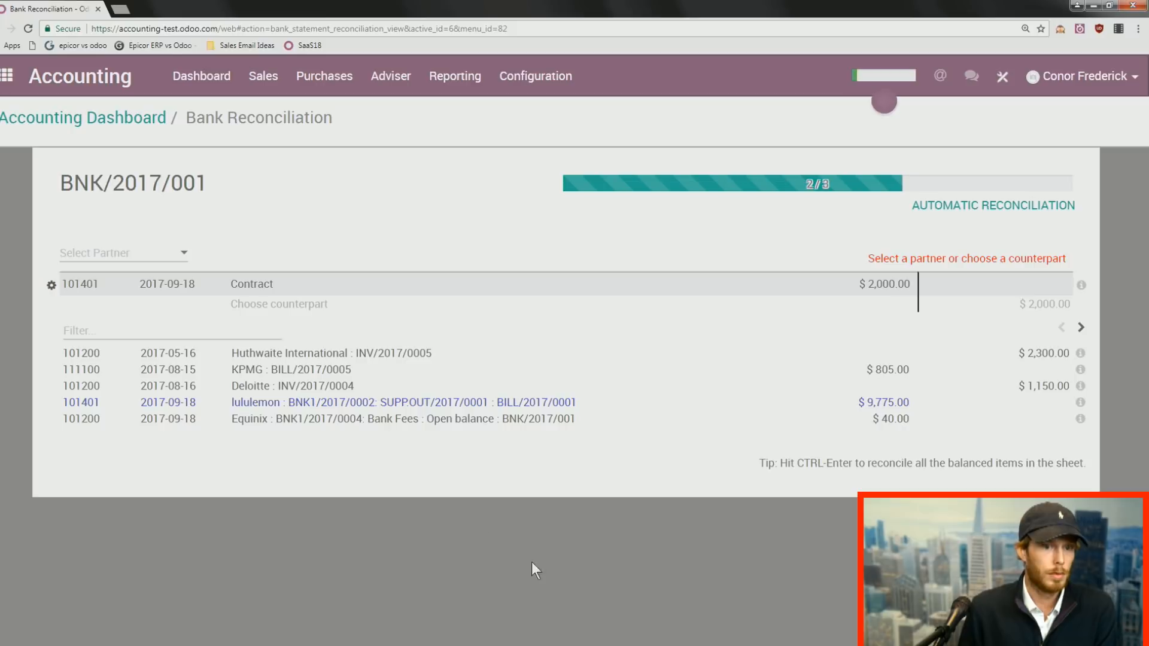
Try matching the Contract line with the lululemon BILL/2017/0001 payment, and set the line's partner to Deloitte.
{"action": "left_click", "coordinate": [301, 408]}
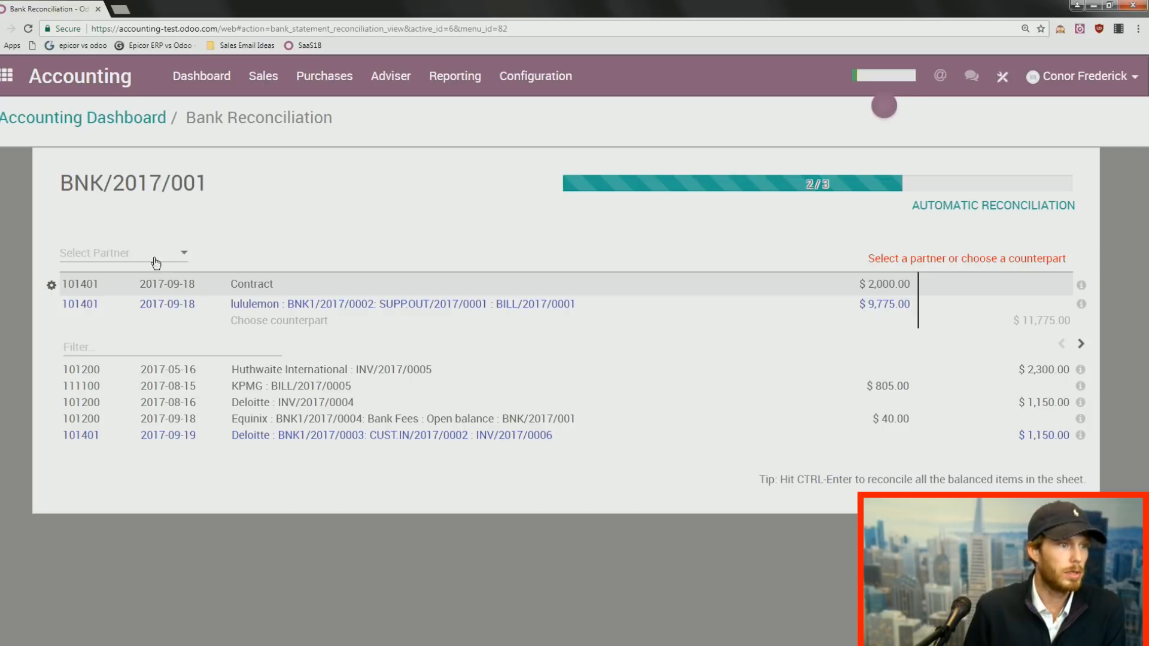
{"action": "left_click", "coordinate": [103, 252]}
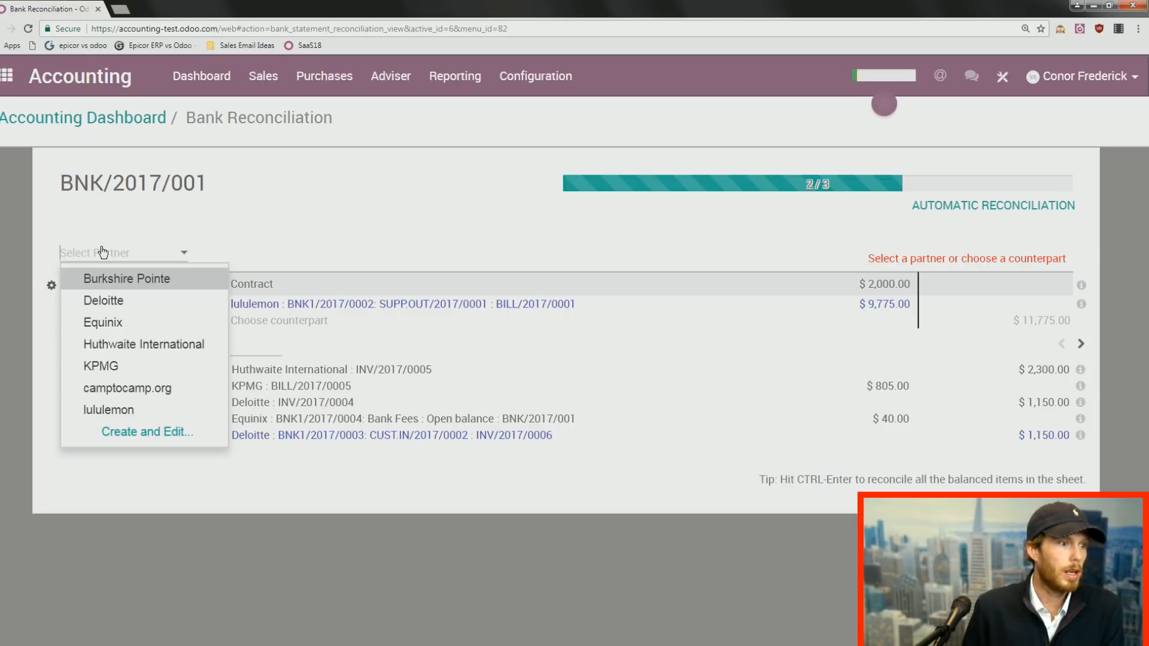
{"action": "left_click", "coordinate": [108, 301]}
Filter the Contract line's counterpart entries for "kpmg" and clear the filter.
{"action": "mouse_move", "coordinate": [99, 259]}
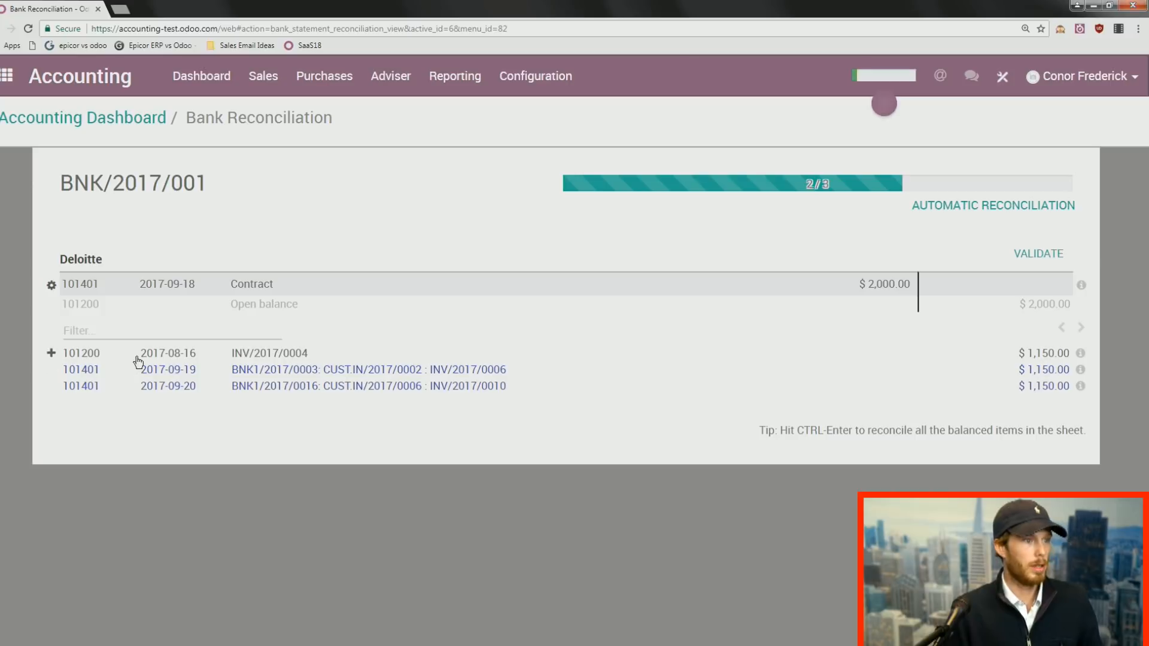
{"action": "type", "text": "a"}
{"action": "key", "text": "BackSpace"}
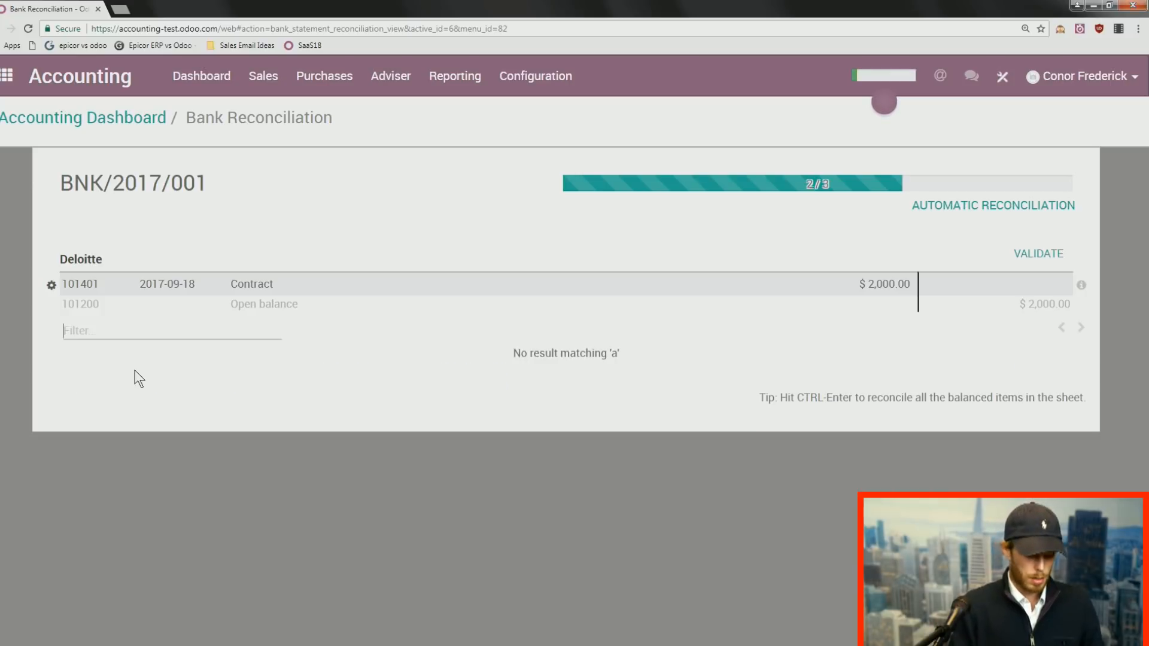
{"action": "type", "text": "kpmg"}
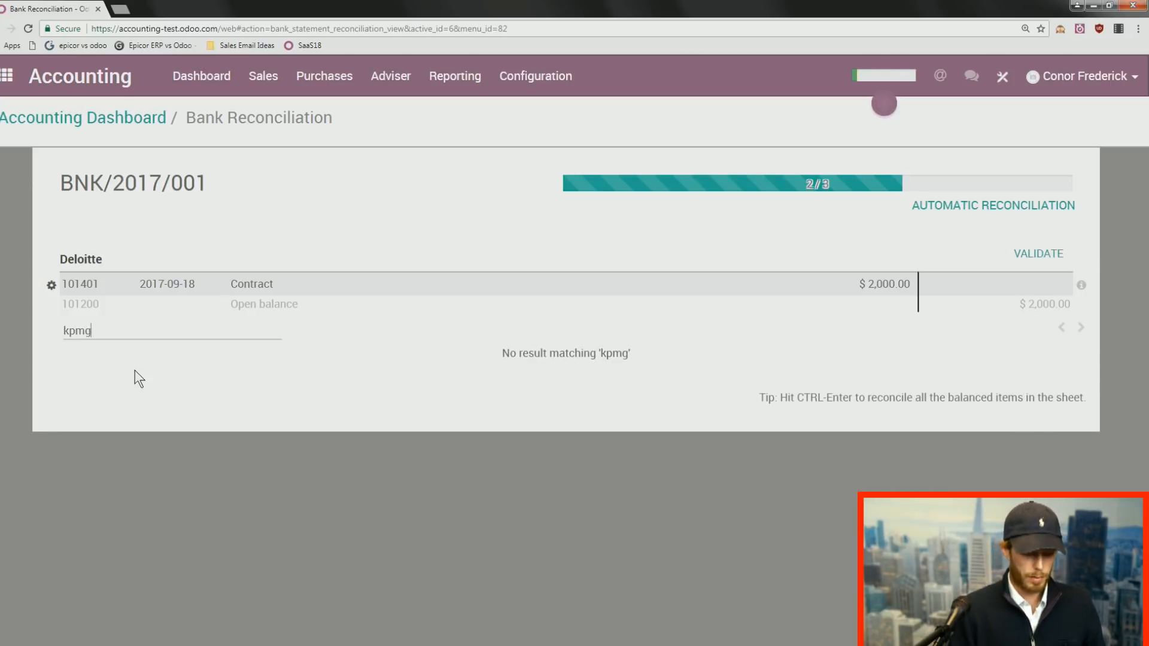
{"action": "key", "text": "BackSpace"}
{"action": "key", "text": "BackSpace"}
{"action": "key", "text": "BackSpace"}
{"action": "key", "text": "BackSpace"}
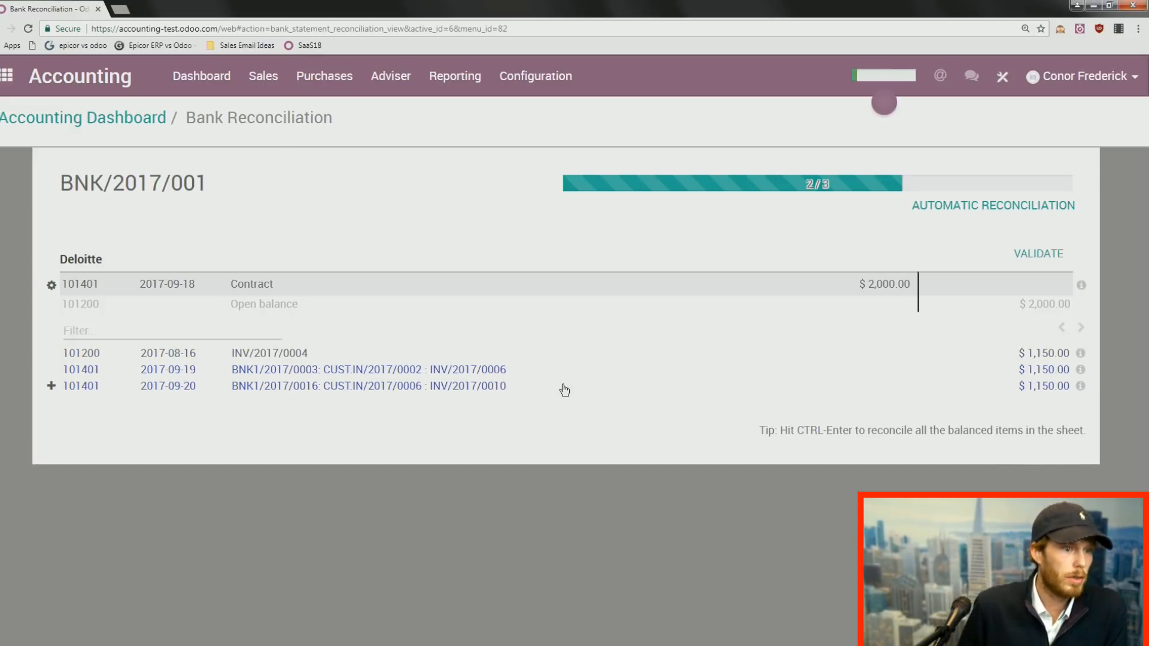
Try matching the Contract line with INV/2017/0004 and the INV/2017/0006 payment, and return to the dashboard without validating.
{"action": "left_click", "coordinate": [289, 358]}
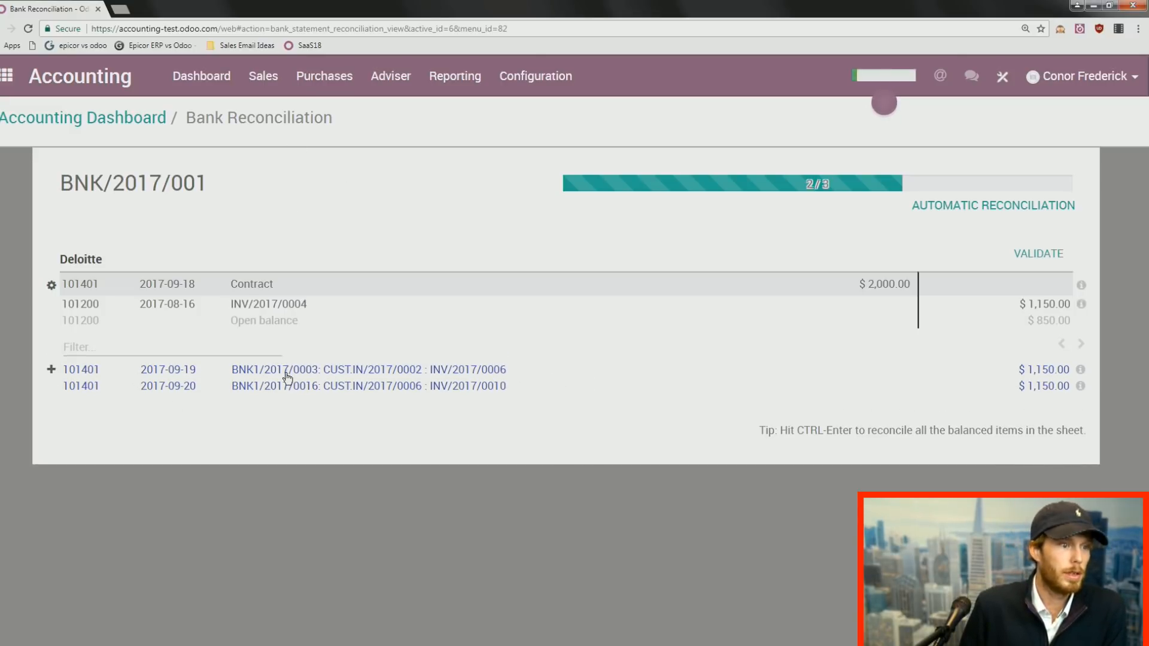
{"action": "left_click", "coordinate": [287, 374]}
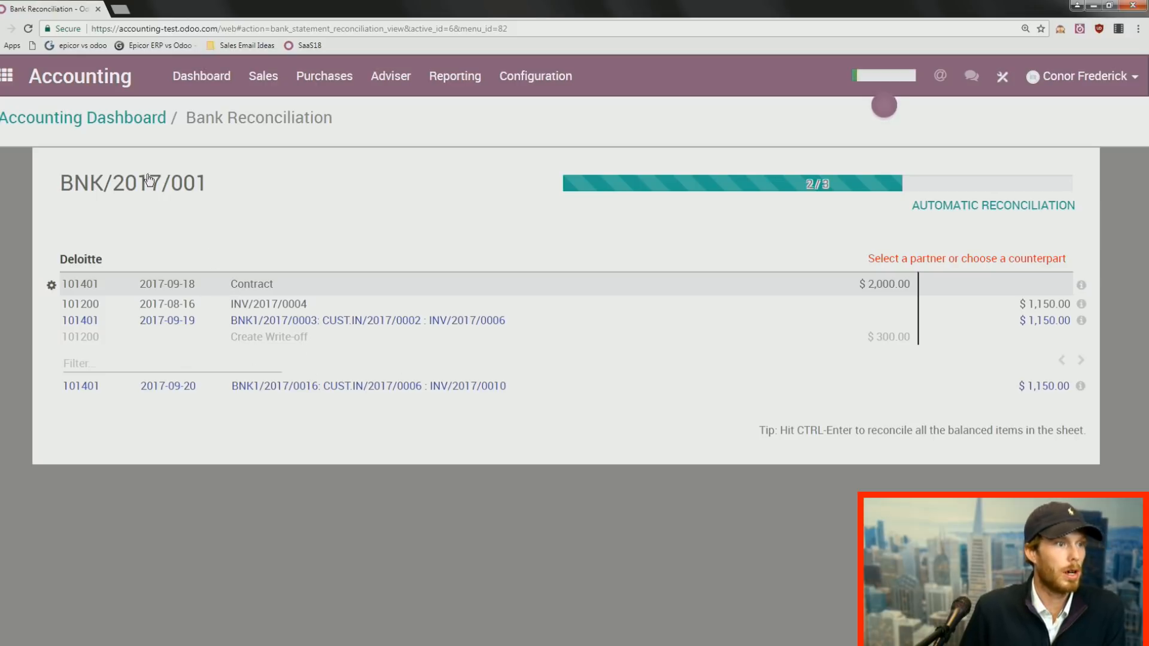
{"action": "left_click", "coordinate": [128, 119]}
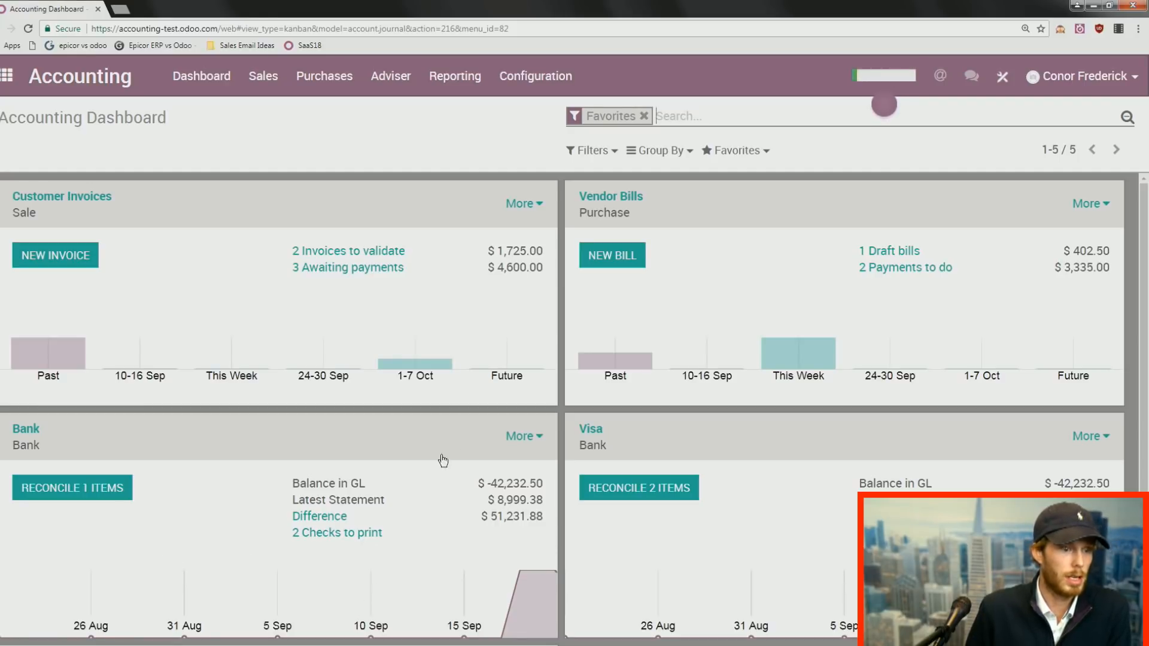
Create and confirm a $1000 internal transfer from Bank (USD) to Visa (USD), and open its journal items.
{"action": "left_click", "coordinate": [526, 441]}
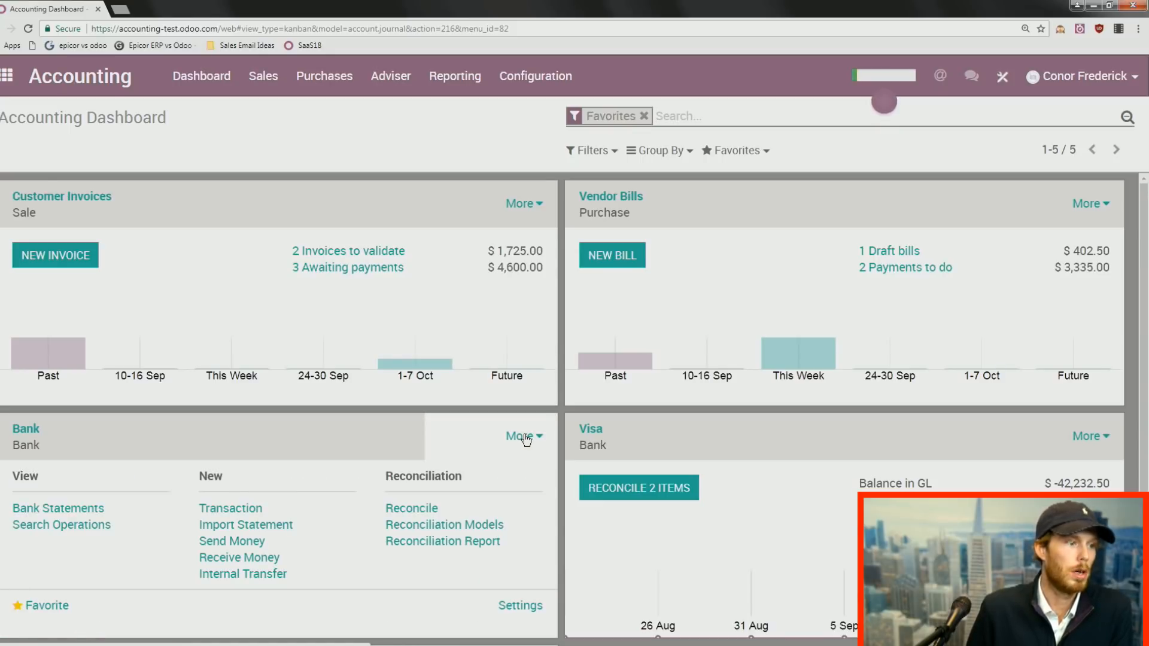
{"action": "left_click", "coordinate": [238, 578]}
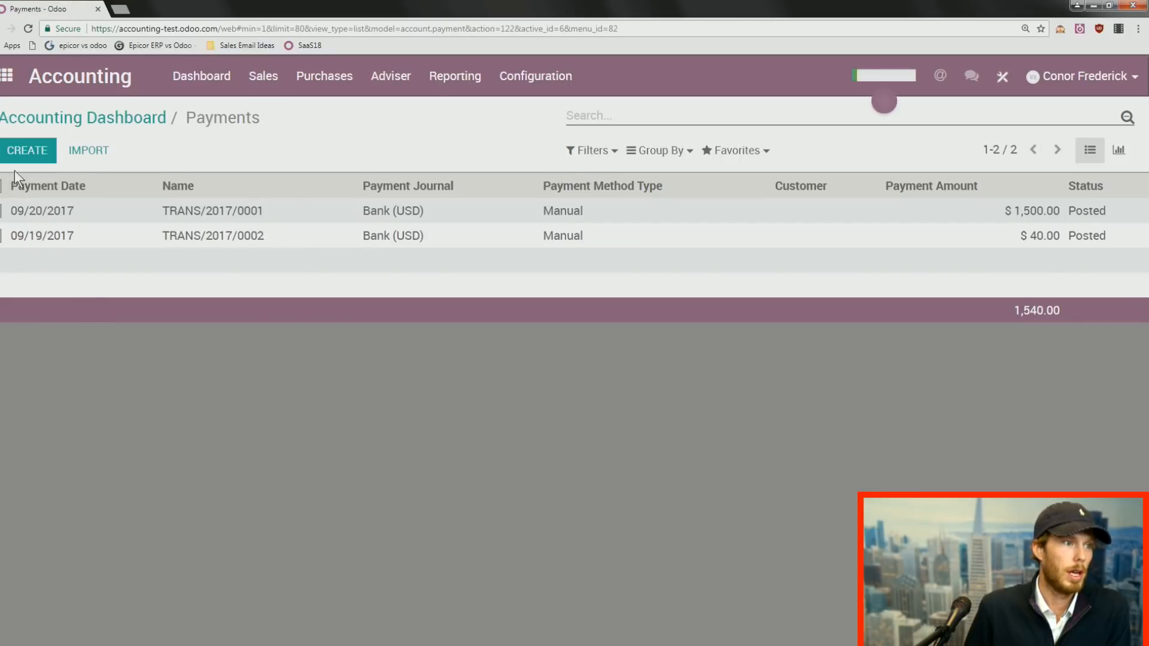
{"action": "left_click", "coordinate": [30, 153]}
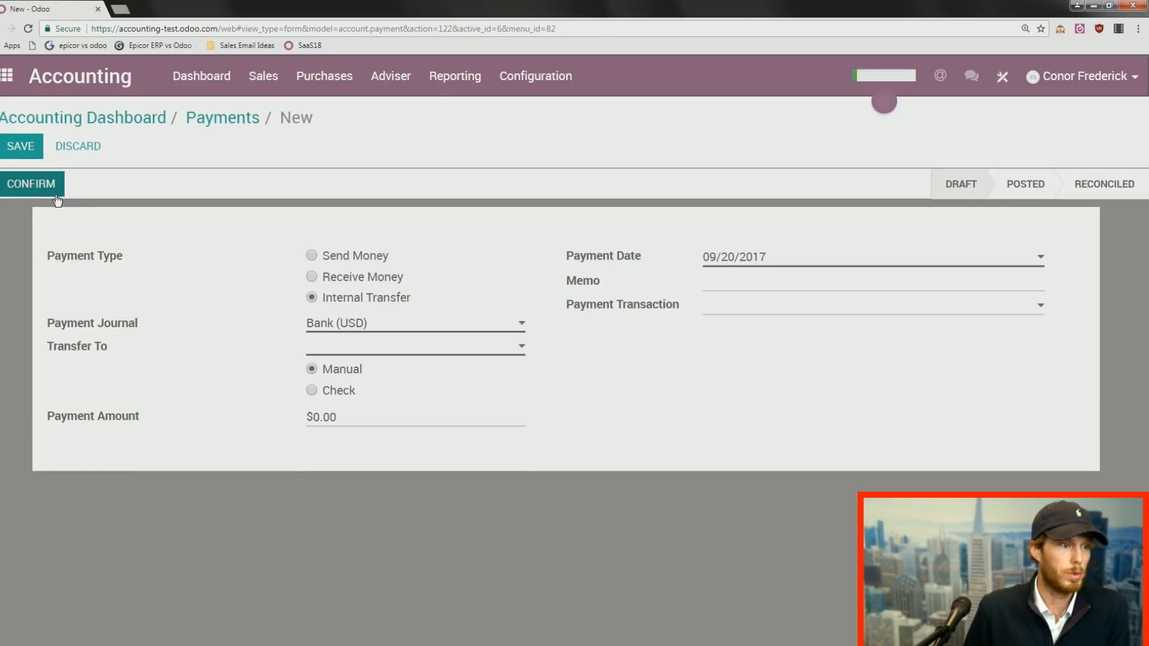
{"action": "left_click", "coordinate": [339, 351]}
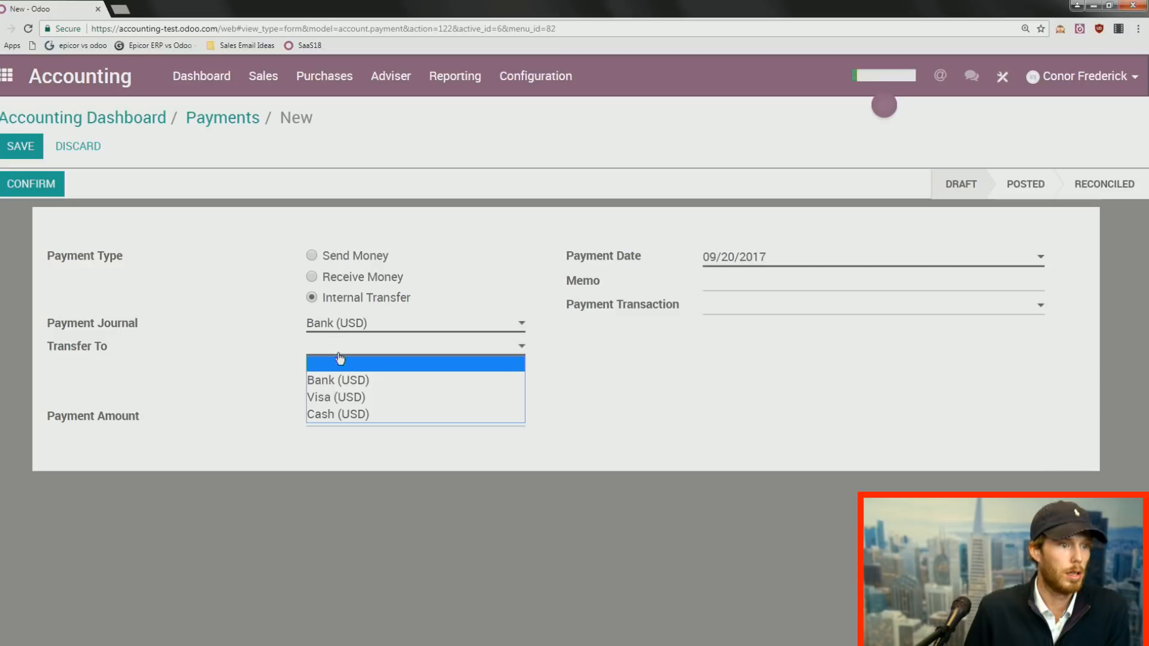
{"action": "left_click", "coordinate": [339, 395]}
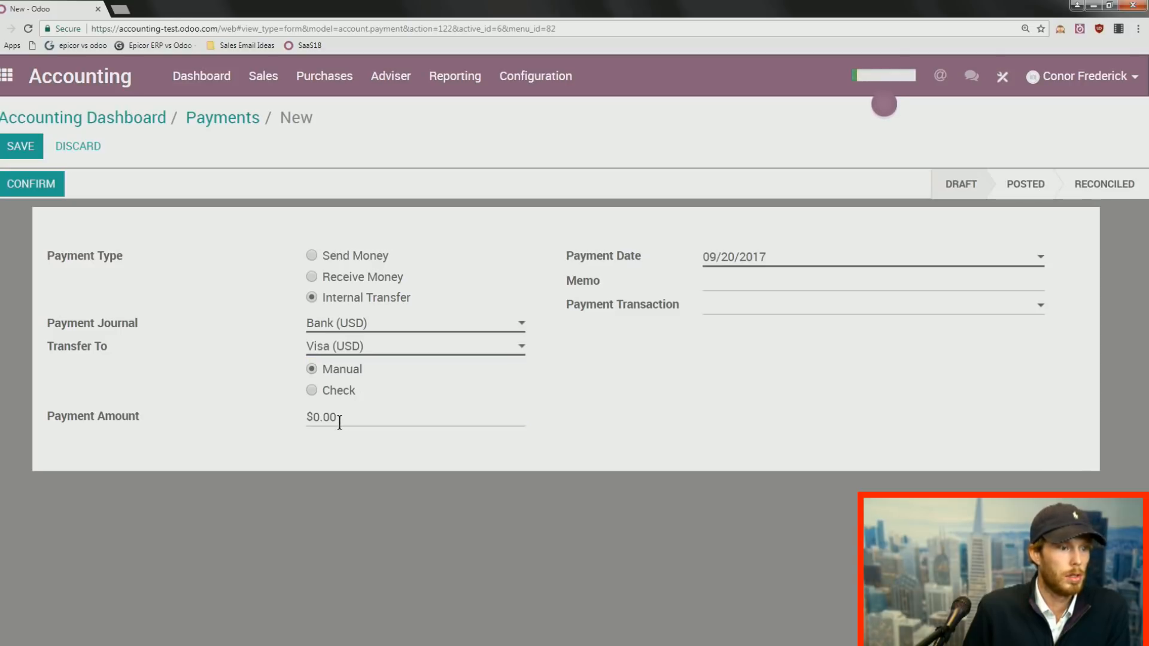
{"action": "left_click_drag", "start_coordinate": [338, 418], "coordinate": [307, 421]}
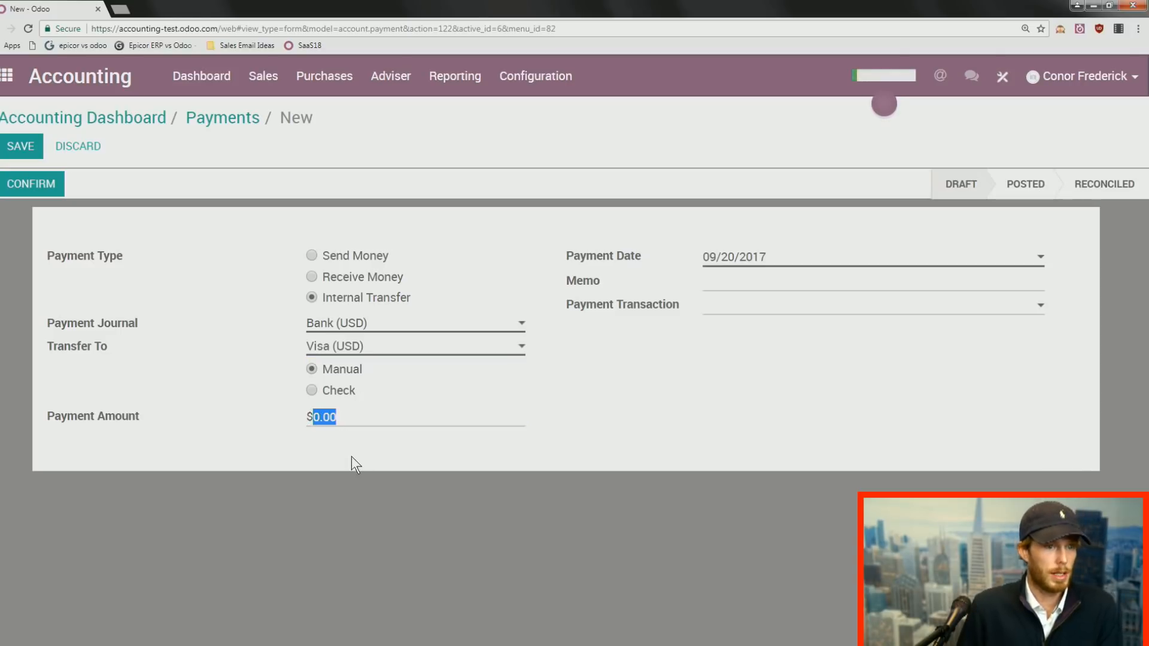
{"action": "type", "text": "1000"}
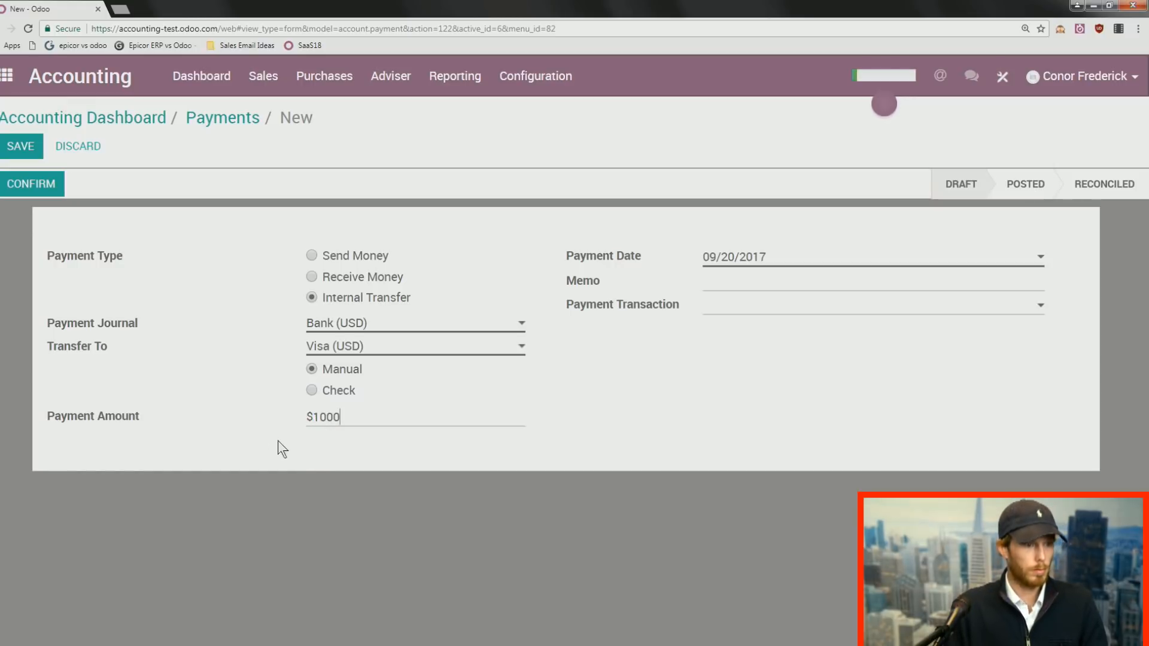
{"action": "left_click", "coordinate": [31, 184]}
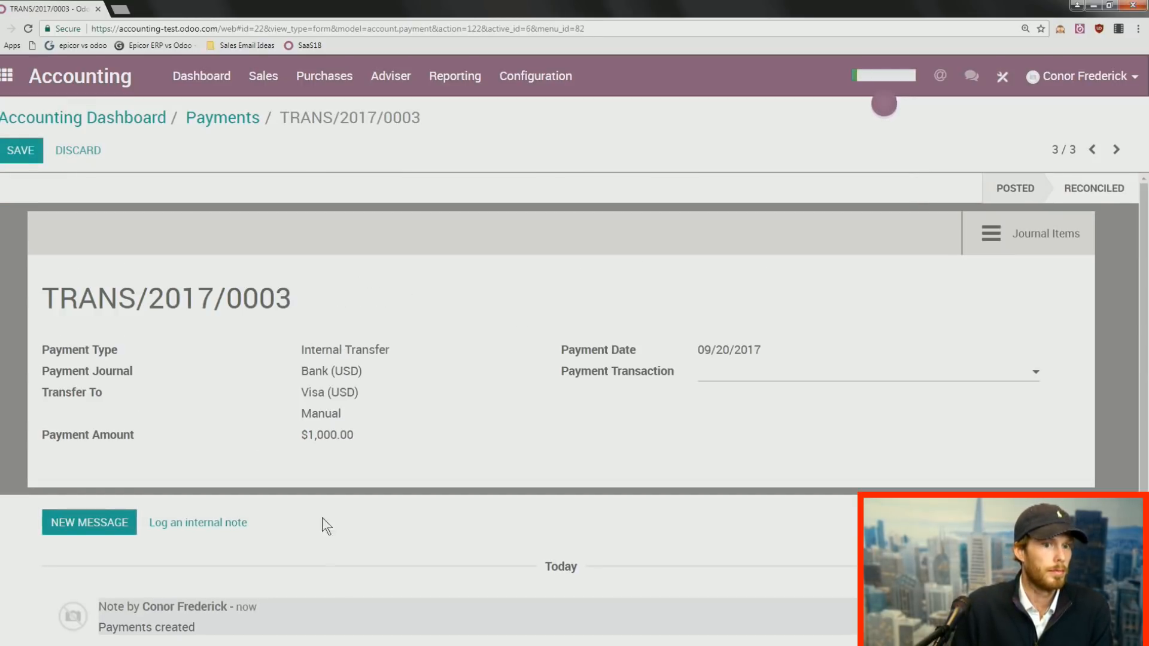
{"action": "left_click", "coordinate": [1007, 241]}
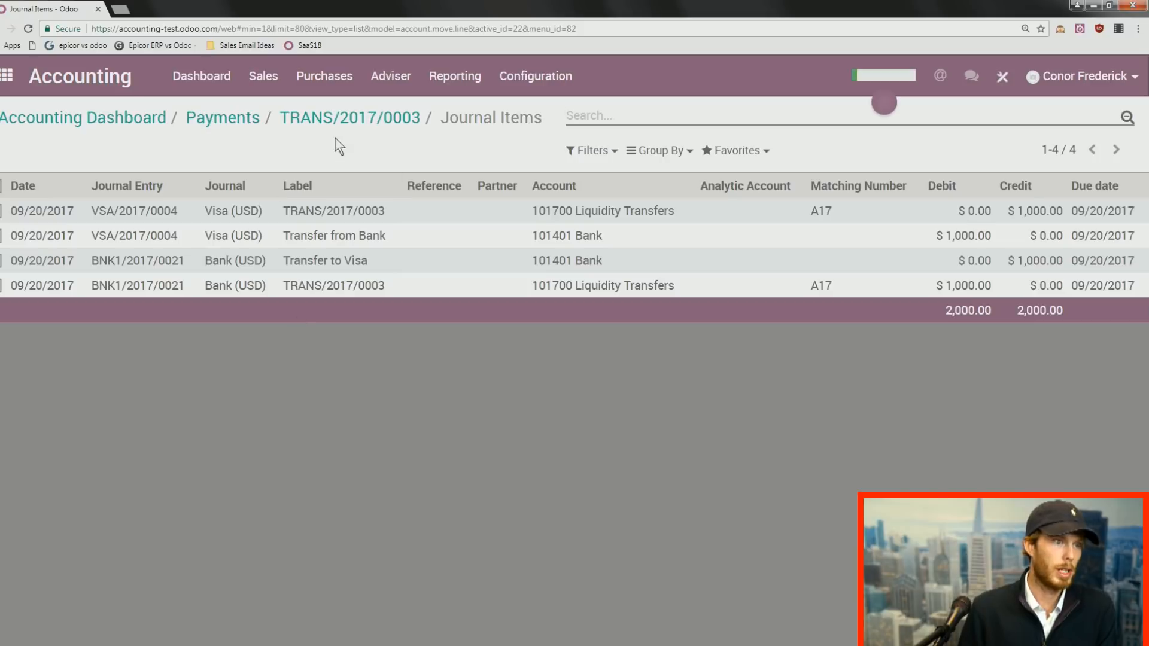
Reconcile the $1,500.00 VB line of the Visa statement with VSA/2017/0001 Transfer from Bank, and return to the dashboard.
{"action": "left_click", "coordinate": [126, 119]}
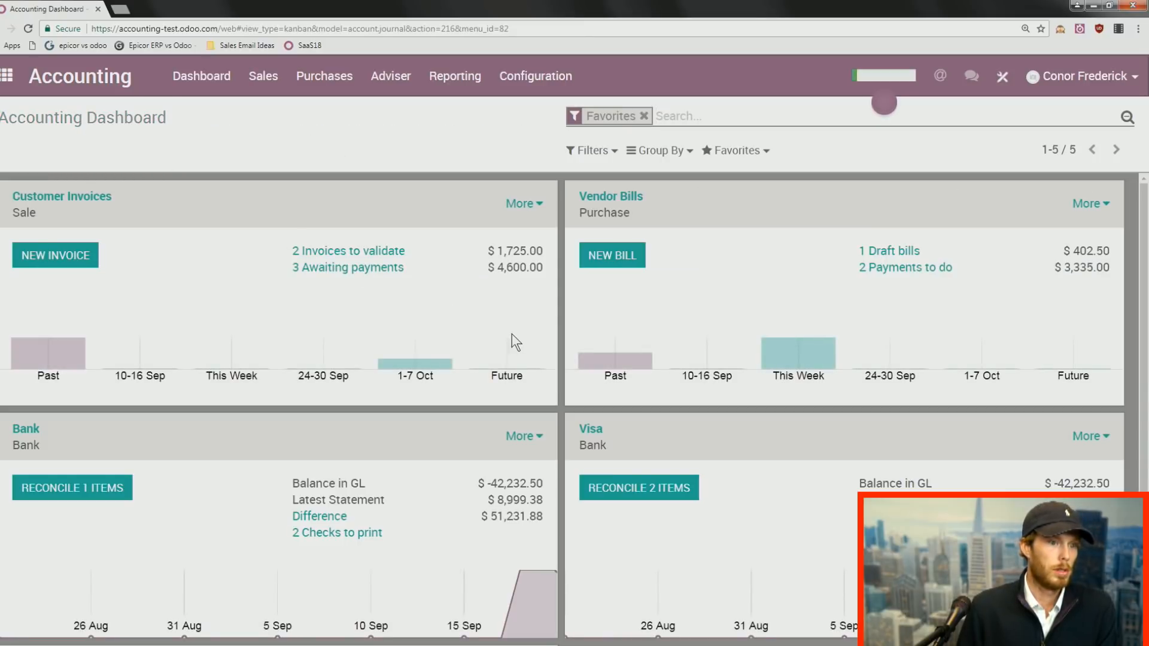
{"action": "left_click", "coordinate": [646, 485]}
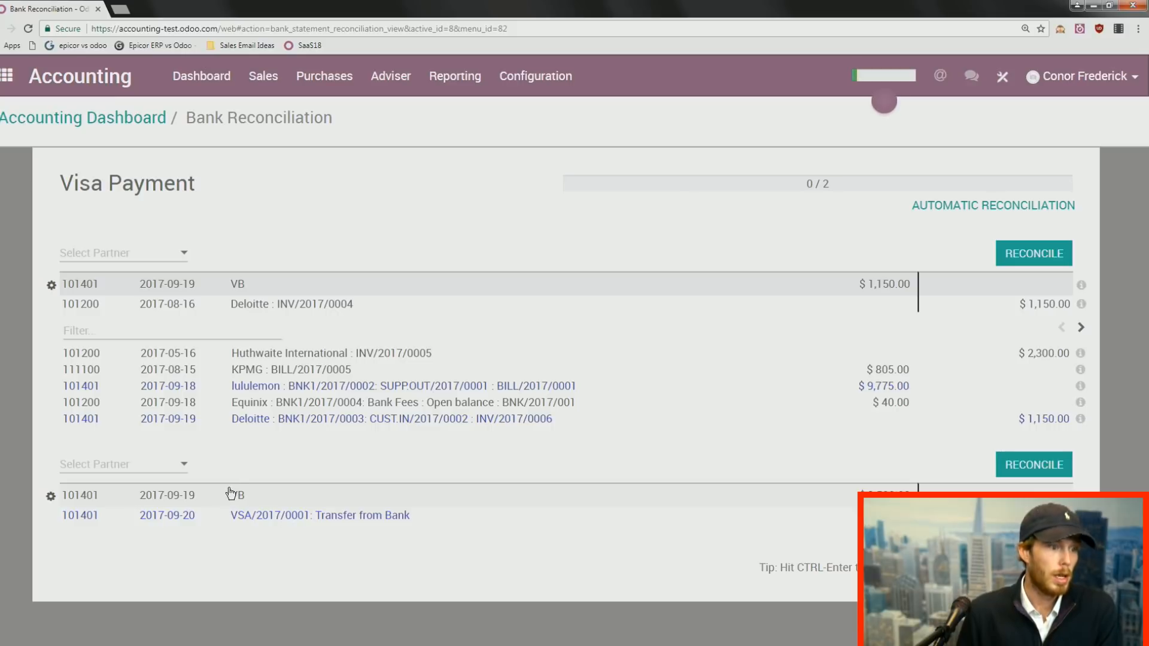
{"action": "left_click", "coordinate": [249, 502]}
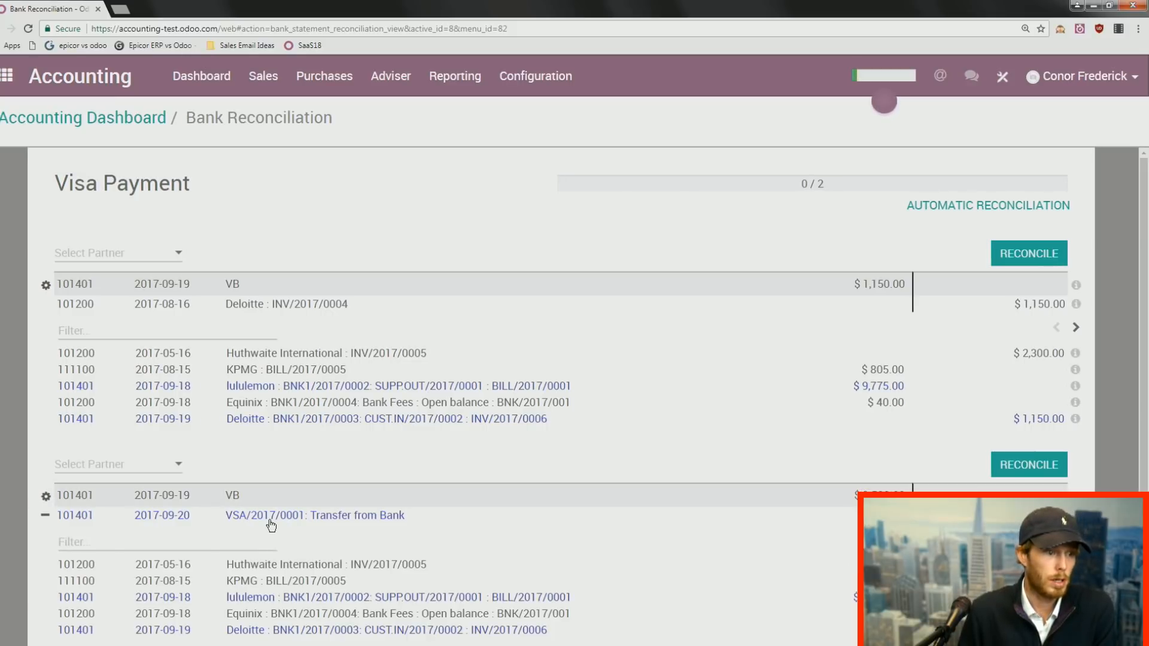
{"action": "left_click", "coordinate": [270, 520]}
{"action": "left_click", "coordinate": [313, 520]}
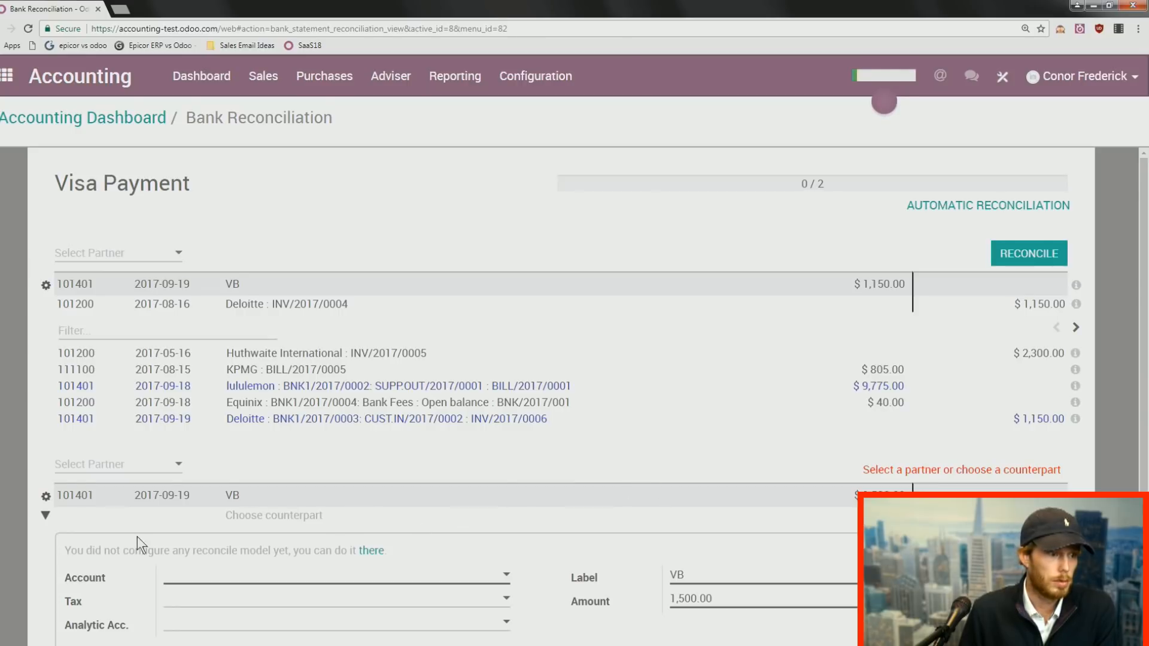
{"action": "left_click", "coordinate": [46, 519]}
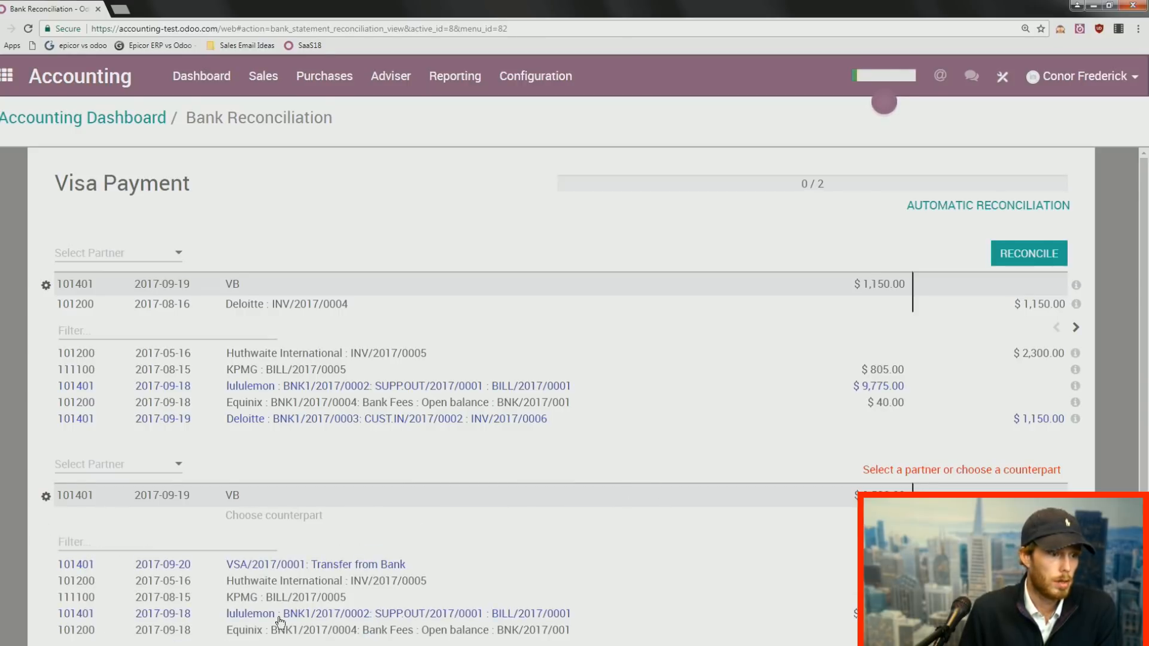
{"action": "left_click", "coordinate": [367, 565]}
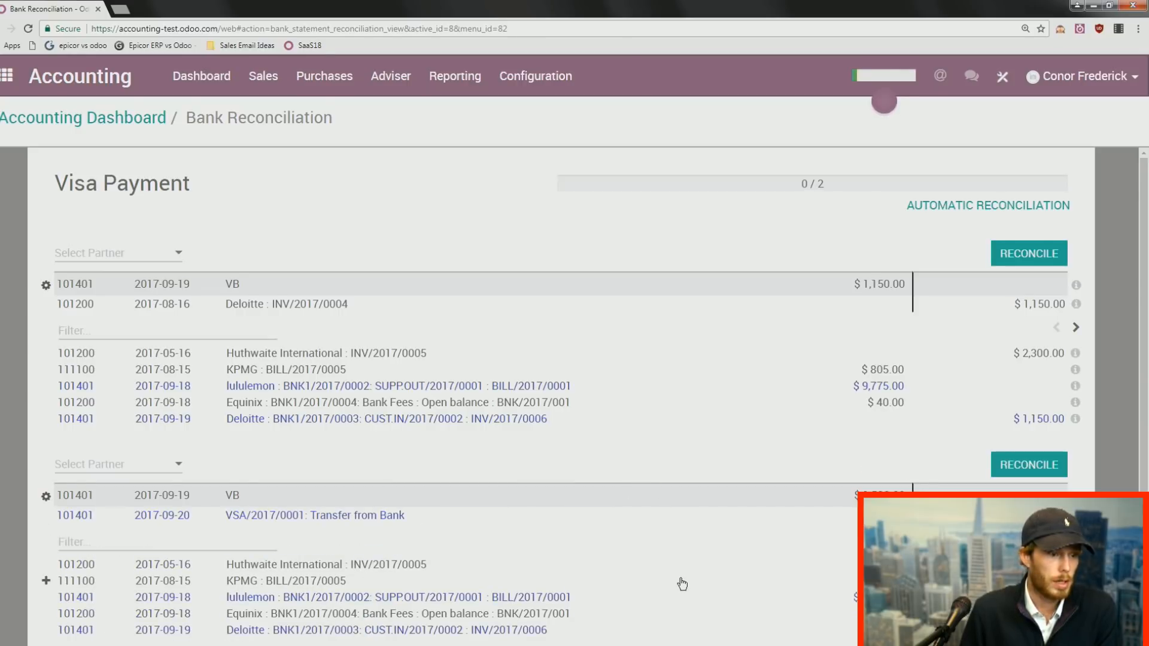
{"action": "left_click", "coordinate": [1027, 465]}
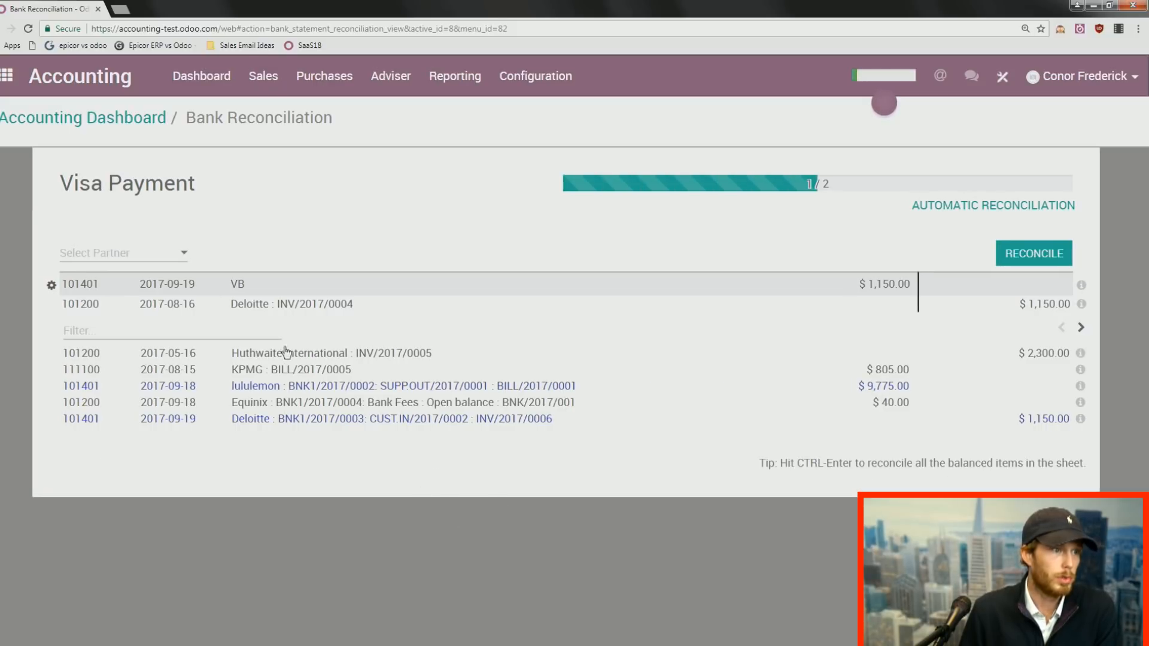
{"action": "left_click", "coordinate": [52, 118]}
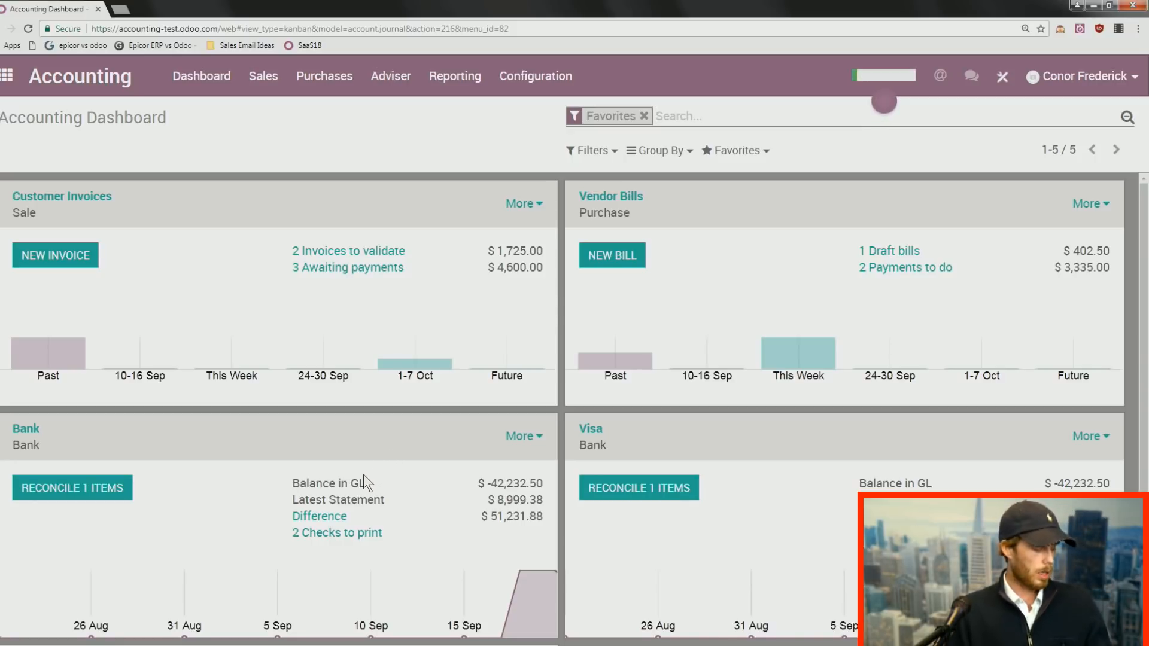
Open the Balance Sheet report and collapse its Retained Earnings section.
{"action": "left_click", "coordinate": [436, 90]}
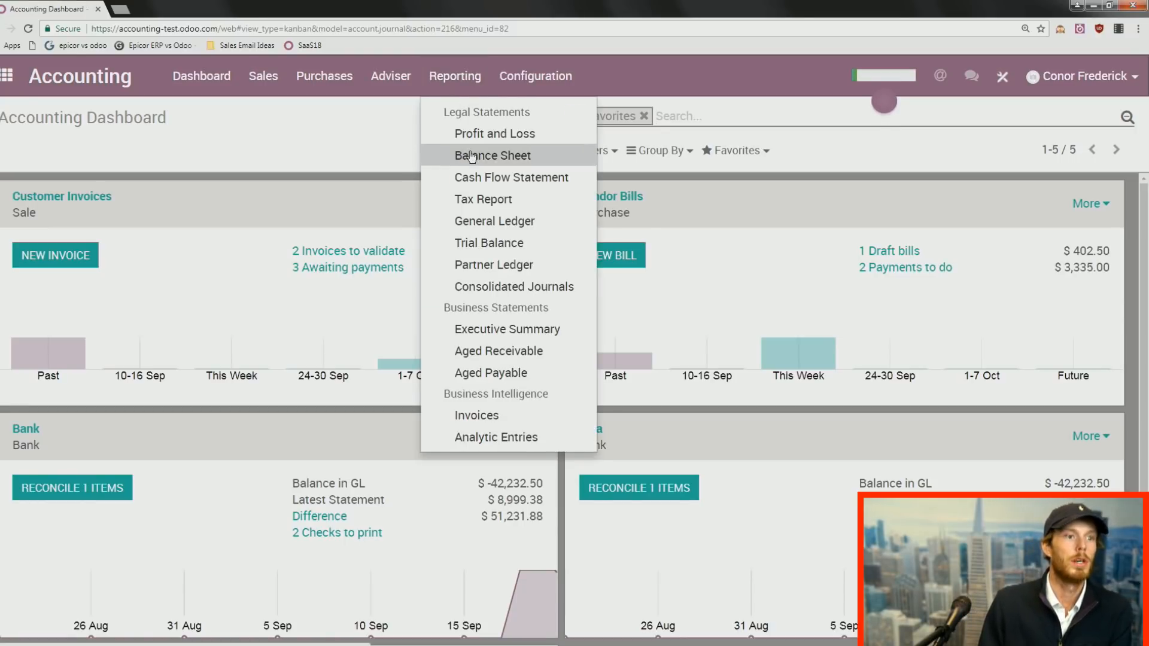
{"action": "left_click", "coordinate": [477, 222]}
{"action": "scroll", "coordinate": [479, 231], "scroll_direction": "down", "scroll_amount": 4}
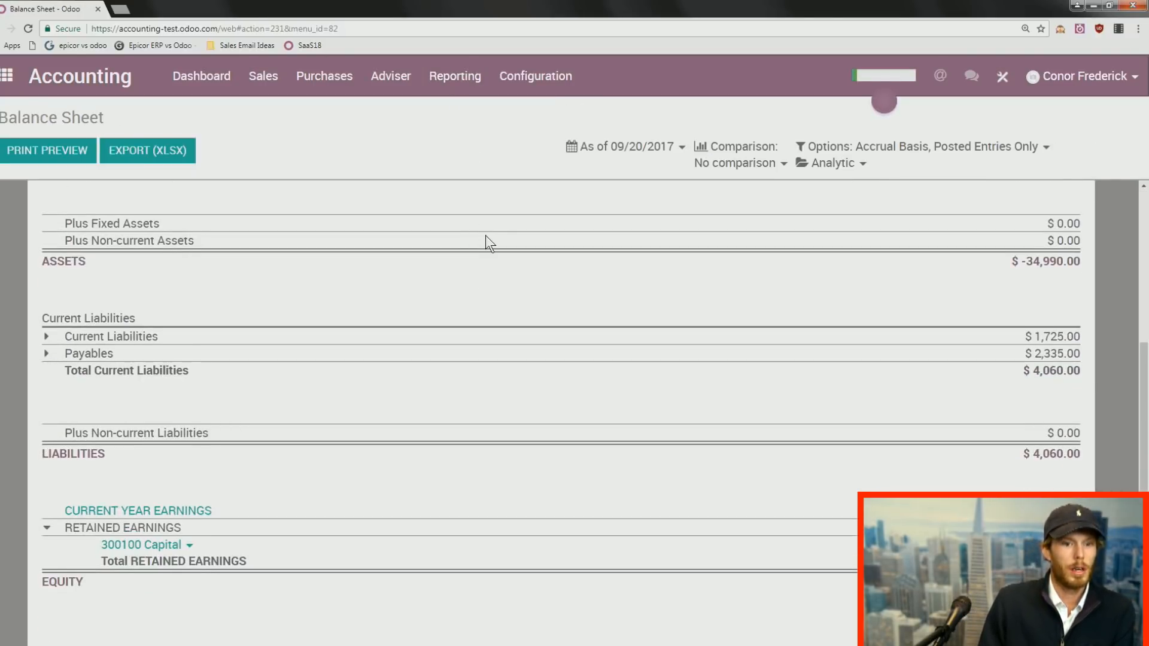
{"action": "left_click", "coordinate": [189, 547]}
{"action": "left_click", "coordinate": [46, 532]}
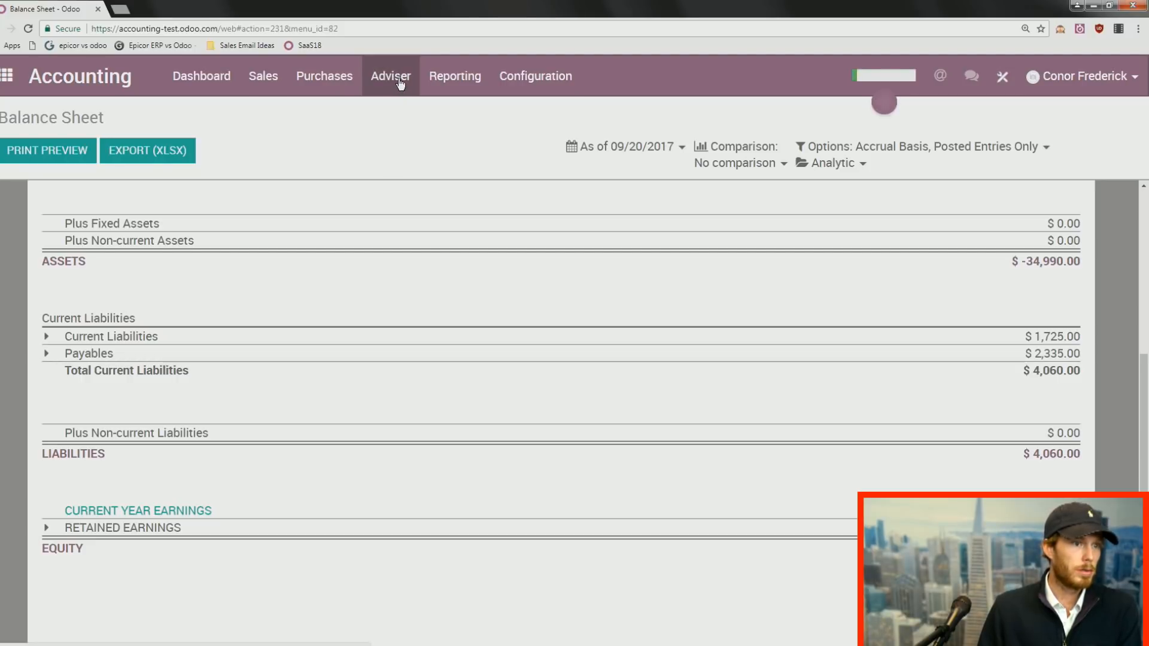
{"action": "left_click", "coordinate": [400, 85]}
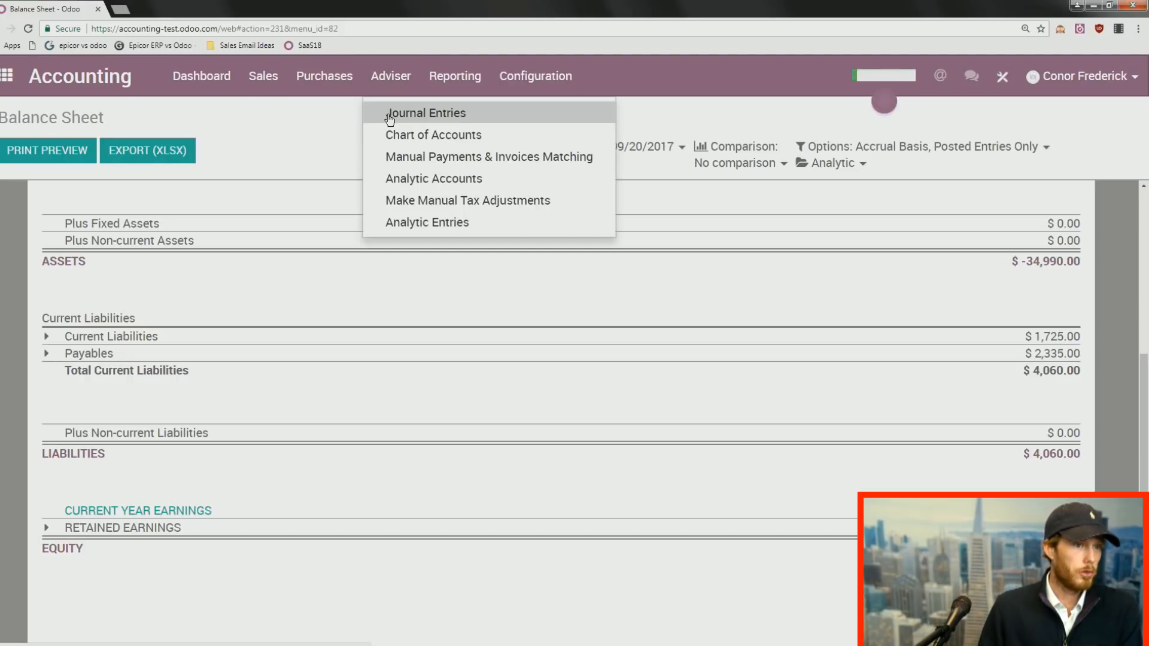
{"action": "left_click", "coordinate": [314, 125]}
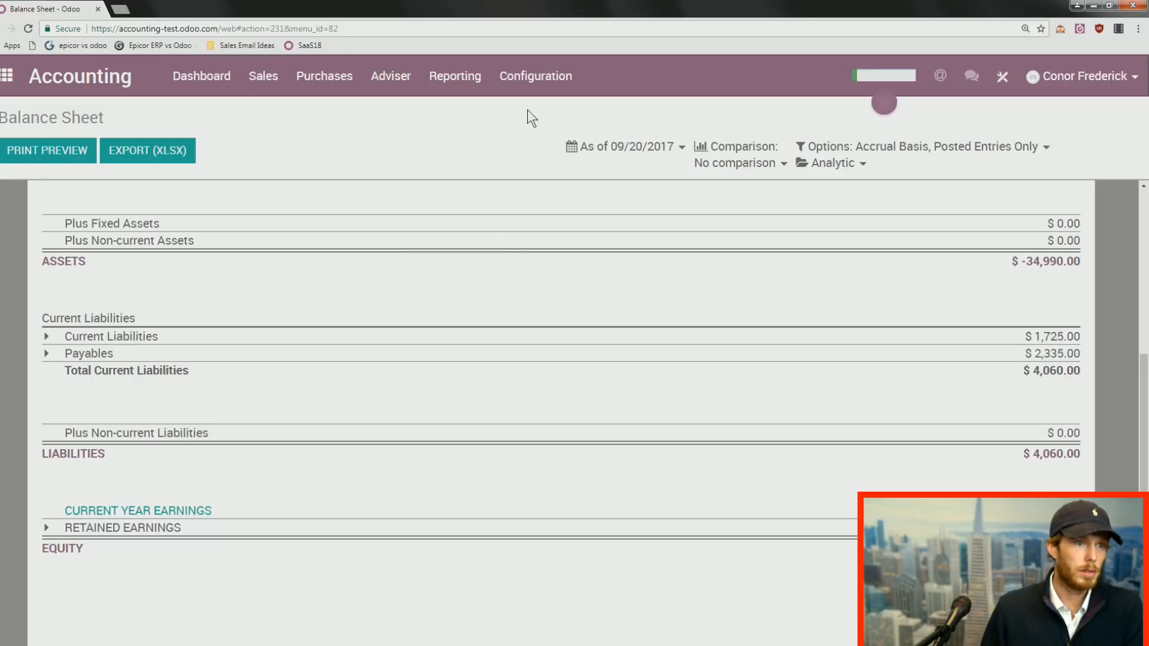
Try setting the Entry Locking lock date to 09/20/2017 in the accounting settings, and leave the settings without saving.
{"action": "left_click", "coordinate": [536, 78]}
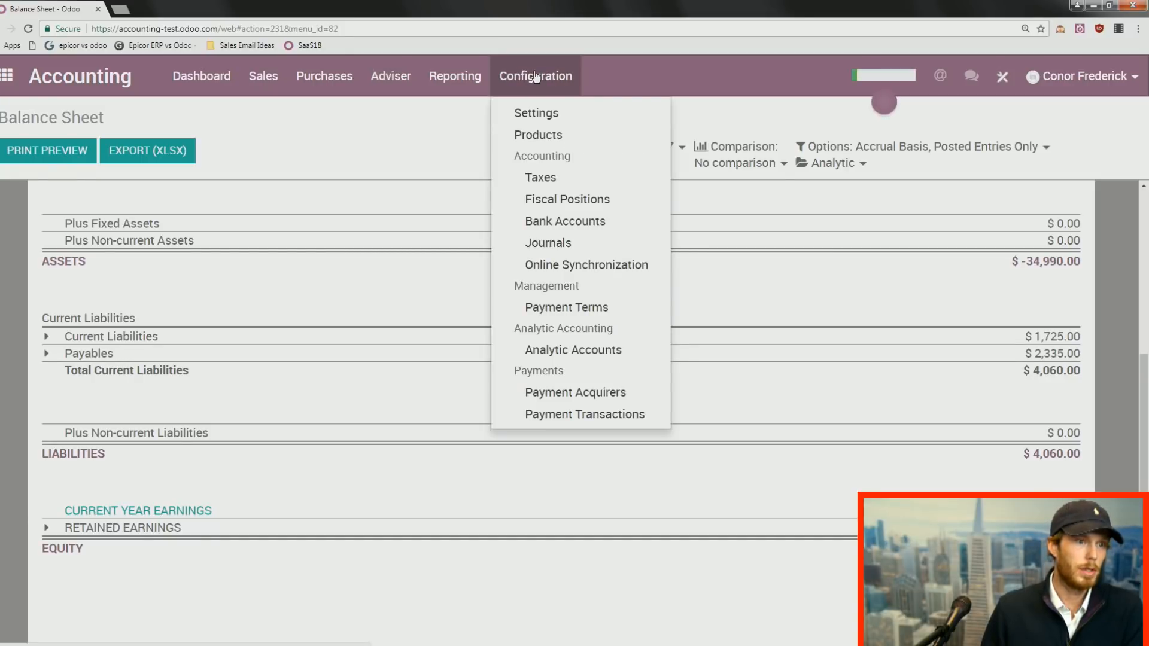
{"action": "left_click", "coordinate": [536, 114]}
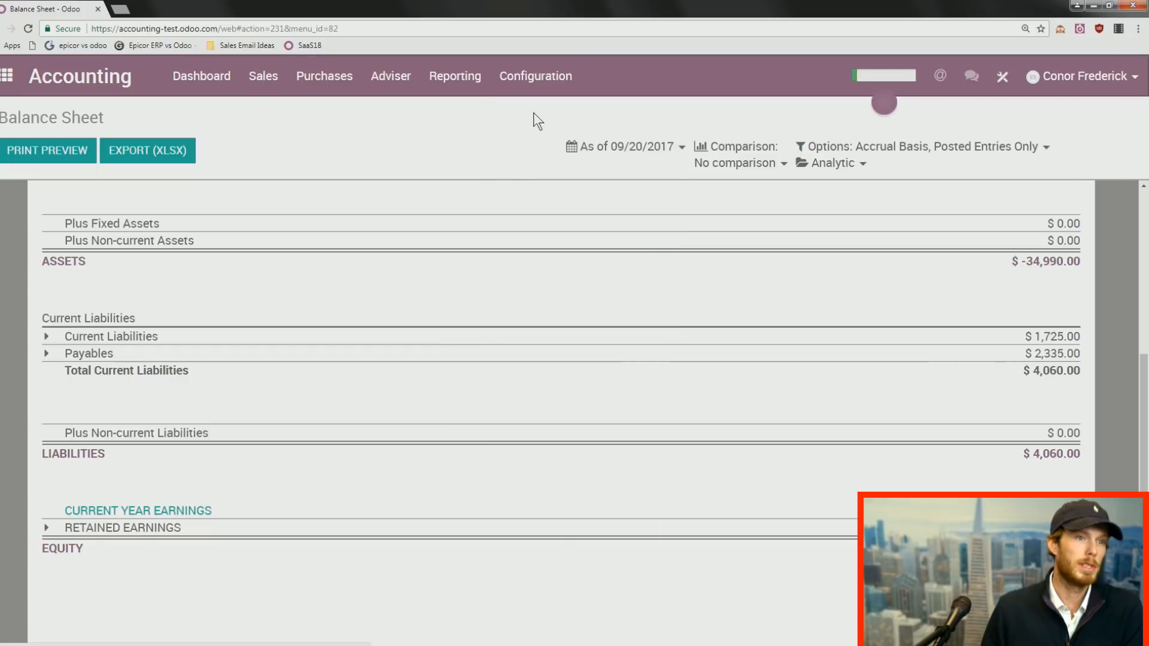
{"action": "scroll", "coordinate": [400, 292], "scroll_direction": "down", "scroll_amount": 8}
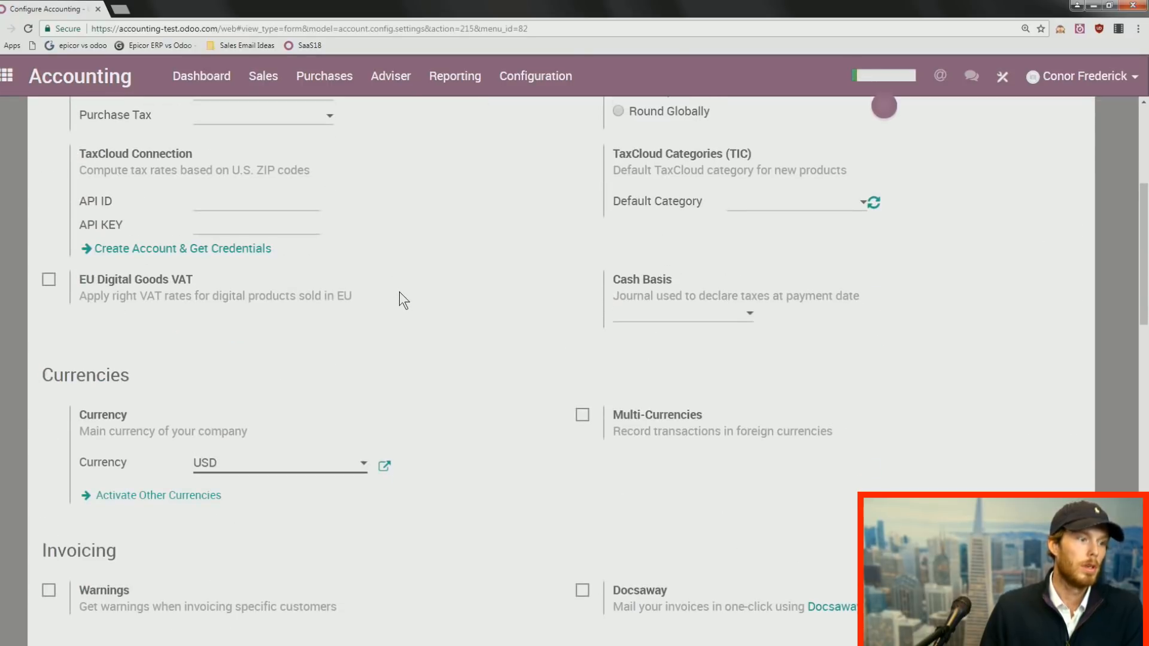
{"action": "scroll", "coordinate": [400, 292], "scroll_direction": "down", "scroll_amount": 8}
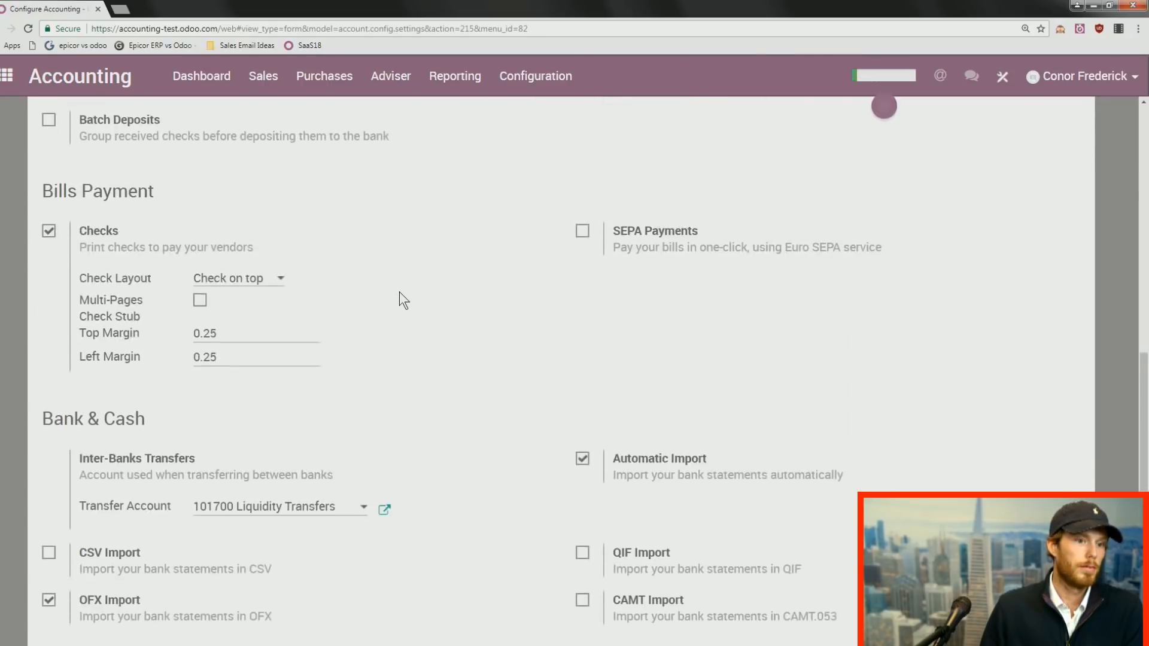
{"action": "scroll", "coordinate": [401, 290], "scroll_direction": "down", "scroll_amount": 6}
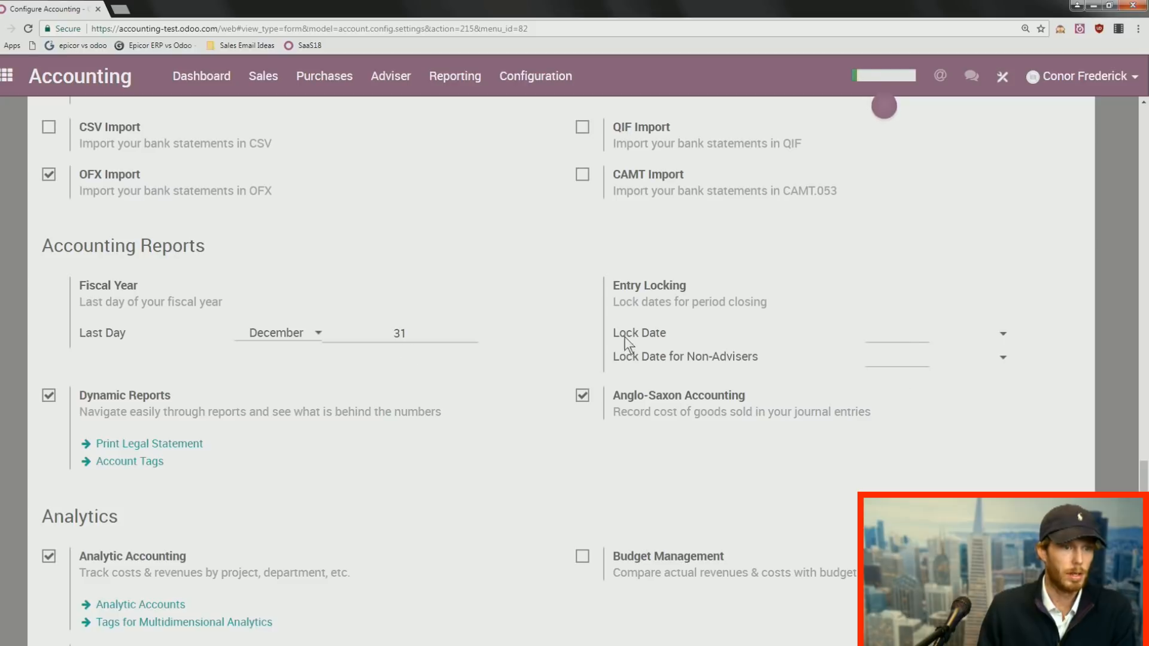
{"action": "left_click", "coordinate": [915, 334]}
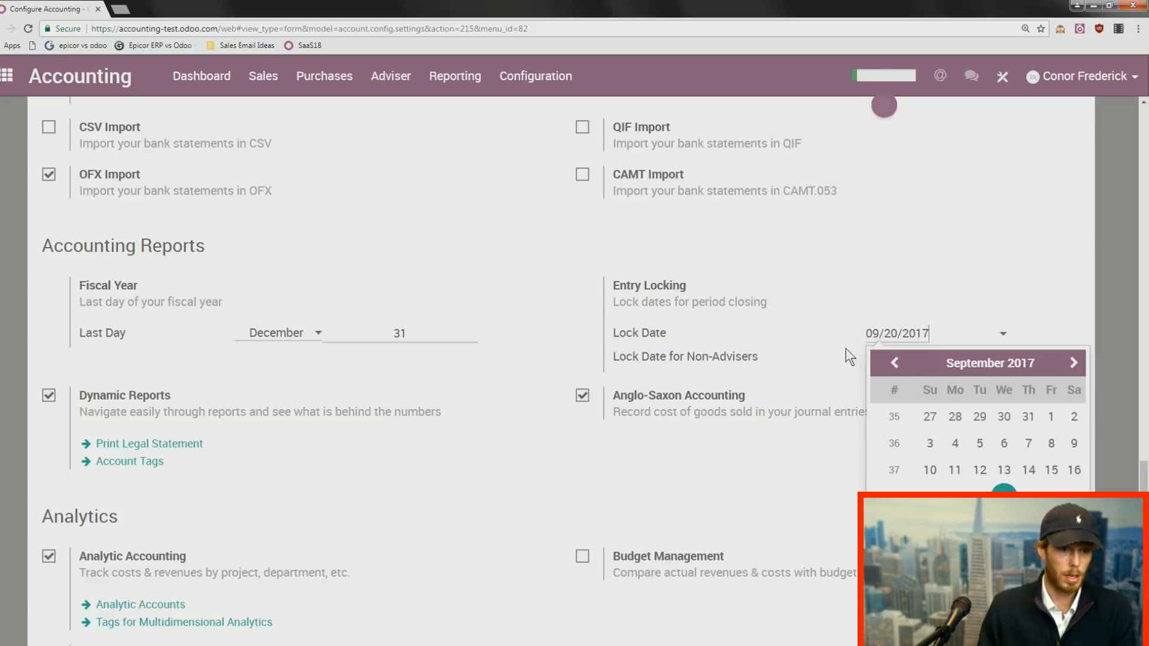
{"action": "left_click", "coordinate": [773, 345]}
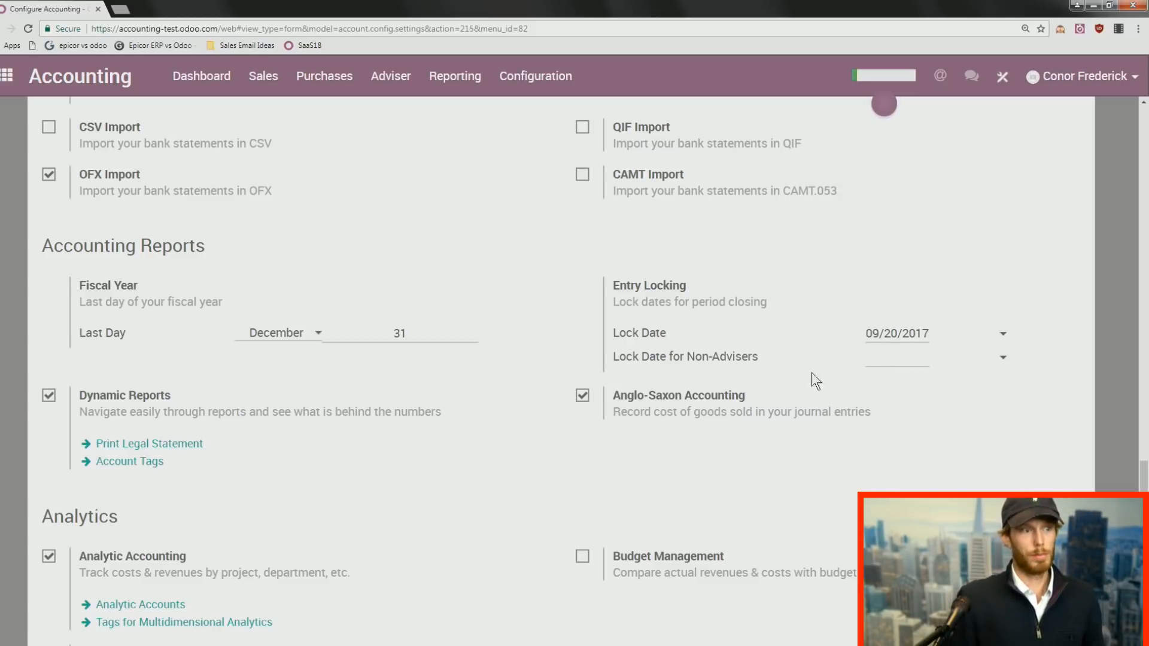
{"action": "left_click", "coordinate": [10, 76]}
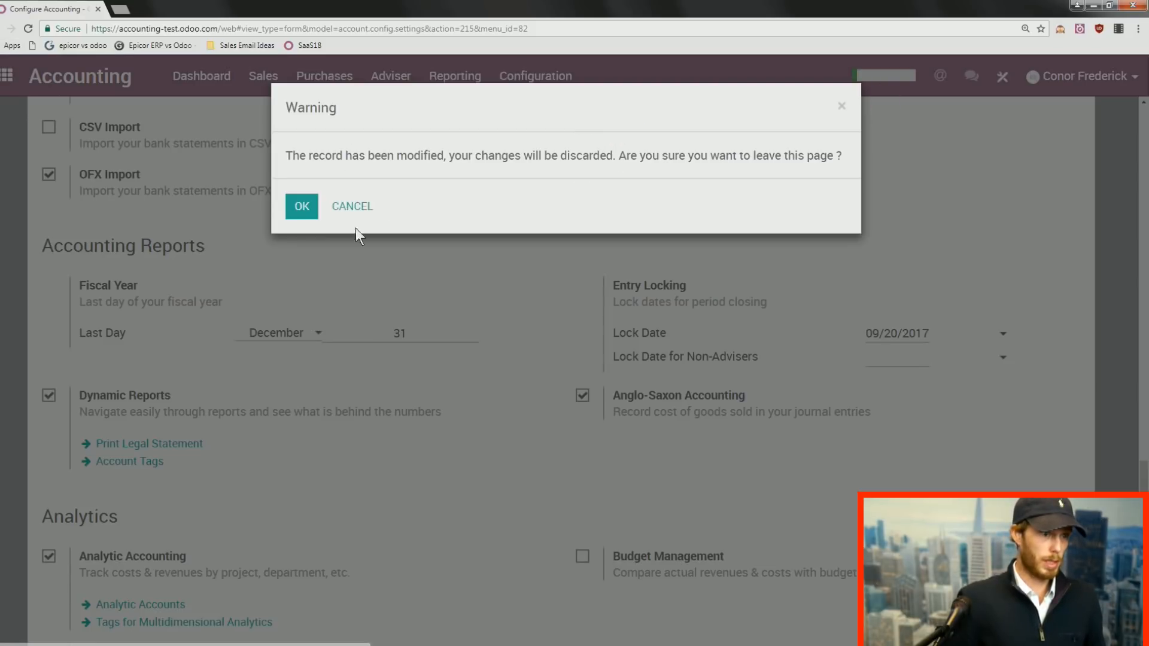
{"action": "left_click", "coordinate": [302, 206]}
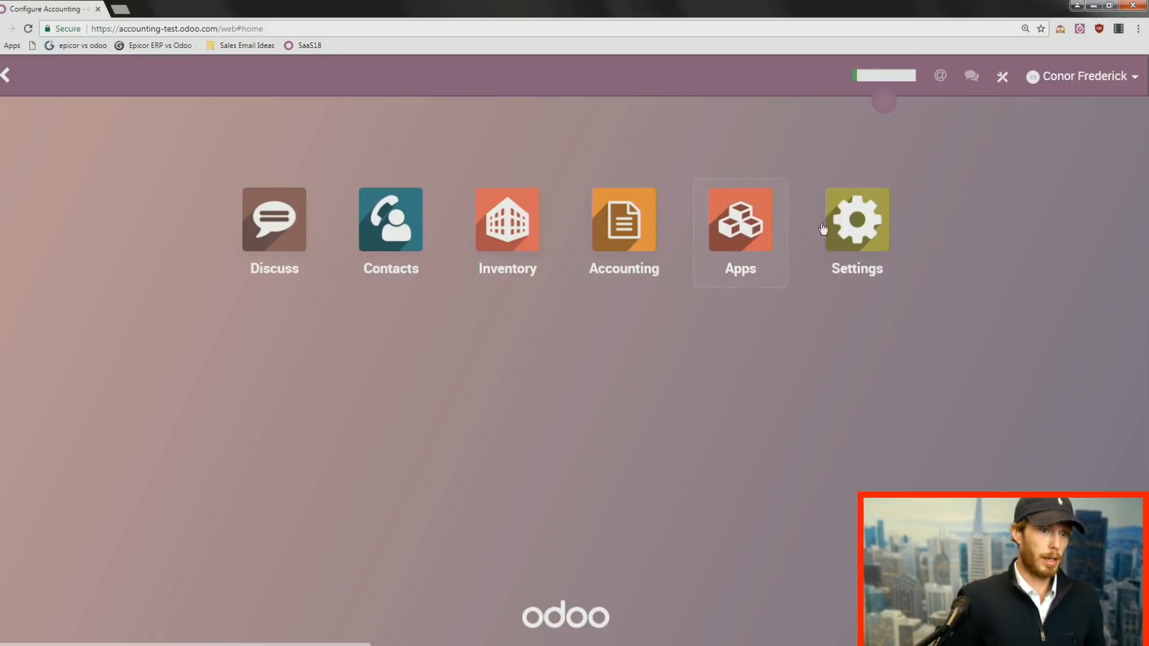
Open the existing user's access rights, choose Adviser for Accounting & Finance, and save the user.
{"action": "left_click", "coordinate": [842, 220]}
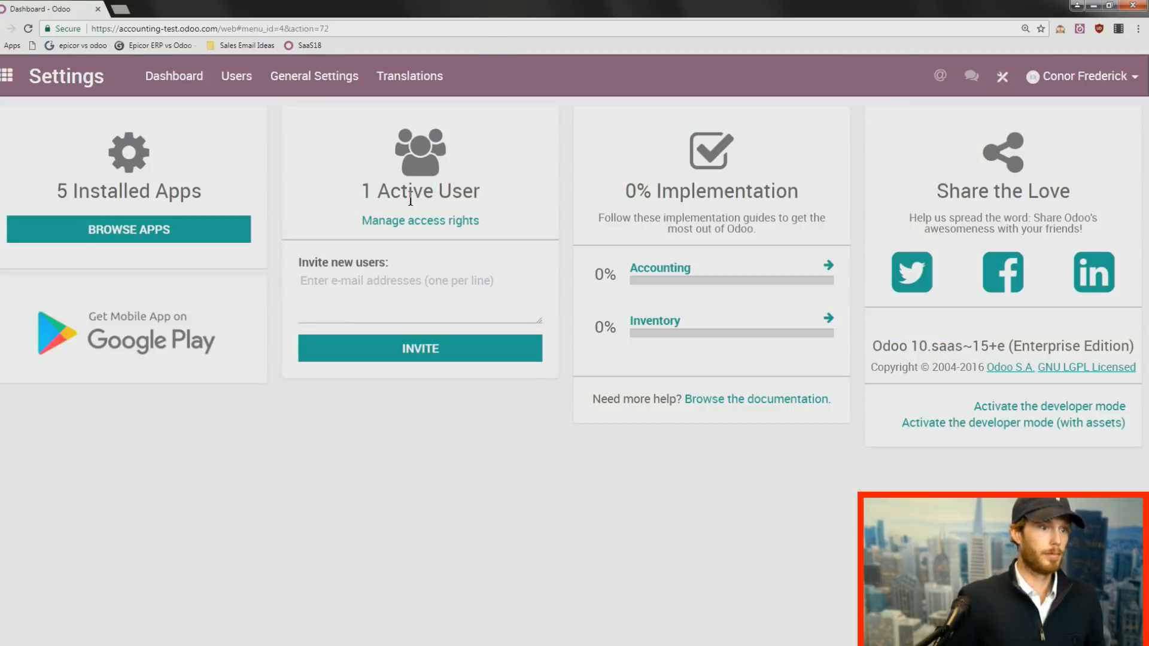
{"action": "left_click", "coordinate": [416, 223]}
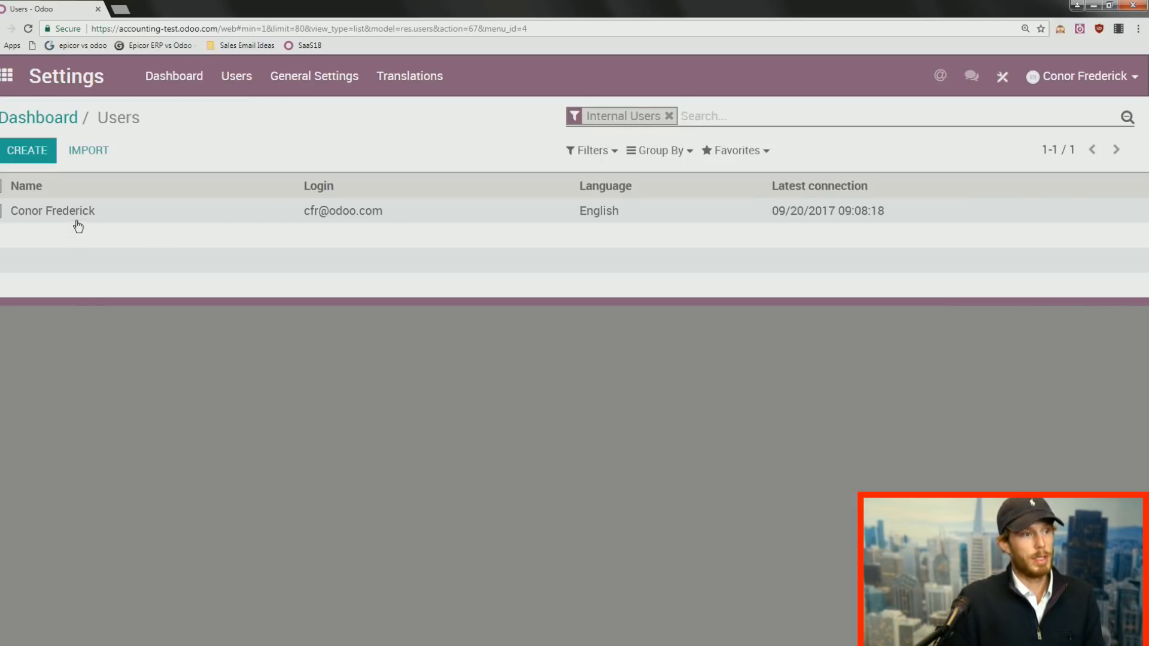
{"action": "left_click", "coordinate": [375, 215]}
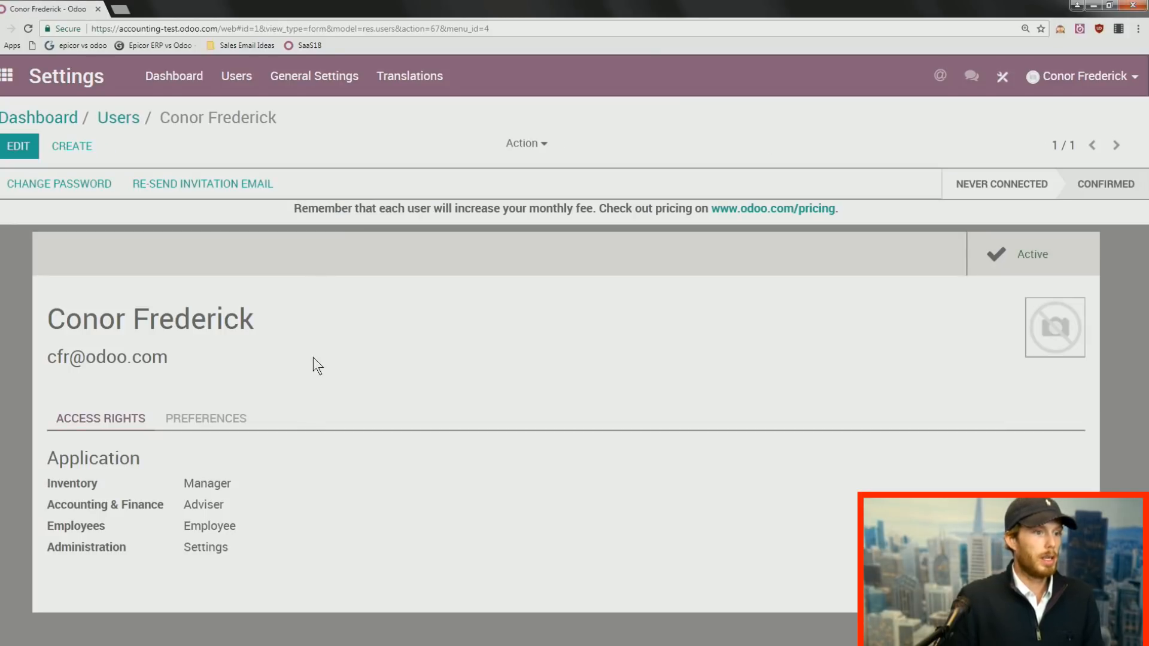
{"action": "left_click", "coordinate": [20, 161]}
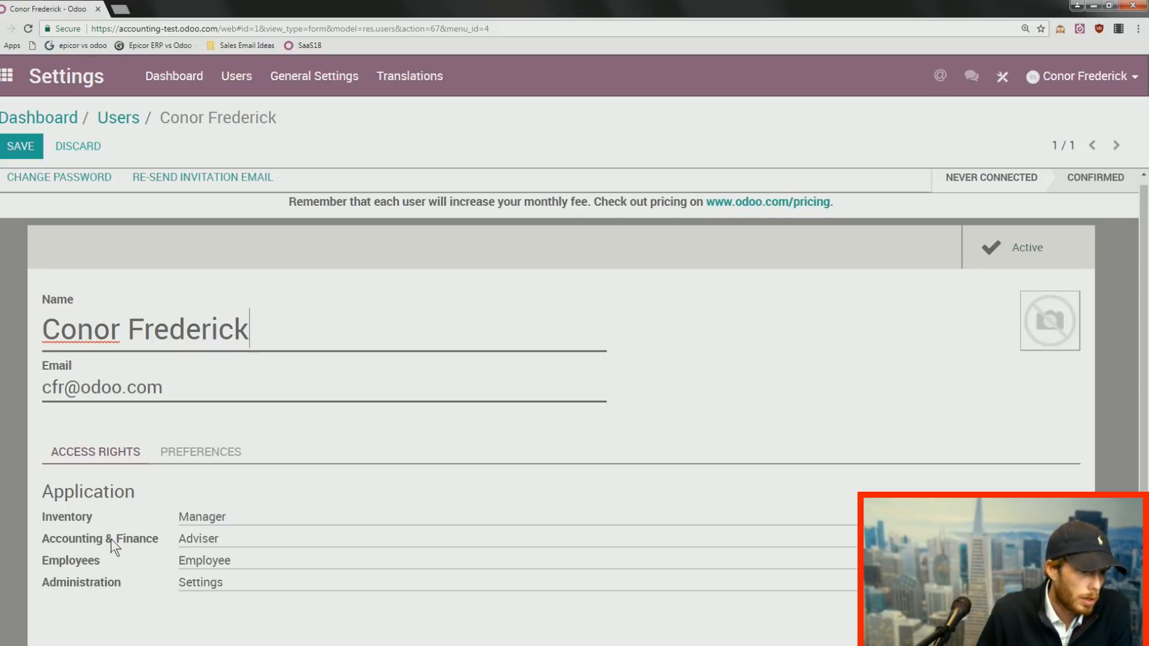
{"action": "left_click", "coordinate": [192, 539]}
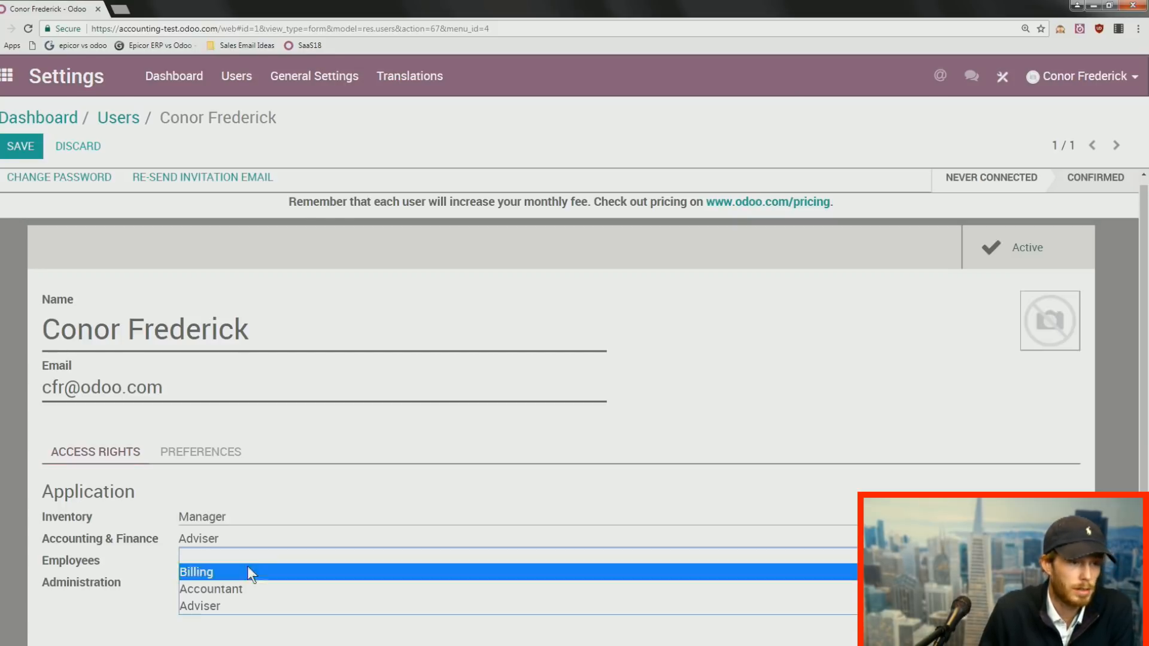
{"action": "left_click", "coordinate": [219, 606]}
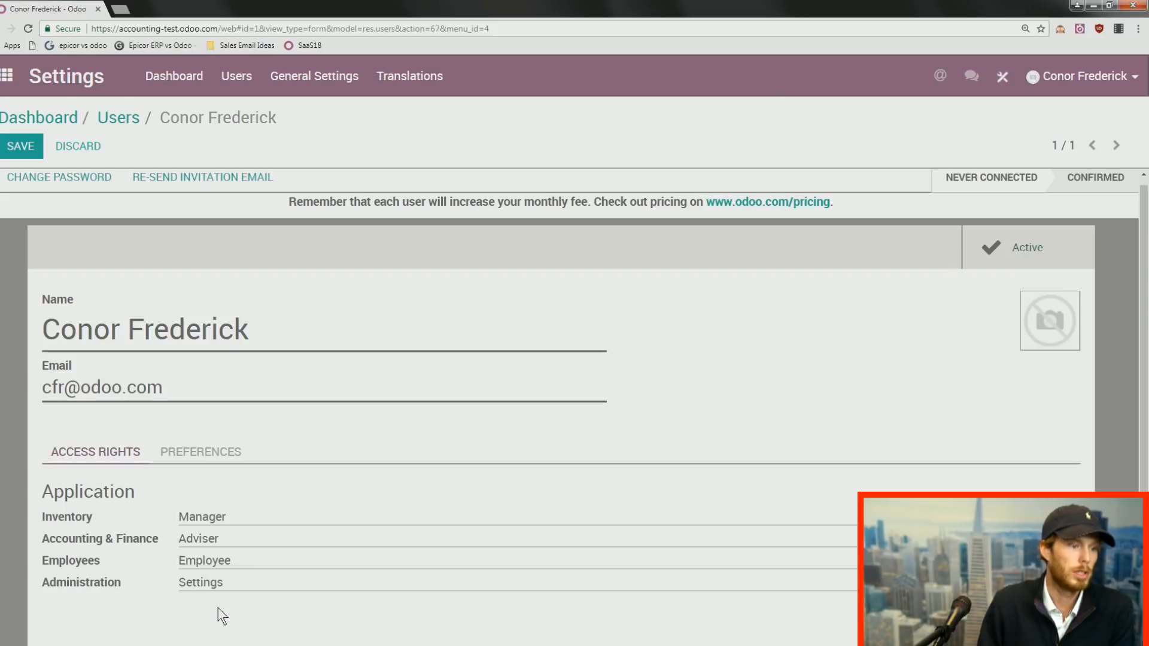
{"action": "left_click", "coordinate": [22, 148]}
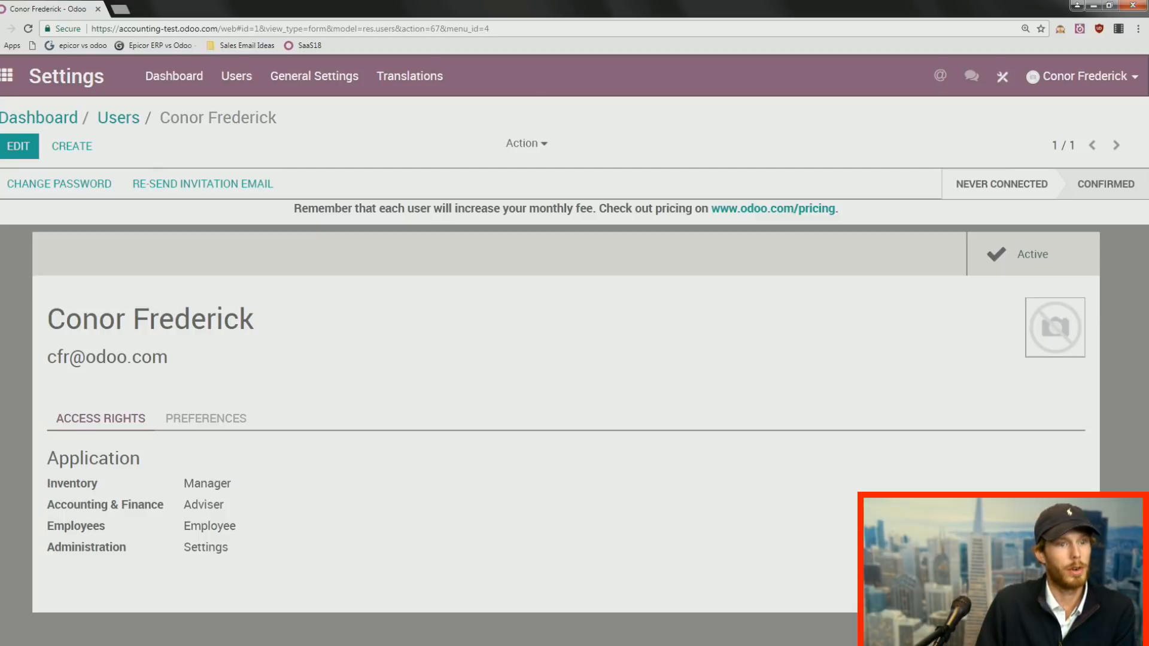
Return to the Accounting app and open the list of journal entries.
{"action": "left_click", "coordinate": [6, 76]}
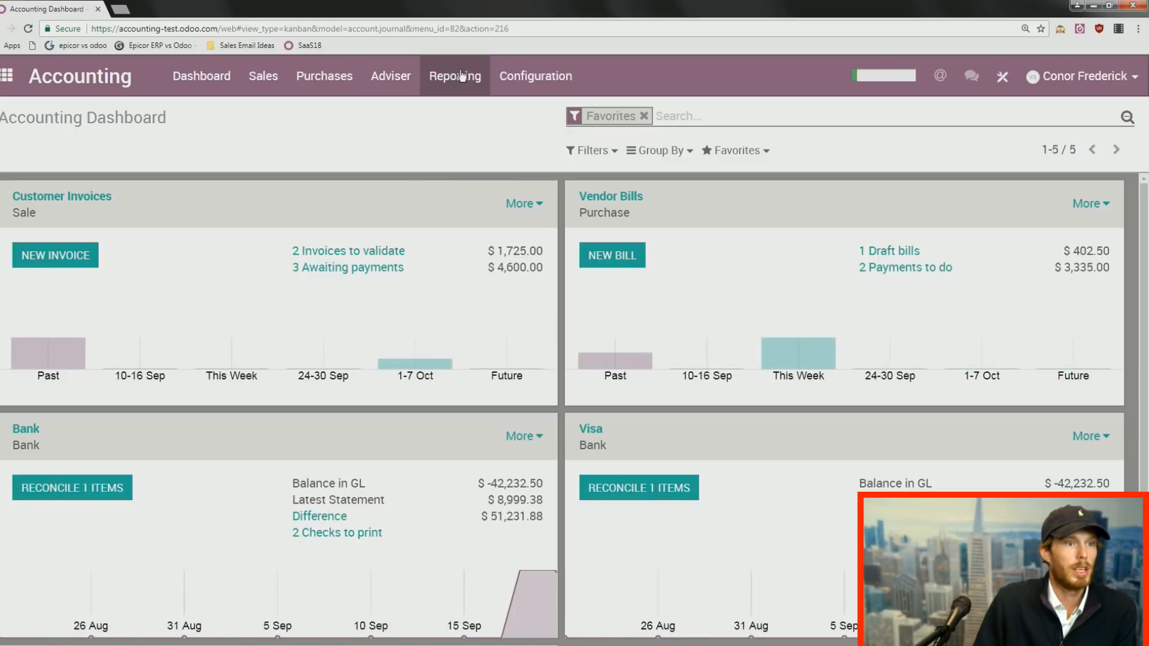
{"action": "left_click", "coordinate": [538, 76]}
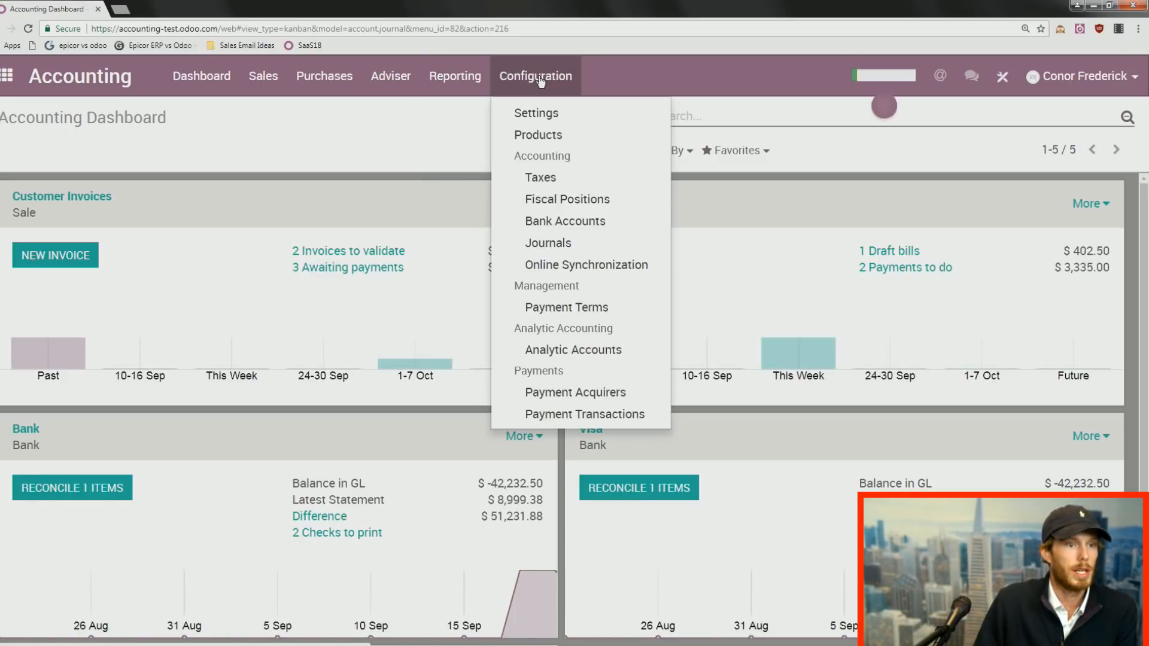
{"action": "mouse_move", "coordinate": [398, 83]}
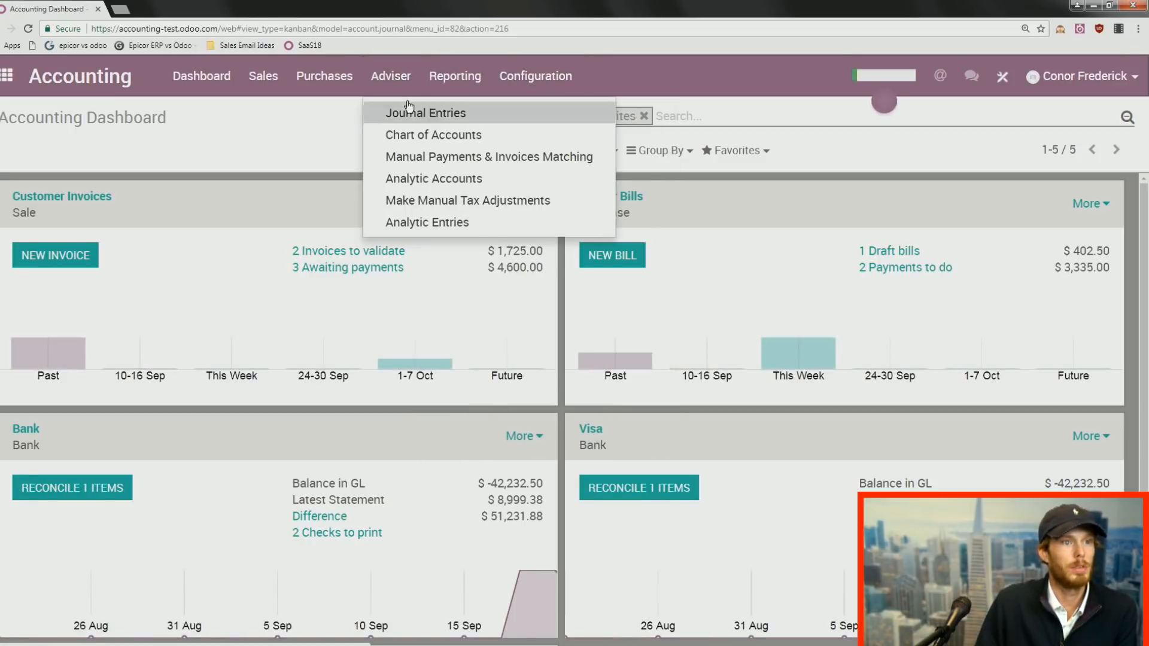
{"action": "left_click", "coordinate": [411, 112]}
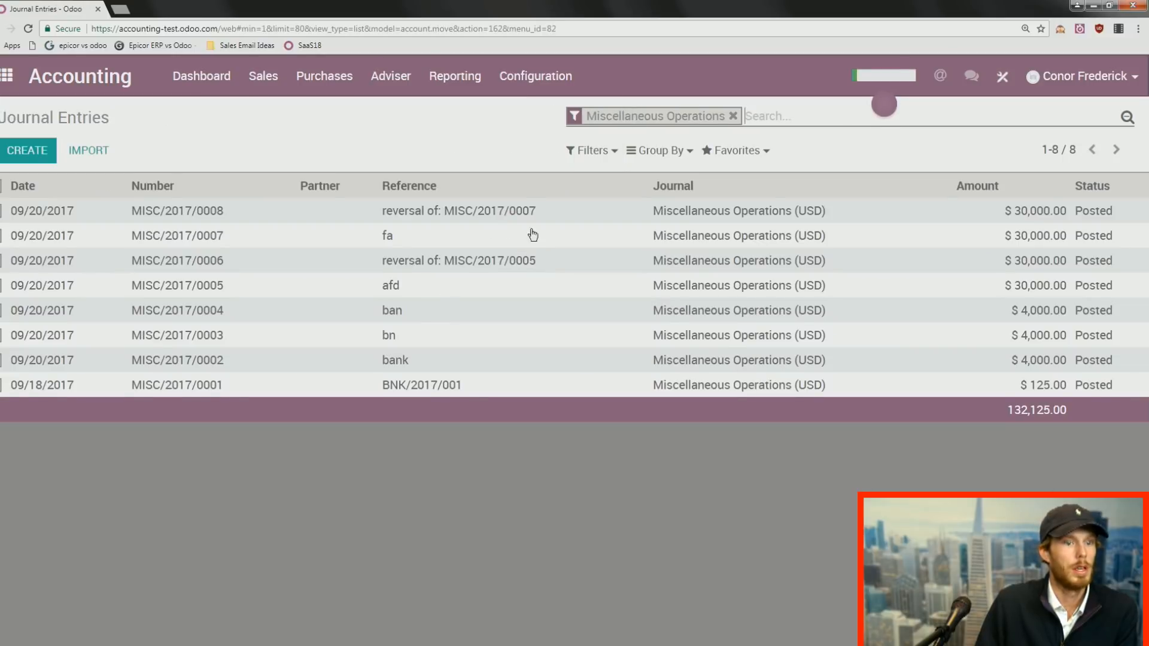
Start a new journal entry with one line for account 300100 Capital and one for 999999 Undistributed Profits/Losses.
{"action": "left_click", "coordinate": [21, 150]}
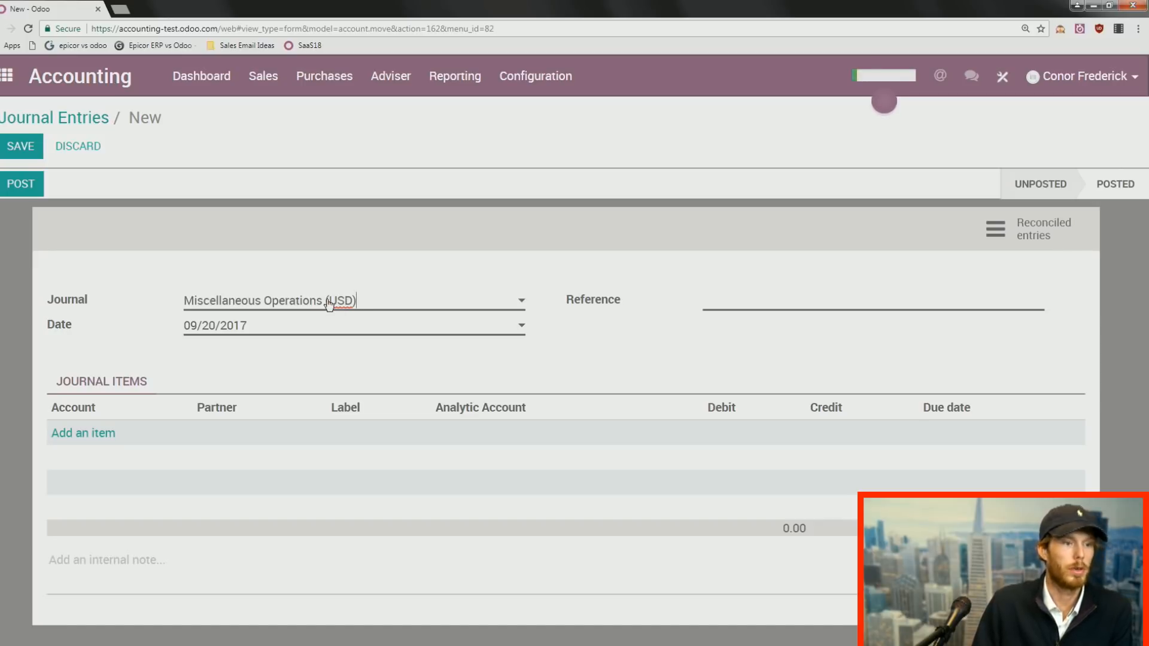
{"action": "left_click", "coordinate": [84, 433]}
{"action": "type", "text": "c"}
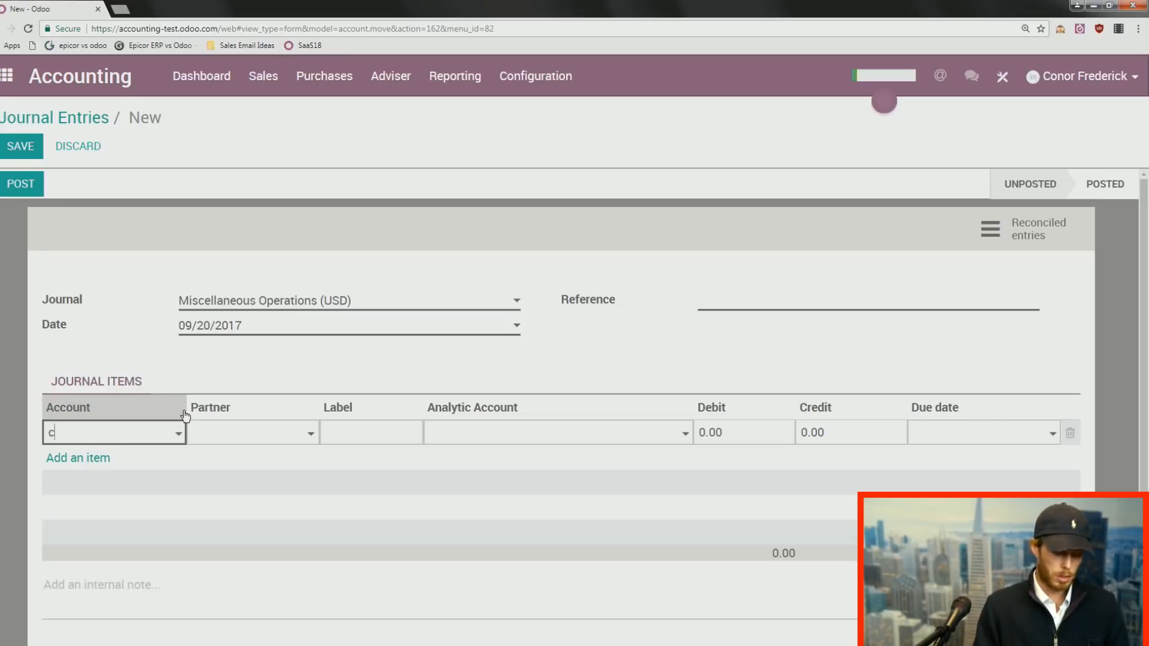
{"action": "type", "text": "apit"}
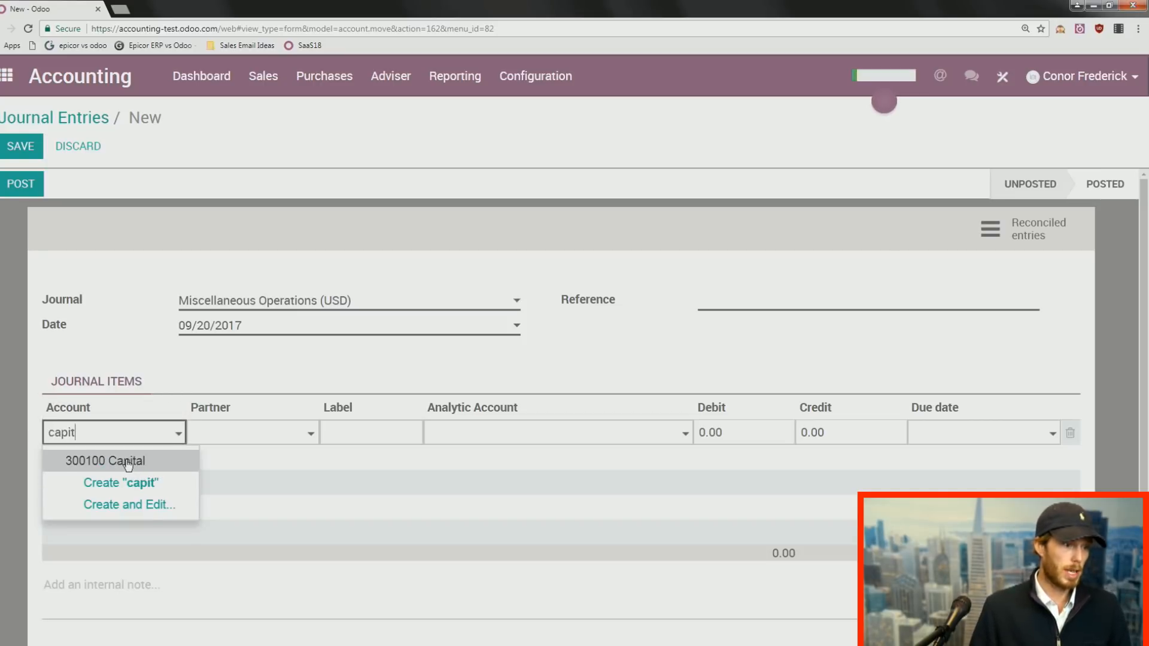
{"action": "left_click", "coordinate": [128, 461]}
{"action": "left_click", "coordinate": [91, 460]}
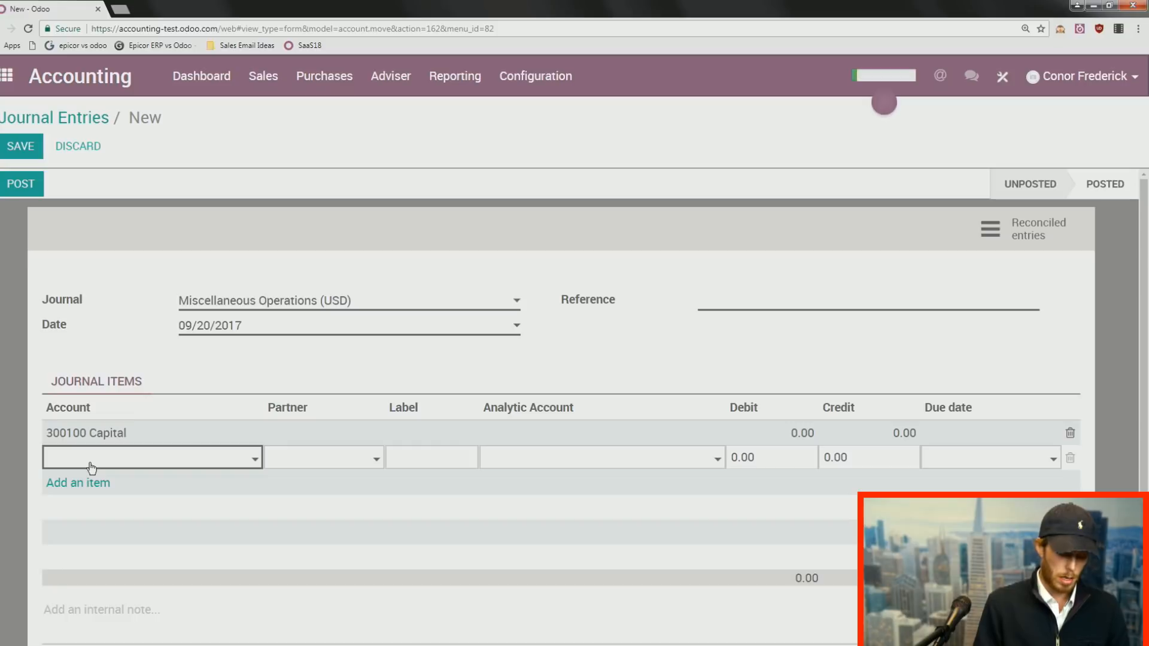
{"action": "type", "text": "99"}
{"action": "left_click", "coordinate": [142, 484]}
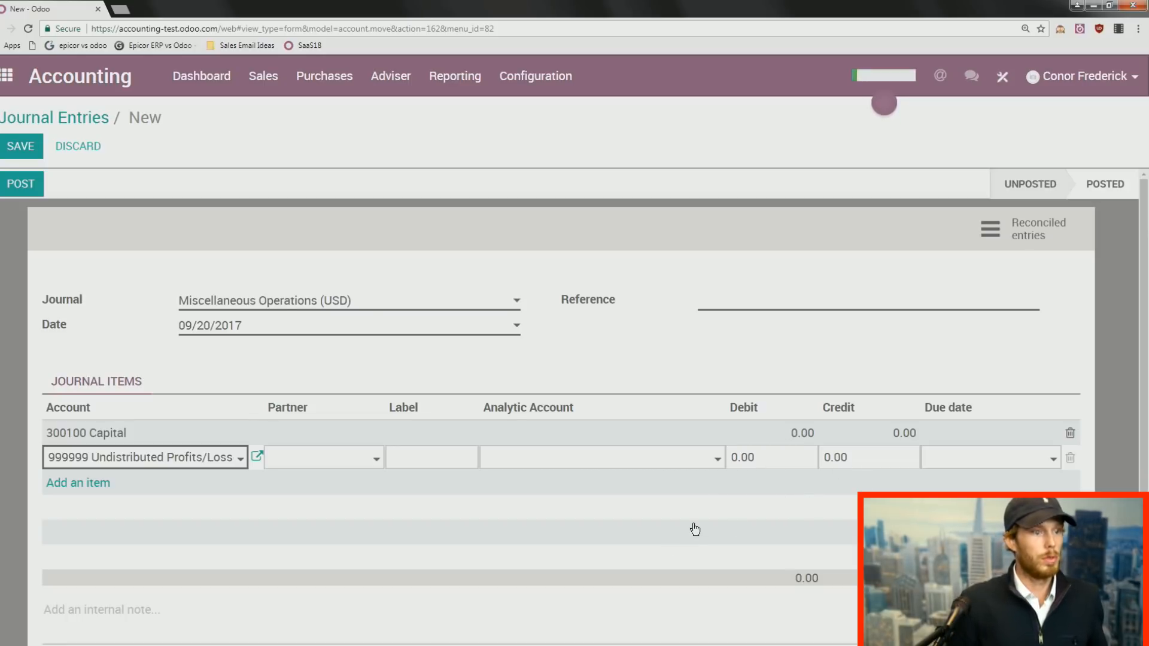
Leave the new journal entry without saving it and open the Discuss app.
{"action": "left_click", "coordinate": [466, 82]}
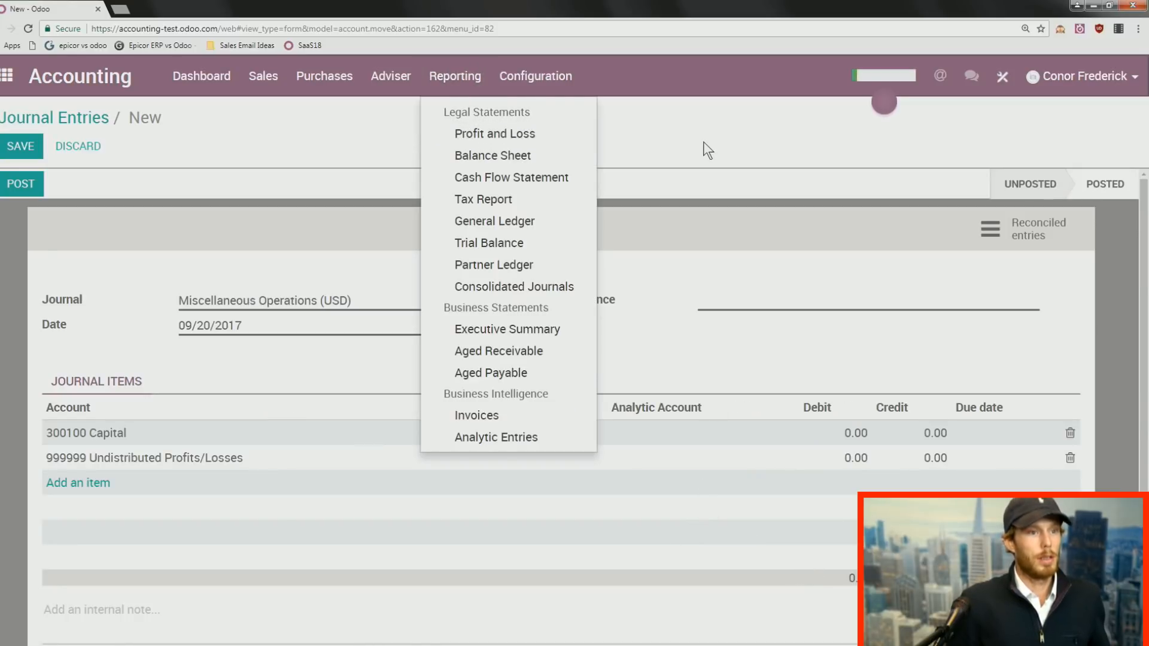
{"action": "left_click", "coordinate": [681, 130]}
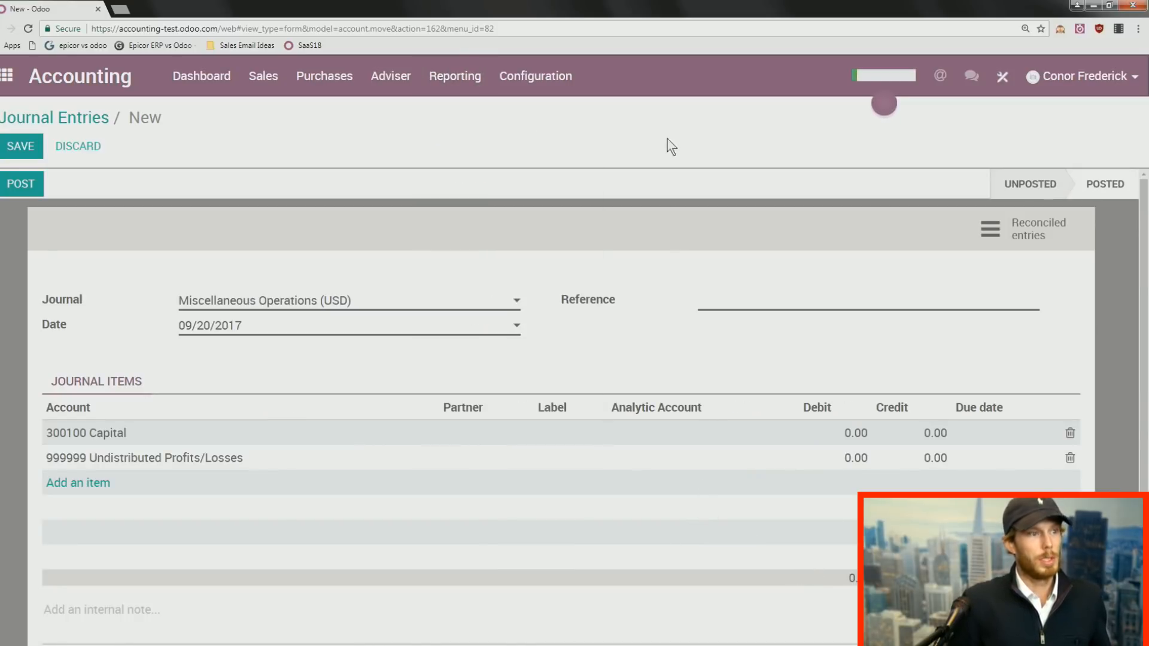
{"action": "left_click", "coordinate": [9, 82]}
{"action": "left_click", "coordinate": [300, 204]}
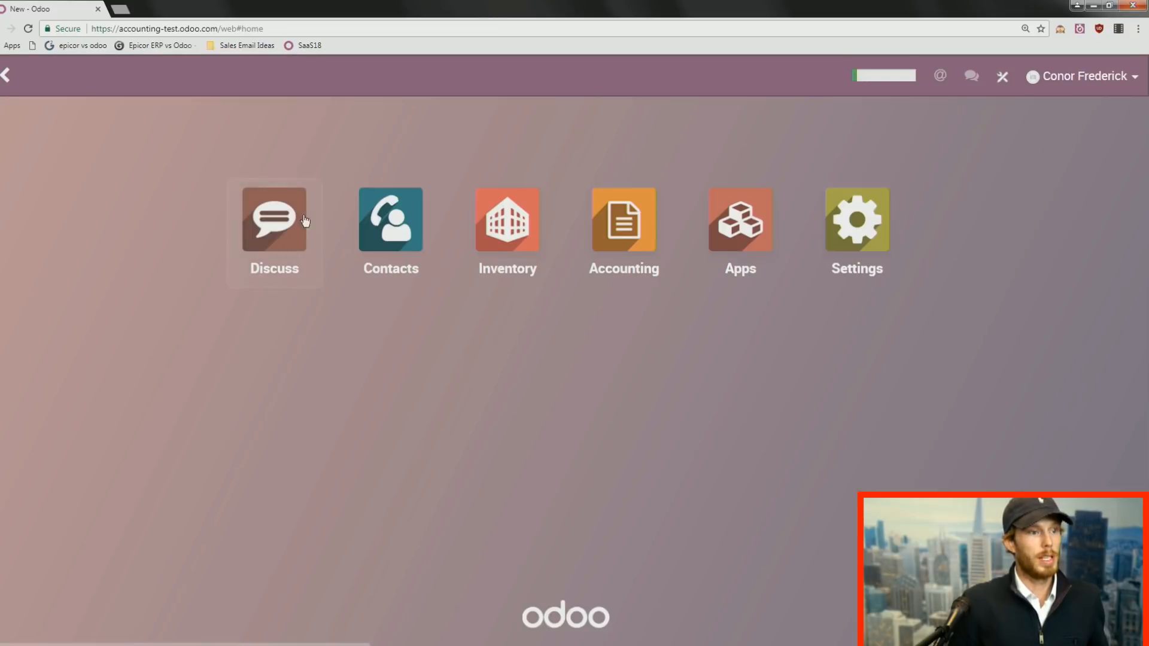